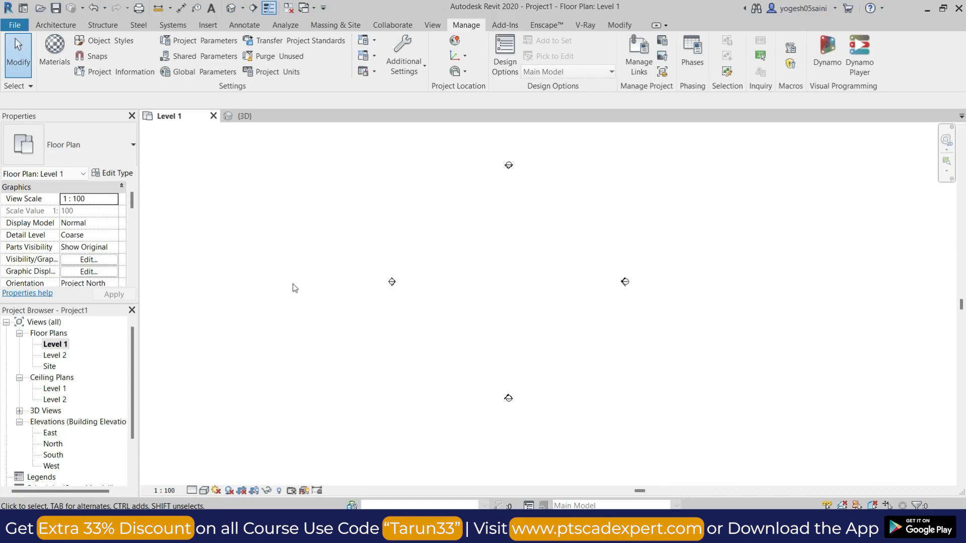
- Start adding a CAD link and select drawing for structure.dwg from the structure layout drawing folder
left_click(208, 25)
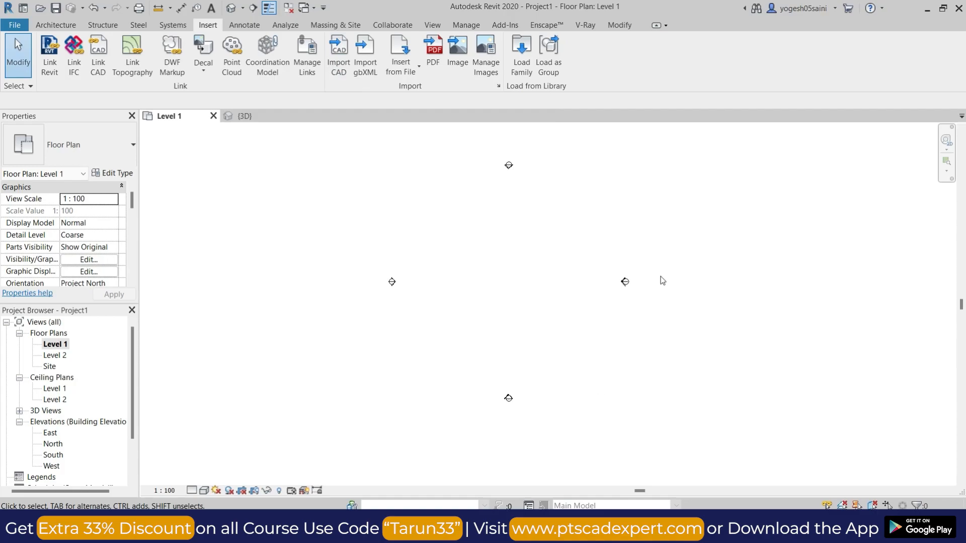
left_click(307, 53)
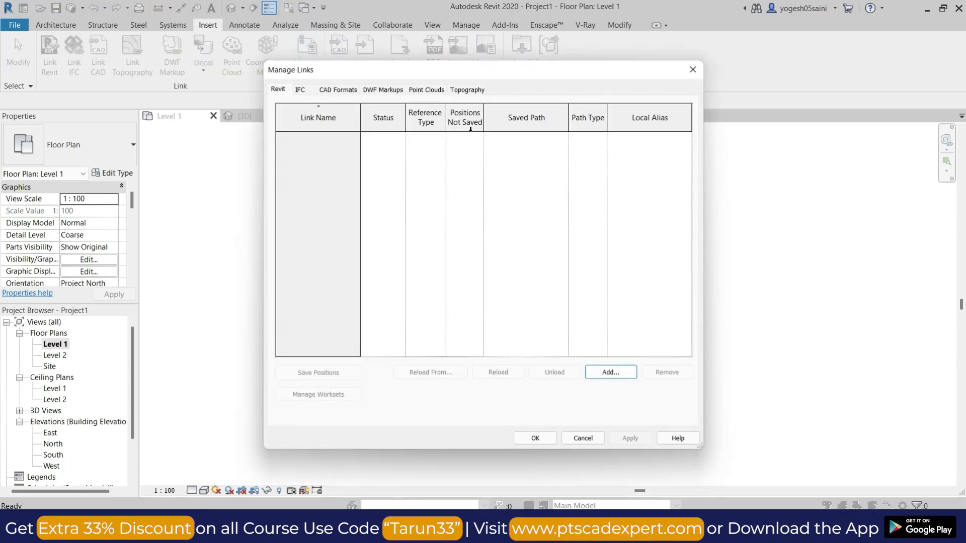
left_click(342, 90)
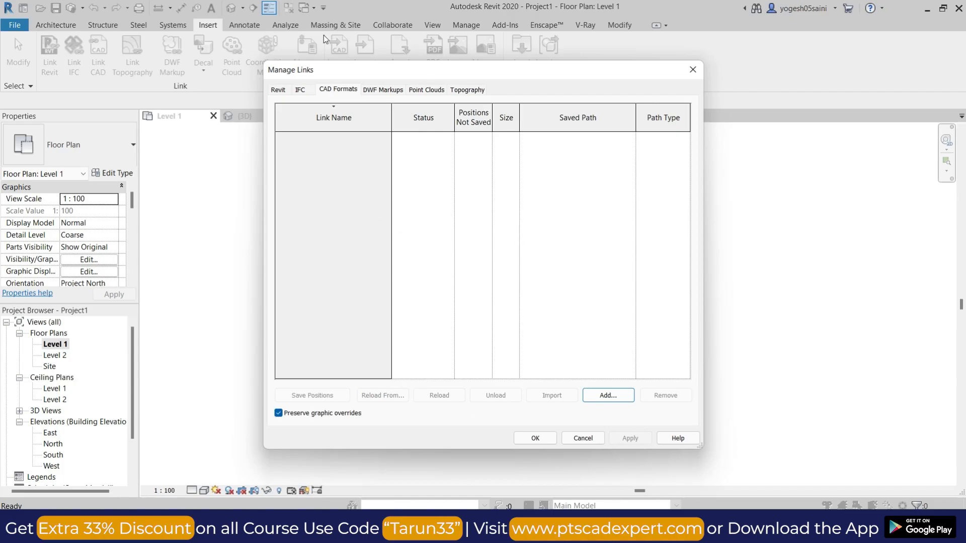
left_click(609, 396)
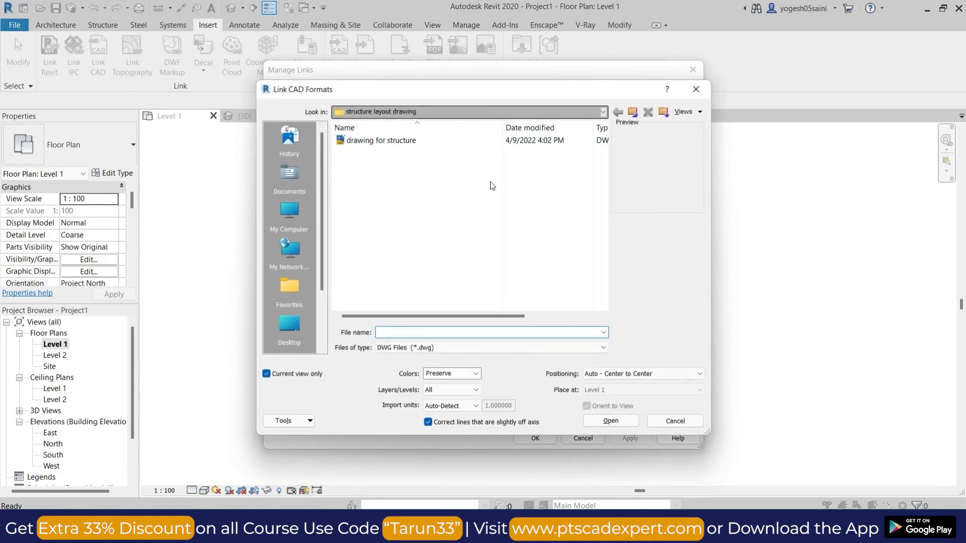
left_click(632, 111)
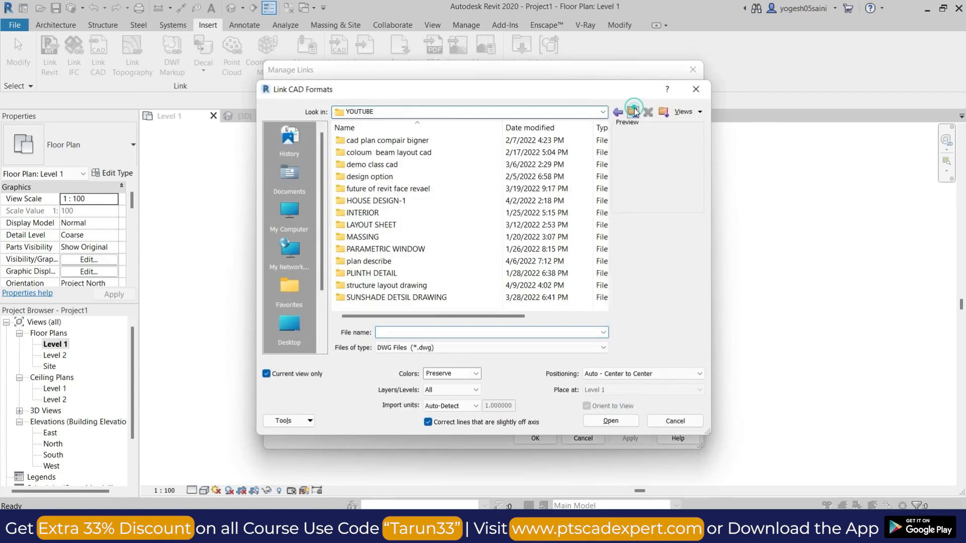
double_click(386, 285)
left_click(393, 140)
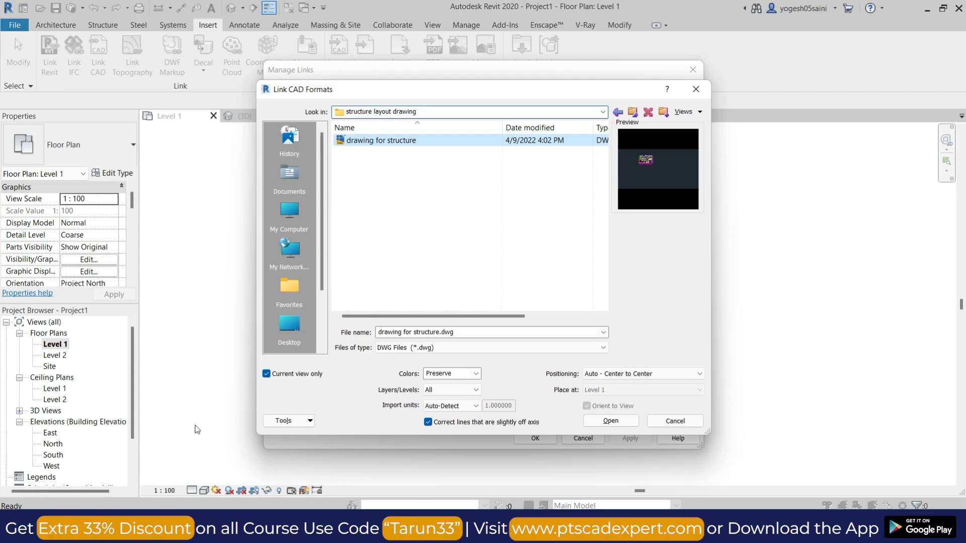
- Link the drawing to the current view only with Auto - Center to Center positioning and close the link manager
left_click(267, 374)
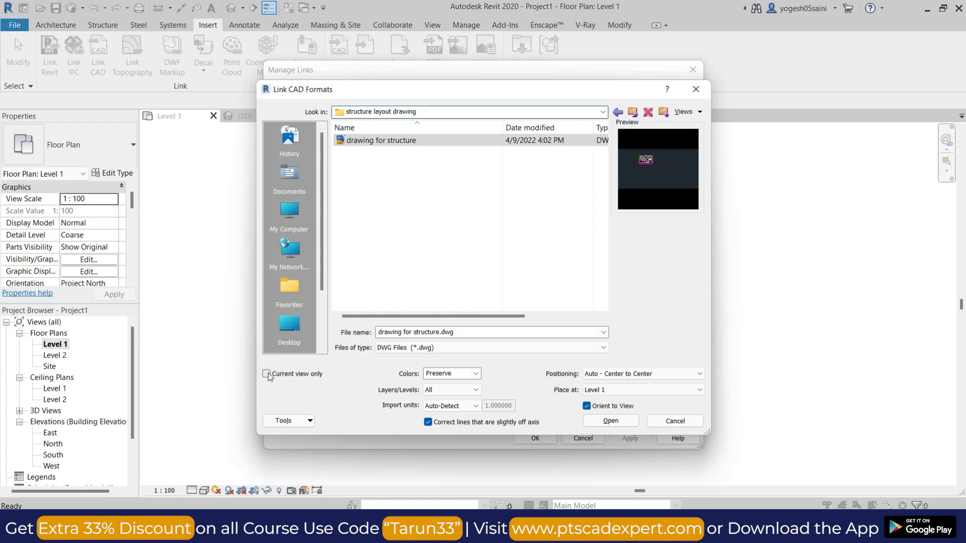
left_click(267, 374)
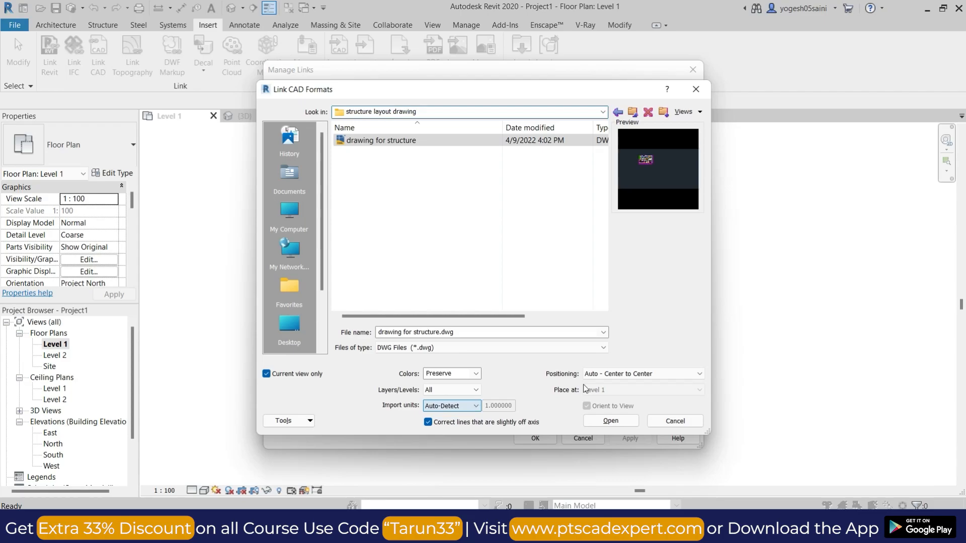
left_click(663, 376)
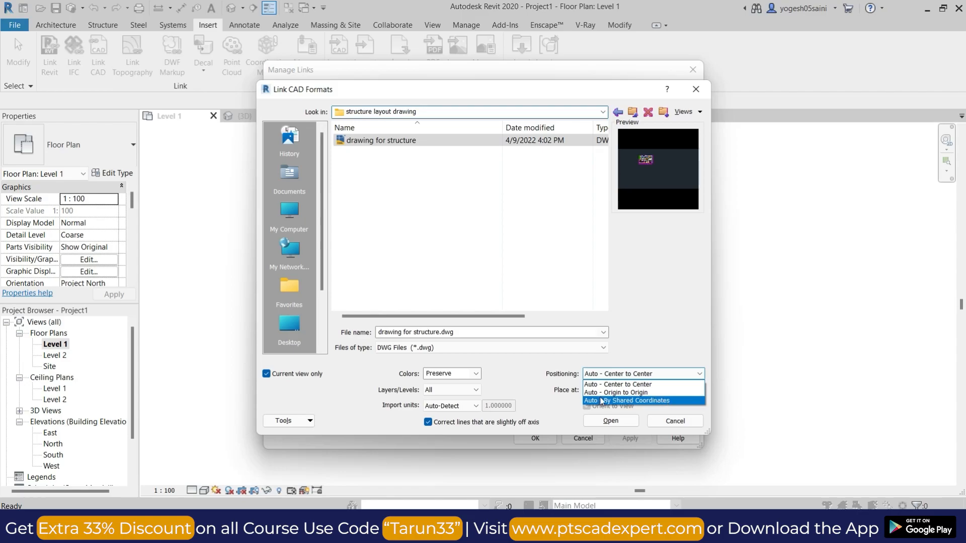
left_click(642, 373)
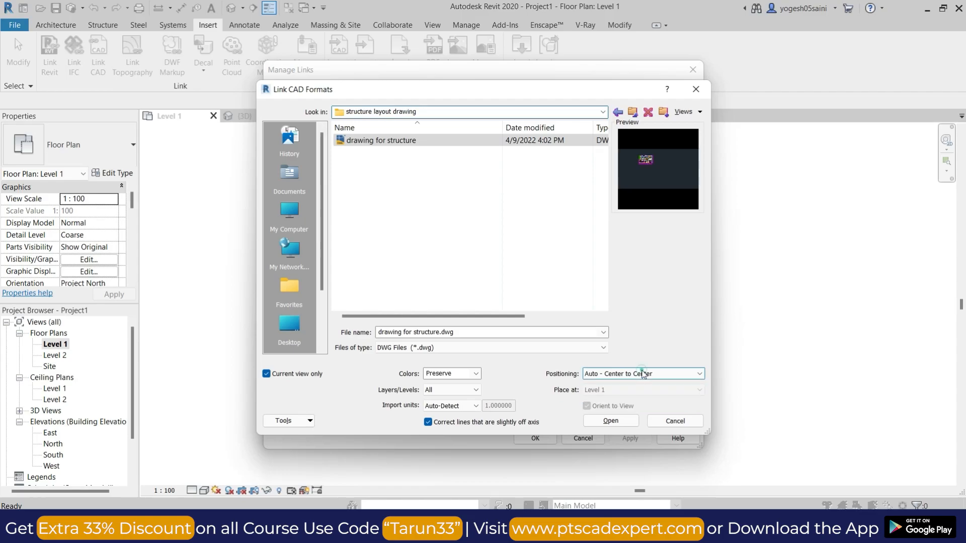
left_click(617, 424)
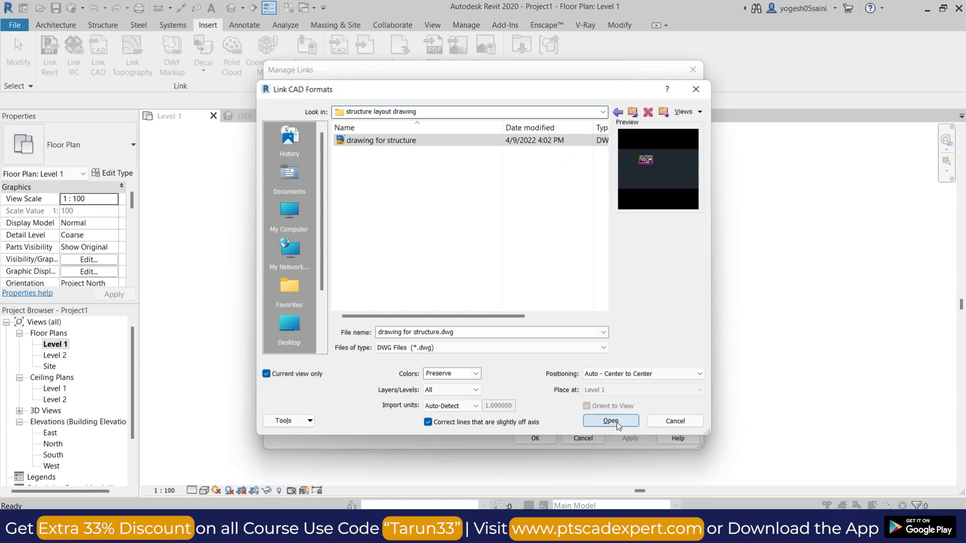
left_click(545, 442)
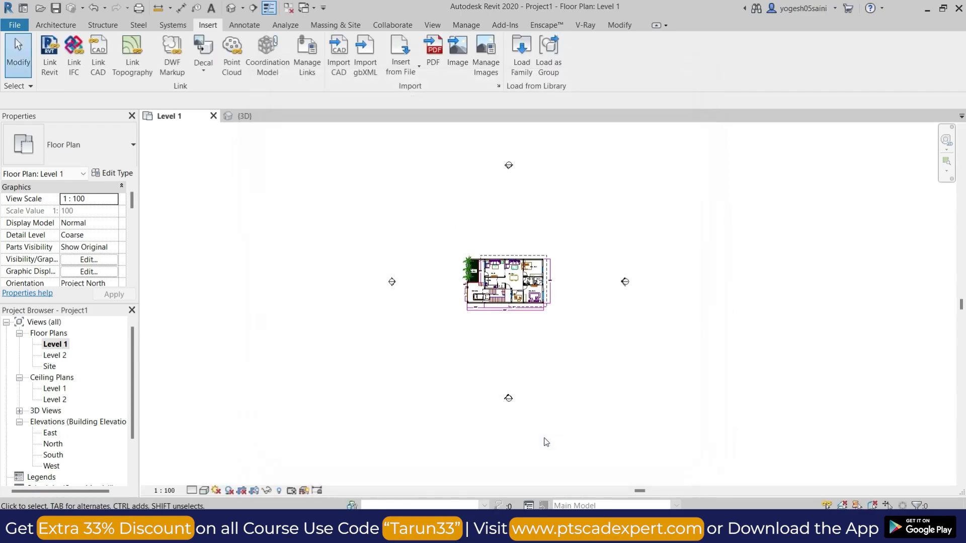
scroll(473, 271, "up", 4)
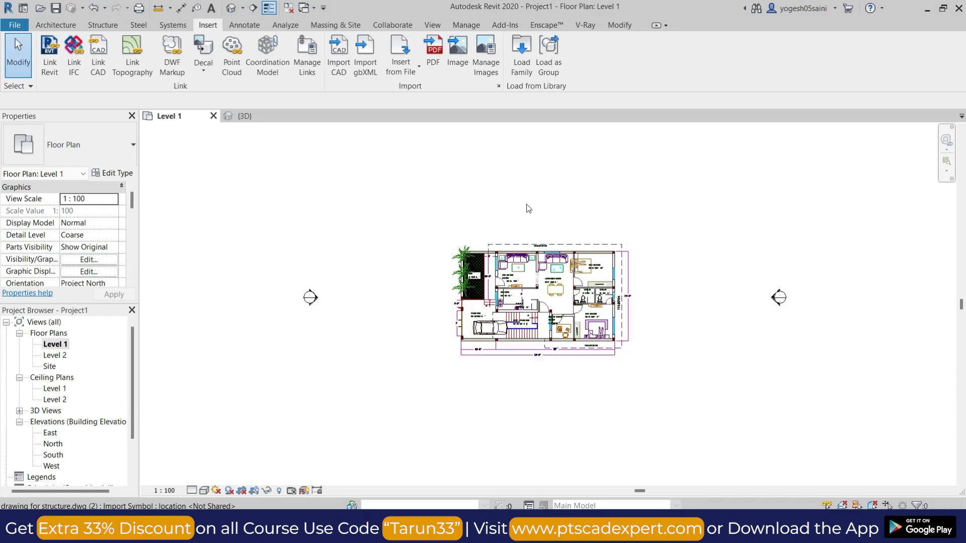
scroll(572, 300, "down", 3)
scroll(569, 307, "up", 6)
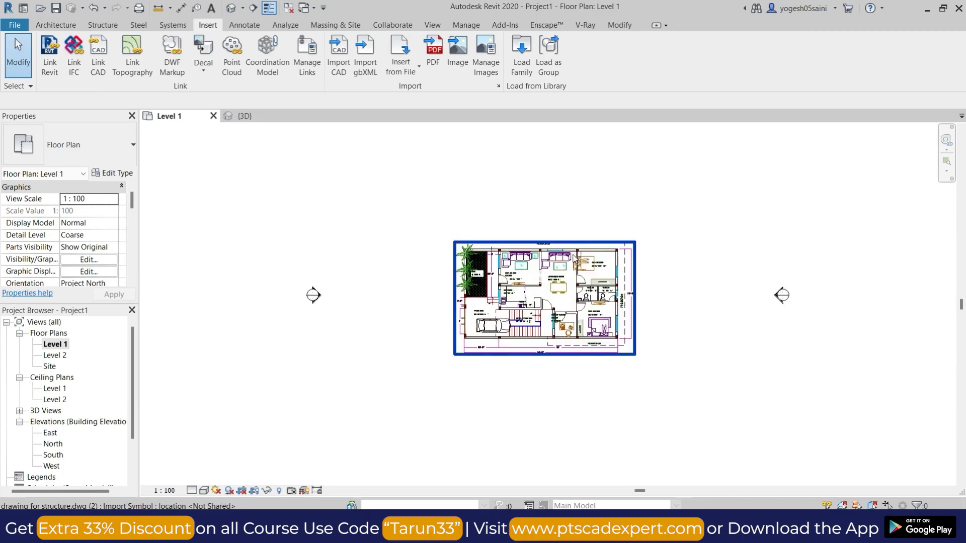
middle_click_drag(659, 265, 659, 252)
scroll(659, 252, "down", 3)
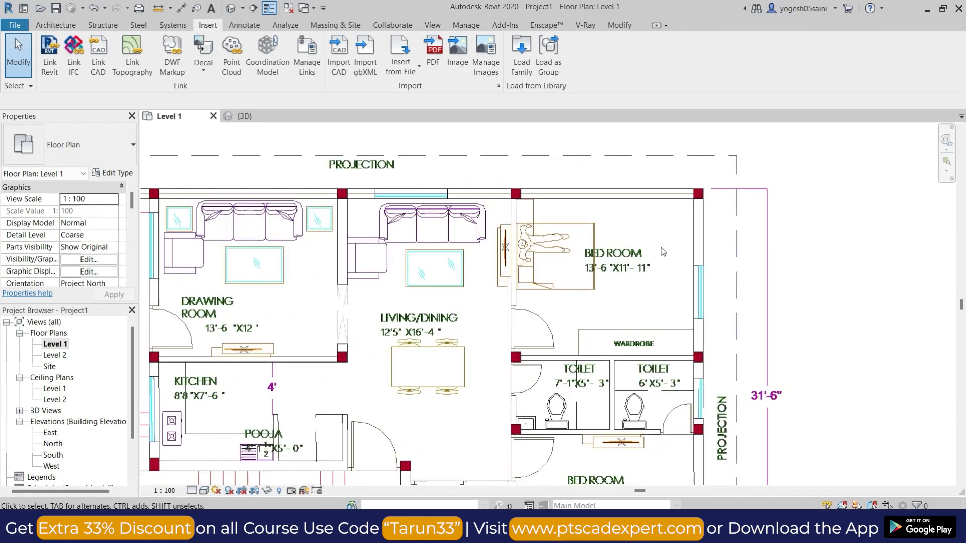
scroll(804, 281, "down", 2)
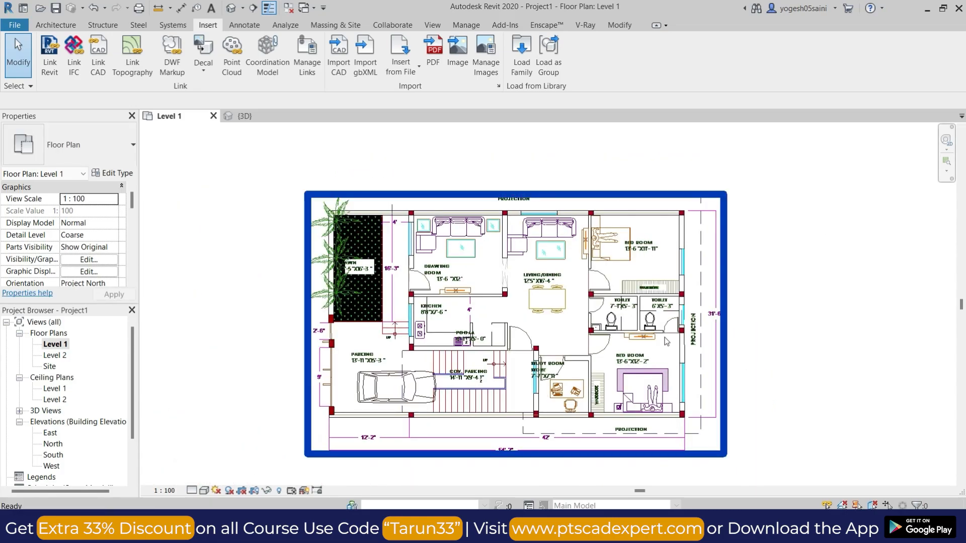
key("d")
key("i")
scroll(663, 212, "up", 2)
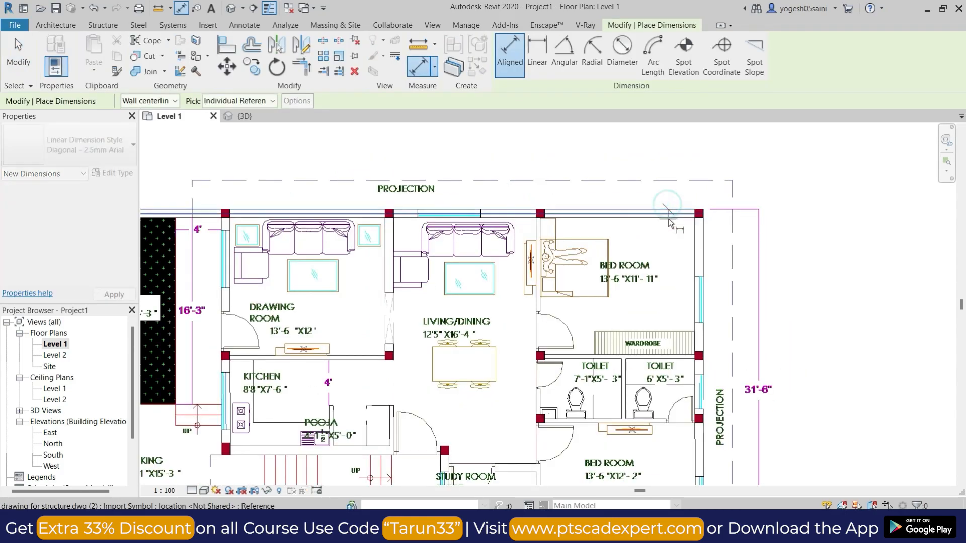
scroll(674, 210, "up", 2)
scroll(670, 216, "down", 2)
key("Escape")
key("Escape")
- Measure the thickness of the upper outer wall at the 13'-6" x 11'-11" bedroom with an aligned dimension, leaving it unplaced
key("d")
key("i")
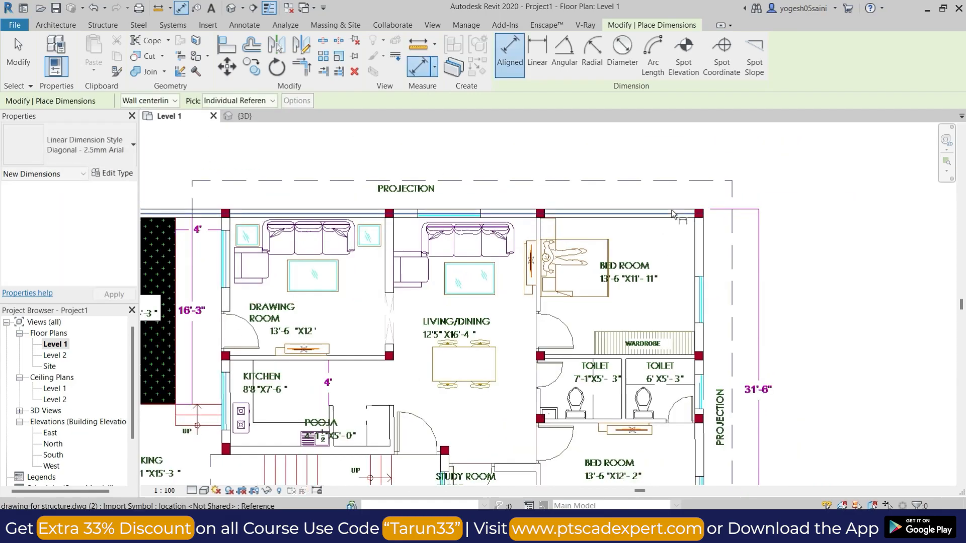
scroll(670, 216, "up", 3)
left_click(666, 232)
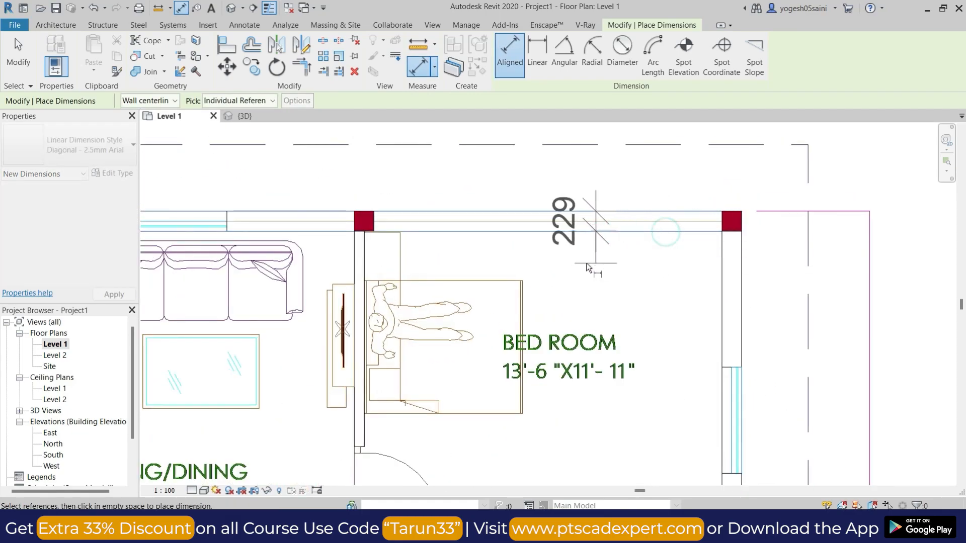
scroll(603, 278, "down", 6)
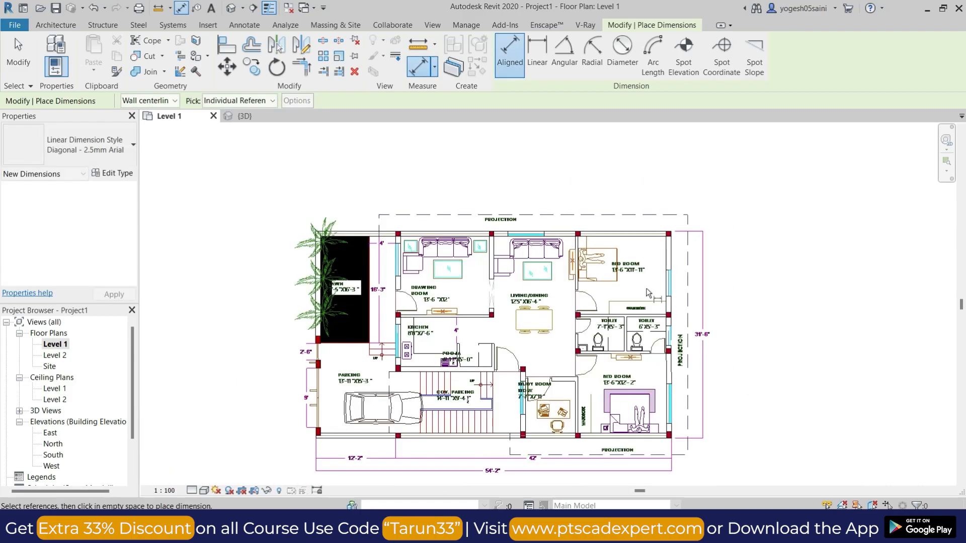
scroll(643, 233, "down", 1)
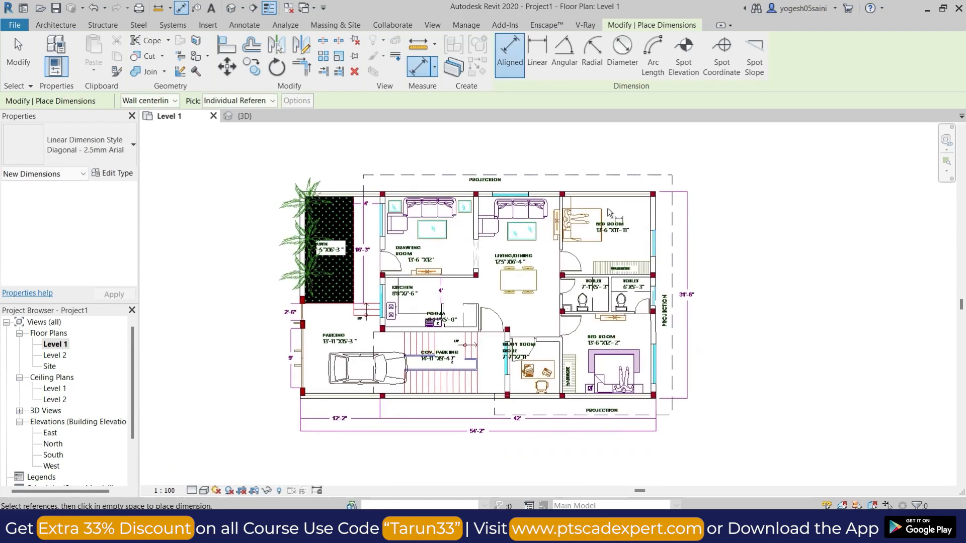
scroll(411, 266, "up", 3)
key("Escape")
key("Escape")
key("z")
key("f")
key("Escape")
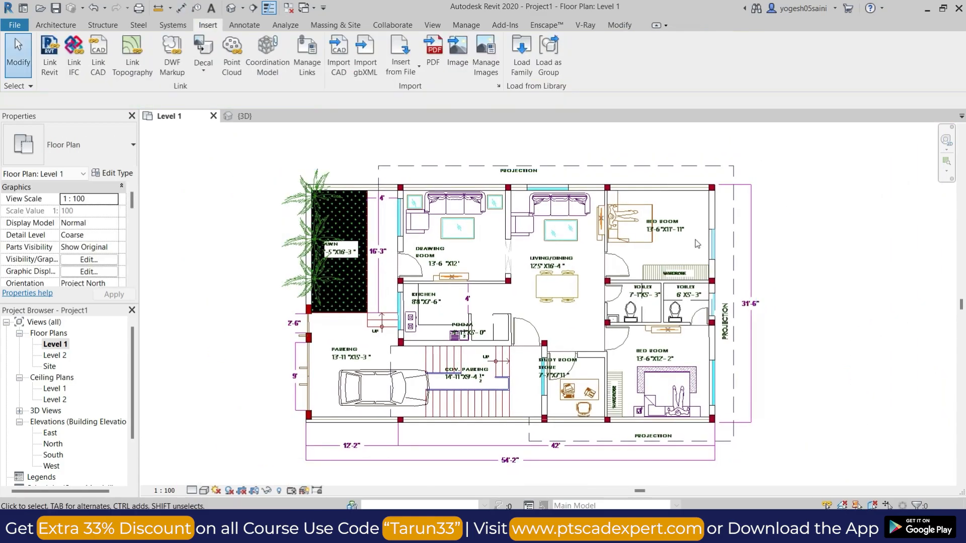
key("d")
key("i")
scroll(695, 185, "up", 3)
key("Escape")
key("Escape")
- Set the project's length units to Feet and fractional inches
key("u")
key("n")
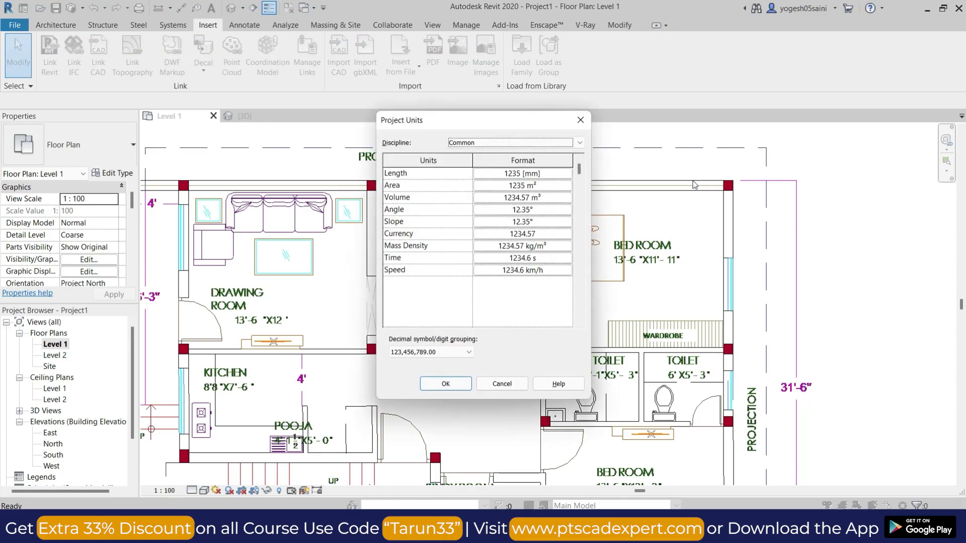
left_click(529, 173)
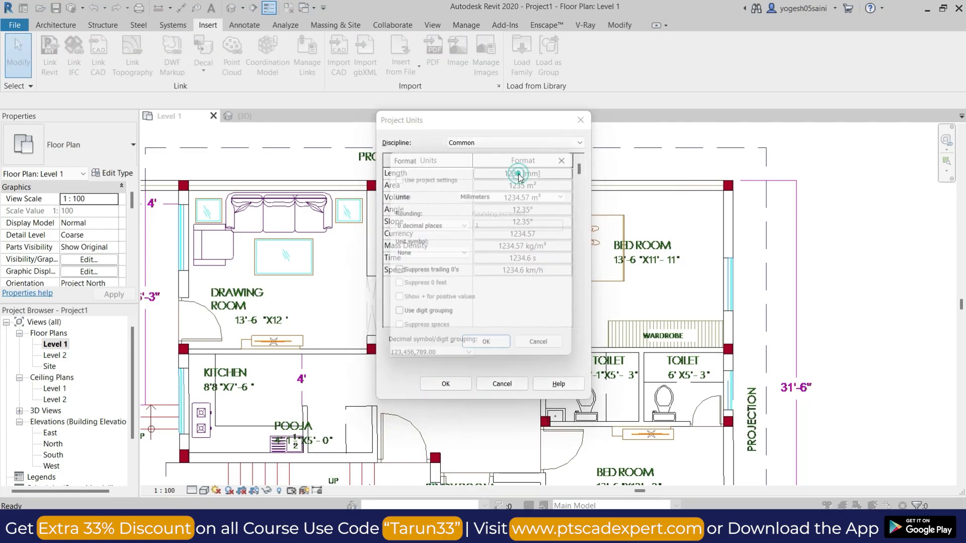
left_click(544, 194)
left_click(503, 203)
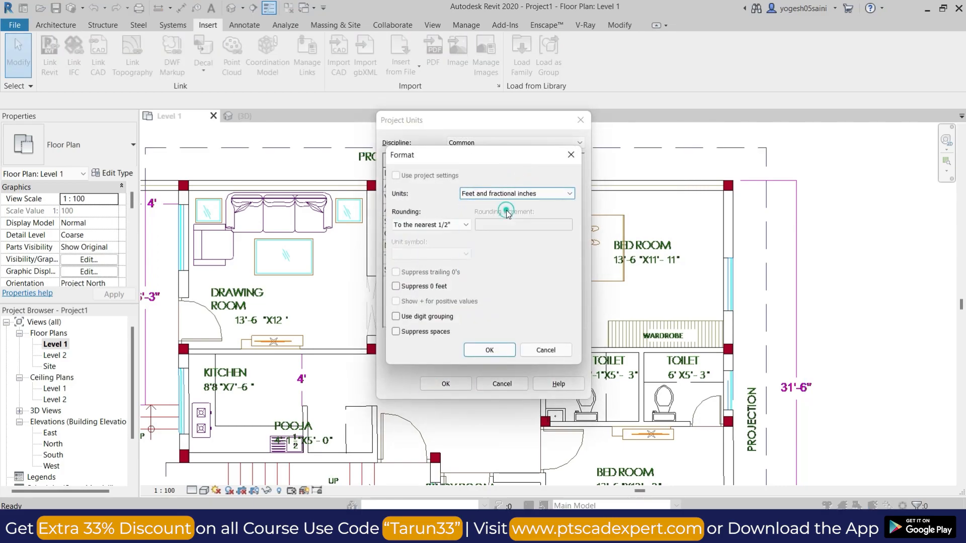
left_click(489, 349)
left_click(445, 384)
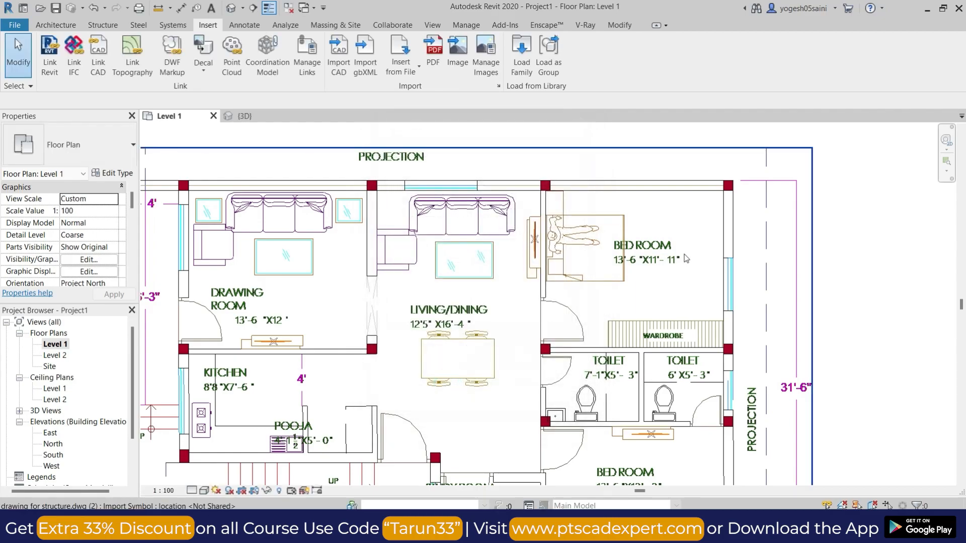
- Check the bedroom's upper outer wall thickness in feet and inches with an aligned dimension, leaving it unplaced
key("d")
key("i")
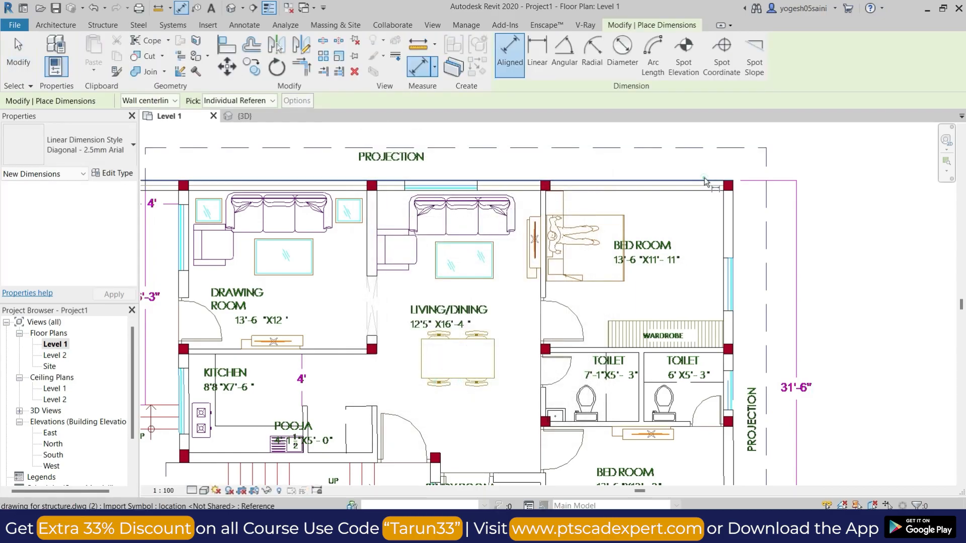
left_click(706, 181)
left_click(697, 191)
scroll(667, 198, "up", 2)
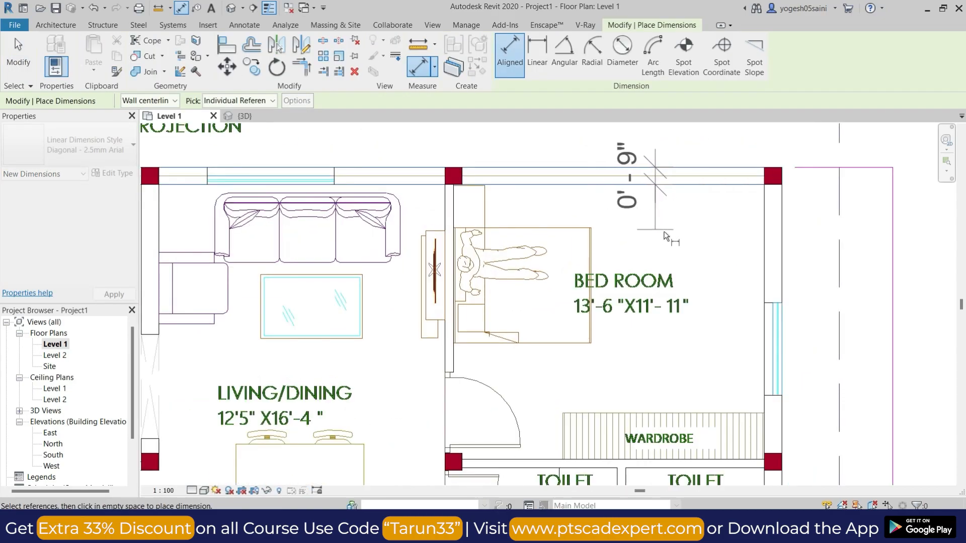
scroll(662, 238, "down", 2)
scroll(661, 236, "down", 2)
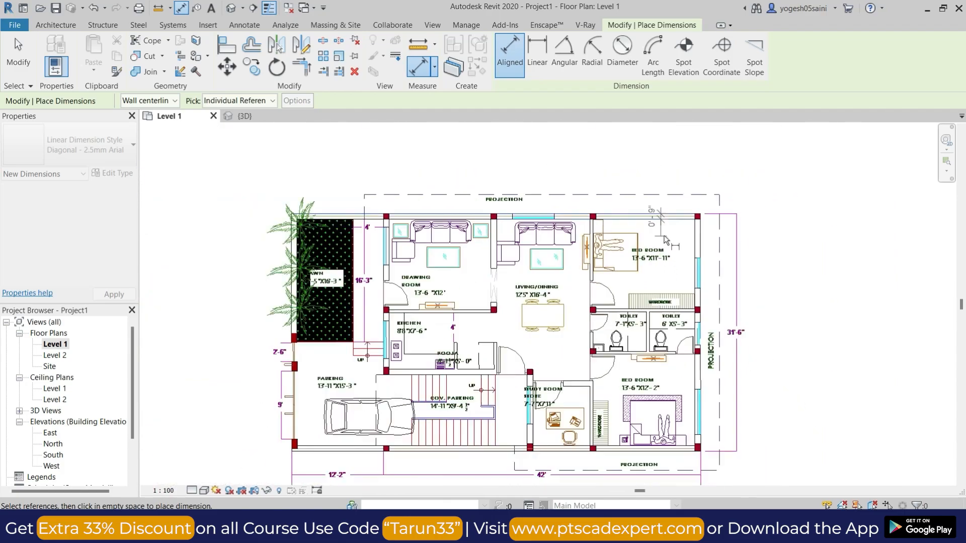
scroll(646, 286, "up", 2)
key("Escape")
middle_click_drag(746, 276, 737, 245)
scroll(731, 242, "down", 4)
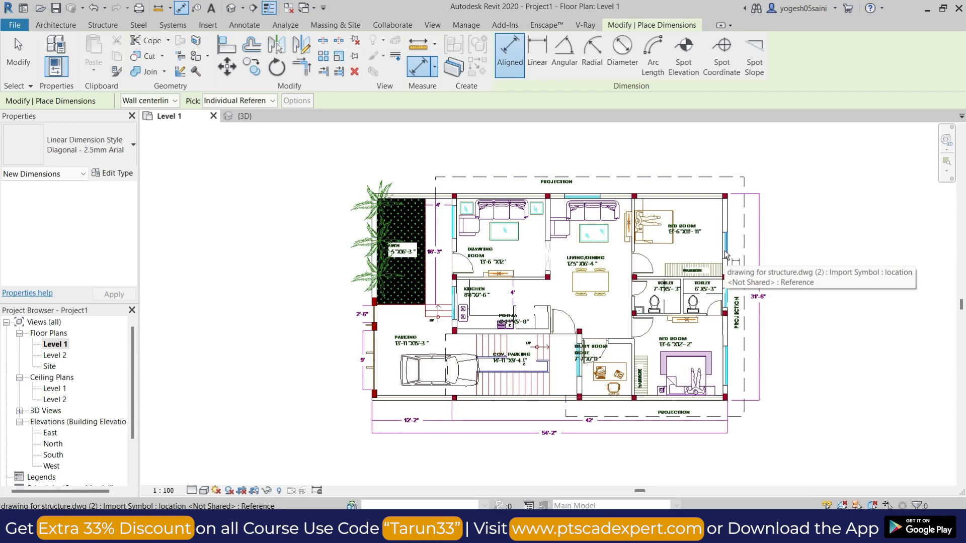
middle_click_drag(856, 388, 820, 364)
key("Escape")
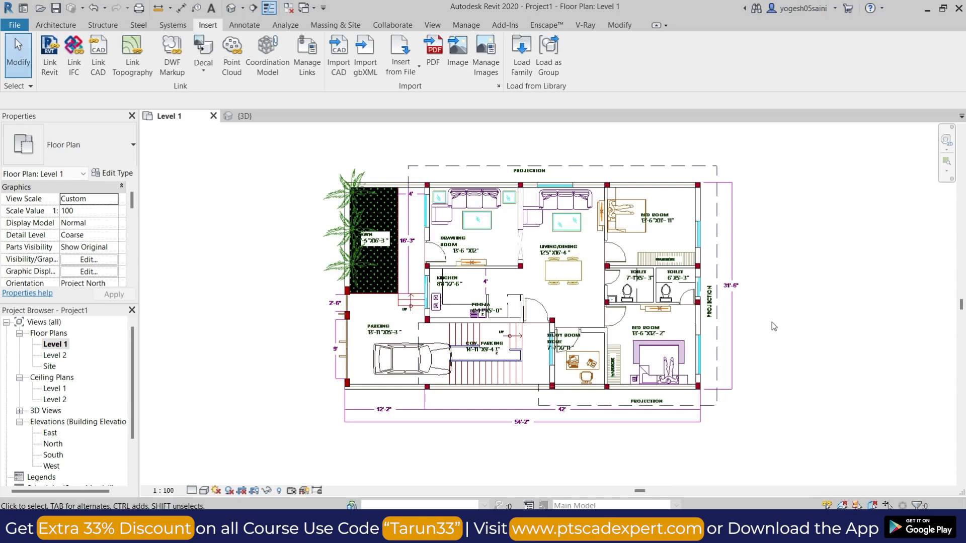
- Draw a vertical grid from the midpoint of the parking's lower outer corner column up to a point above the plan
middle_click_drag(789, 307, 789, 300)
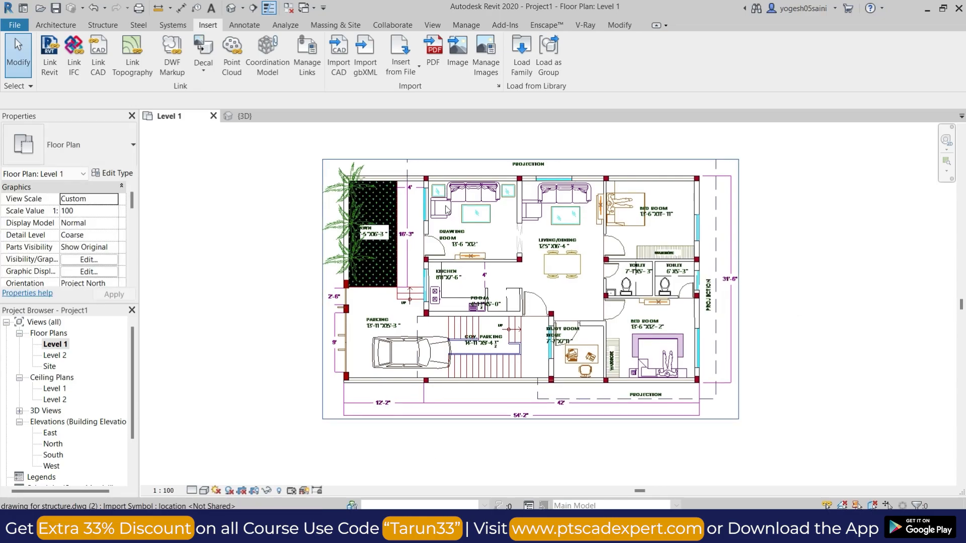
left_click(55, 25)
left_click(102, 25)
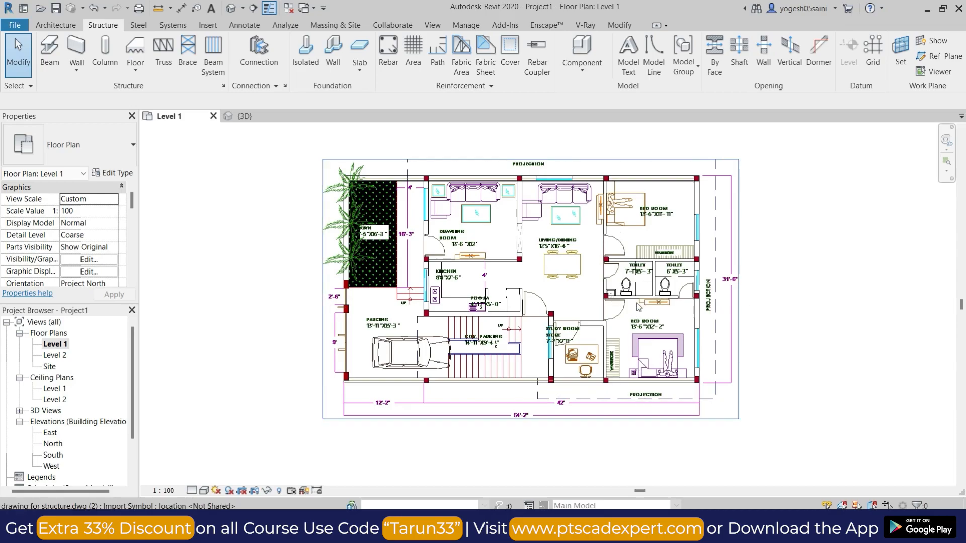
left_click(870, 45)
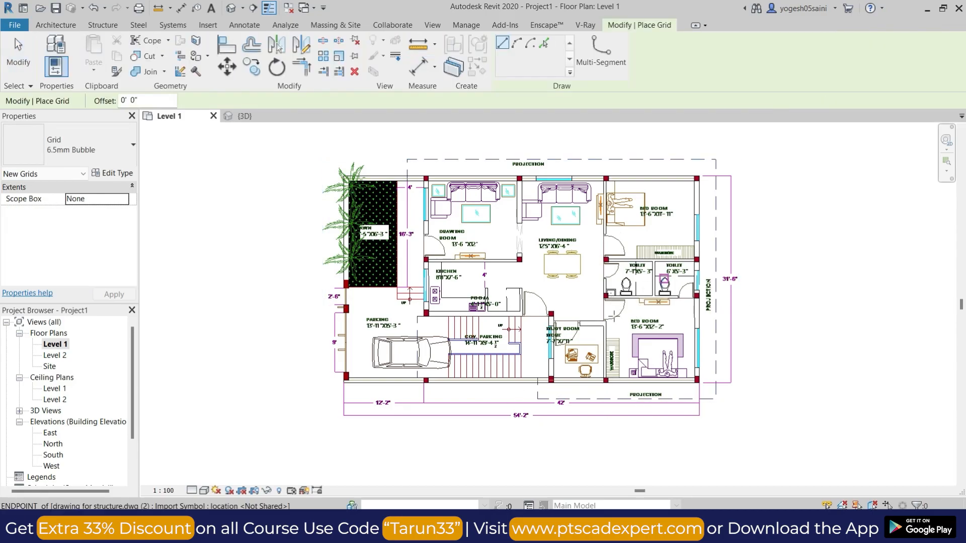
scroll(344, 393, "up", 3)
scroll(362, 375, "down", 2)
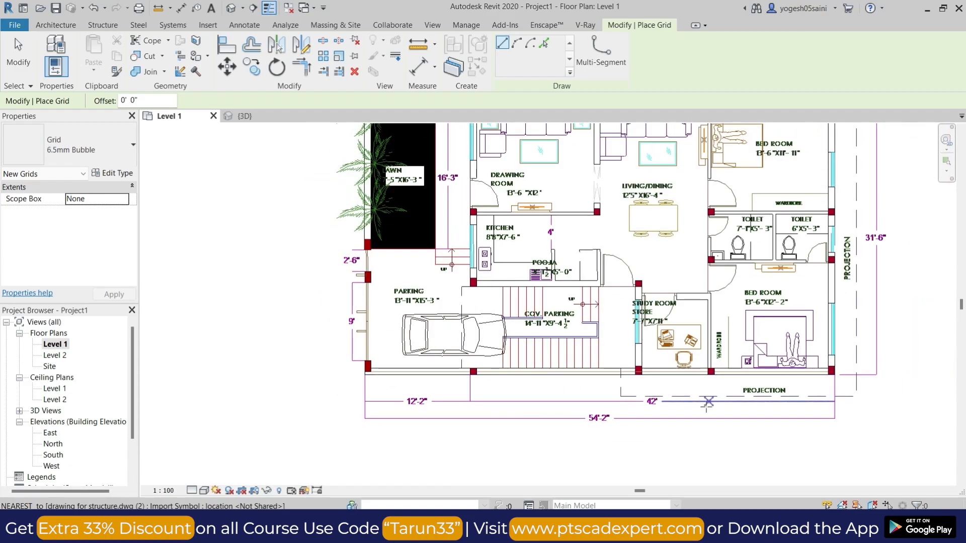
scroll(367, 368, "up", 3)
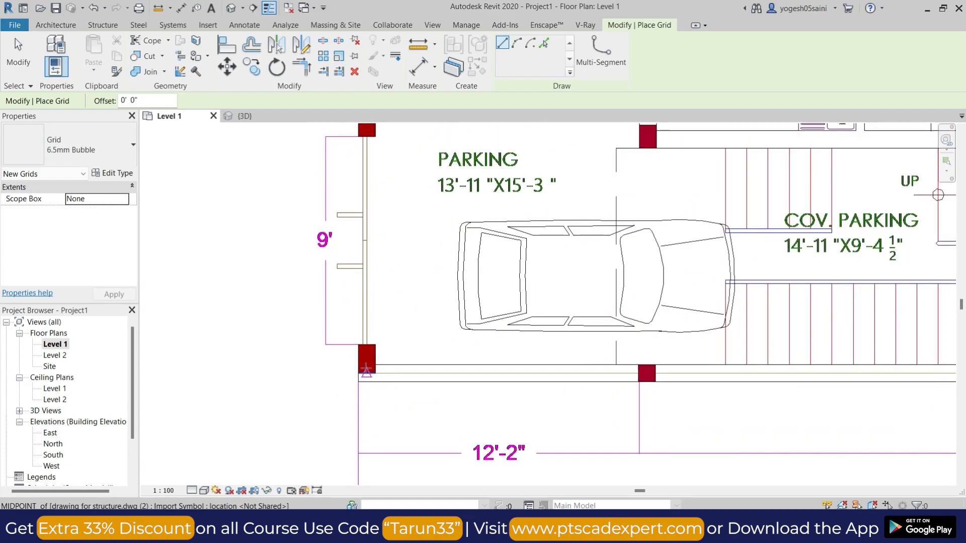
left_click(367, 371)
scroll(367, 371, "down", 6)
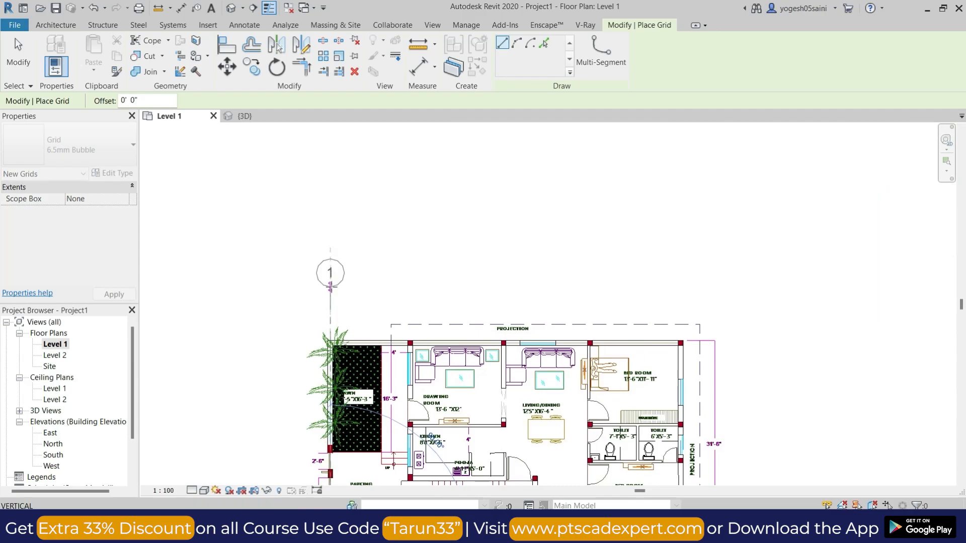
left_click(330, 271)
- Draw a second vertical grid through the column between the parking and covered parking, ending level with grid 1's bubble
middle_click_drag(420, 451, 440, 320)
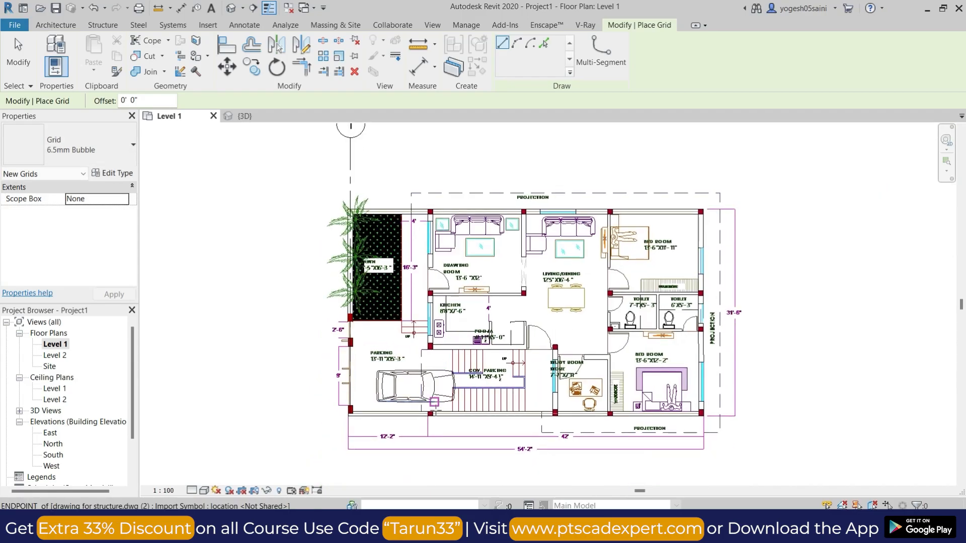
scroll(435, 411, "up", 2)
scroll(435, 411, "up", 2)
left_click(414, 424)
key("Escape")
scroll(413, 414, "down", 6)
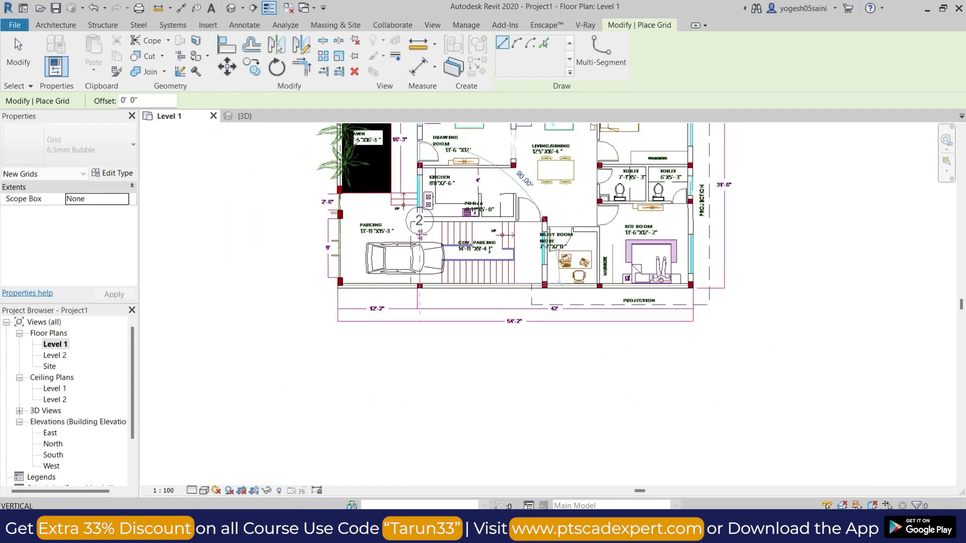
left_click(422, 213)
scroll(422, 214, "up", 1)
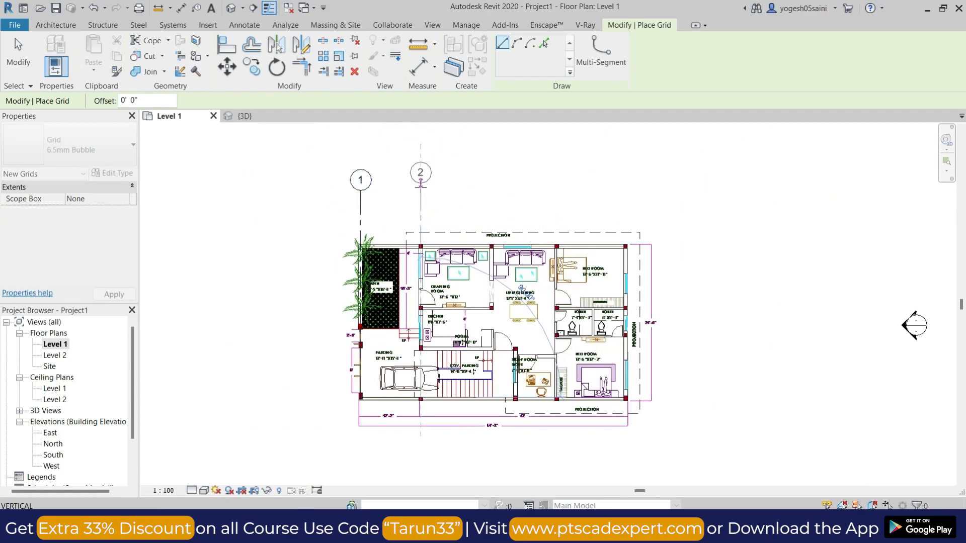
key("Escape")
- Draw another similar vertical grid from the column between kitchen and living/dining upward, aligned with the heads of grids 1 and 2
left_click(421, 214)
key("c")
key("s")
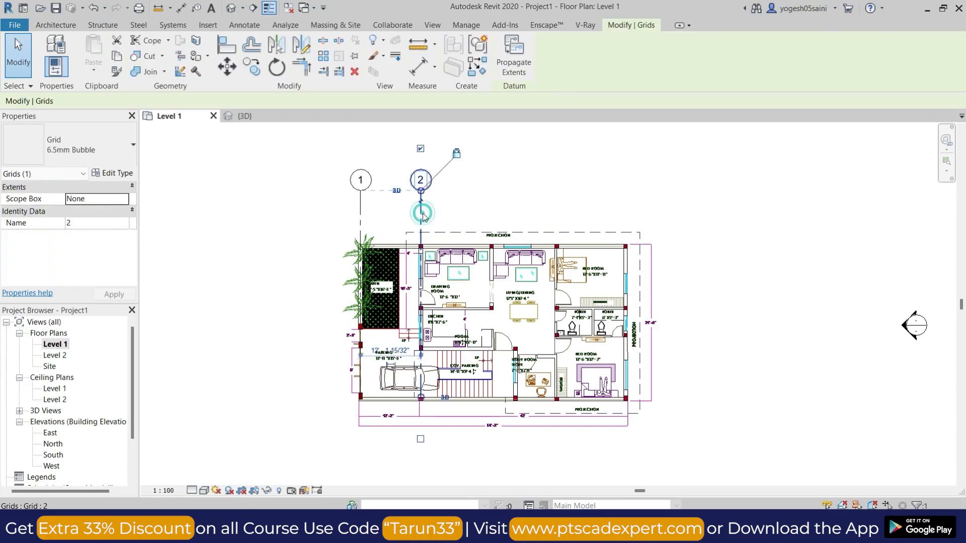
scroll(498, 332, "up", 2)
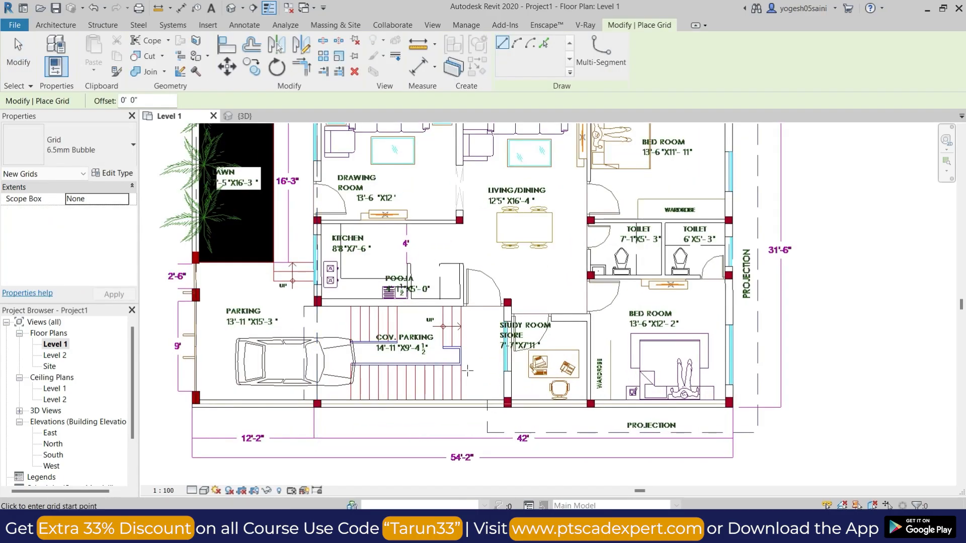
scroll(460, 217, "up", 3)
left_click(460, 232)
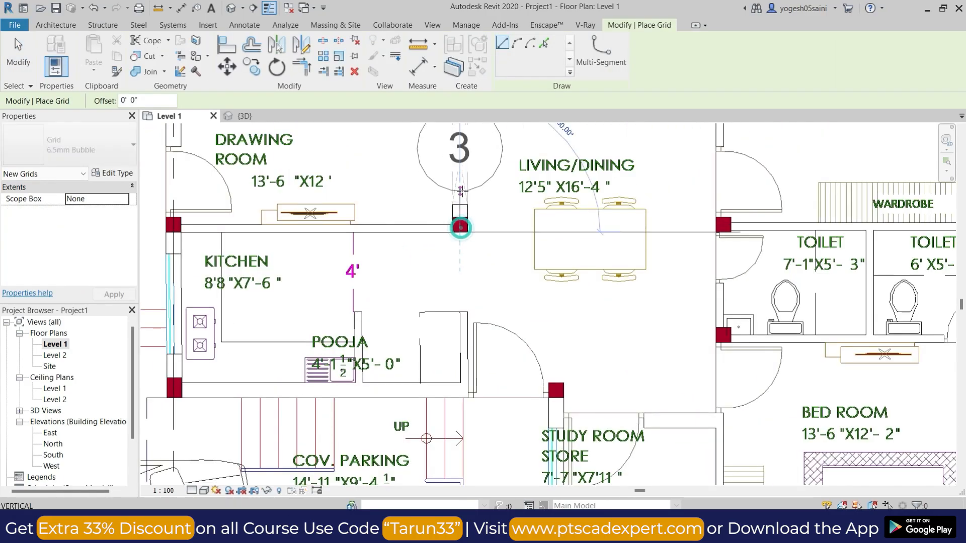
scroll(460, 197, "down", 2)
middle_click_drag(466, 220, 457, 432)
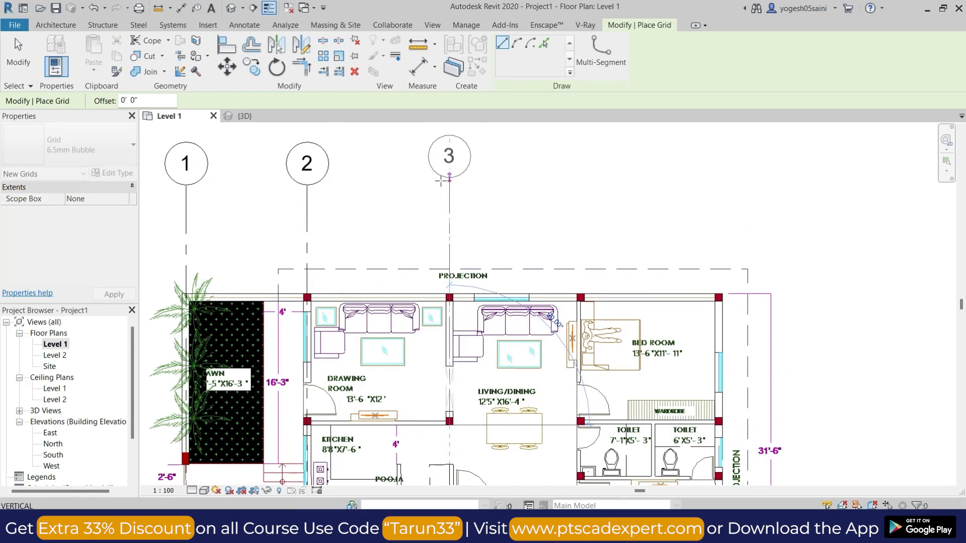
left_click(445, 185)
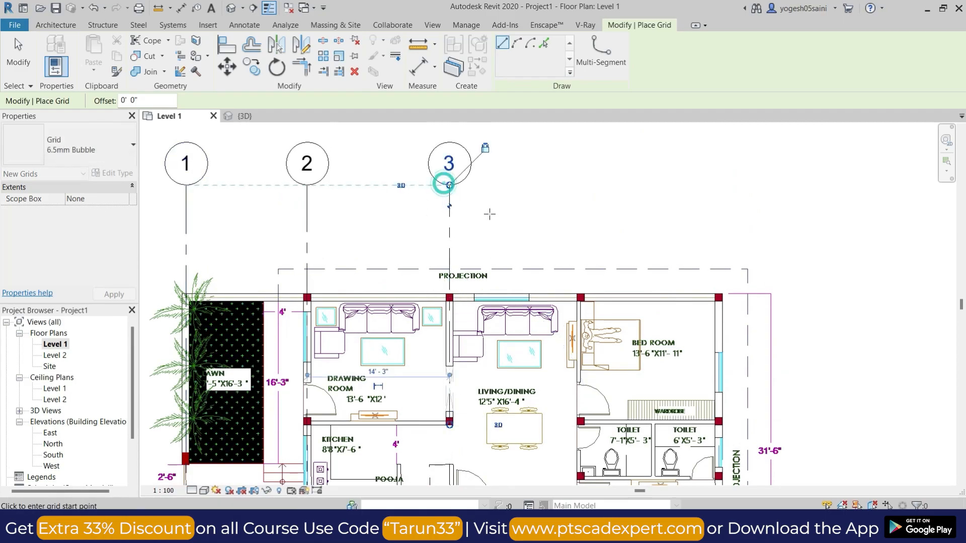
- Draw a vertical grid from the lower column between covered parking and study room up to the other grid heads
scroll(445, 185, "down", 4)
scroll(508, 387, "up", 5)
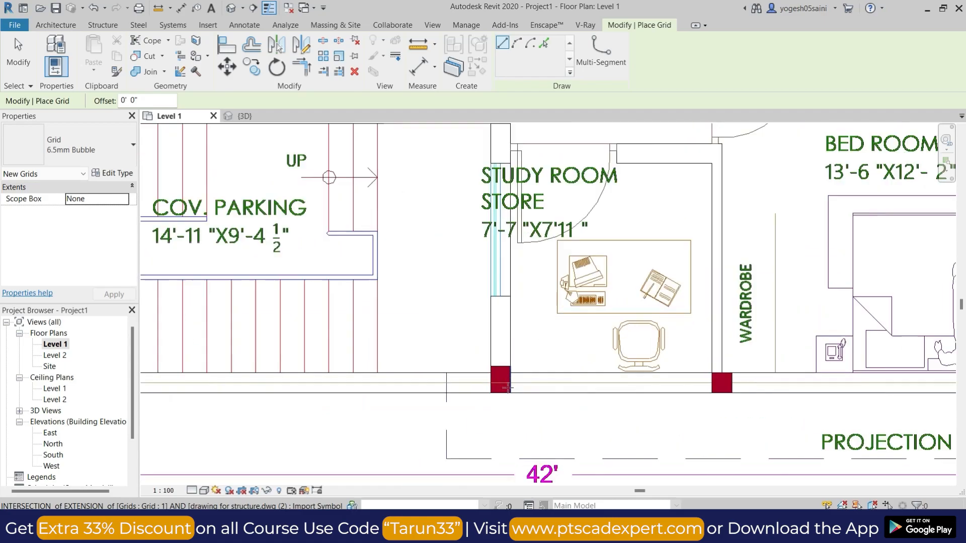
left_click(499, 362)
scroll(498, 362, "down", 5)
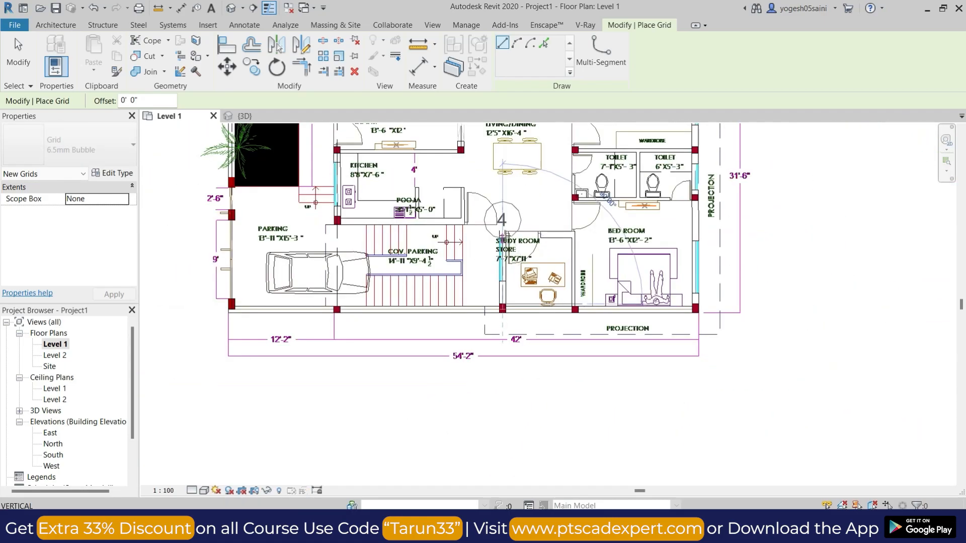
scroll(491, 392, "up", 3)
left_click(491, 167)
- Draw two more vertical grids, through the column line between study room and bedroom and through the bedroom's outer wall columns
scroll(491, 167, "down", 4)
scroll(543, 332, "up", 4)
scroll(544, 332, "up", 2)
scroll(543, 332, "down", 5)
scroll(587, 344, "up", 6)
left_click(592, 360)
scroll(596, 260, "down", 5)
middle_click_drag(595, 199, 595, 478)
left_click(595, 207)
key("Escape")
- Extend the lower ends of grids 6 and 5 below the plan's 54'-2" overall dimension
scroll(610, 250, "down", 2)
left_click(607, 249)
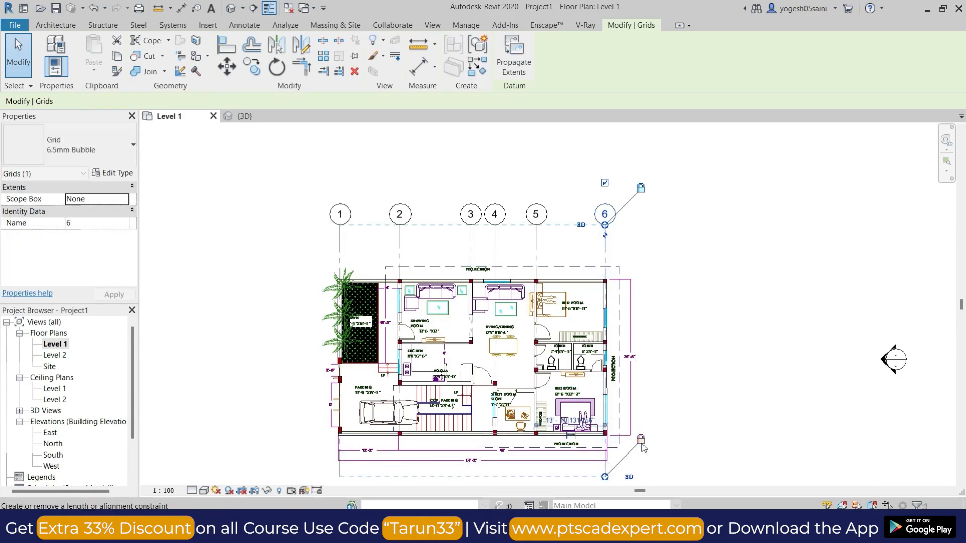
middle_click_drag(641, 444, 647, 353)
key("Escape")
left_click(539, 152)
left_click_drag(542, 345, 542, 386)
- Extend the lower ends of grids 4 and 2 to align with the other grid ends below the plan
left_click(501, 158)
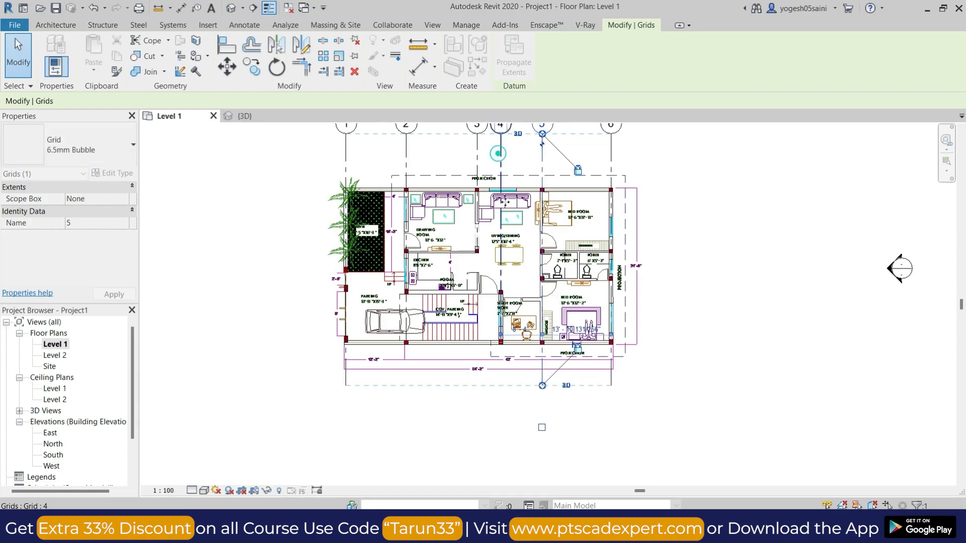
left_click_drag(501, 340, 501, 385)
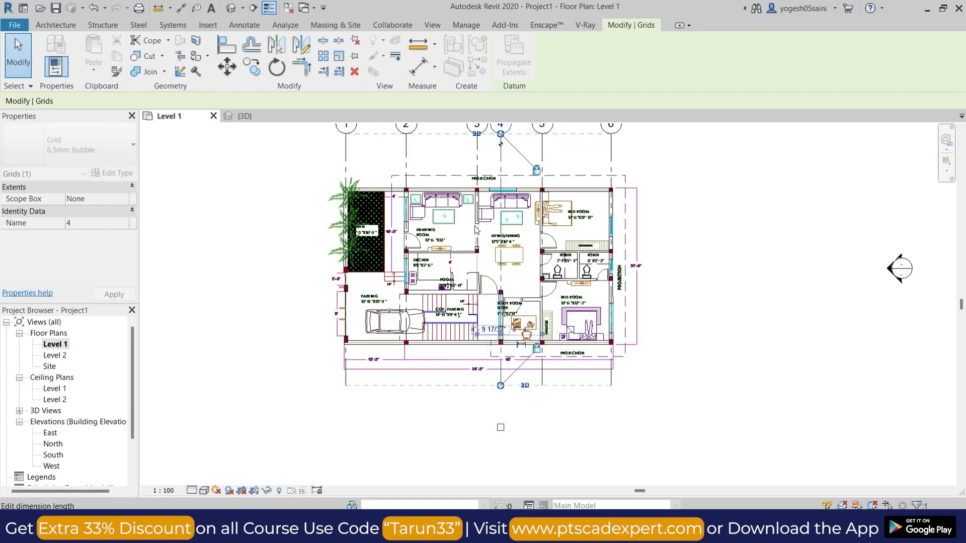
left_click(407, 207)
left_click_drag(406, 341, 406, 386)
left_click(478, 390)
- Draw a horizontal grid along the centre of the upper outer wall, from the grid 6 column to beyond the lawn
scroll(477, 386, "down", 3)
middle_click_drag(508, 332, 546, 349)
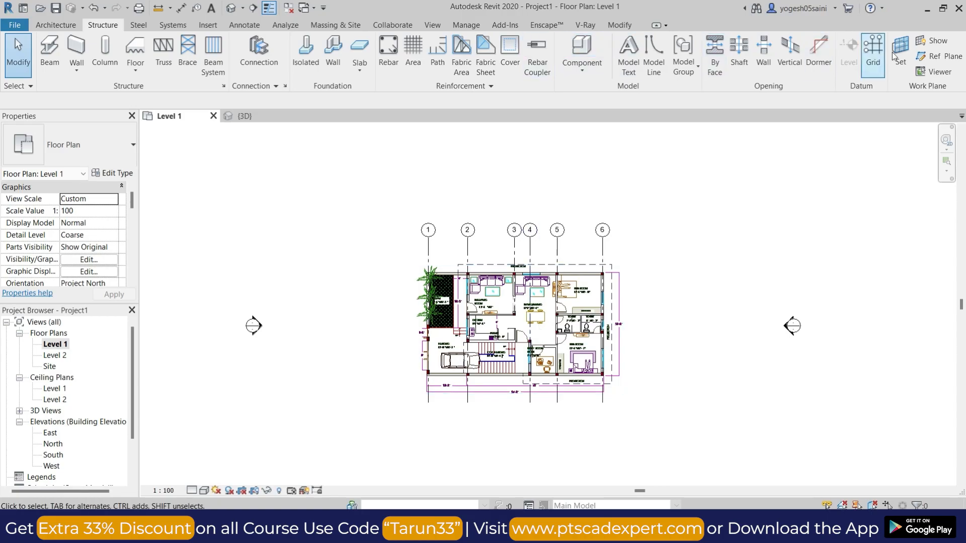
left_click(873, 50)
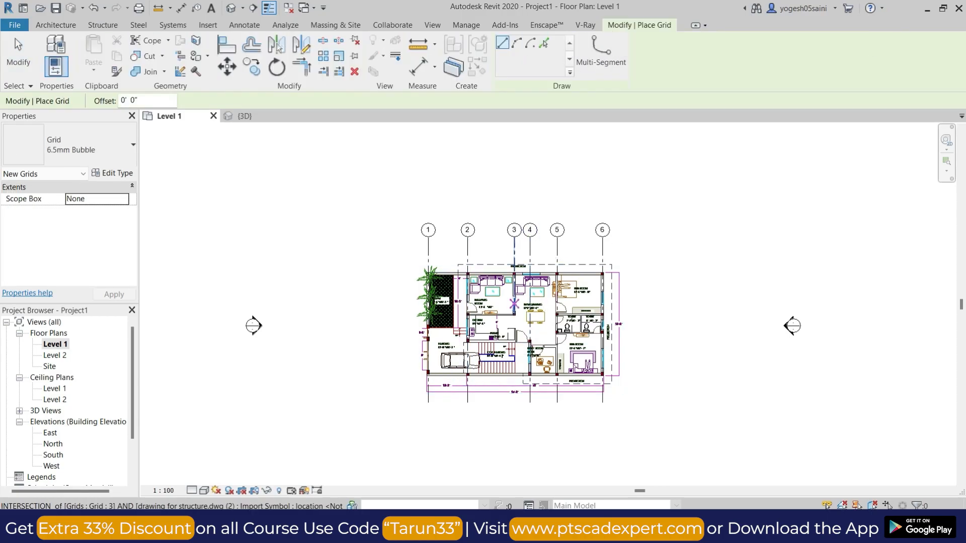
scroll(599, 261, "up", 2)
scroll(599, 260, "up", 4)
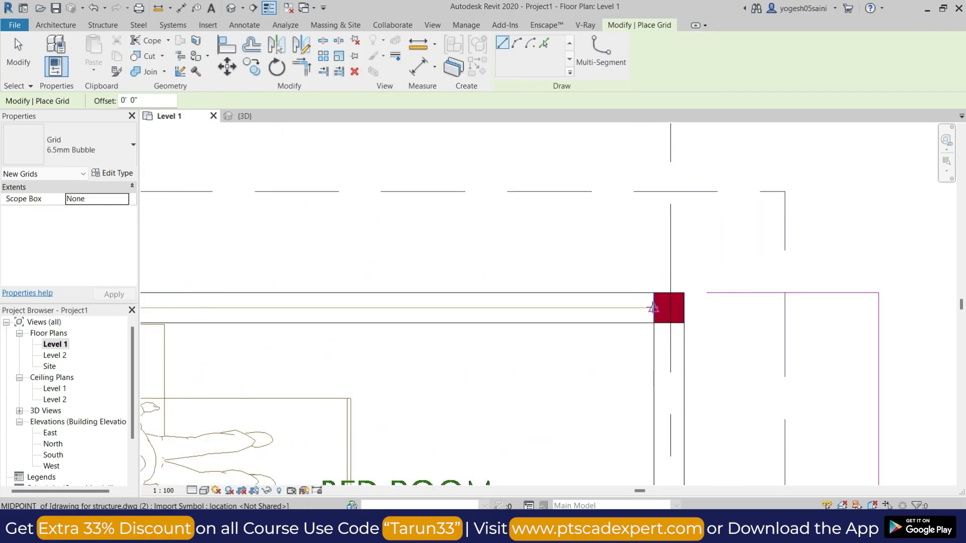
left_click(647, 306)
scroll(504, 309, "down", 2)
scroll(505, 309, "down", 3)
middle_click_drag(370, 310, 685, 283)
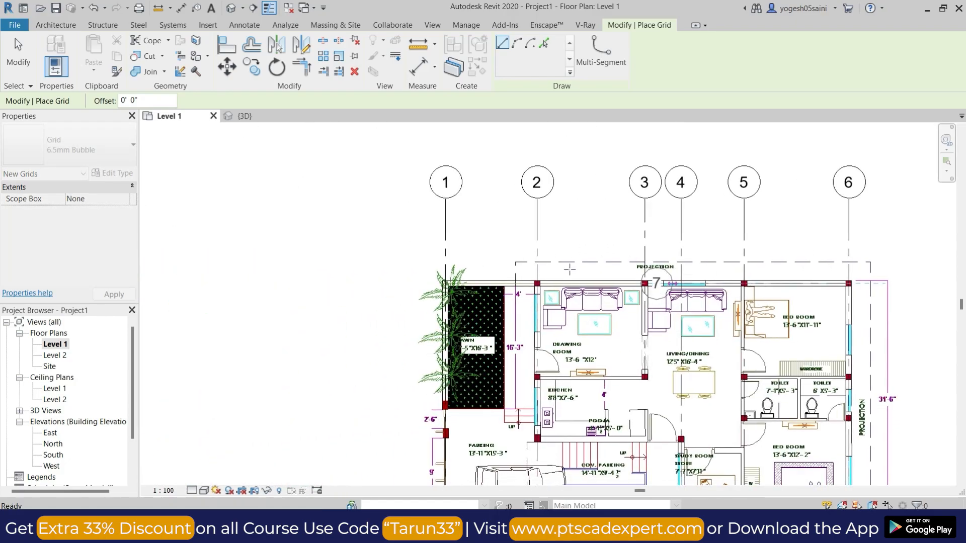
left_click(331, 283)
key("Escape")
key("Escape")
- Rename the new horizontal grid as A
scroll(314, 287, "up", 3)
left_click(308, 279)
left_click(312, 282)
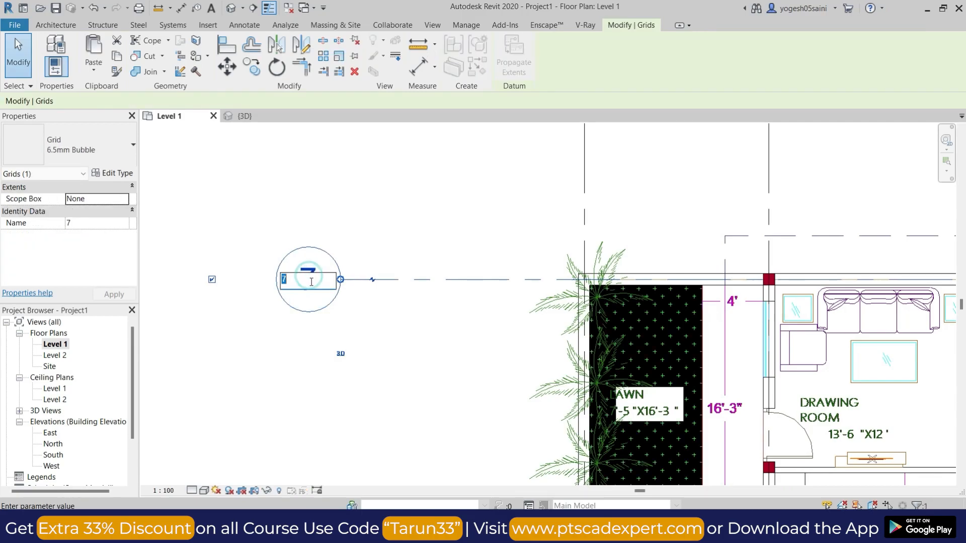
type("a")
key("BackSpace")
type("A")
left_click(382, 235)
scroll(390, 250, "down", 3)
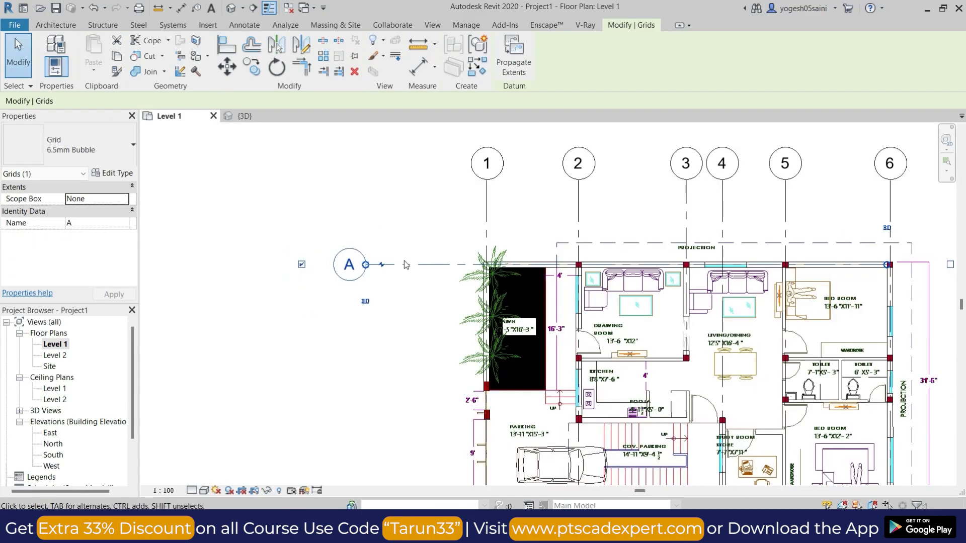
- Draw a horizontal grid through the columns between the upper bedroom and toilets, ending level with grid A's bubble
left_click(398, 257)
left_click(421, 266)
key("g")
key("r")
scroll(654, 312, "down", 2)
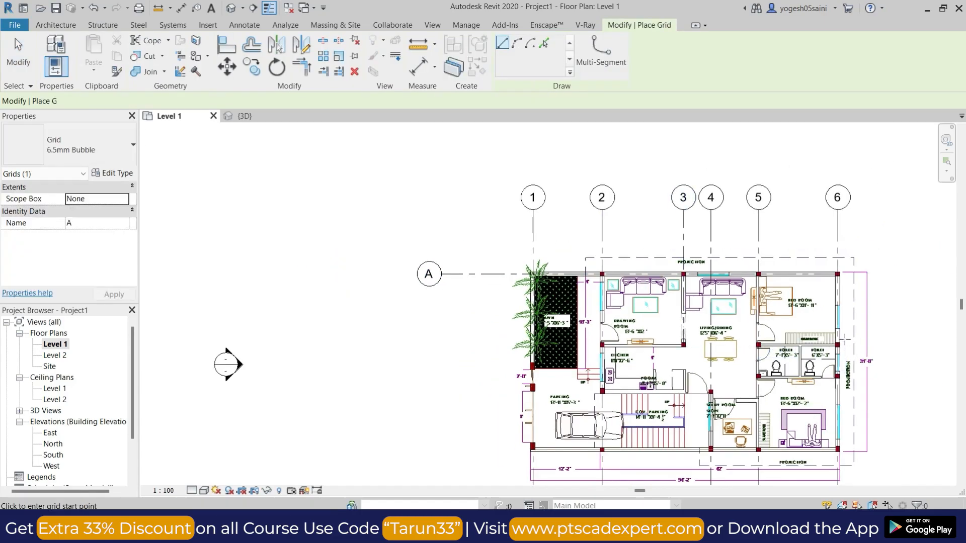
scroll(800, 352, "up", 5)
scroll(811, 350, "up", 2)
left_click(811, 349)
scroll(557, 352, "down", 3)
scroll(557, 352, "down", 4)
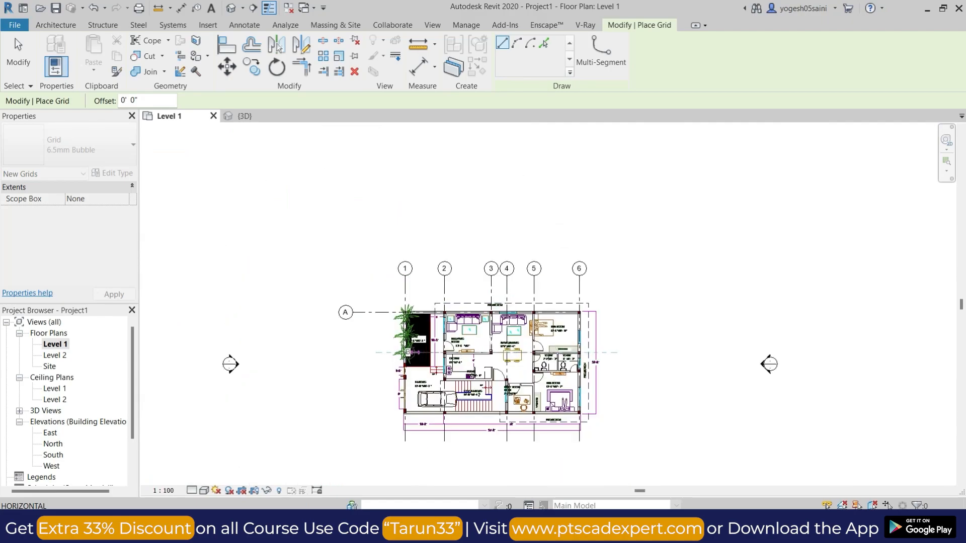
left_click(354, 352)
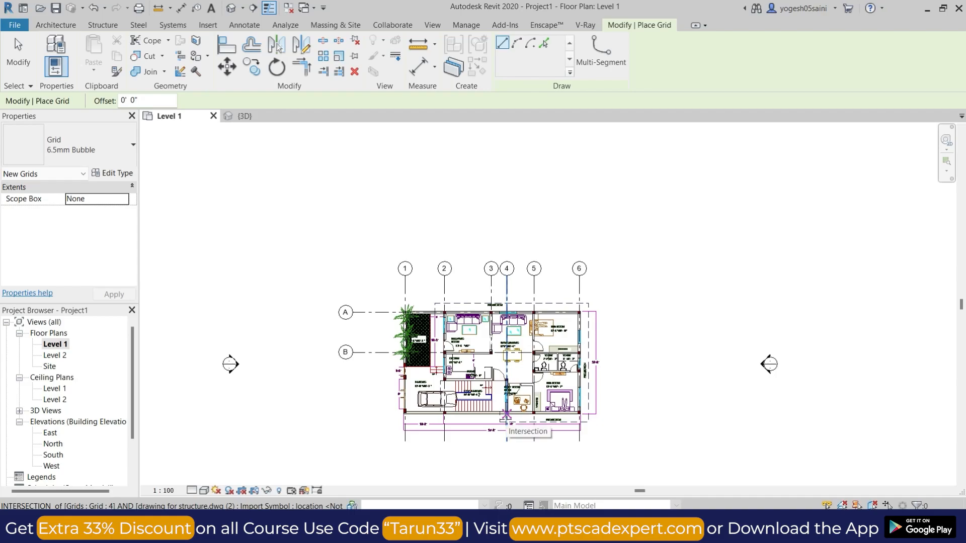
- Draw a horizontal grid through the columns between the toilets and lower bedroom, aligned with the heads of grids A and B
scroll(467, 388, "up", 3)
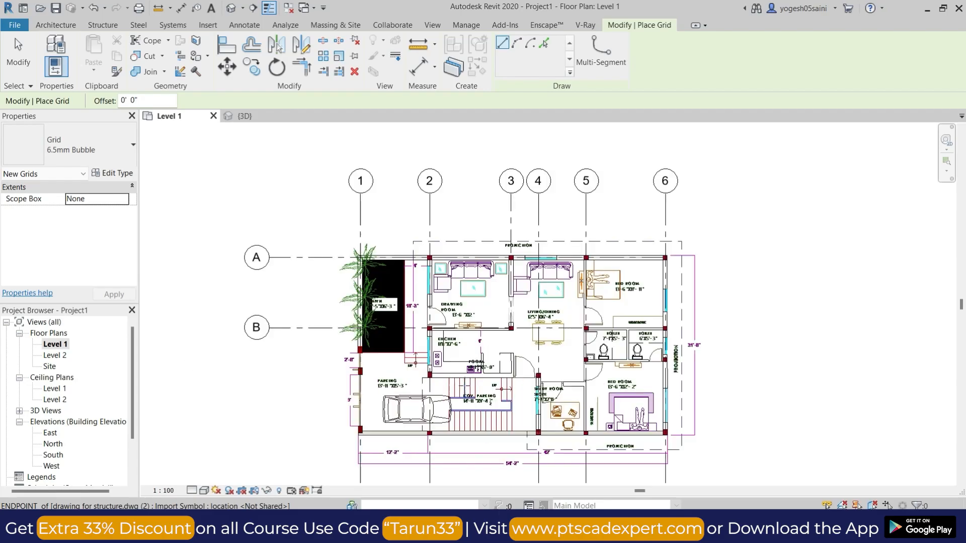
scroll(696, 347, "up", 1)
scroll(696, 347, "up", 4)
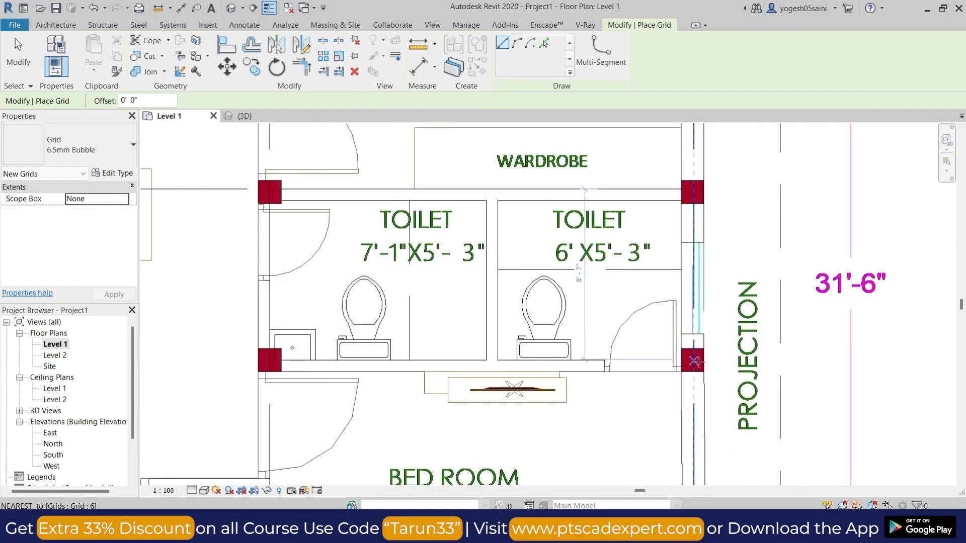
scroll(605, 360, "down", 8)
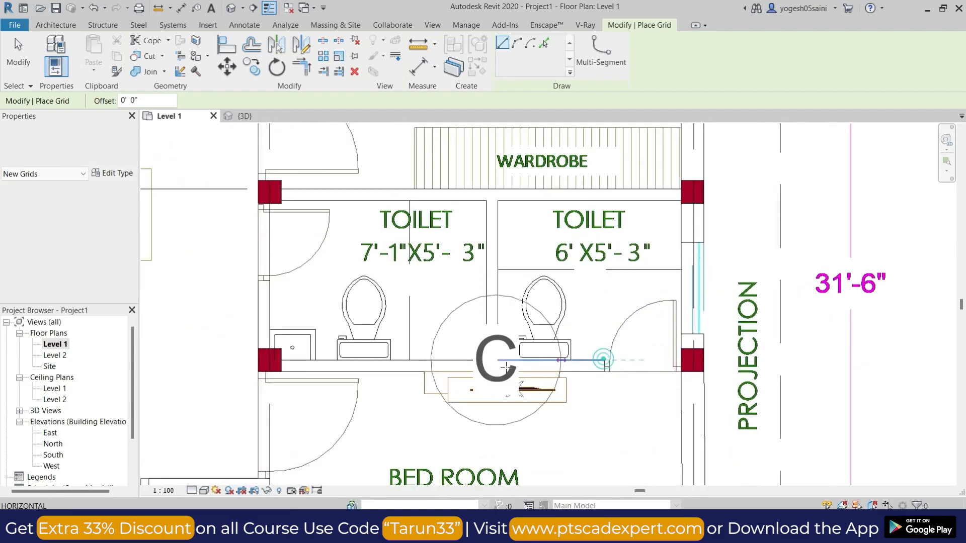
left_click(287, 325)
key("Escape")
key("Escape")
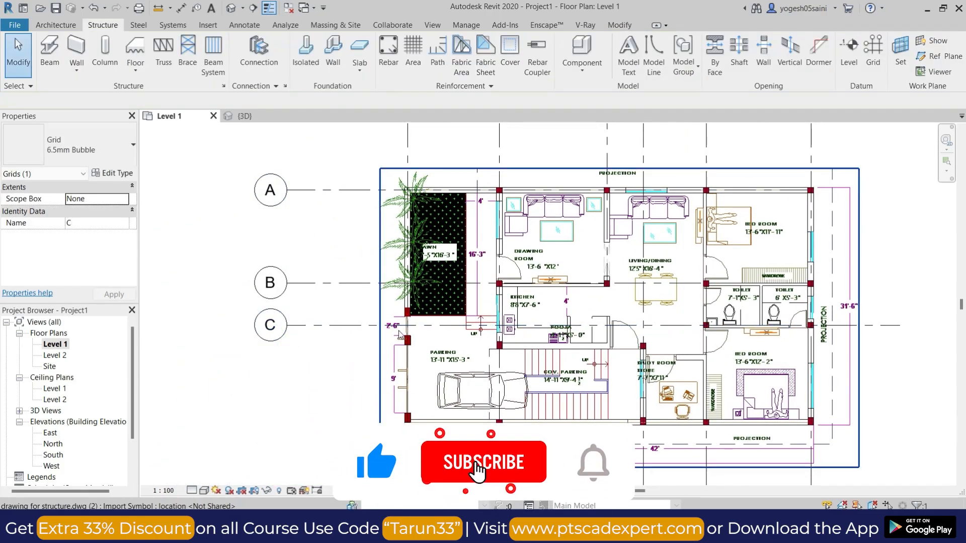
- Draw another similar horizontal grid through the study room's upper column, along the wall between kitchen and covered parking
left_click(319, 327)
key("c")
key("s")
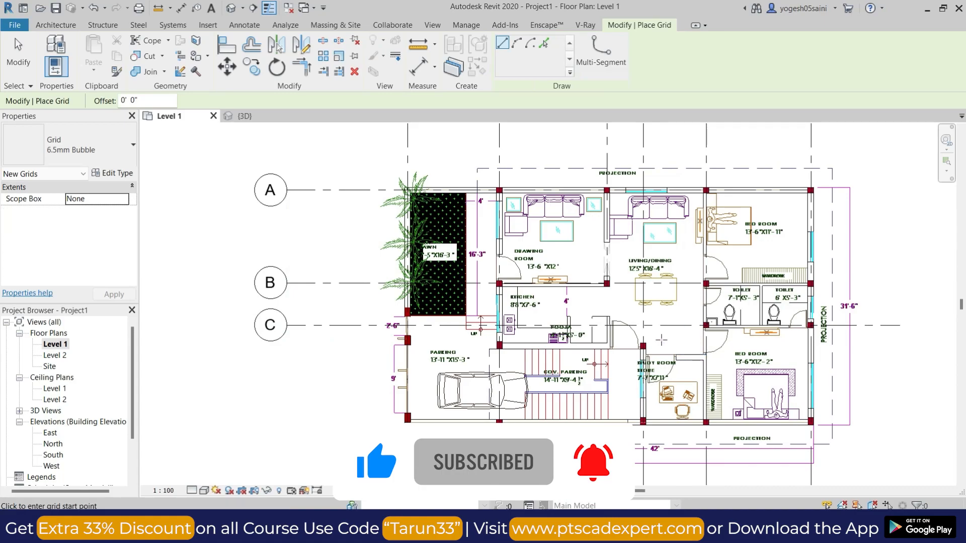
scroll(643, 347, "up", 5)
- Finish the grid along the kitchen and parking wall, and draw a similar horizontal grid through the bottom row of columns
left_click(485, 295)
key("c")
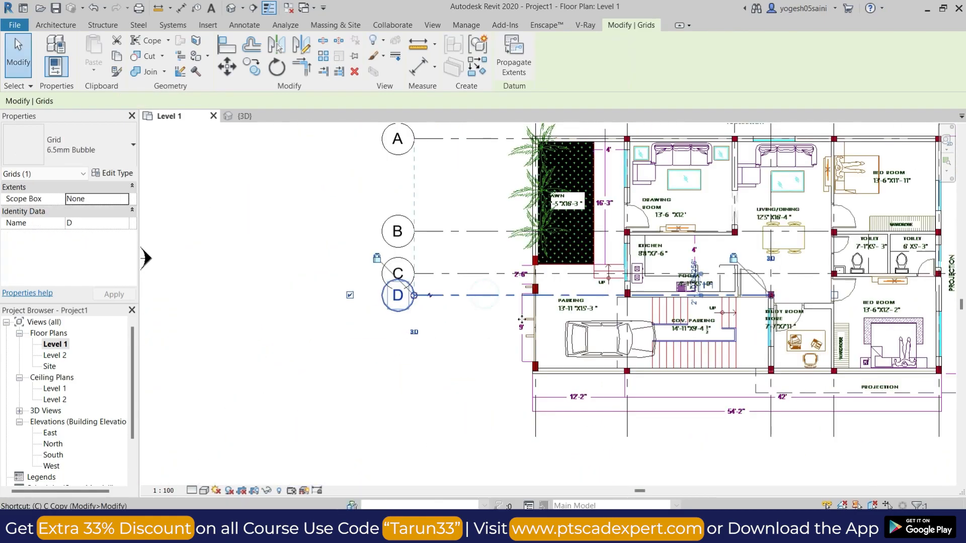
key("s")
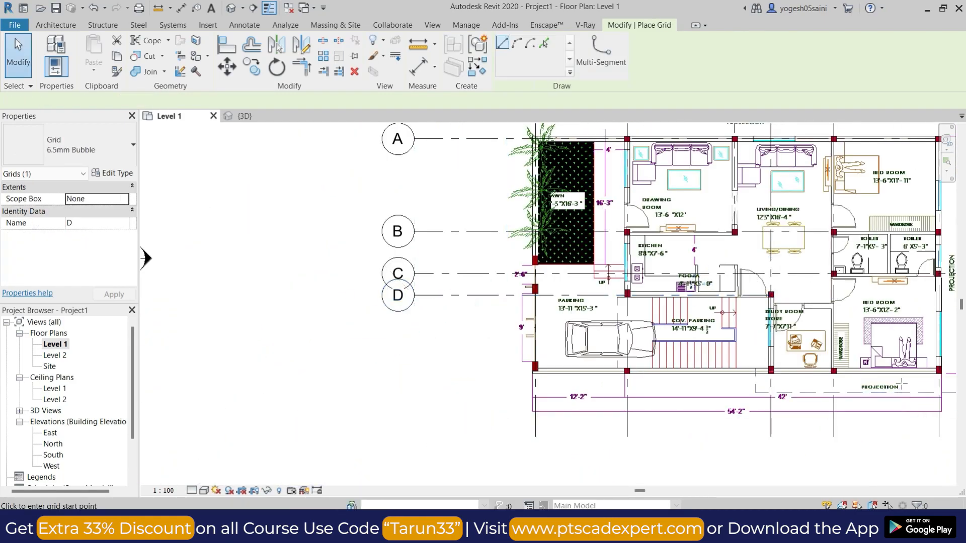
scroll(930, 374, "up", 5)
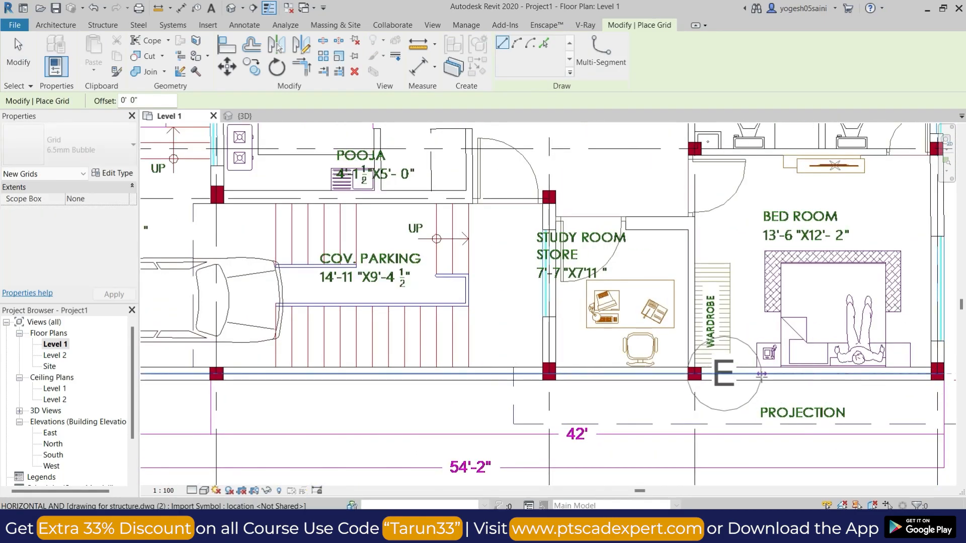
scroll(762, 375, "down", 5)
key("Escape")
key("Escape")
scroll(520, 348, "up", 4)
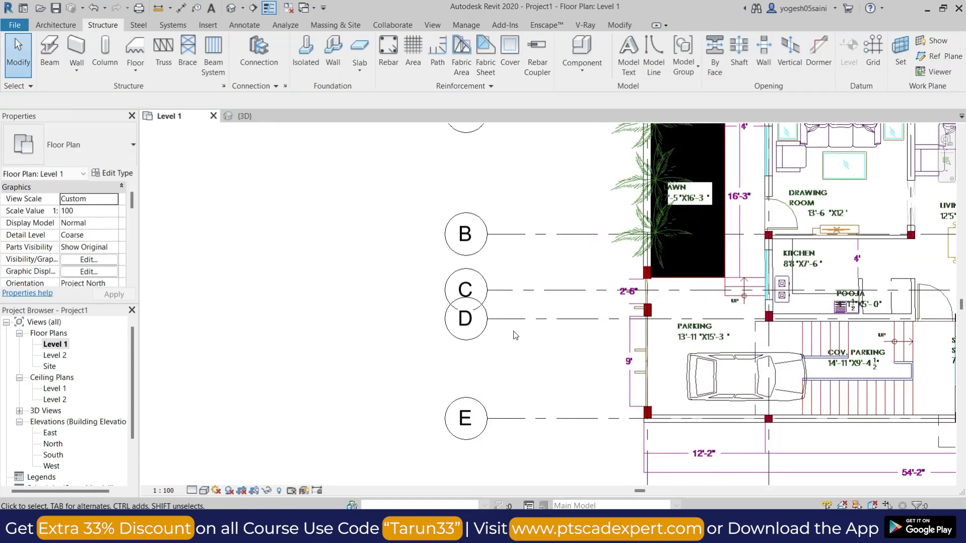
- Add an elbow to grid D's head and offset its bubble downward, clear of grid C's bubble
left_click(512, 318)
left_click_drag(509, 301, 509, 342)
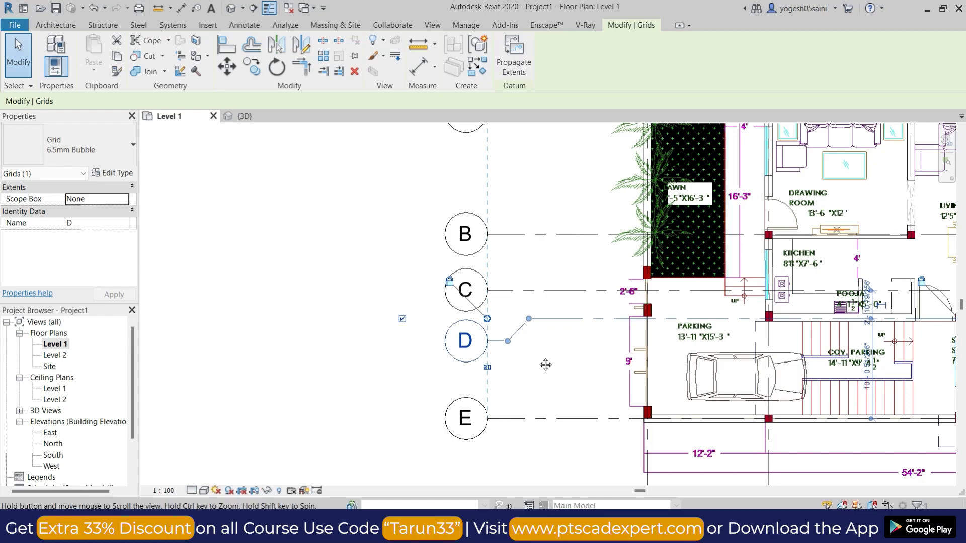
middle_click_drag(546, 365, 424, 356)
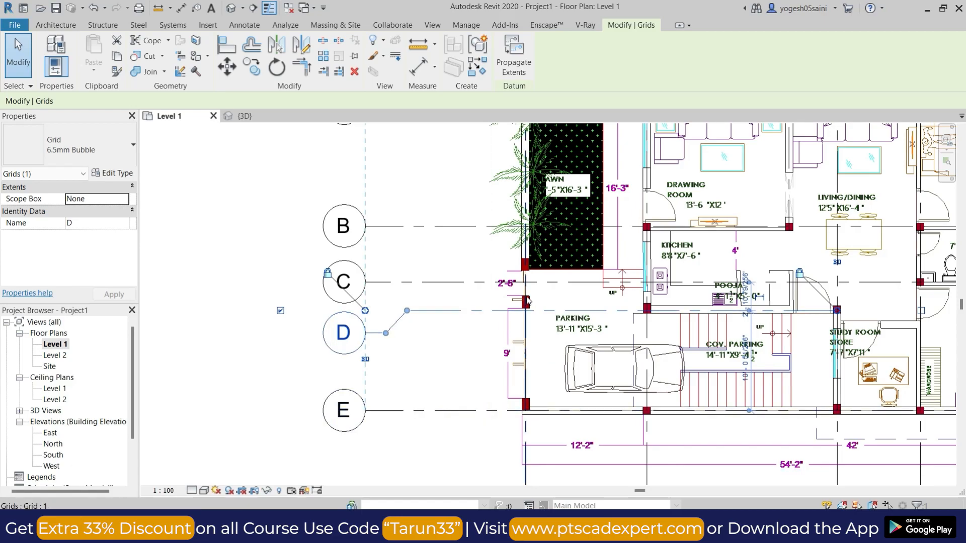
scroll(485, 299, "down", 3)
scroll(485, 299, "up", 3)
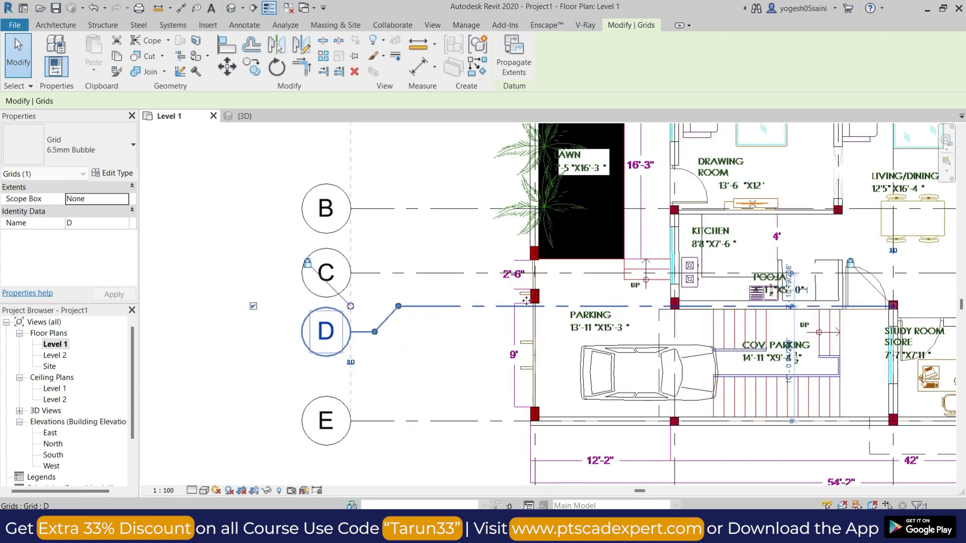
left_click(496, 352)
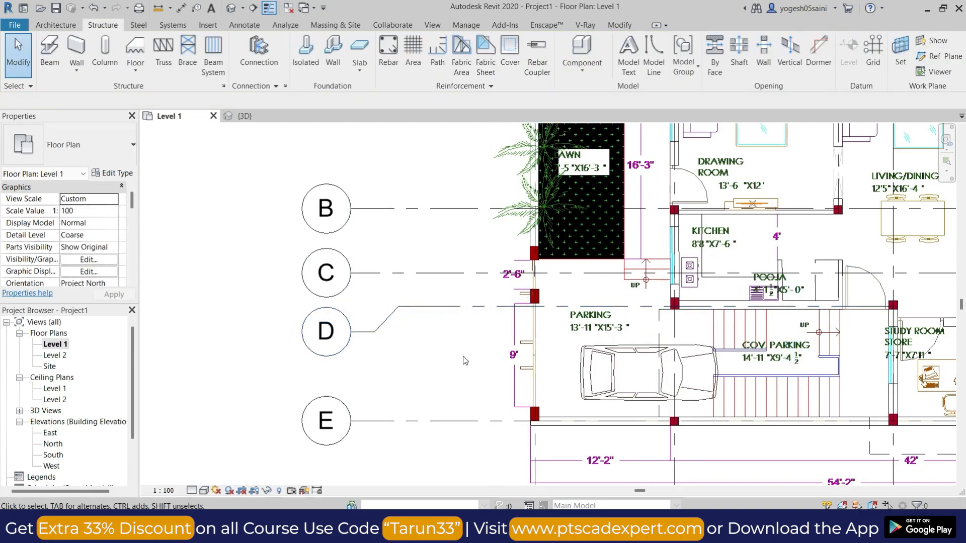
- Draw a short horizontal grid from the parking gate column, midway between grids C and D, out past the other grid bubbles
left_click(453, 307)
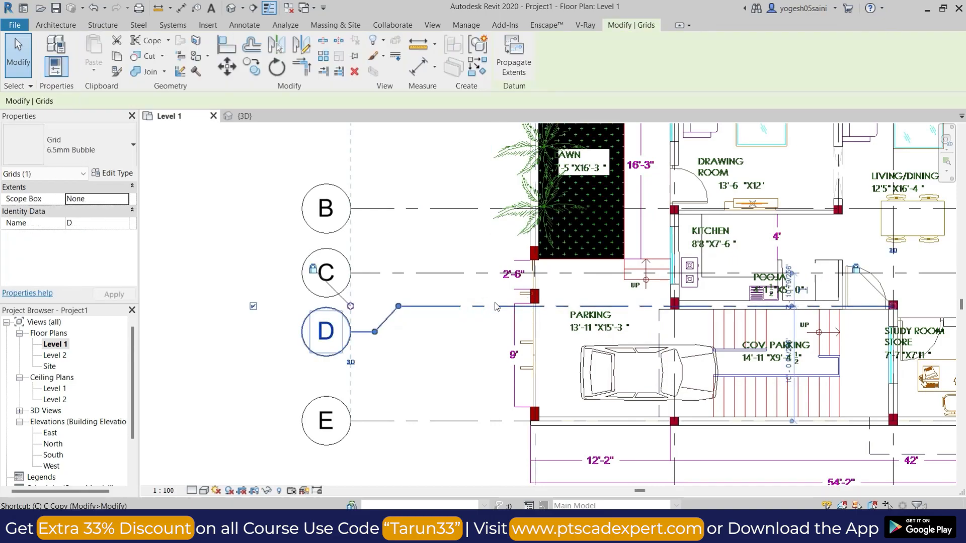
key("g")
key("r")
scroll(534, 297, "up", 3)
left_click(531, 295)
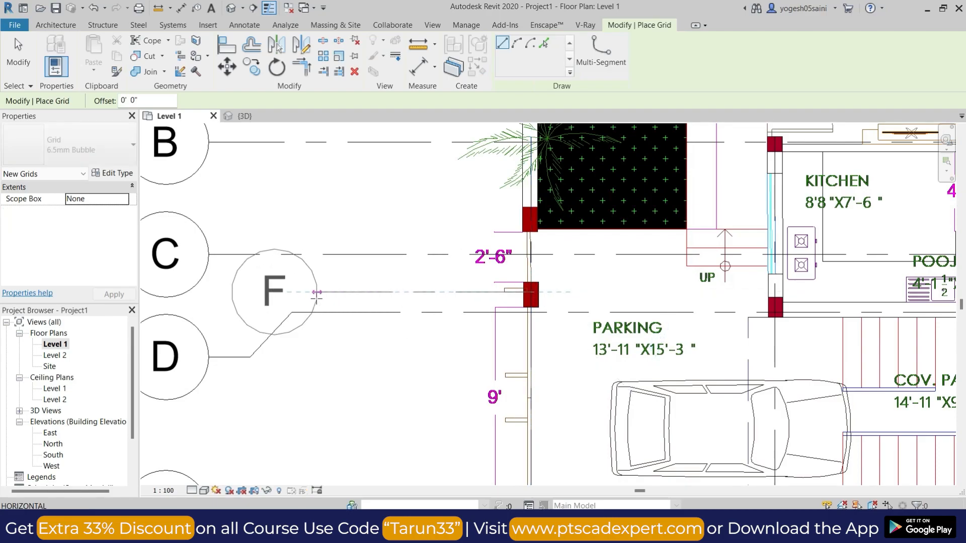
middle_click_drag(184, 301, 358, 301)
left_click(239, 293)
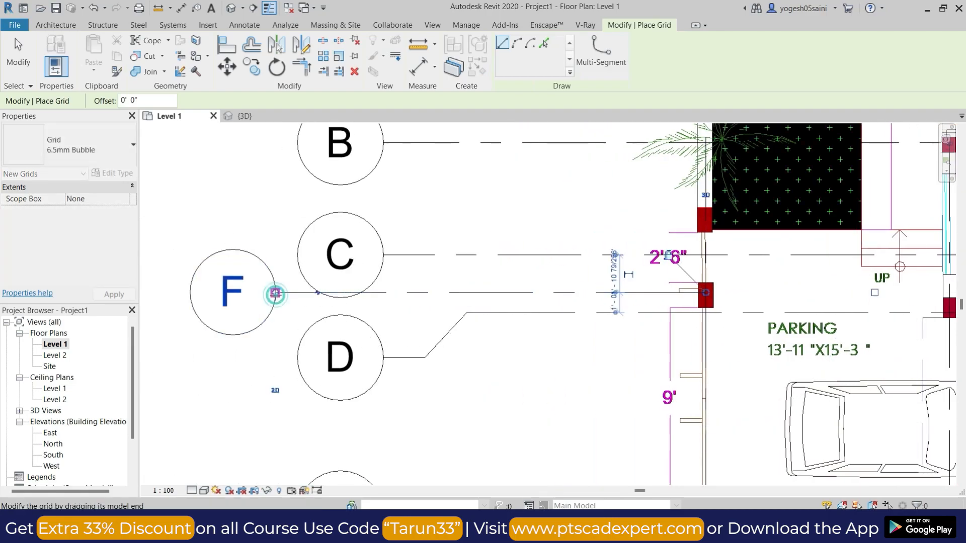
key("Escape")
- Rename the short gate-column grid as D'
left_click(237, 292)
left_click(237, 289)
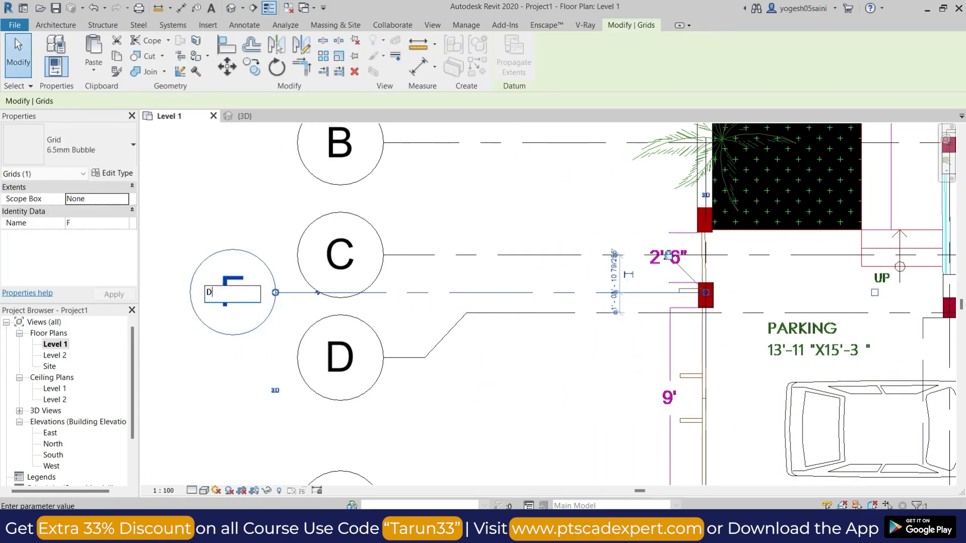
type("D'")
key("Return")
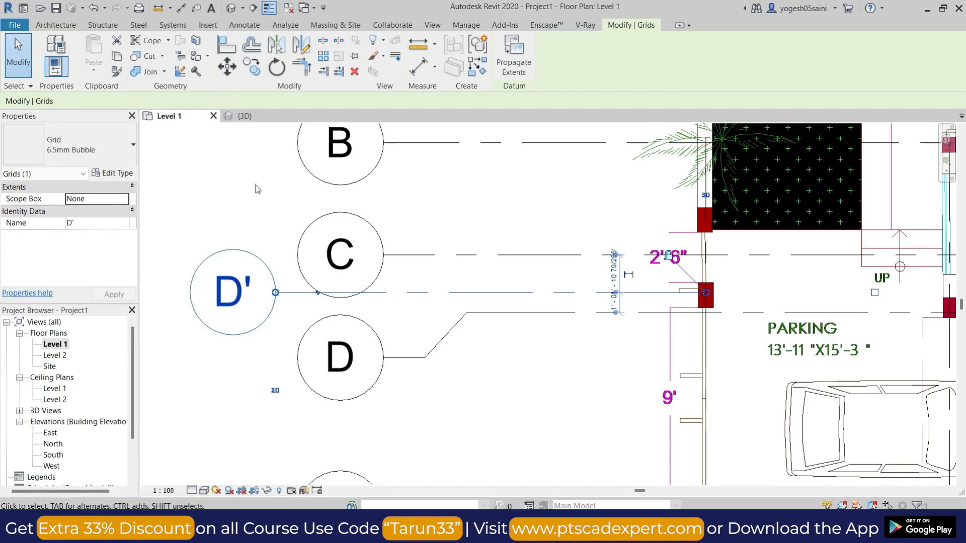
left_click(256, 186)
- Move grid D's bubble further down and align grid D' with the heads of the other horizontal grids
left_click(294, 292)
left_click(408, 358)
left_click_drag(425, 358, 425, 413)
left_click(297, 292)
left_click_drag(277, 292, 383, 292)
- Add an elbow to grid C's head in the plan so its bubble sits clear above D'
left_click(435, 256)
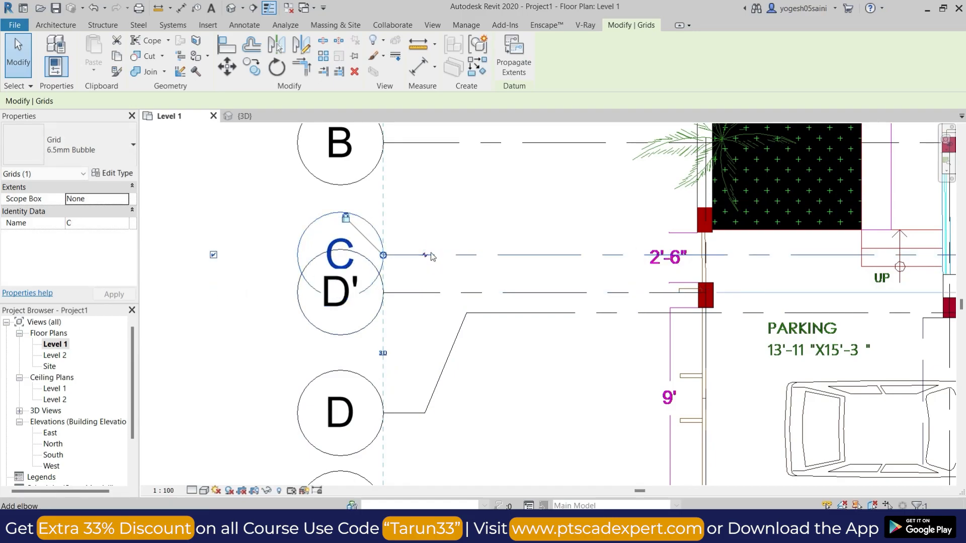
left_click(426, 256)
left_click(449, 301)
scroll(449, 301, "down", 5)
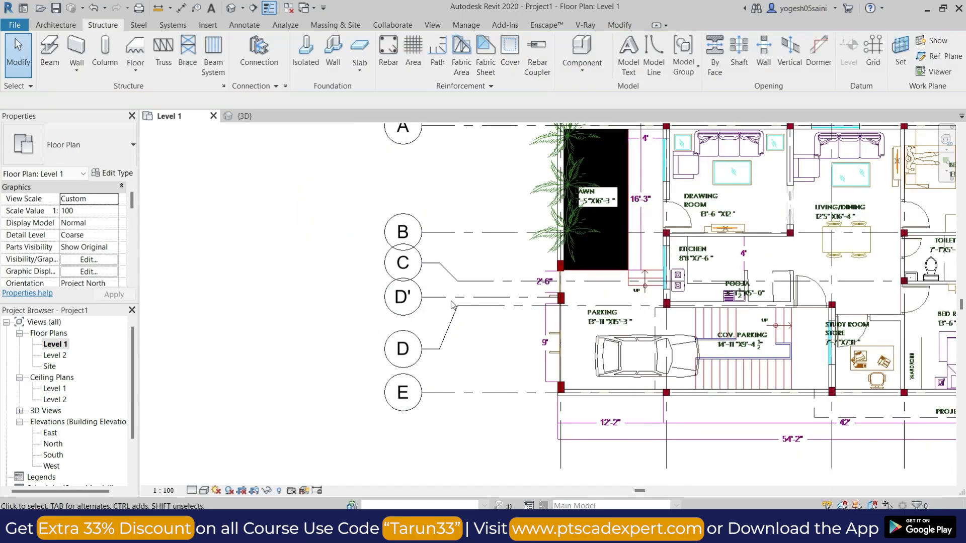
- Add a chain of aligned dimensions across vertical grids 1 to 6 above the plan, plus an overall dimension
middle_click_drag(500, 330, 442, 325)
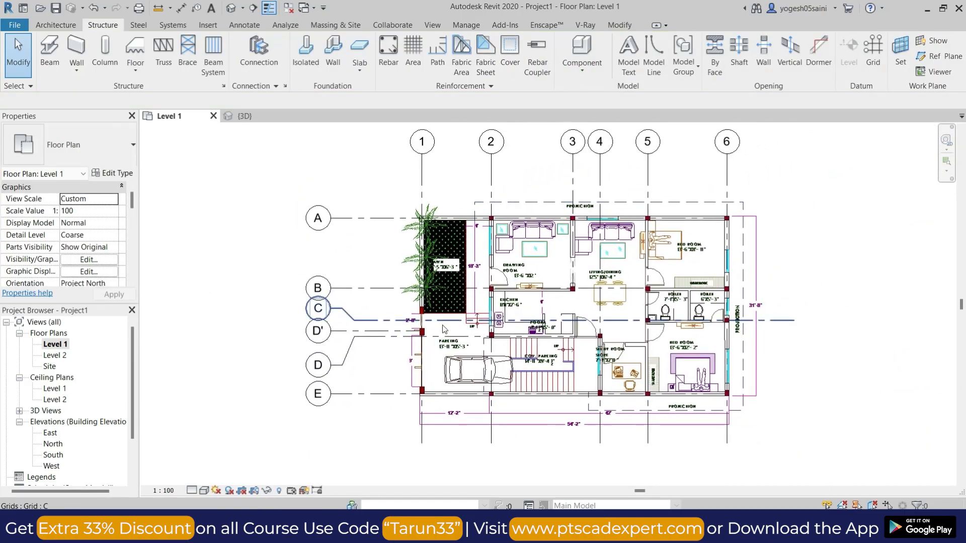
key("d")
key("i")
left_click(424, 176)
left_click(486, 173)
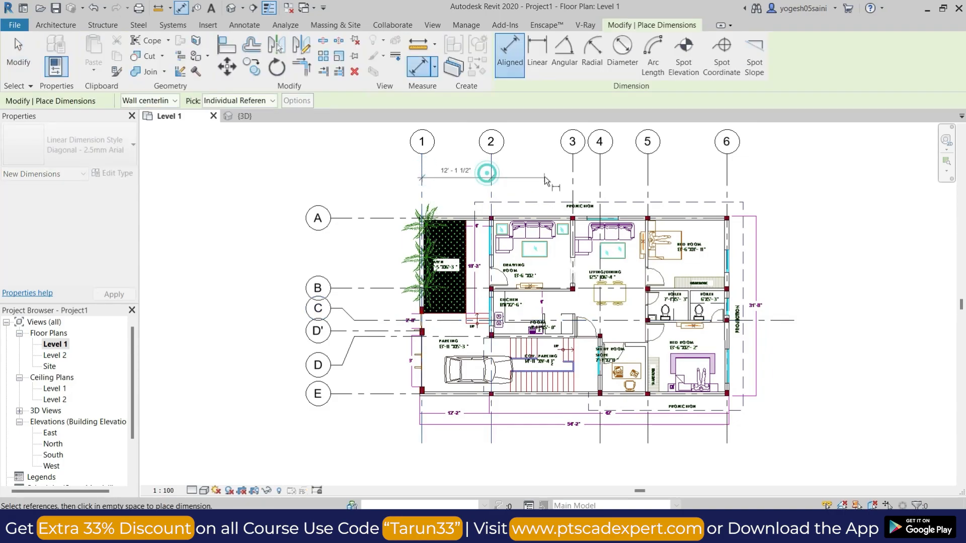
left_click(600, 177)
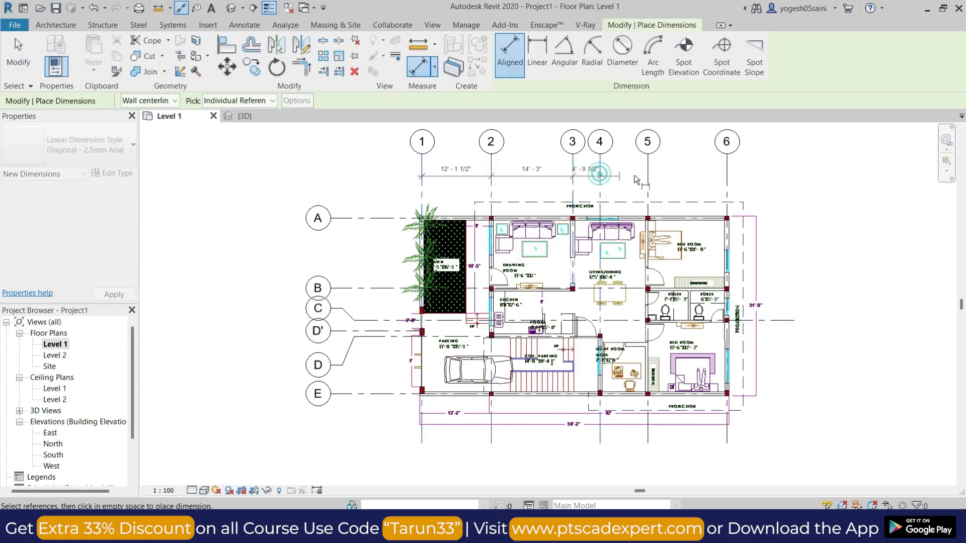
left_click(648, 176)
left_click(726, 174)
left_click(448, 171)
- Add a chain of aligned dimensions across horizontal grids A, B, C, D', D and E, between their bubbles and the plan
left_click(370, 218)
left_click(370, 288)
left_click(370, 320)
left_click(369, 331)
left_click(368, 337)
left_click(368, 393)
left_click(367, 385)
scroll(361, 328, "up", 3)
key("Escape")
key("Escape")
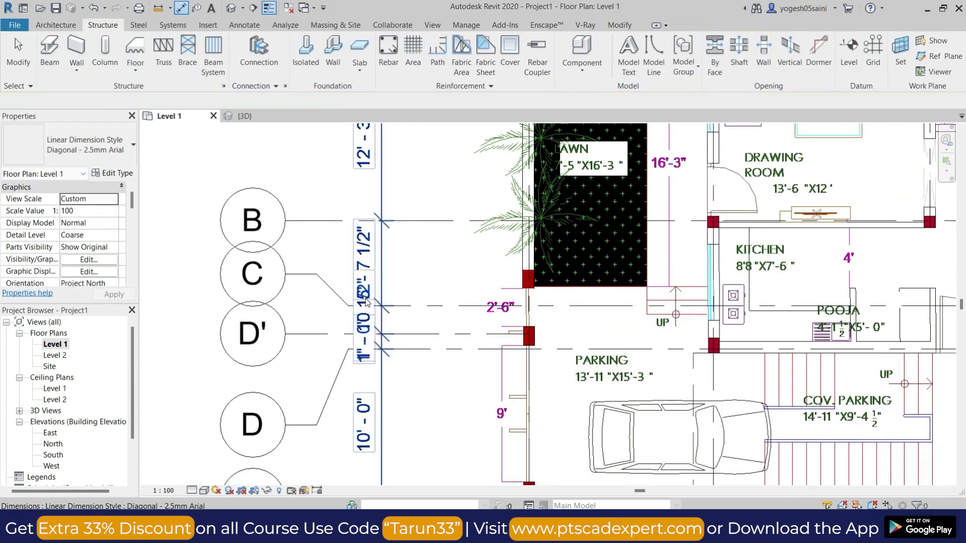
- Move the dimension text between grids C and D' off the chain, clear of the overlapping values
left_click(381, 333)
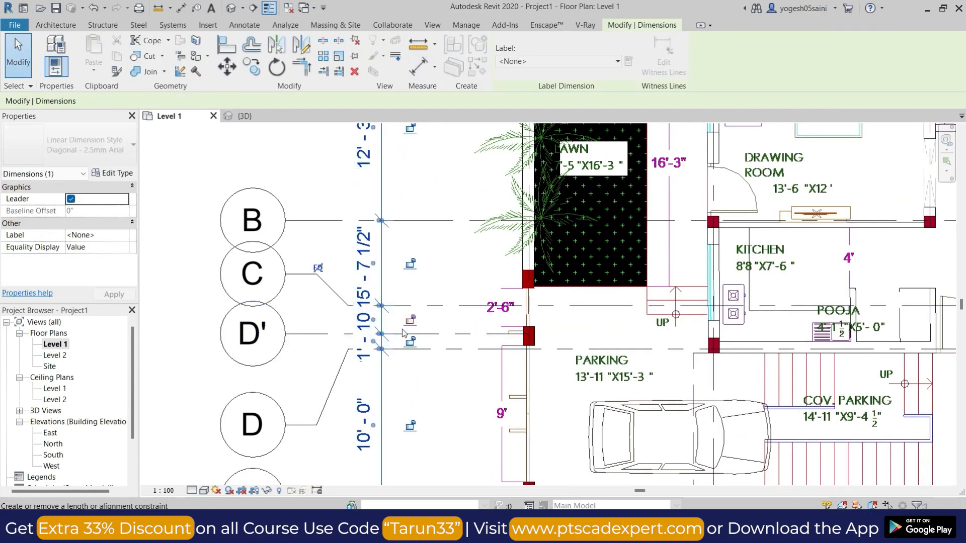
left_click_drag(372, 319, 423, 319)
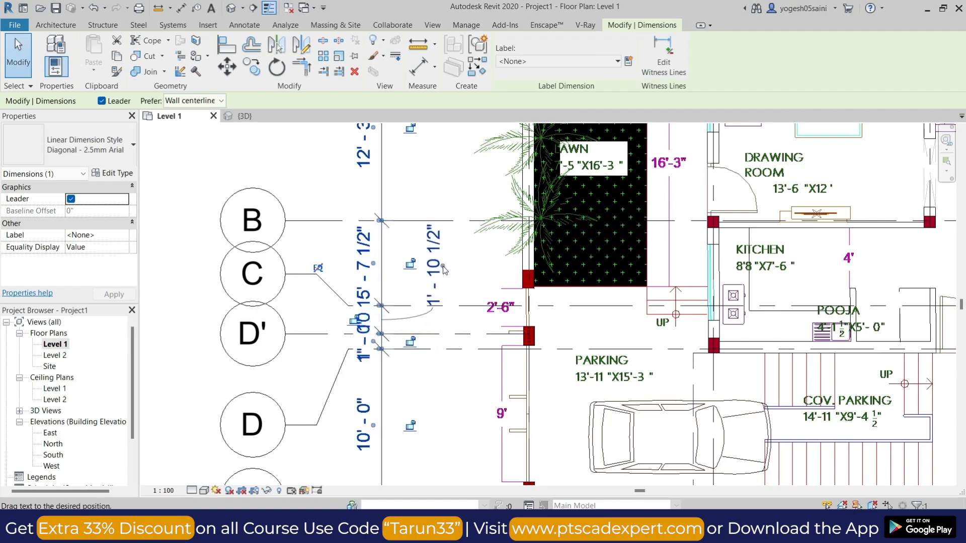
key("Escape")
scroll(435, 316, "down", 4)
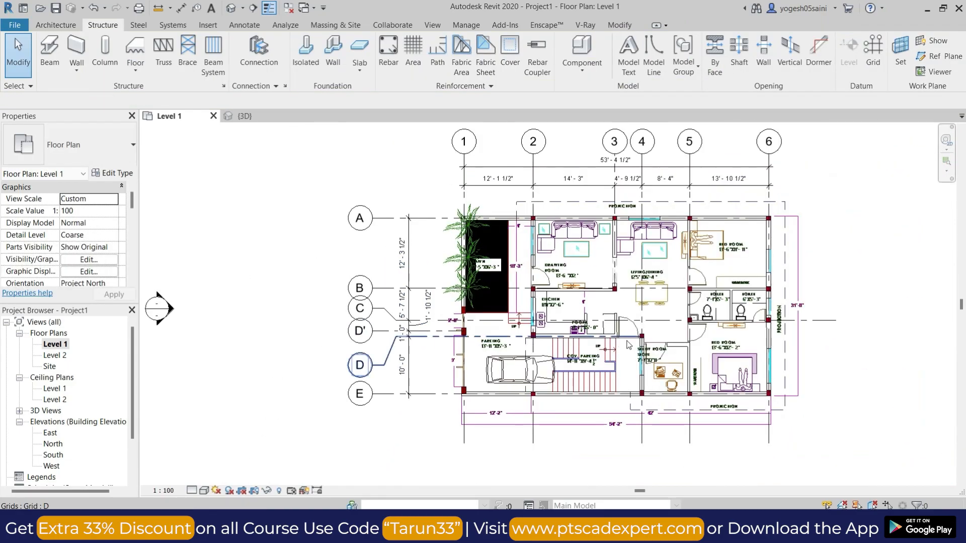
middle_click_drag(628, 345, 588, 323)
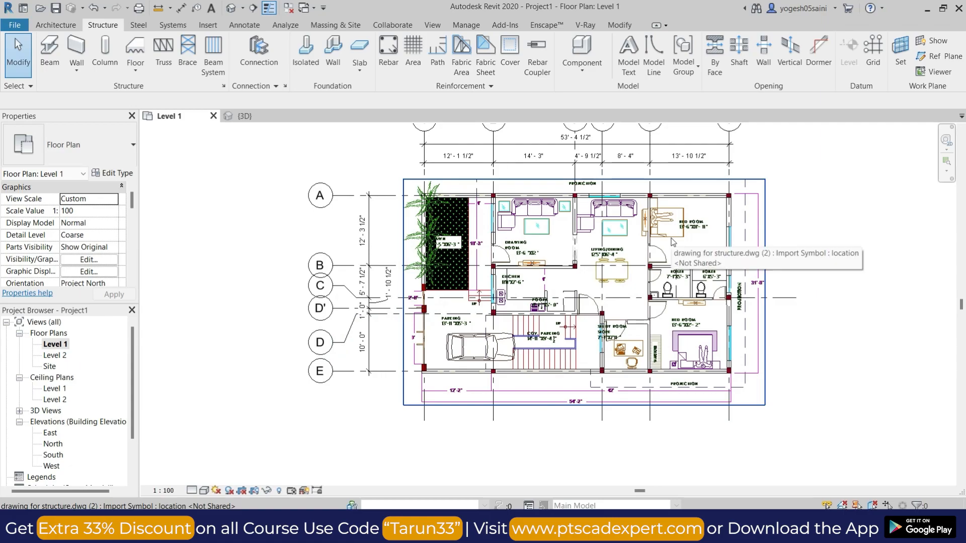
- Open the East elevation and offset grid D's bubble with an elbow toward grid E
scroll(673, 242, "down", 3)
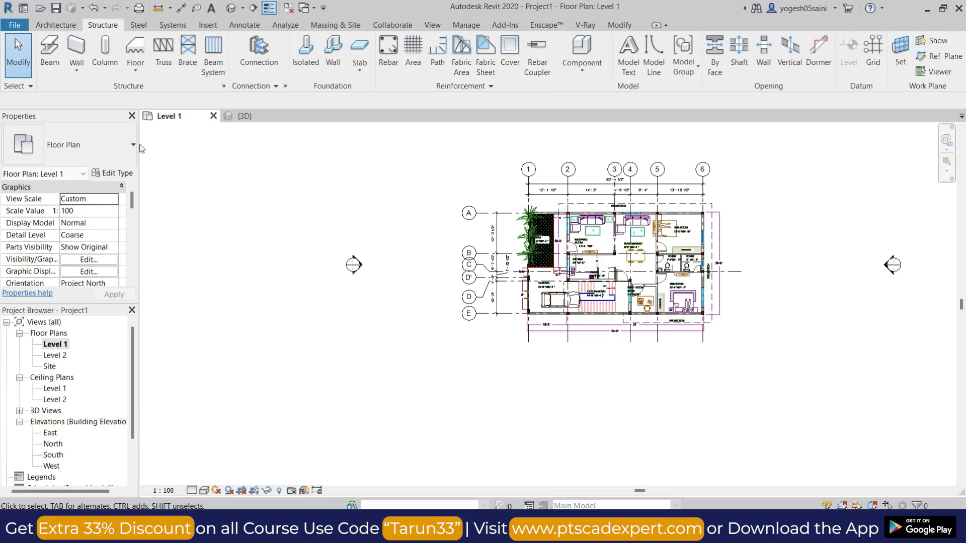
double_click(54, 434)
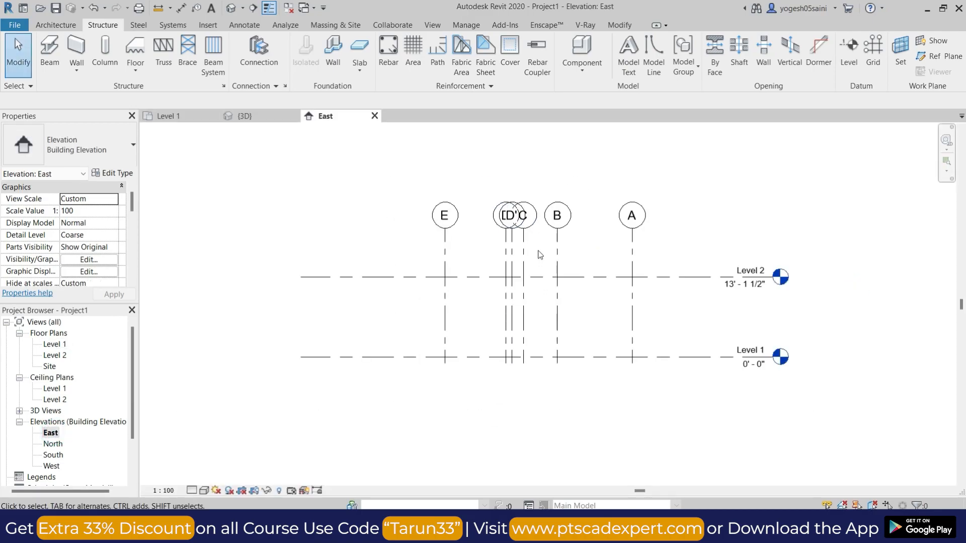
left_click(507, 244)
scroll(509, 244, "up", 3)
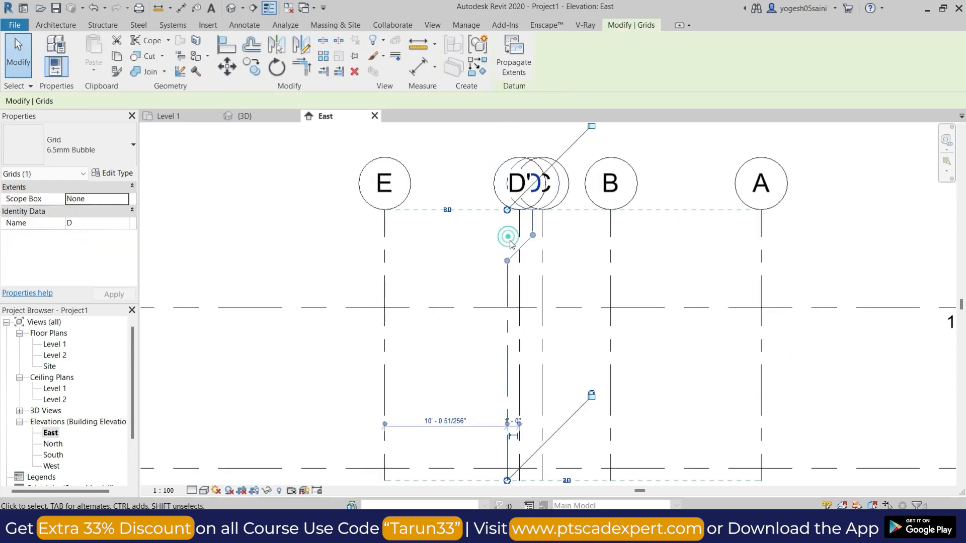
left_click_drag(509, 239, 465, 236)
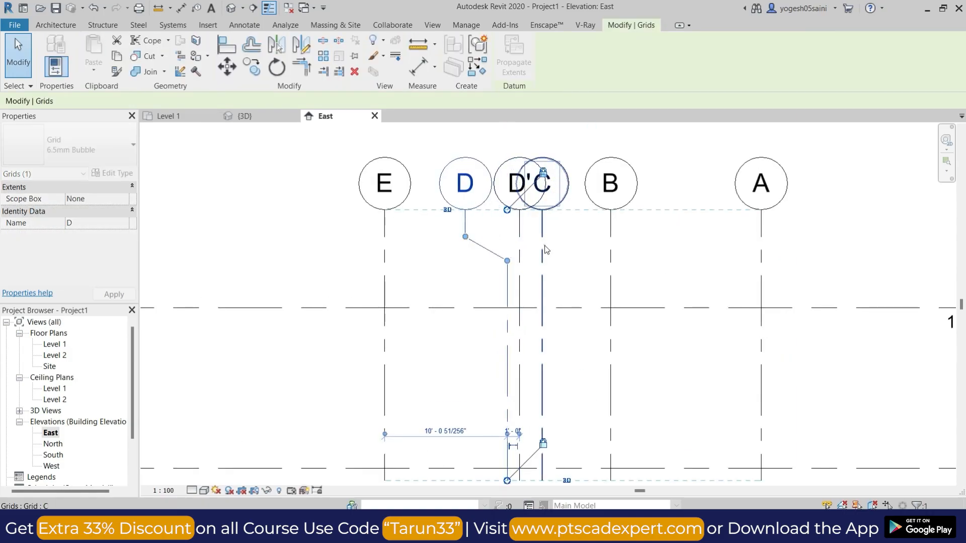
- Add an elbow to grid C's head in the East elevation, shifting its bubble toward grid B
left_click(544, 249)
left_click(545, 236)
left_click(589, 259)
scroll(590, 259, "down", 3)
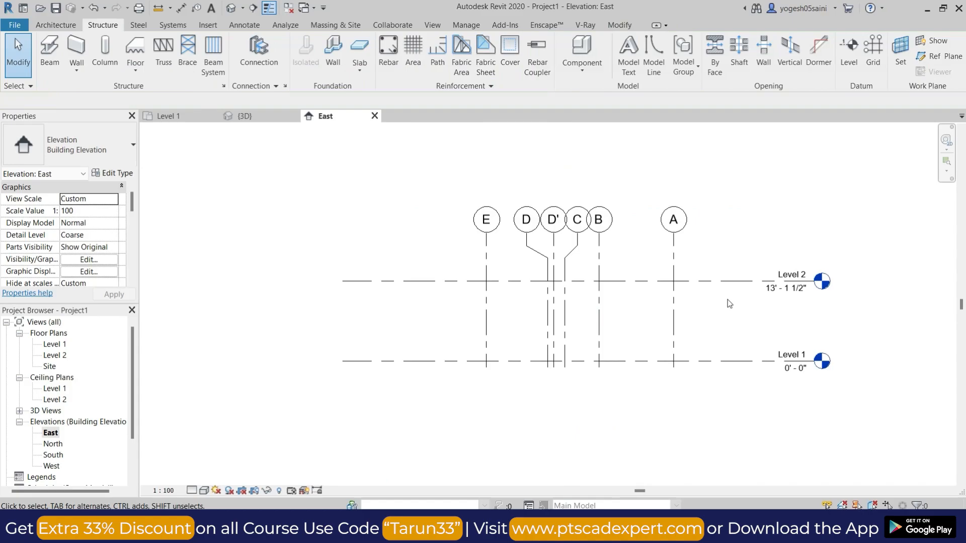
middle_click_drag(727, 299, 669, 282)
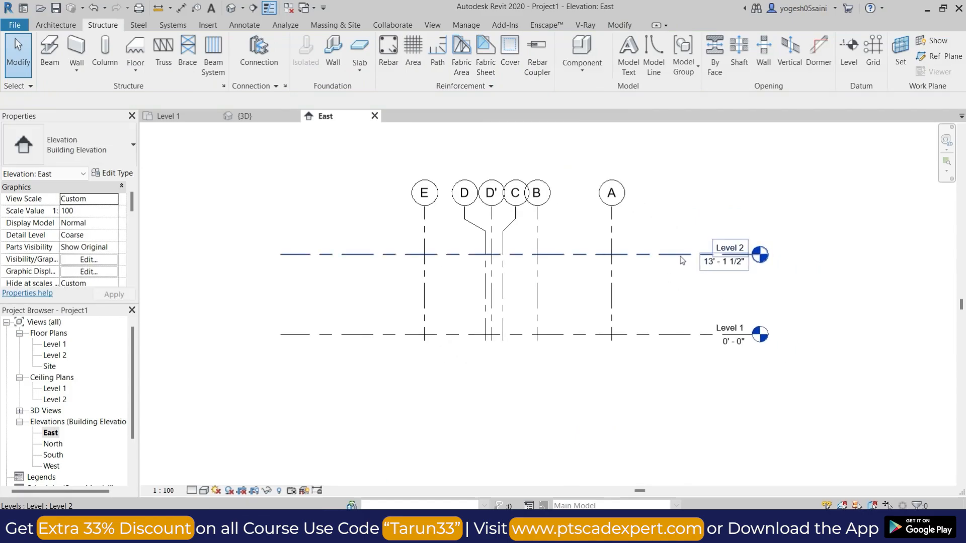
left_click(690, 265)
scroll(727, 266, "up", 3)
left_click(728, 271)
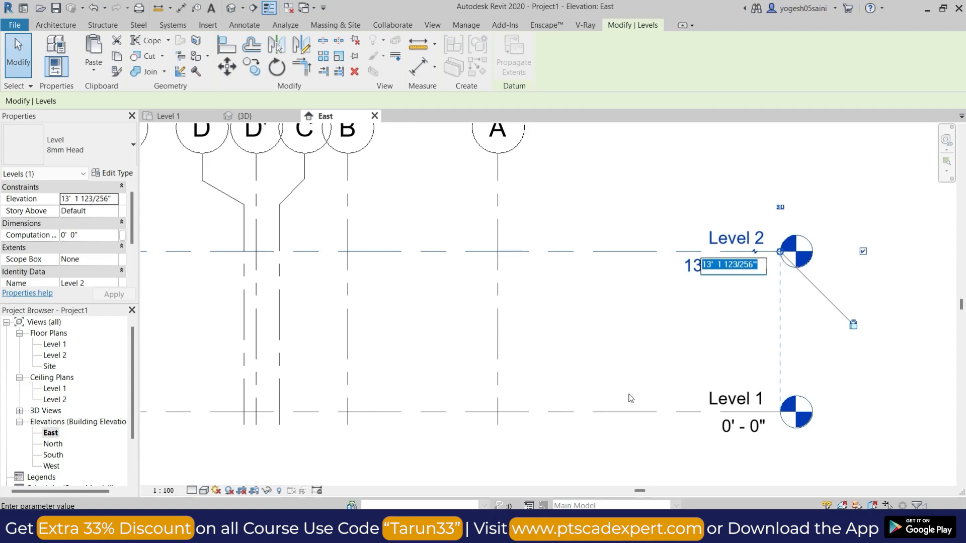
scroll(630, 398, "down", 2)
middle_click_drag(650, 391, 636, 281)
left_click(334, 347)
- Examine the parking, entrance steps and staircase area in the Level 1 floor plan, and return to the East elevation
double_click(58, 344)
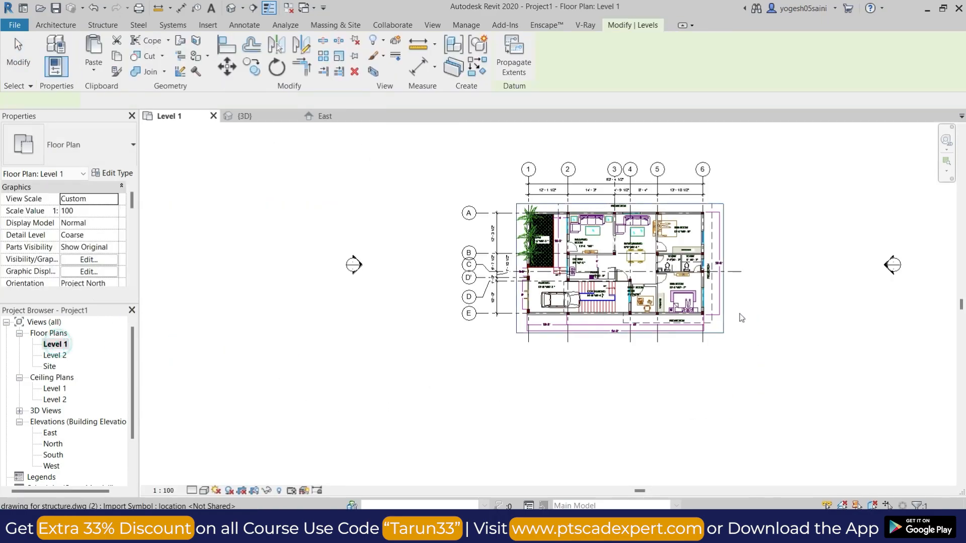
scroll(673, 288, "up", 5)
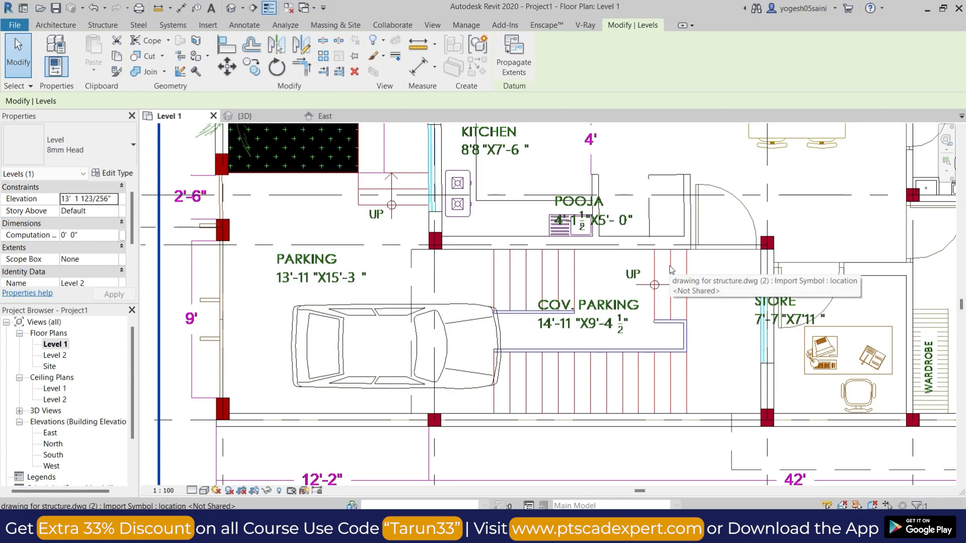
scroll(654, 275, "down", 4)
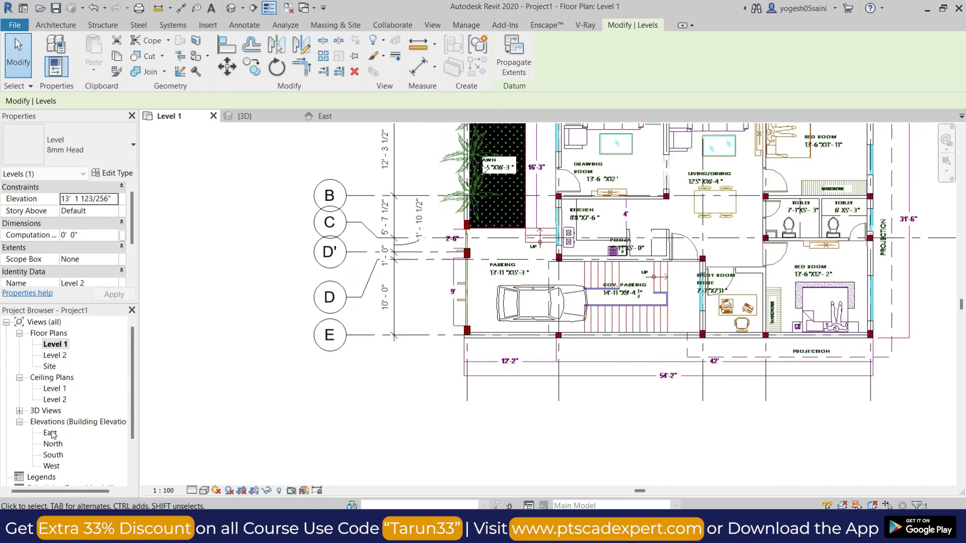
double_click(51, 434)
- Draw a new level line 2' 6" above Level 1, with both ends aligned to the existing levels
left_click(638, 259)
key("l")
key("l")
scroll(490, 264, "down", 2)
left_click(271, 249)
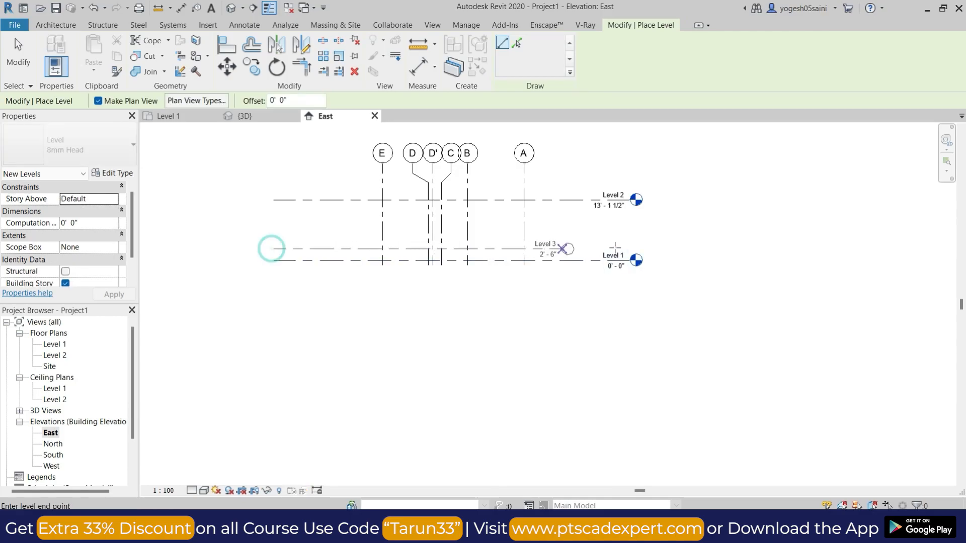
left_click(636, 248)
scroll(639, 249, "up", 3)
key("Escape")
key("Escape")
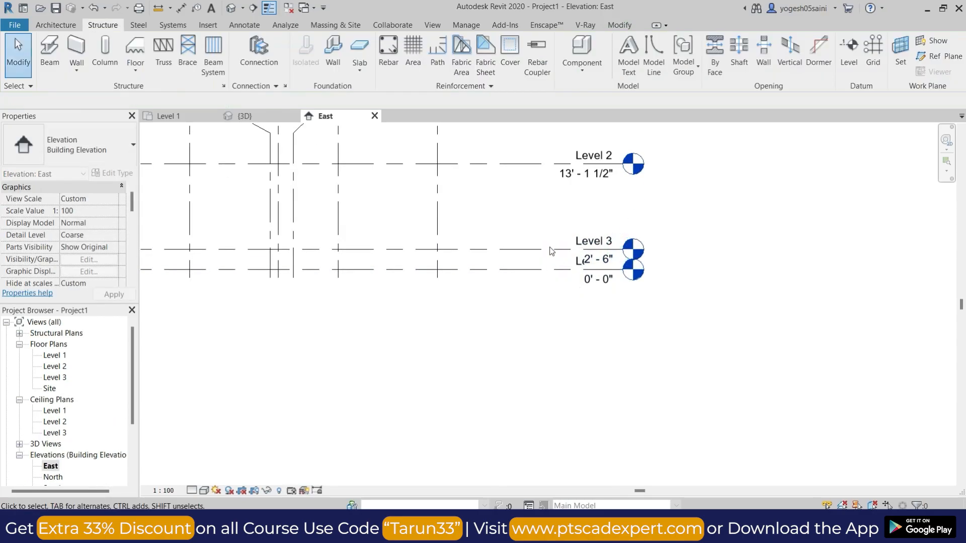
- Set Level 3's elevation to 1' 9" in the East elevation
left_click(604, 241)
left_click(606, 238)
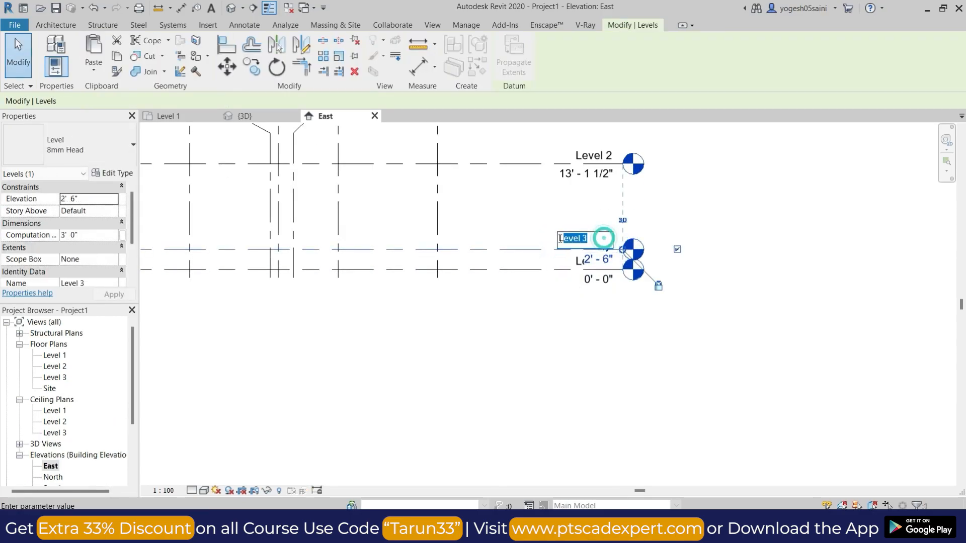
left_click(547, 196)
double_click(603, 261)
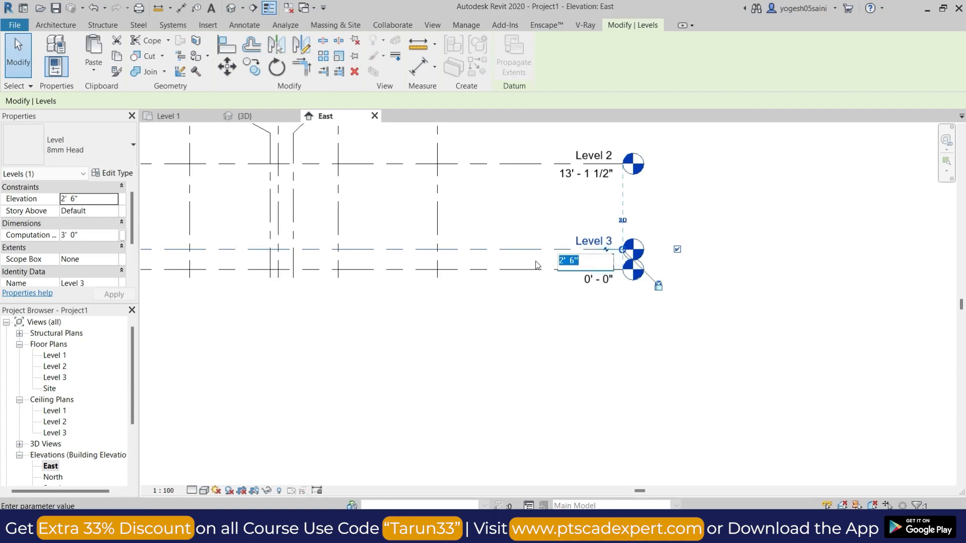
key("Return")
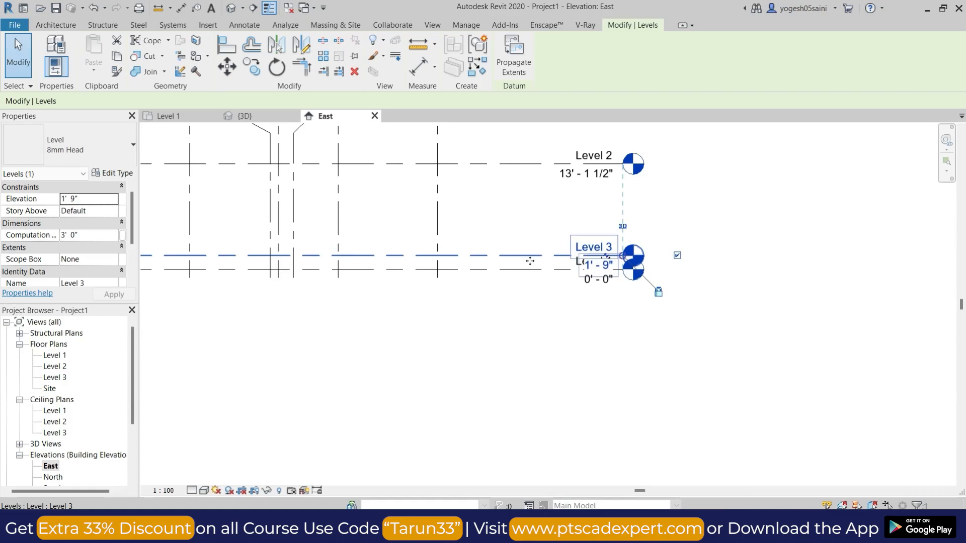
- Add an elbow to Level 1's head and shift it down, clear of Level 3's label
left_click(534, 280)
left_click(550, 268)
left_click_drag(606, 267, 547, 304)
key("Escape")
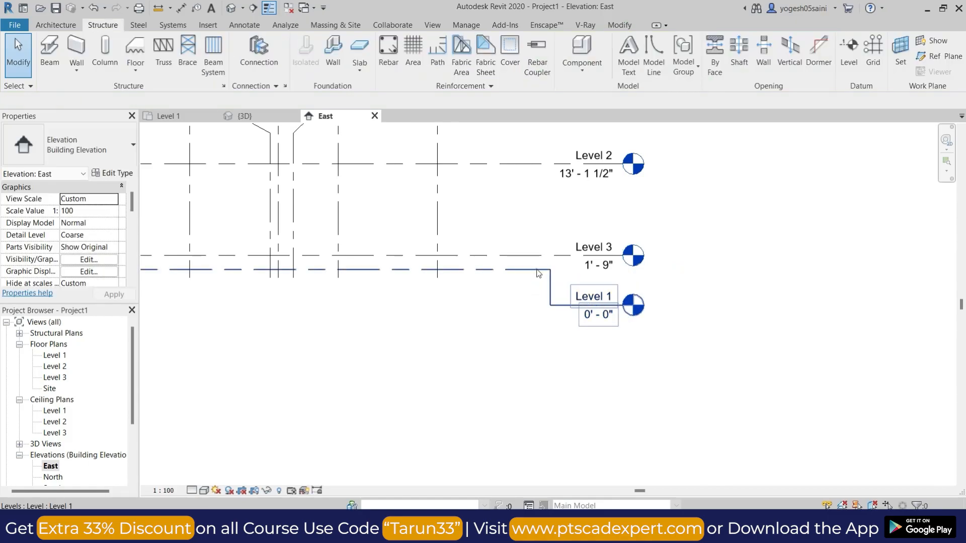
- Draw a new level line about 9' 6" below Level 1, with both ends aligned to the existing levels
left_click(538, 272)
key("c")
key("l")
key("l")
scroll(526, 336, "down", 2)
middle_click_drag(522, 384, 666, 313)
left_click(328, 271)
left_click(739, 271)
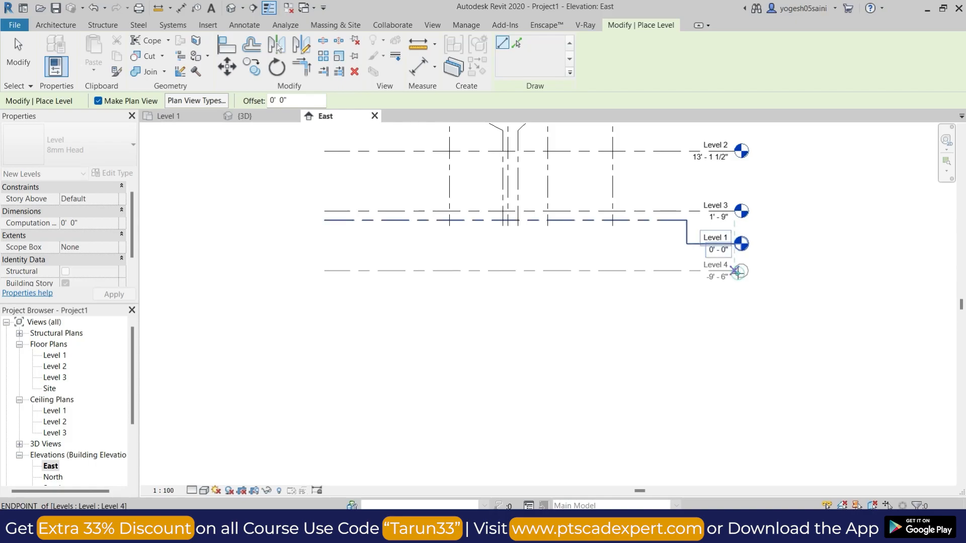
key("Escape")
key("Escape")
- Add an elbow to Level 4's head and set the level's elevation to -6' 0"
left_click(728, 272)
left_click(728, 273)
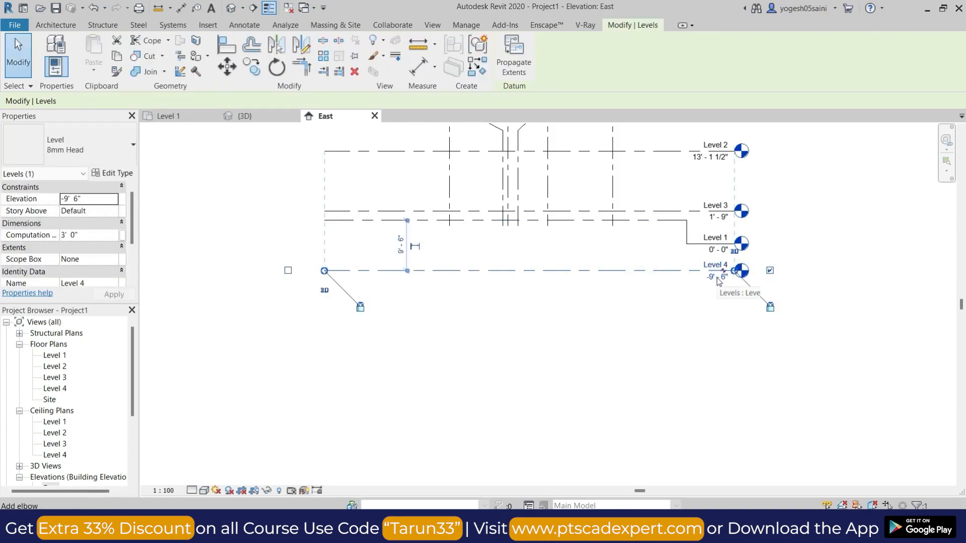
left_click(715, 290)
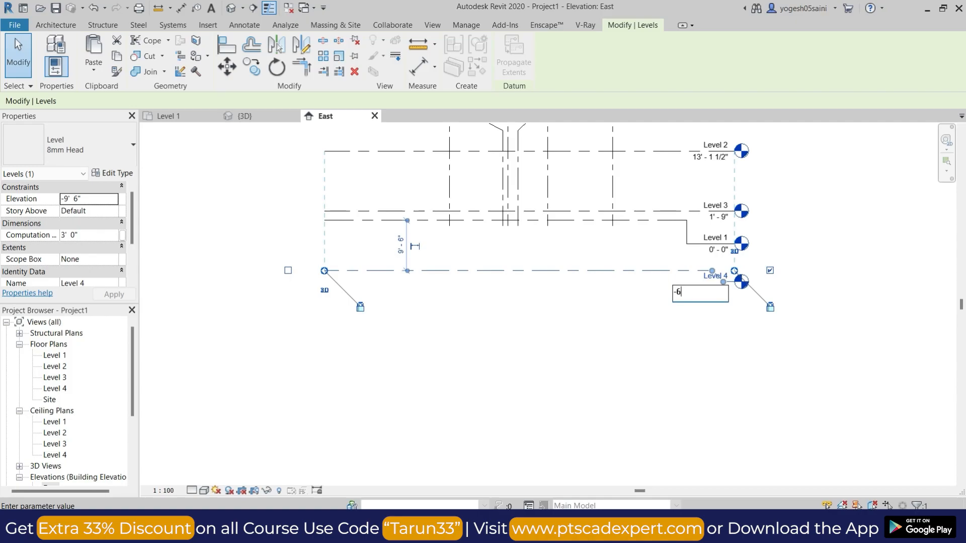
key("Return")
key("Escape")
- Move Level 4's elbowed head down, clear of Level 1's label
left_click(696, 255)
left_click_drag(713, 251, 689, 298)
left_click(760, 274)
- Extend the lower ends of the aligned grid lines below the Level 4 line
scroll(762, 266, "down", 2)
middle_click_drag(761, 266, 650, 319)
scroll(651, 319, "up", 2)
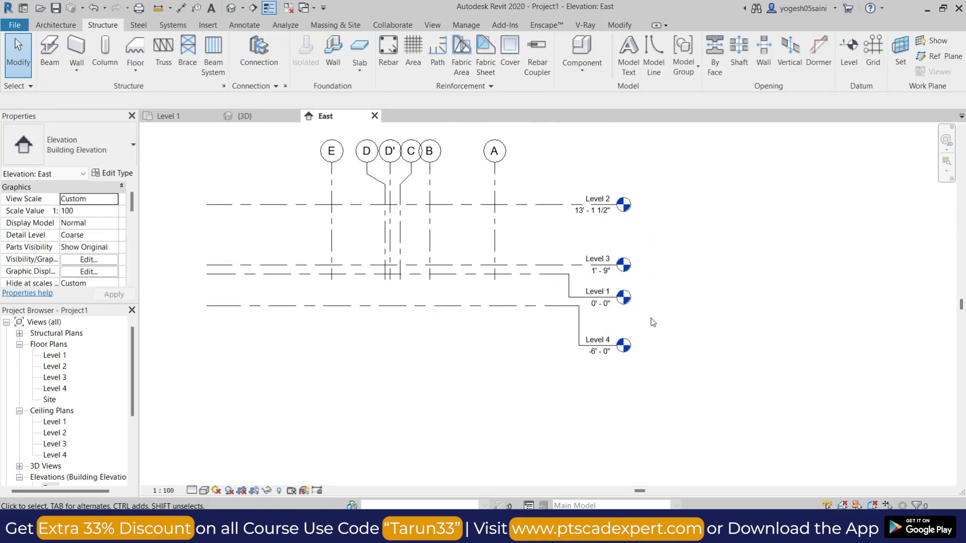
left_click(495, 274)
left_click_drag(494, 279, 494, 341)
left_click(630, 366)
- Rename Level 4 to FOUNDATION, renaming its corresponding views as well
scroll(611, 298, "up", 3)
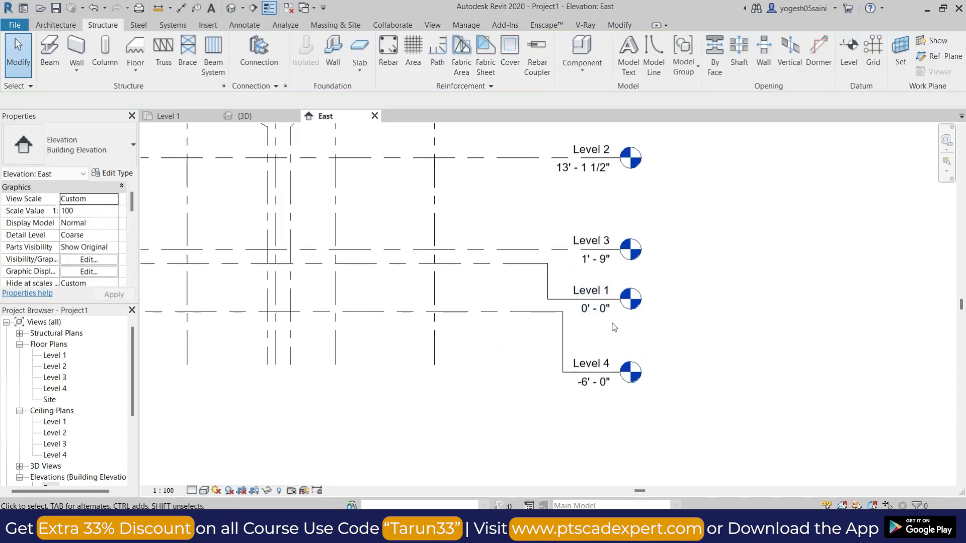
scroll(598, 296, "up", 2)
left_click(593, 285)
left_click(588, 382)
left_click(598, 382)
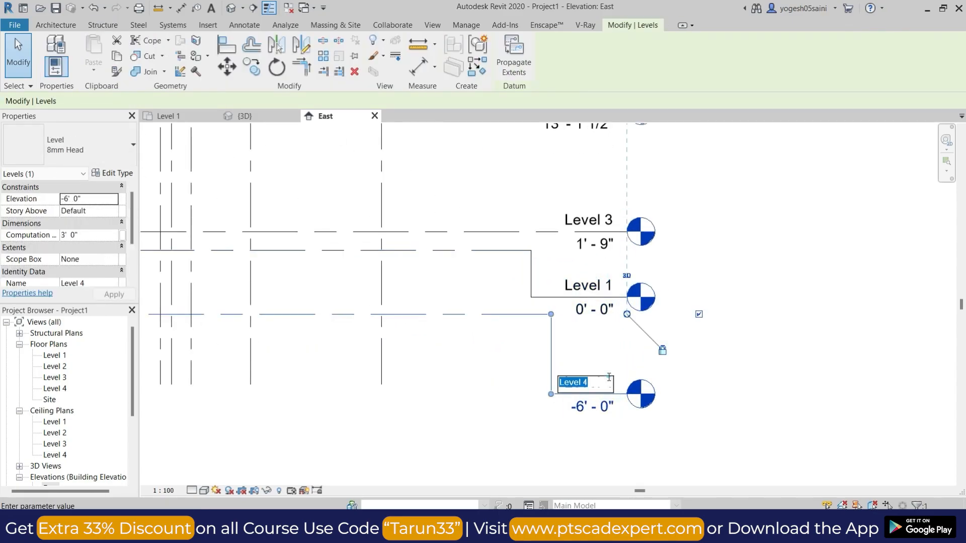
left_click(610, 378)
type("FOUNDATION")
key("Return")
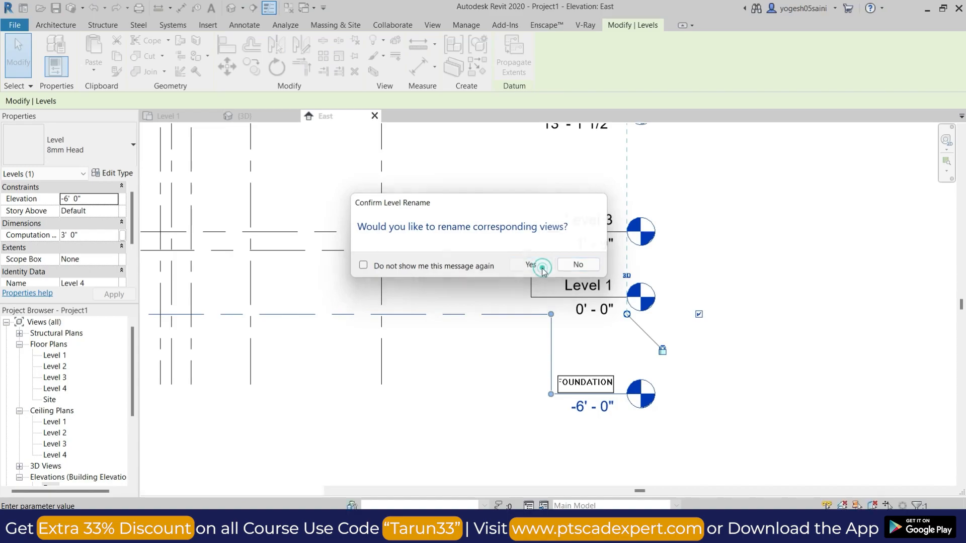
left_click(528, 263)
- Rename Level 1 to F.G.L along with its corresponding views
left_click(584, 284)
left_click(586, 282)
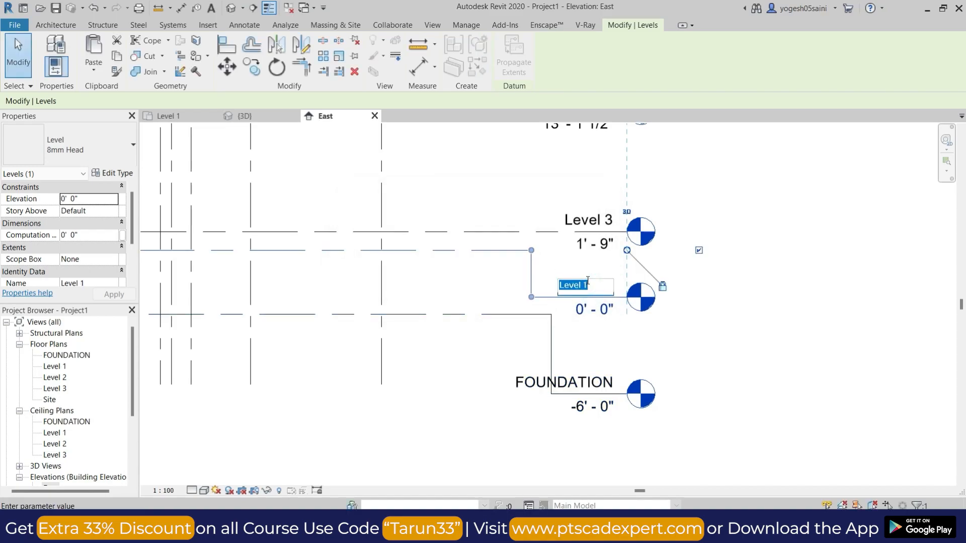
key("Return")
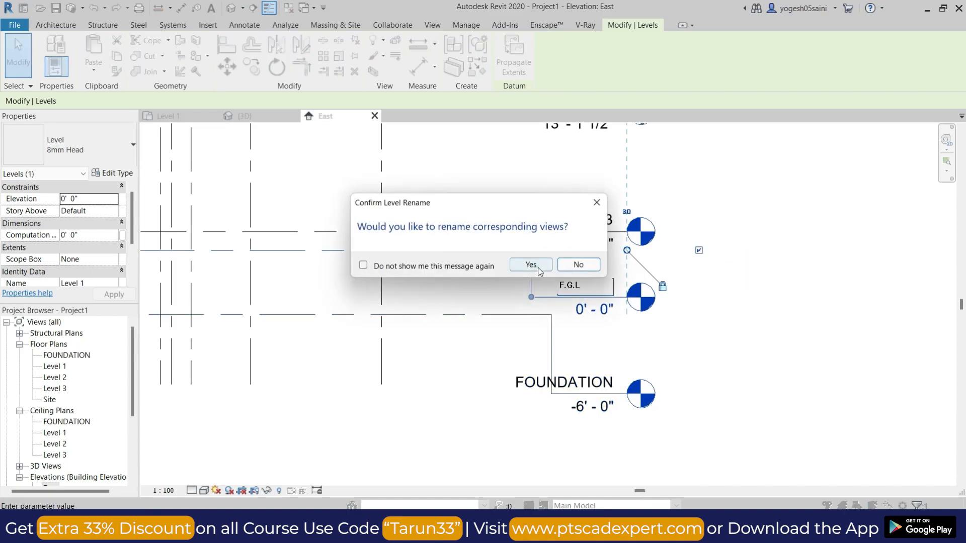
left_click(532, 263)
- Rename Level 3 and its corresponding views to GROUND F.F.L
left_click(589, 220)
left_click(591, 217)
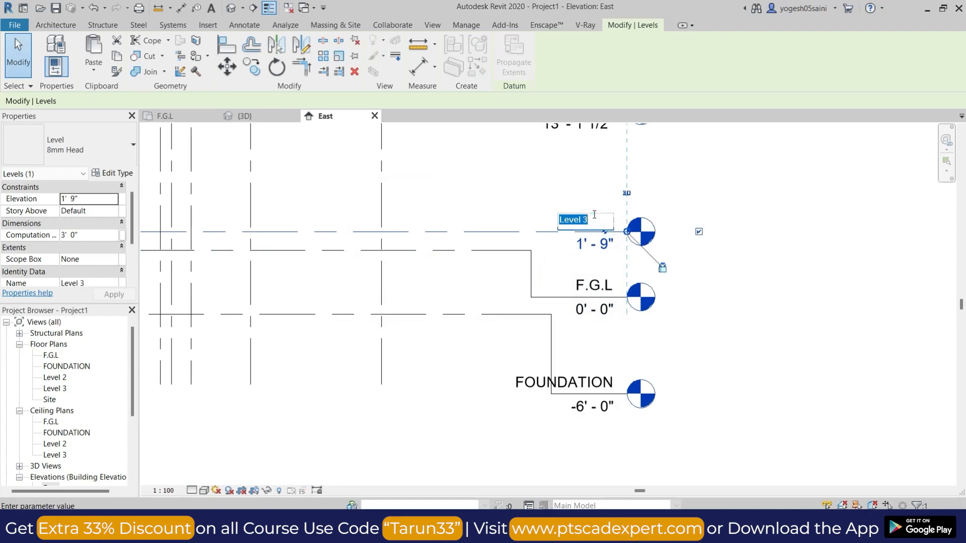
key("Return")
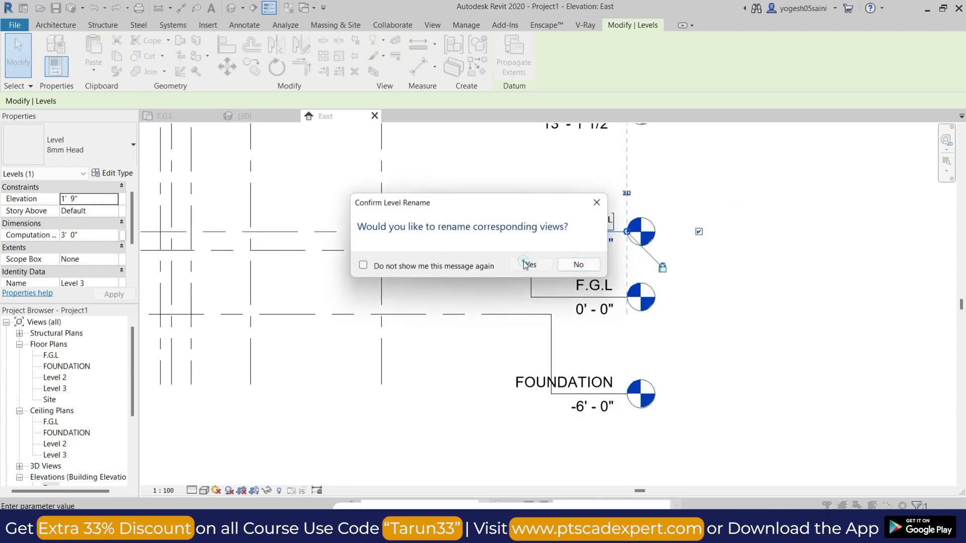
left_click(523, 263)
scroll(505, 230, "down", 2)
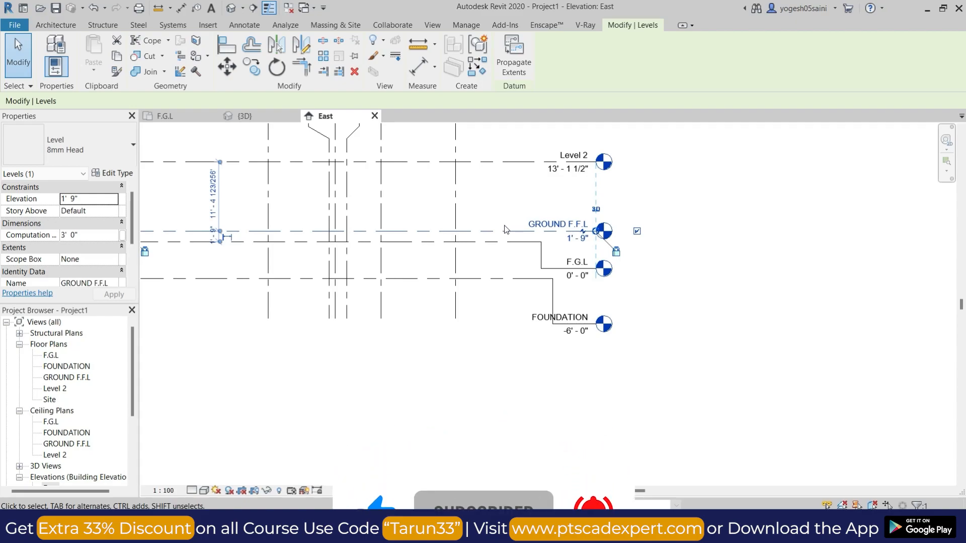
key("Escape")
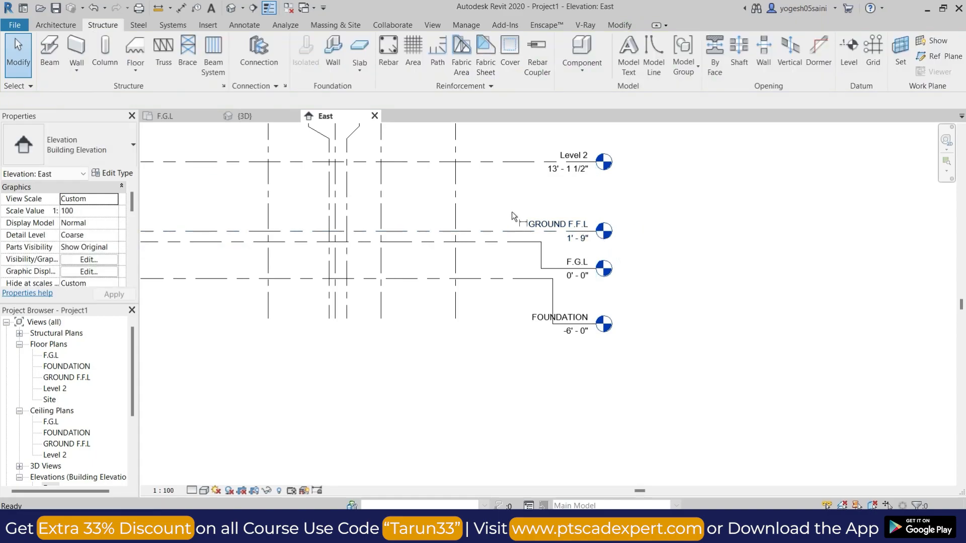
- Place an aligned dimension between the GROUND F.F.L and Level 2 lines
key("d")
key("i")
left_click(508, 231)
left_click(524, 161)
left_click(509, 189)
key("Escape")
key("Escape")
- Set the distance between GROUND F.F.L and Level 2 to 11' by moving Level 2
left_click(532, 162)
left_click(500, 197)
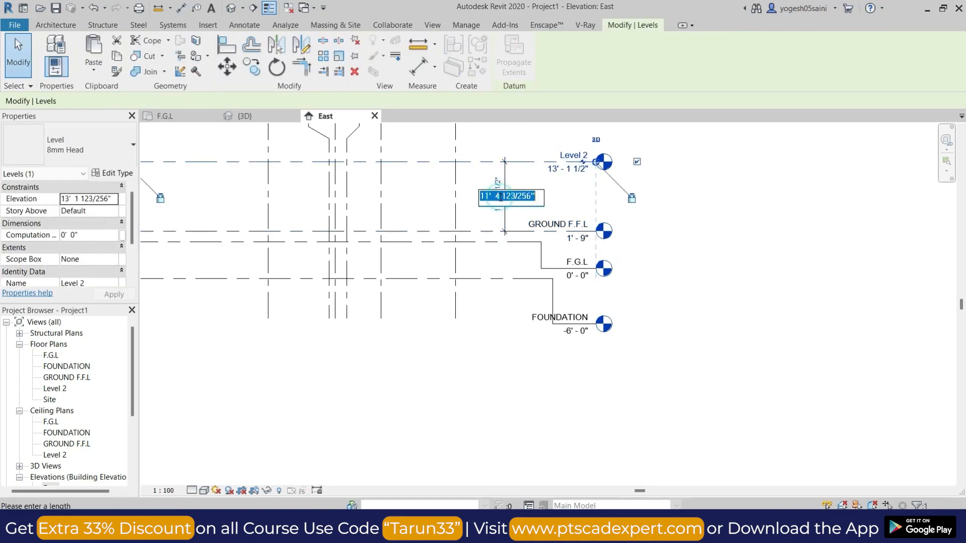
type("11")
key("Return")
key("Escape")
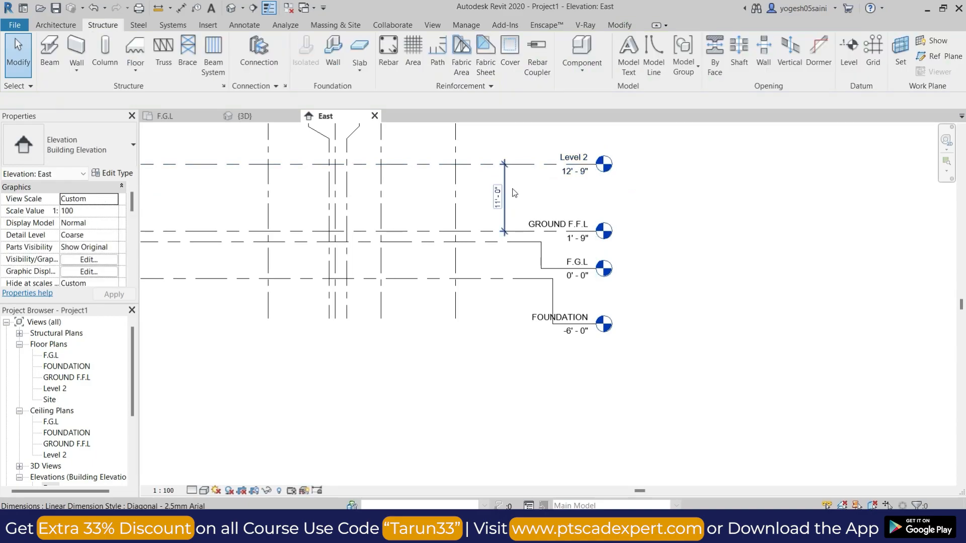
- Extend the grid lines upward so all the grid bubbles sit well above Level 2
scroll(565, 231, "down", 4)
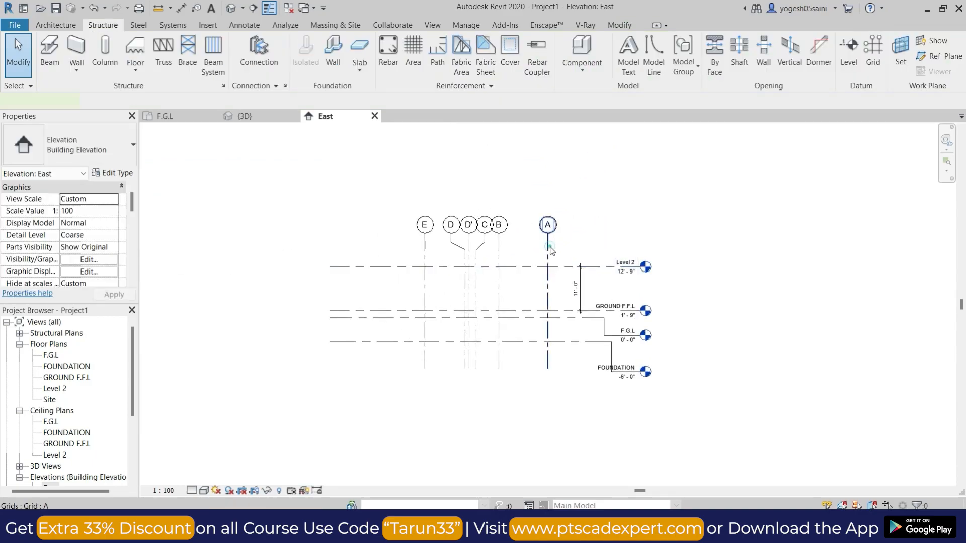
left_click(548, 246)
left_click_drag(548, 232, 548, 151)
key("Escape")
- Draw a new level line 11' above Level 2, with both ends aligned to the existing levels
left_click(598, 268)
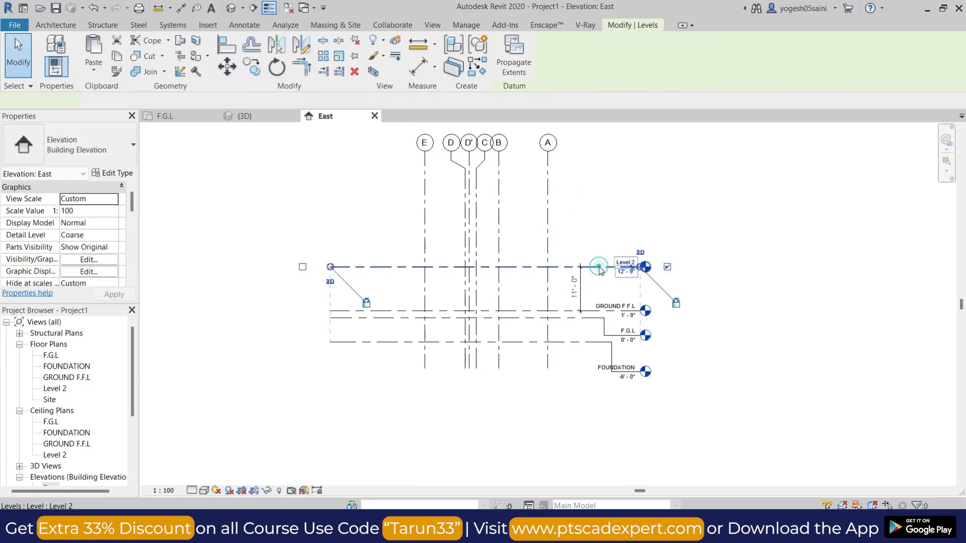
key("c")
key("s")
left_click(330, 222)
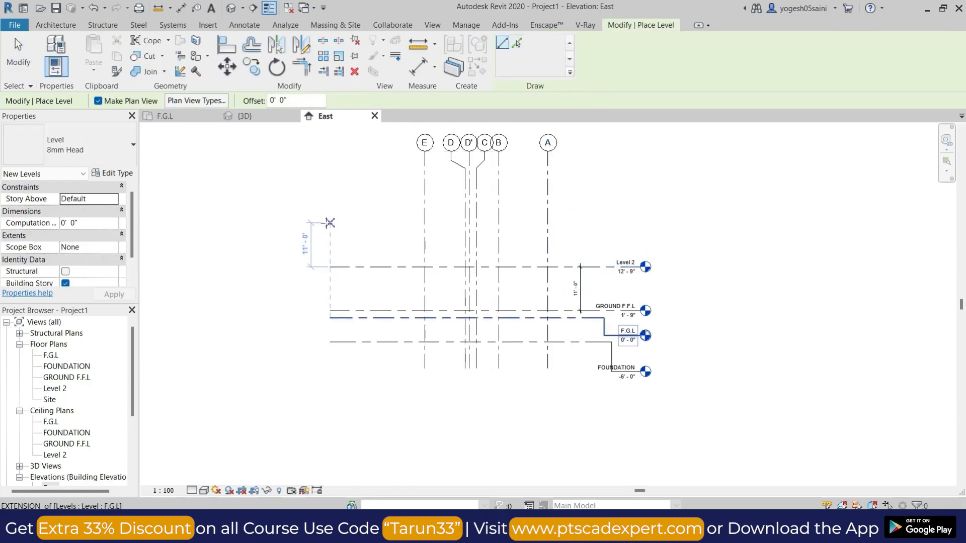
left_click(635, 221)
key("Escape")
key("Escape")
- Dimension the spacing between Level 2 and the new level above it, in line with the existing dimension
key("d")
key("i")
scroll(582, 245, "up", 5)
scroll(588, 239, "down", 5)
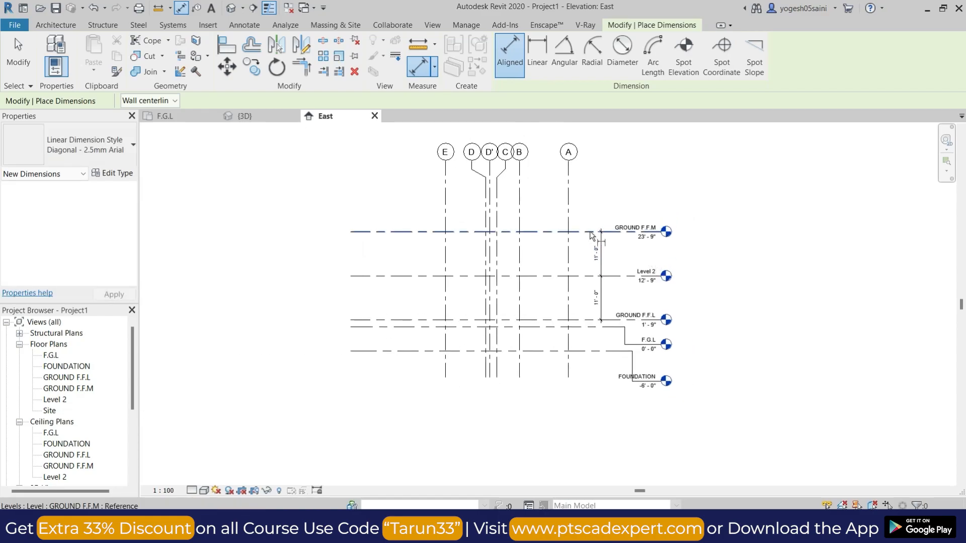
key("Escape")
key("Escape")
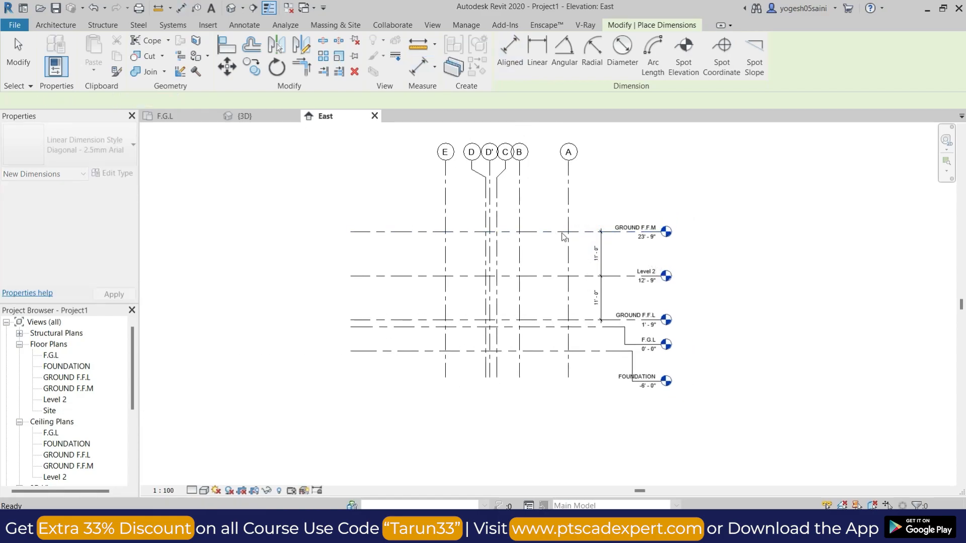
- Draw another level line 9' above GROUND F.F.M, aligned with the ends of the existing levels
key("l")
key("l")
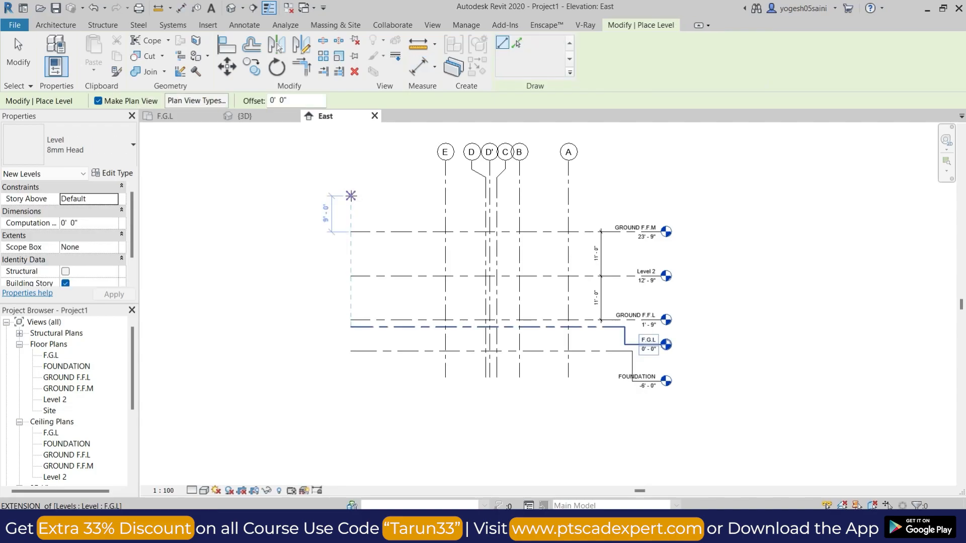
left_click(350, 196)
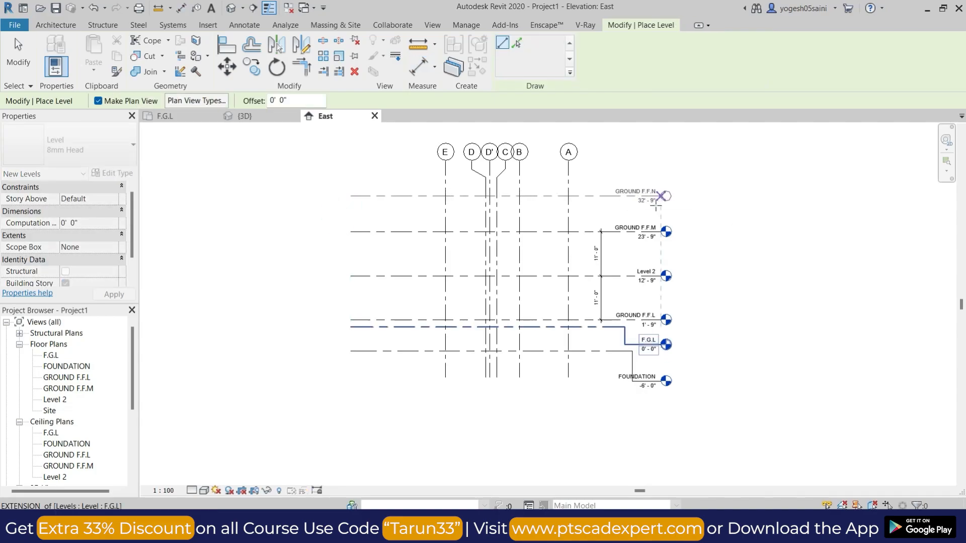
left_click(657, 200)
right_click(684, 206)
left_click(769, 224)
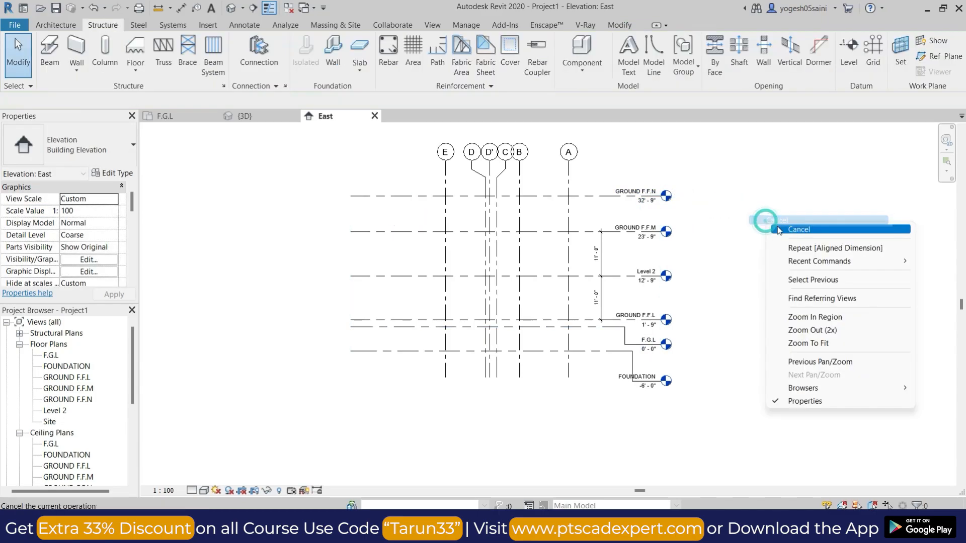
- Rename Level 2 and its corresponding views to FIRST FLOOR F.F.L
scroll(648, 287, "up", 3)
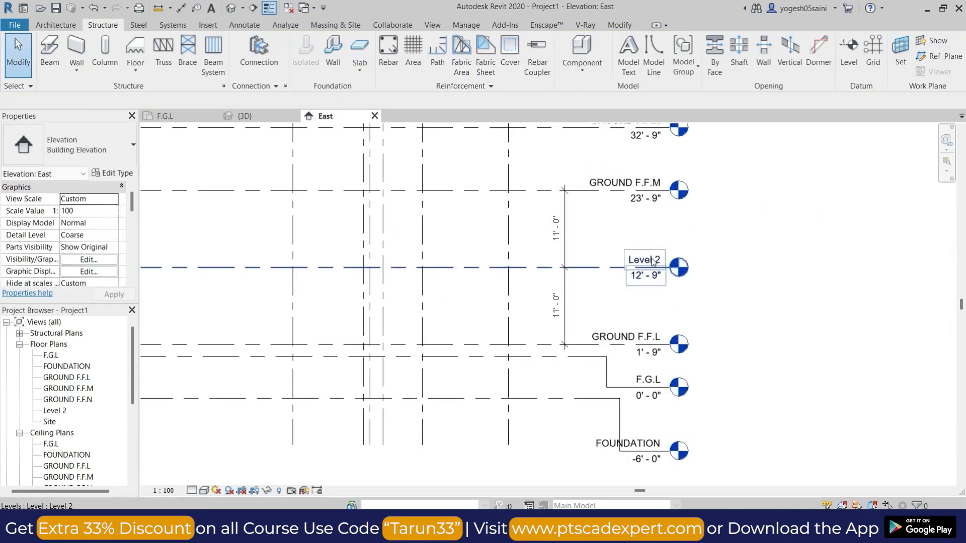
scroll(652, 260, "up", 2)
double_click(649, 260)
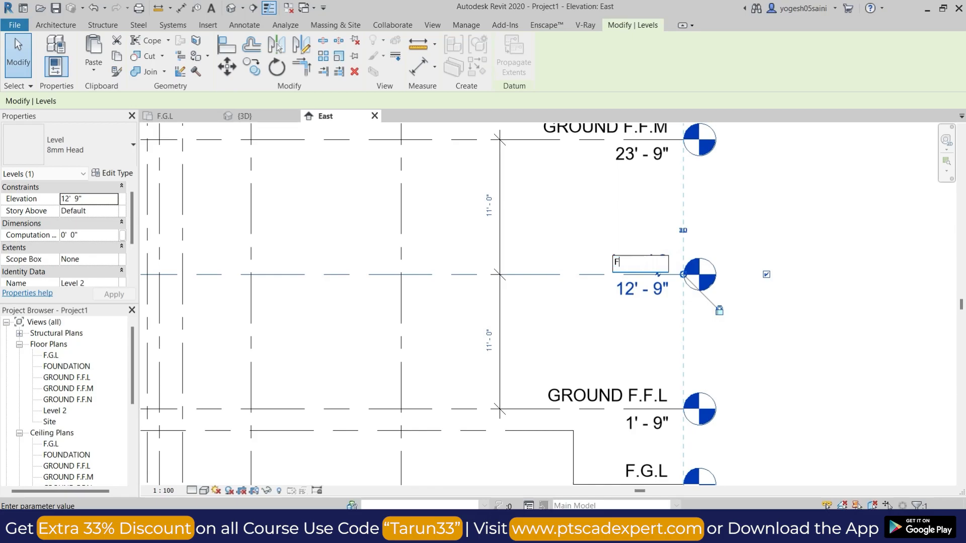
left_click(724, 222)
left_click(546, 263)
- Rename GROUND F.F.M and its corresponding views to SECOND FLOOR F.F.L
scroll(684, 263, "down", 1)
middle_click_drag(724, 270, 725, 367)
double_click(640, 257)
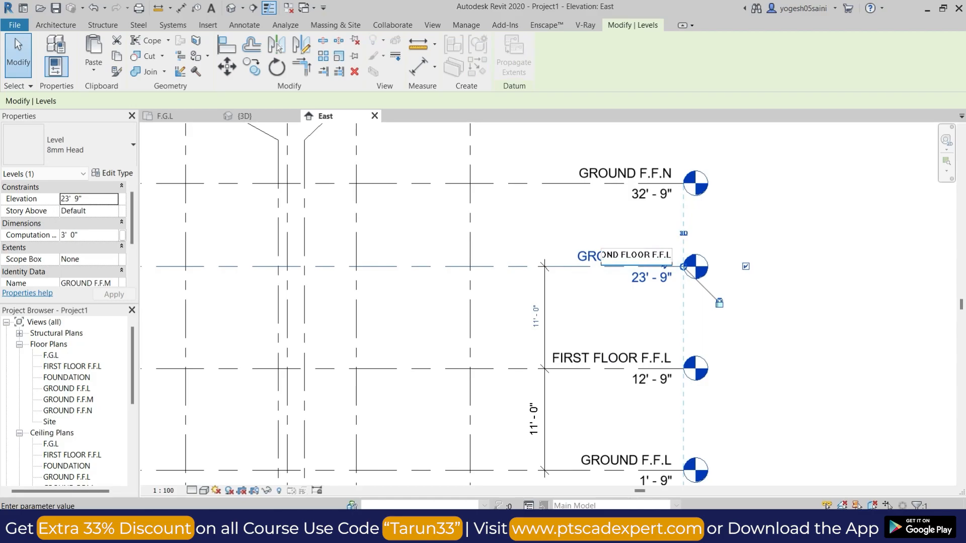
left_click(748, 215)
left_click(531, 266)
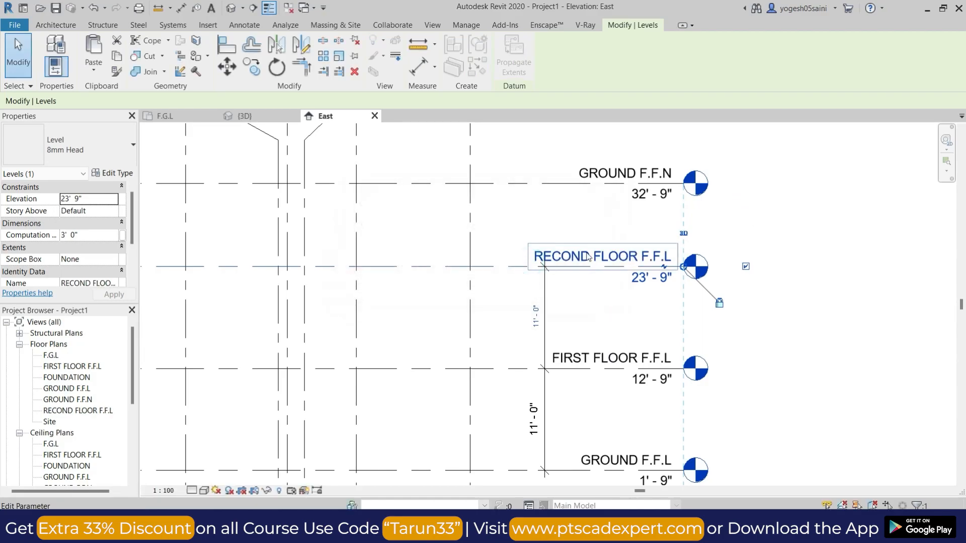
double_click(581, 261)
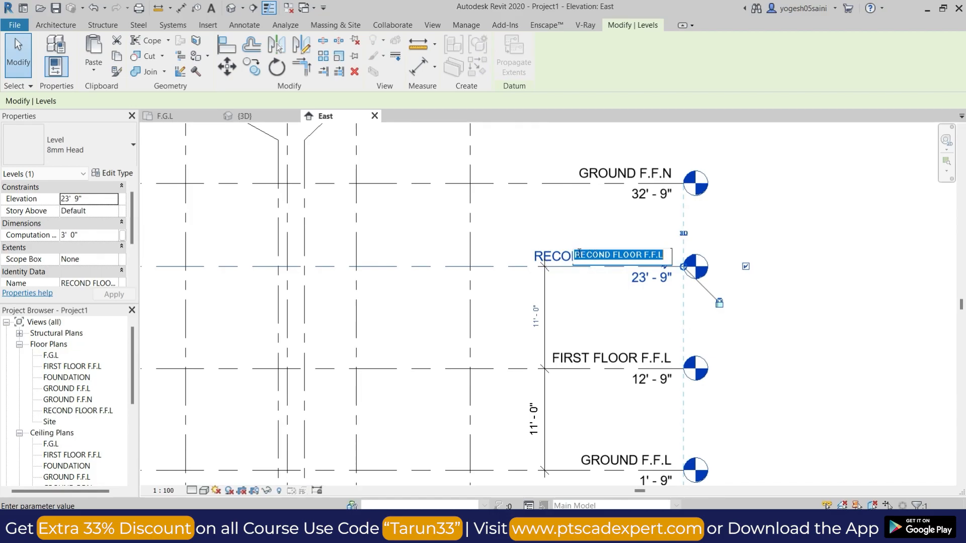
type("S")
key("Return")
left_click(528, 263)
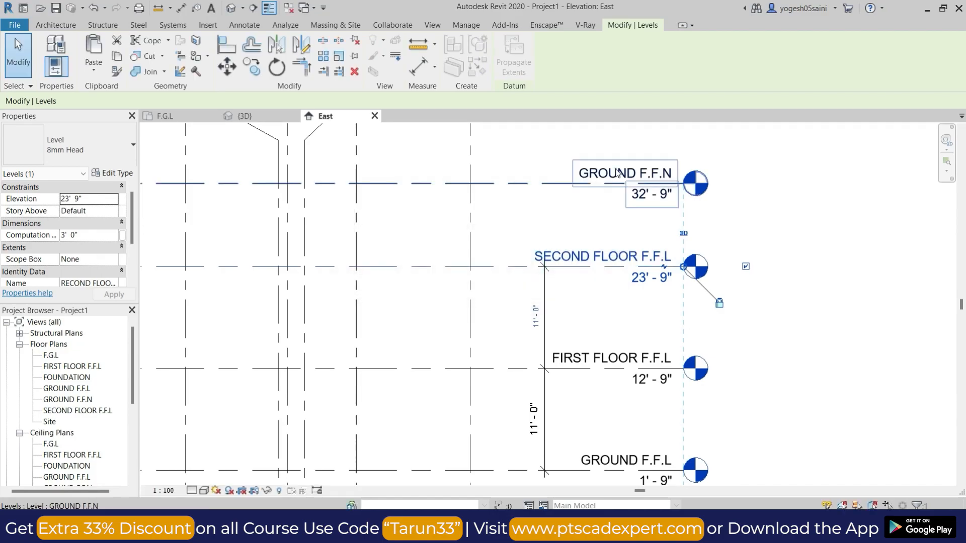
- Rename the topmost level to MUMTY LVL, including its corresponding views
left_click(654, 172)
left_click(653, 172)
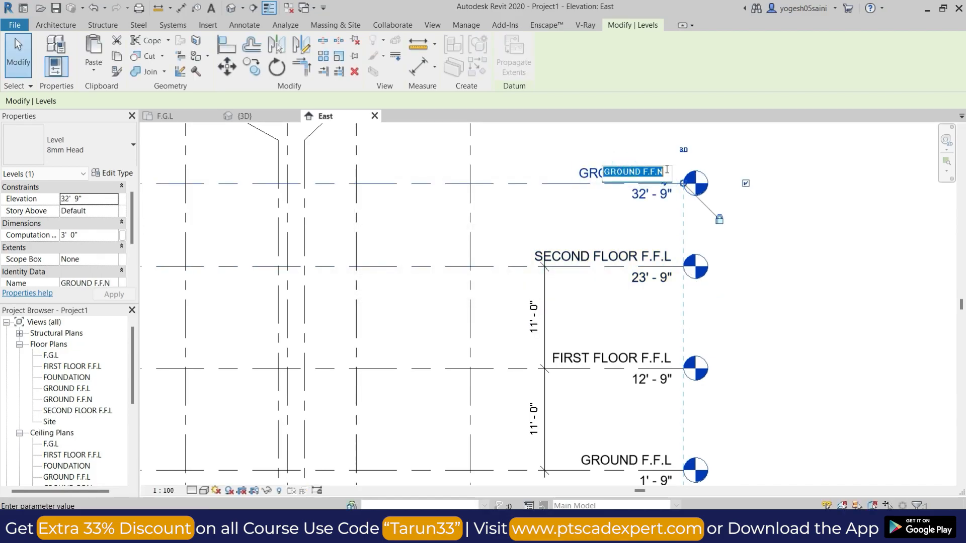
left_click(795, 243)
left_click(538, 266)
scroll(685, 305, "down", 5)
left_click(685, 305)
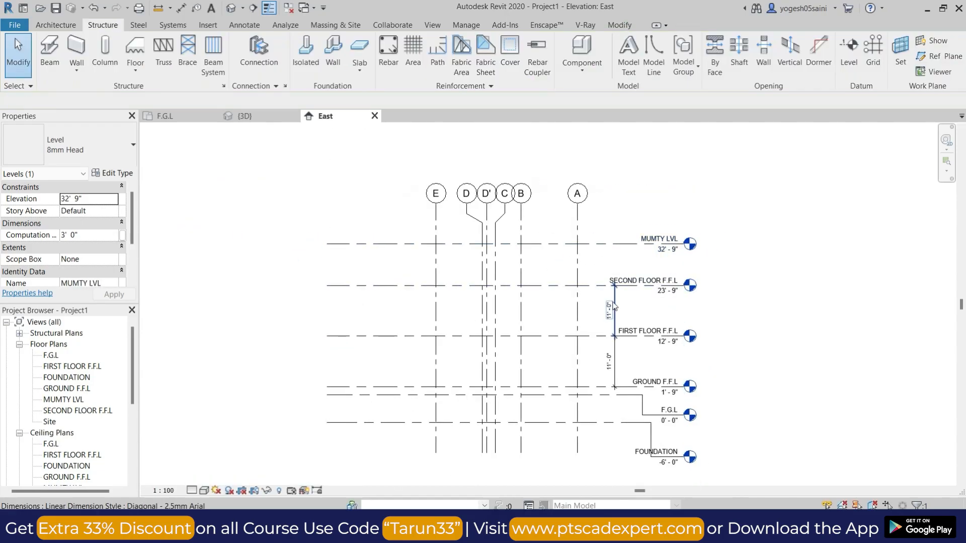
- Dimension the height between MUMTY LVL and SECOND FLOOR F.F.L in line with the existing floor dimensions
key("i")
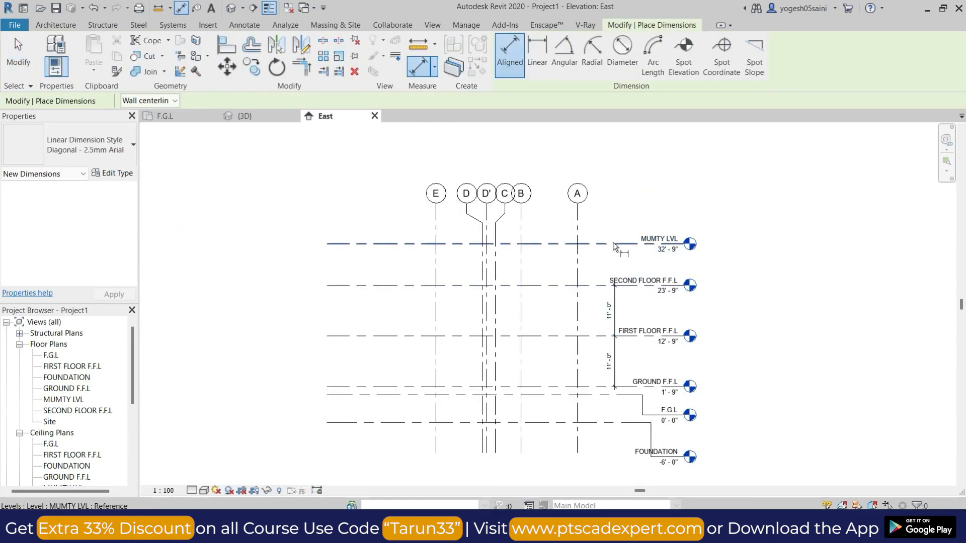
left_click(610, 243)
left_click(610, 285)
left_click(615, 267)
- Place an overall dimension from MUMTY LVL to F.G.L beside the floor-height dimensions
left_click(629, 245)
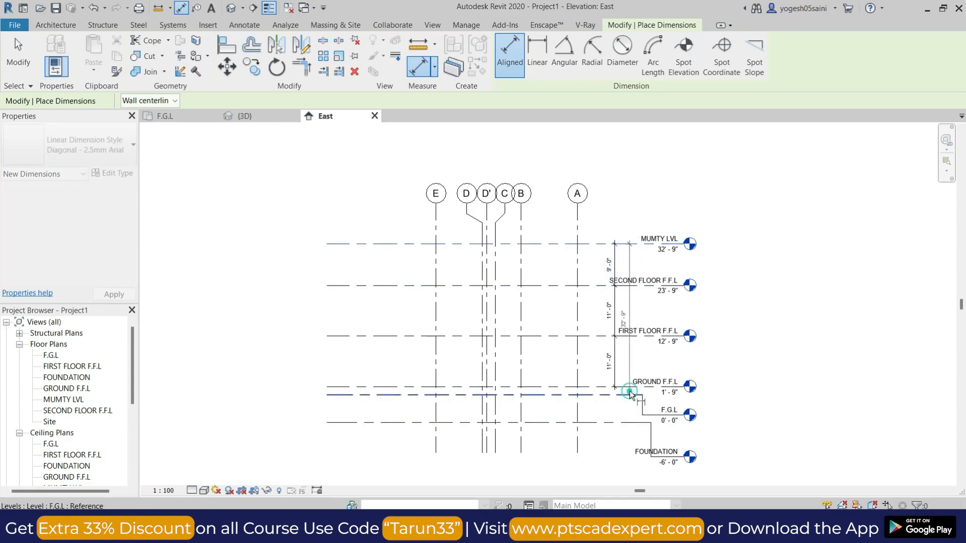
left_click(630, 393)
scroll(629, 388, "up", 2)
left_click(638, 265)
scroll(644, 267, "down", 2)
key("Escape")
key("Escape")
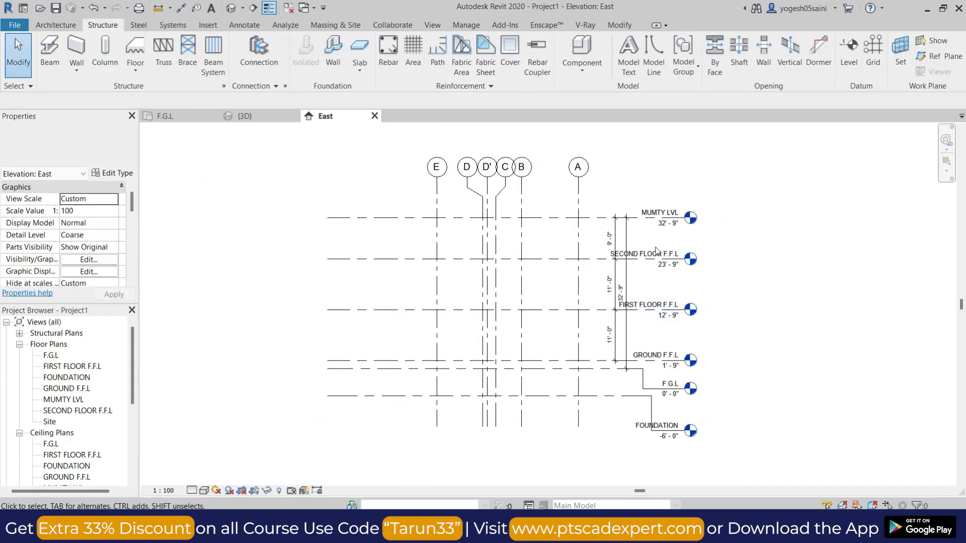
- Extend the level lines' head ends farther away from grid A, keeping all levels aligned
left_click(678, 218)
left_click_drag(685, 217, 760, 218)
key("Escape")
- Add a continuous dimension string from GROUND F.F.L through F.G.L to FOUNDATION, in line with the floor-height dimensions
key("d")
key("i")
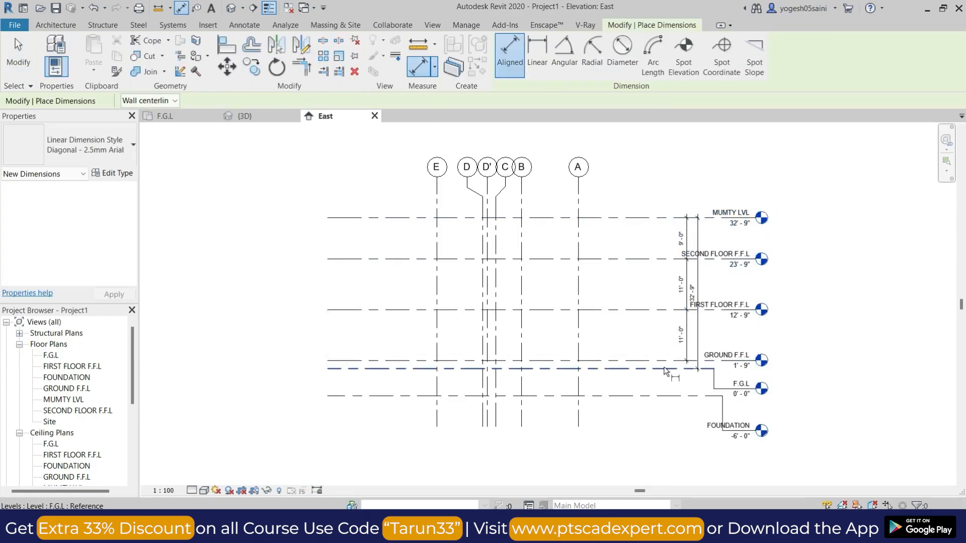
left_click(677, 370)
left_click(680, 367)
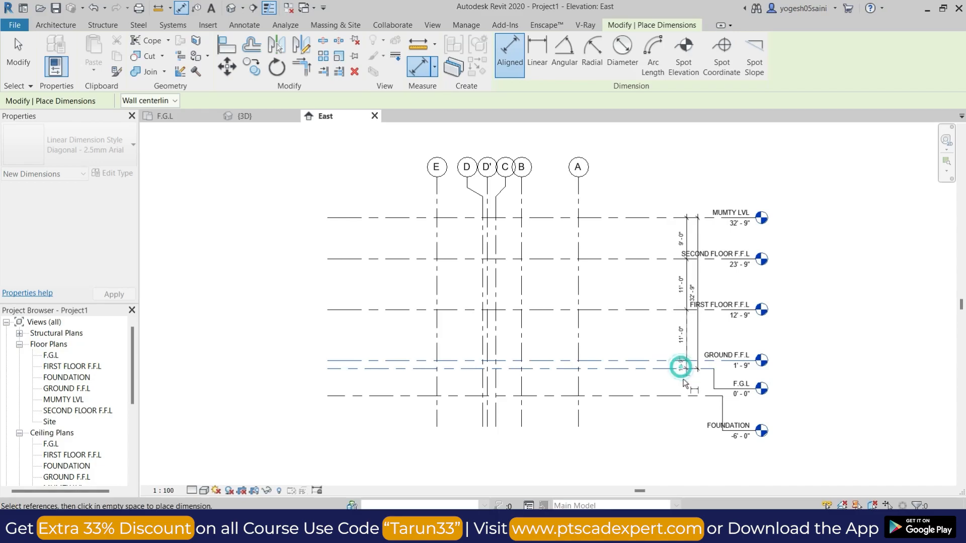
left_click(685, 395)
scroll(687, 392, "up", 2)
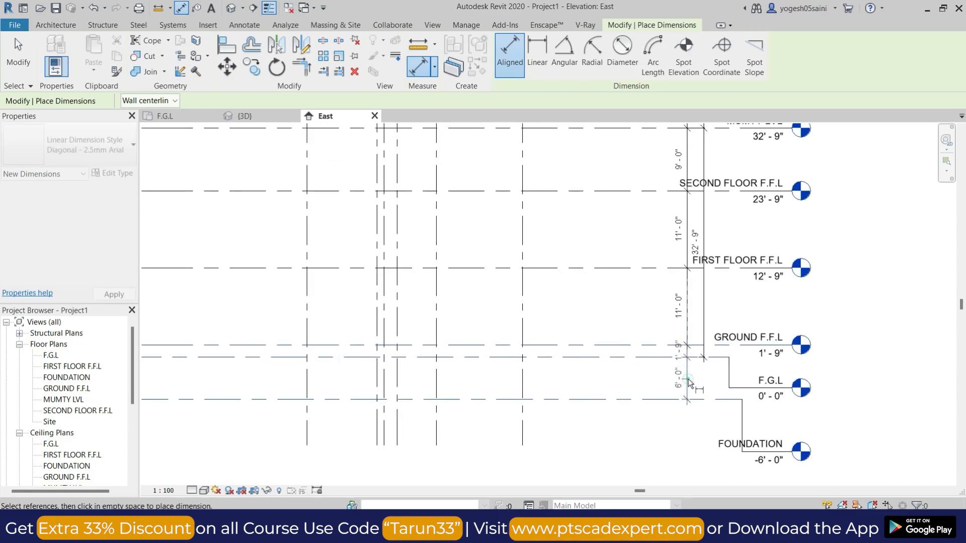
left_click(688, 379)
scroll(690, 375, "down", 1)
key("Escape")
- Select all the level dimensions and nudge them toward the grids, clear of the level names
left_click(702, 311)
left_click_drag(646, 127, 712, 443)
key("Left")
key("Left")
key("Left")
key("Left")
key("Left")
key("Left")
key("Left")
key("Left")
key("Left")
key("Left")
key("Left")
key("Left")
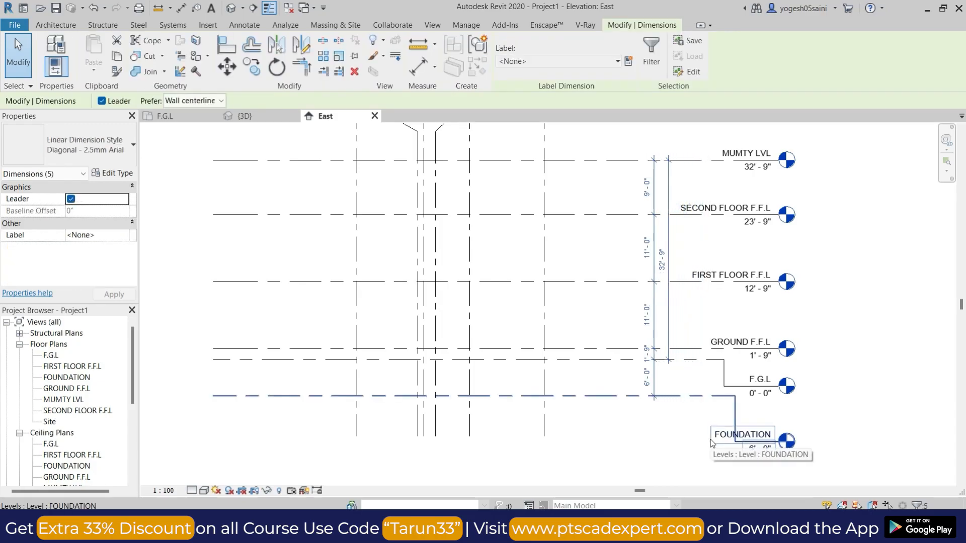
key("Escape")
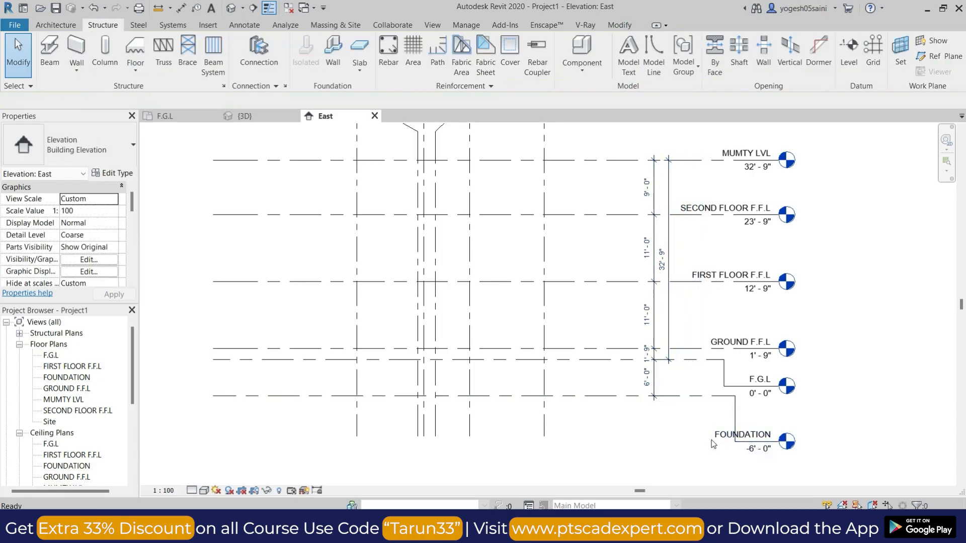
- Collapse the ceiling plans in the browser and shift the FOUNDATION level's elbow clear of its name
left_click(19, 433)
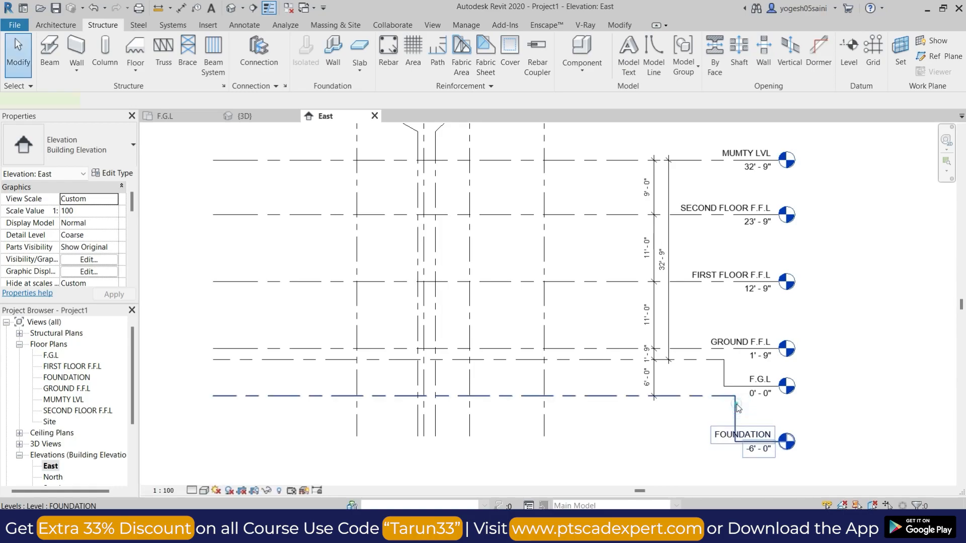
left_click(735, 417)
left_click_drag(709, 409, 707, 409)
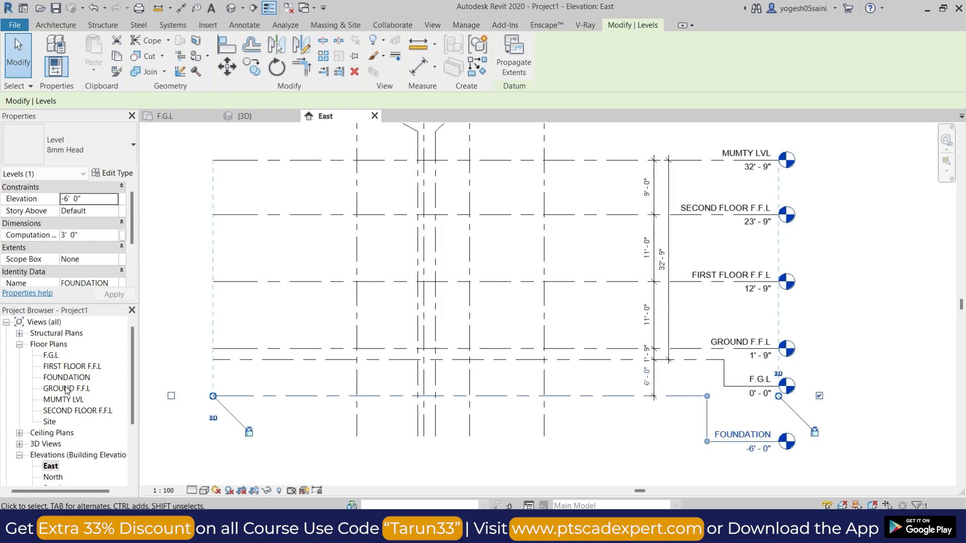
- Open the GROUND F.F.L floor plan, extend grid 3 to the other numbered grids' lower ends and grid D past grid 6
double_click(65, 389)
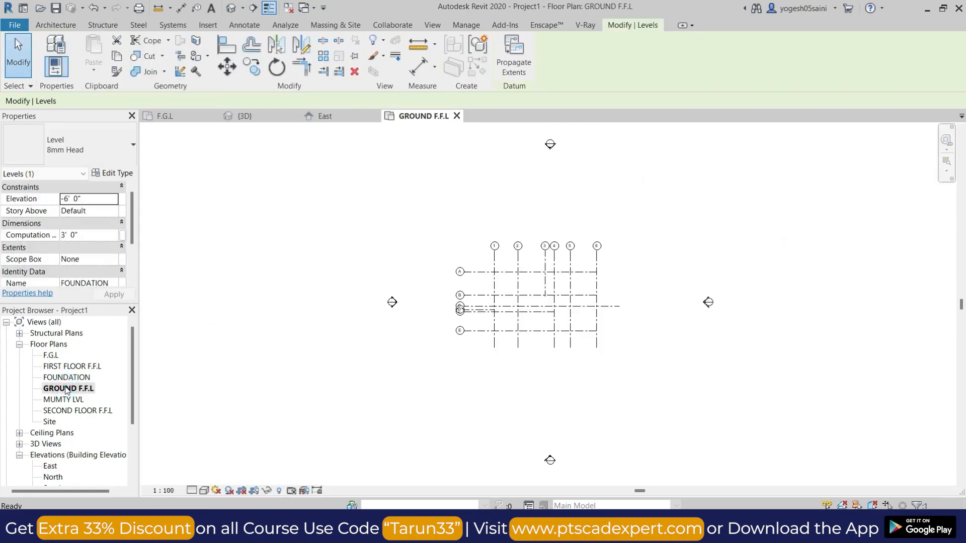
scroll(549, 311, "up", 3)
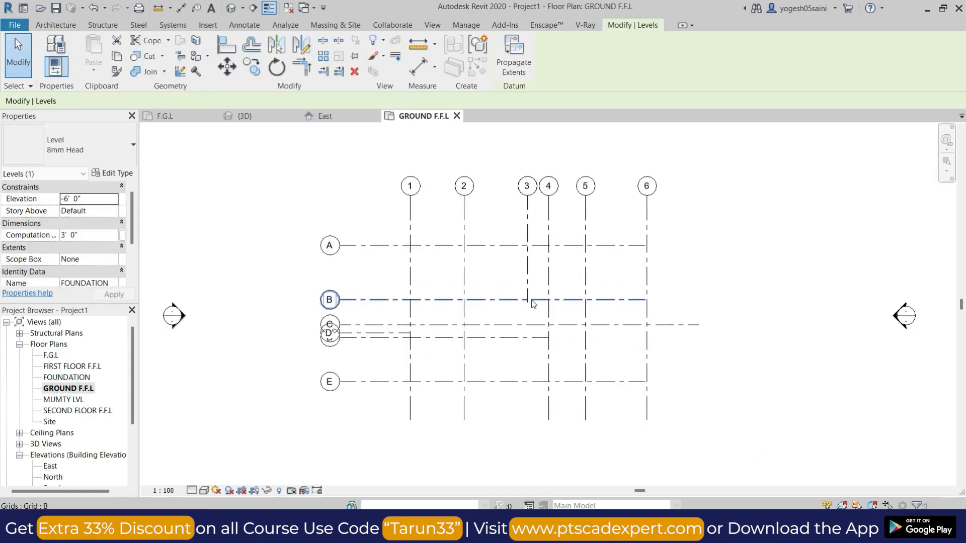
left_click(532, 278)
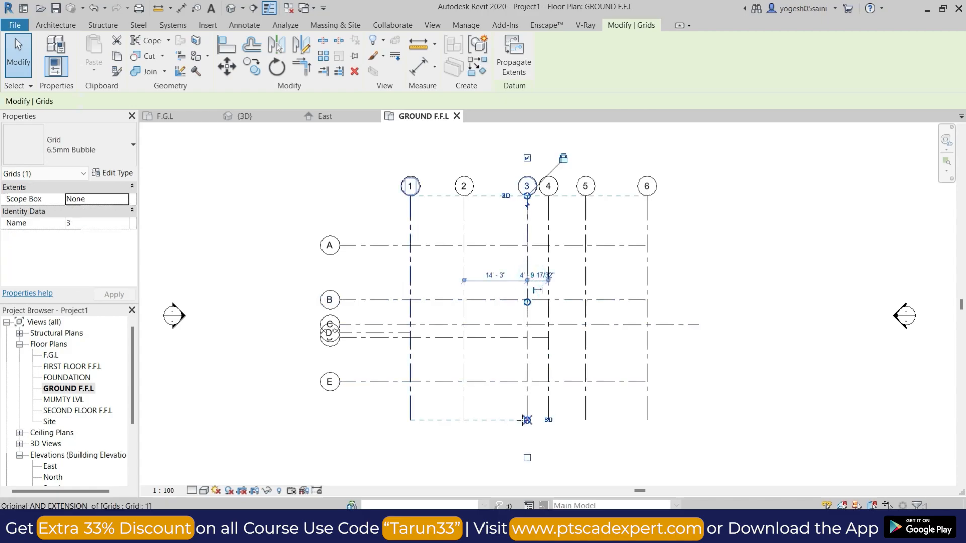
left_click(728, 269)
left_click(544, 338)
- Extend grids A, B and E past grid 6, align grid D's end with grid C, and offset grid D's bubble with an elbow
left_click(628, 303)
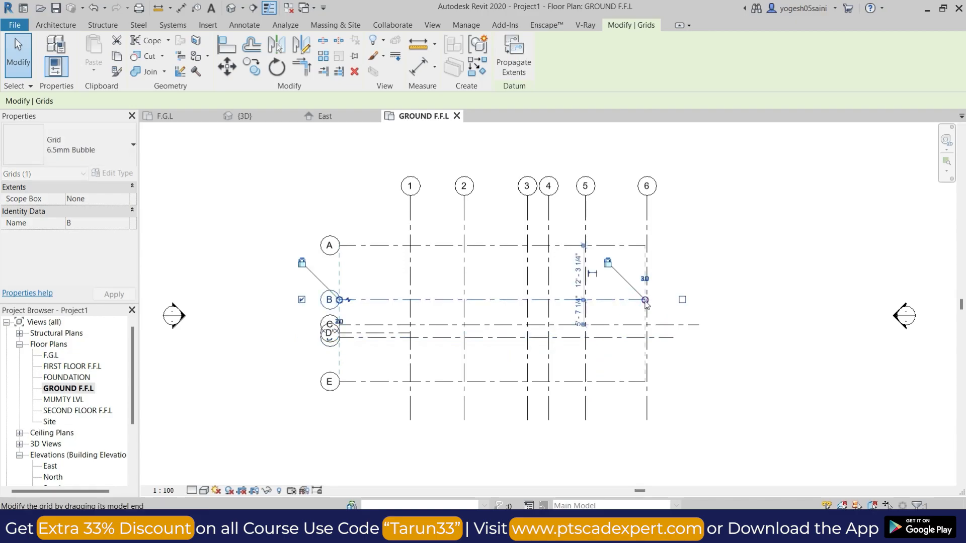
left_click_drag(647, 300, 682, 298)
left_click(732, 252)
left_click(662, 337)
left_click_drag(673, 338, 699, 337)
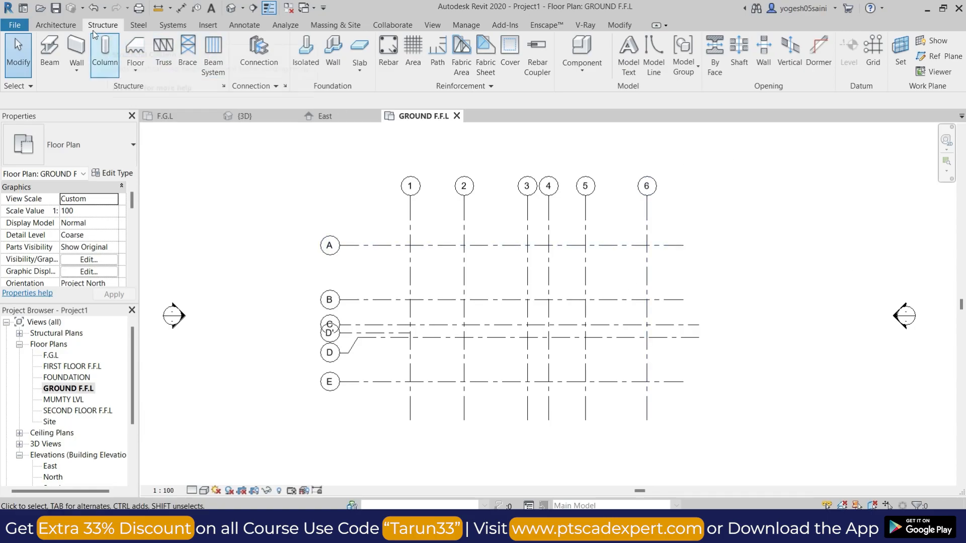
- Duplicate the C1 concrete rectangular column type as C2 with b 0' 9" and h 1' 3"
left_click(106, 52)
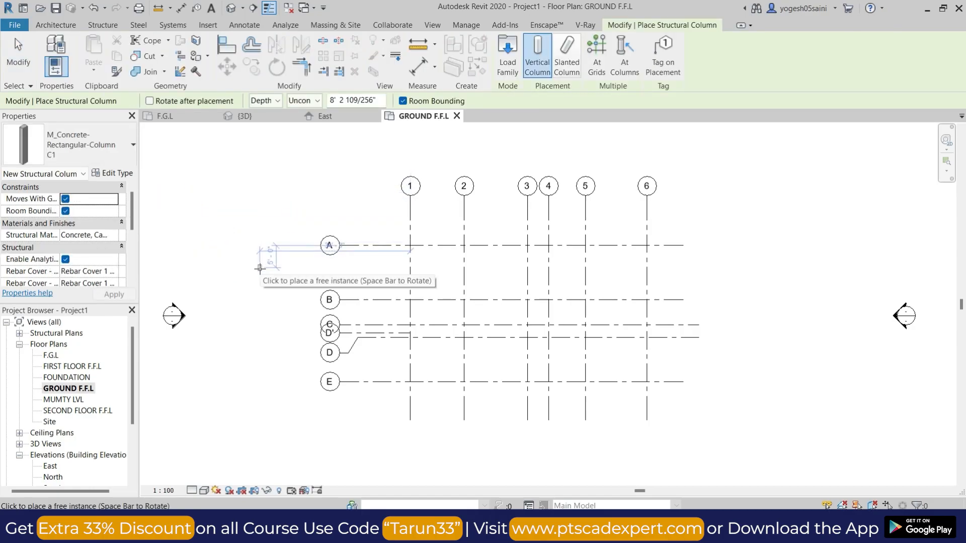
left_click(115, 174)
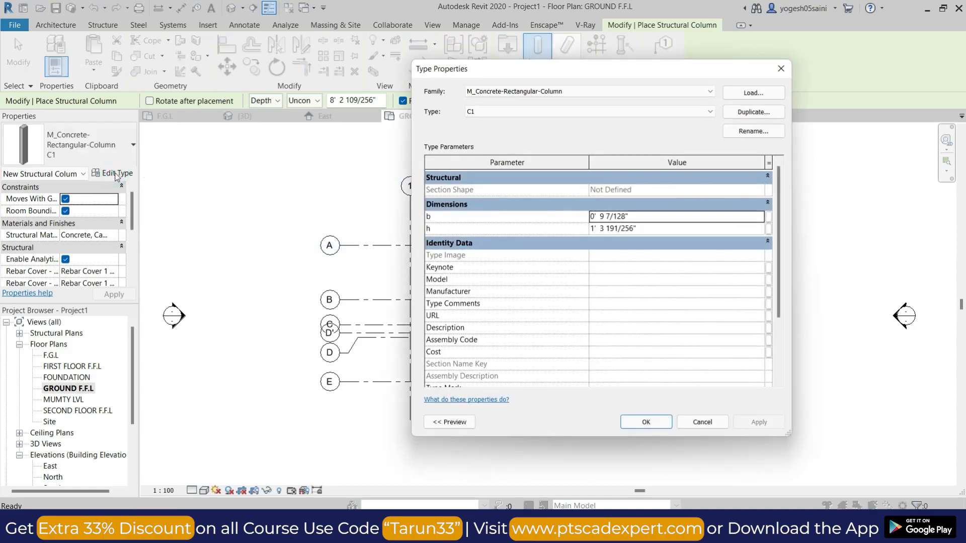
left_click(753, 113)
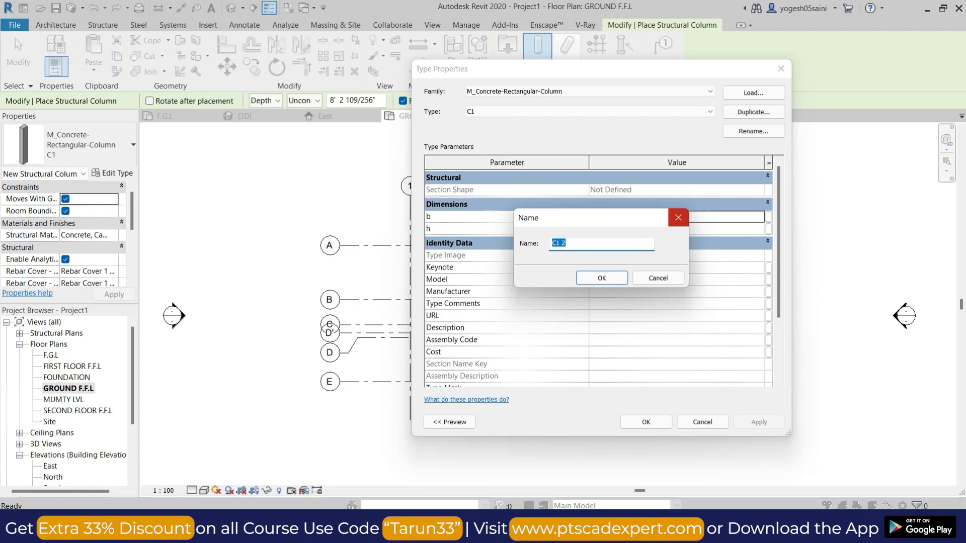
type("C2")
key("Return")
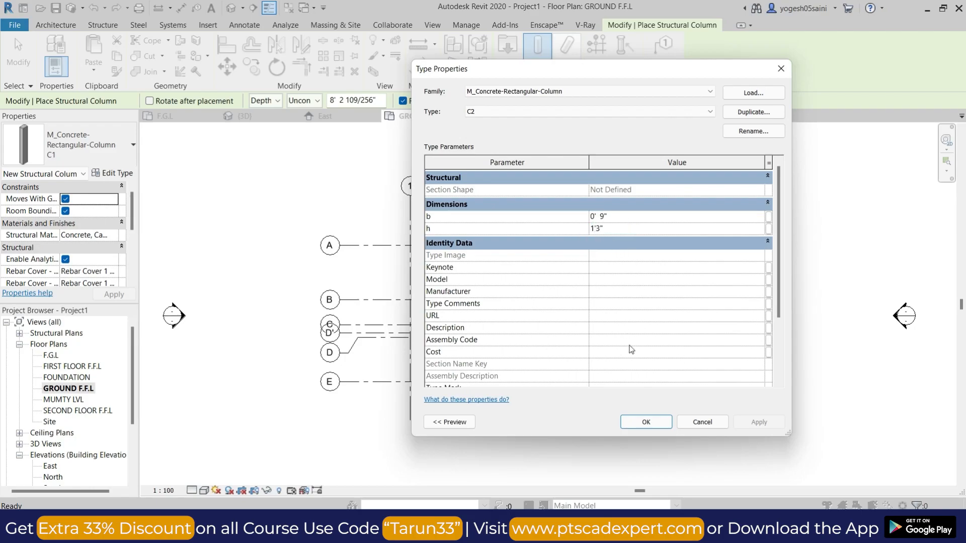
left_click(654, 421)
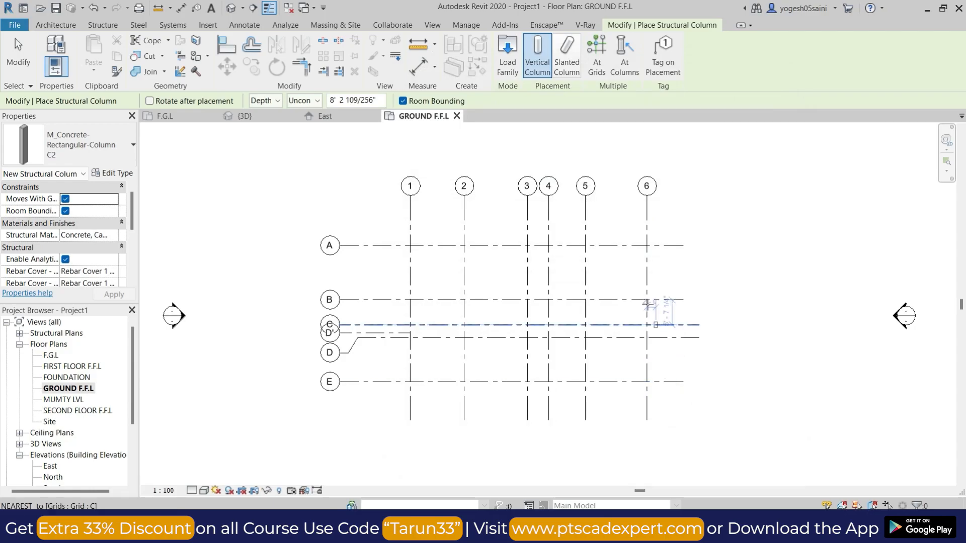
scroll(649, 242, "up", 3)
scroll(647, 246, "down", 3)
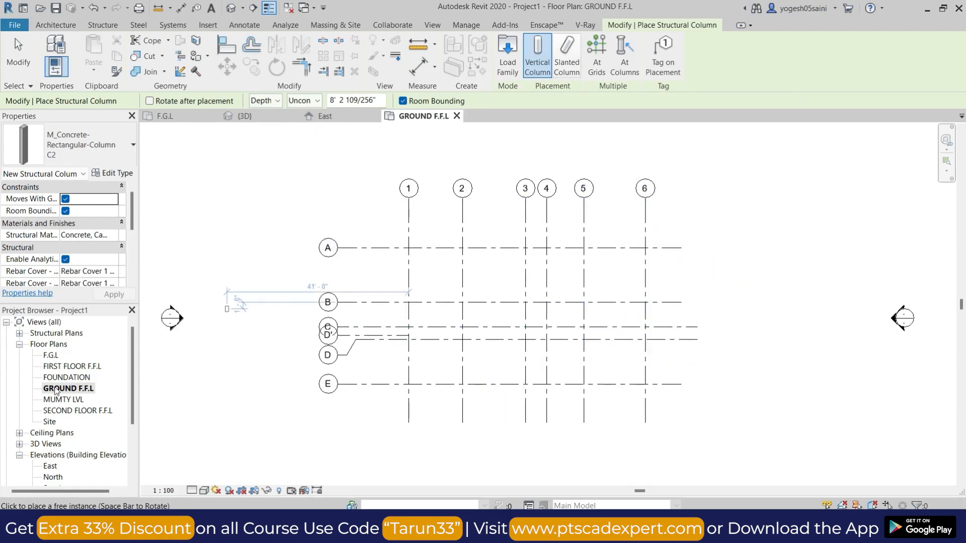
- Open the F.G.L floor plan and measure the CAD column on grid E at the study room's corner
double_click(50, 355)
scroll(554, 276, "down", 2)
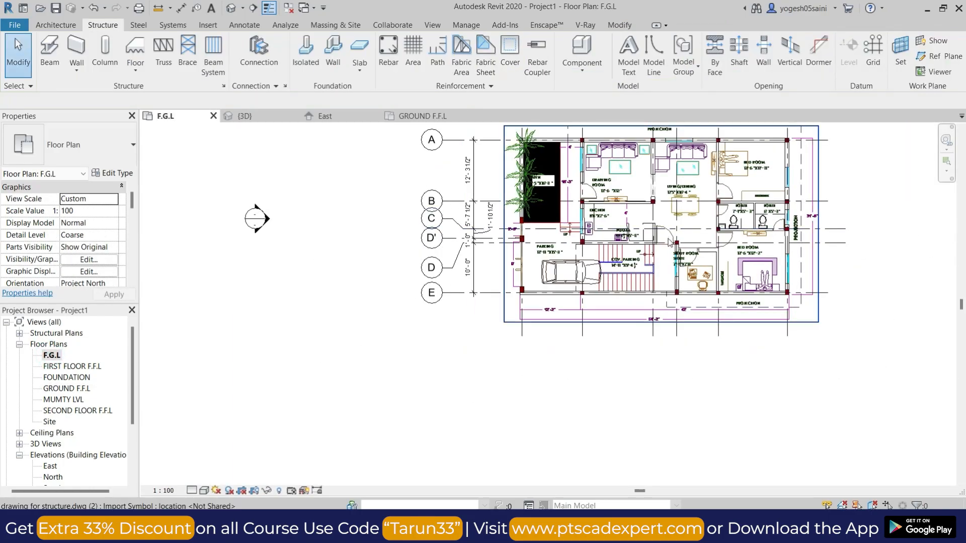
scroll(614, 334, "up", 2)
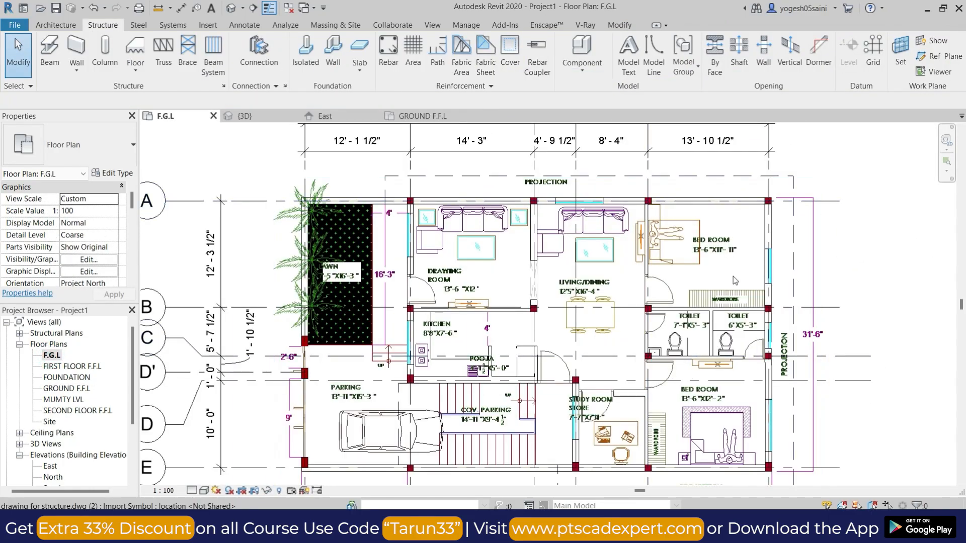
middle_click_drag(630, 389, 615, 367)
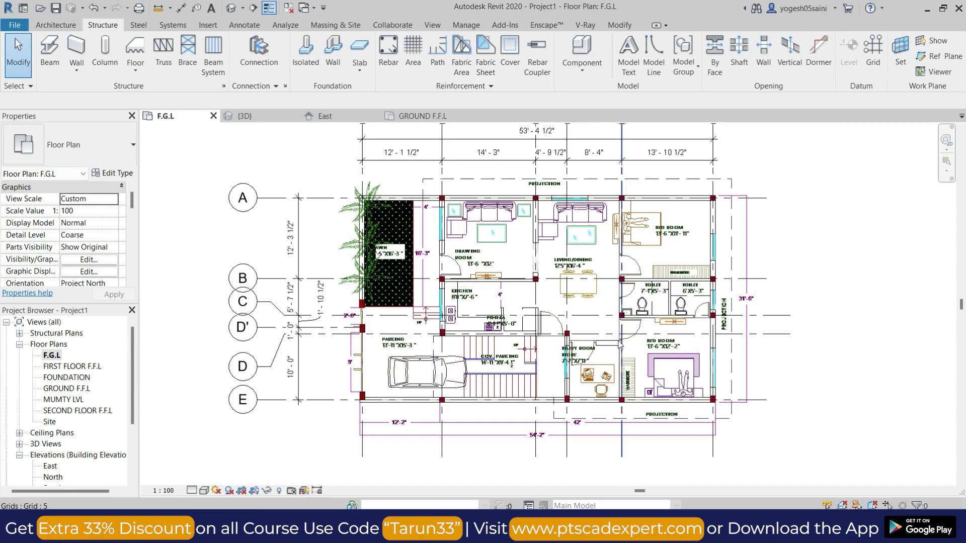
scroll(567, 408, "up", 3)
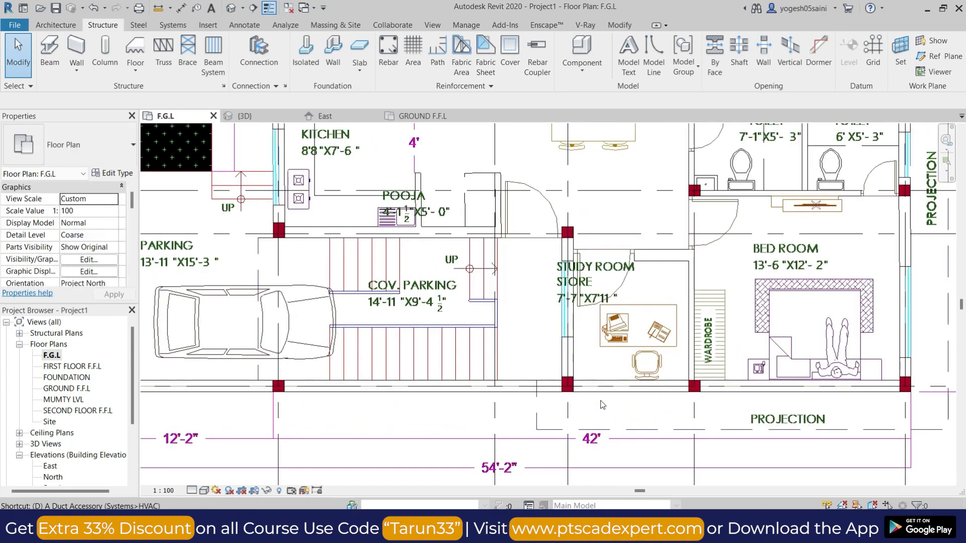
key("d")
key("i")
scroll(568, 388, "up", 5)
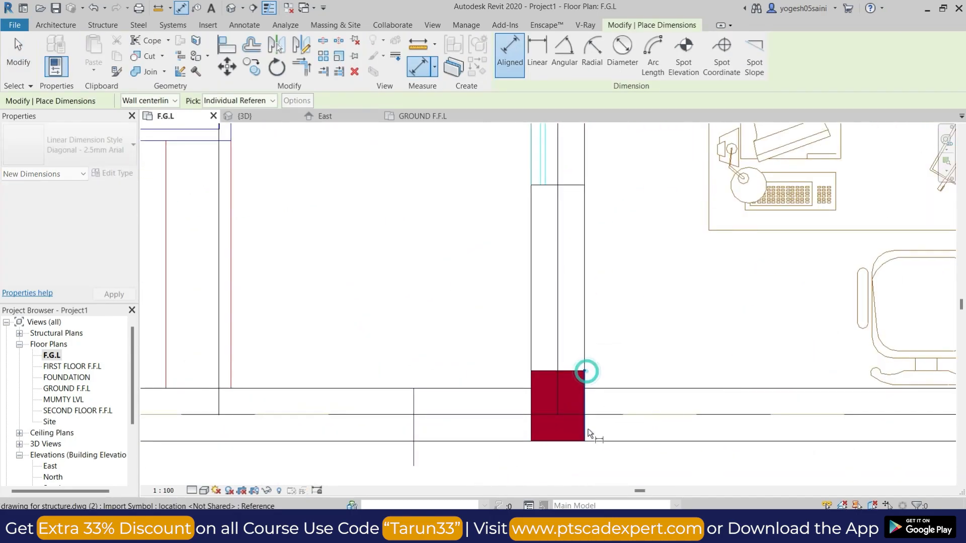
left_click(584, 441)
scroll(648, 360, "down", 4)
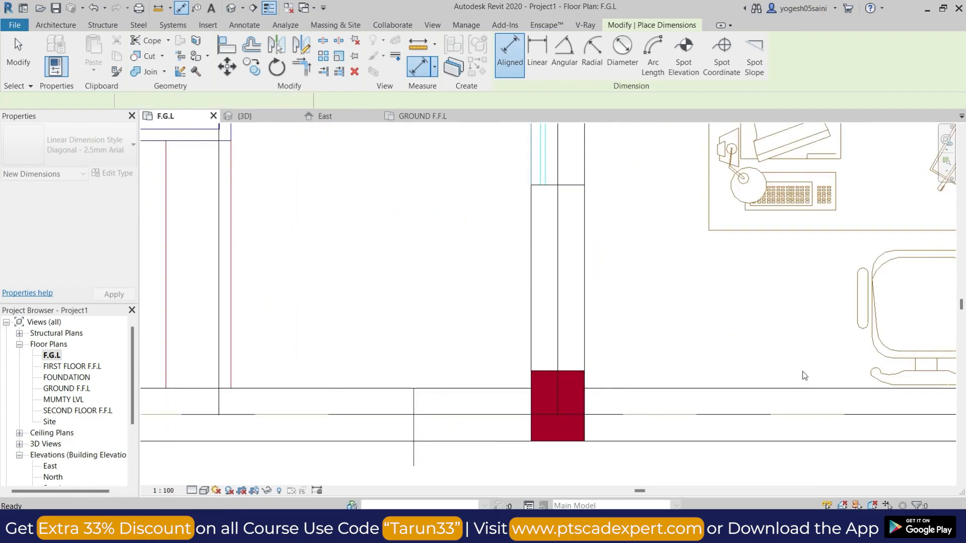
scroll(647, 360, "up", 4)
key("Escape")
- Check the size of the CAD column at grids 5 and E, leaving no dimension placed
scroll(622, 373, "down", 3)
middle_click_drag(731, 386, 531, 371)
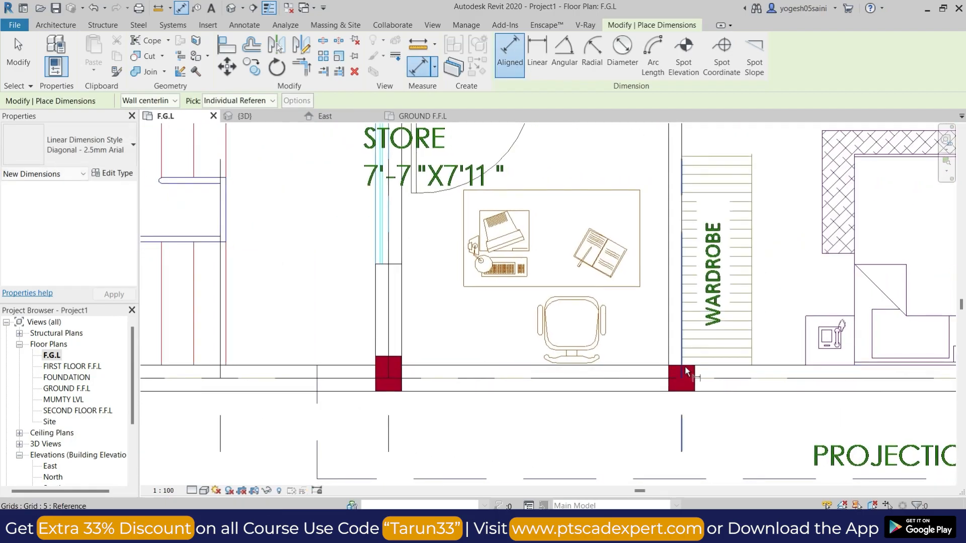
left_click(686, 371)
key("Escape")
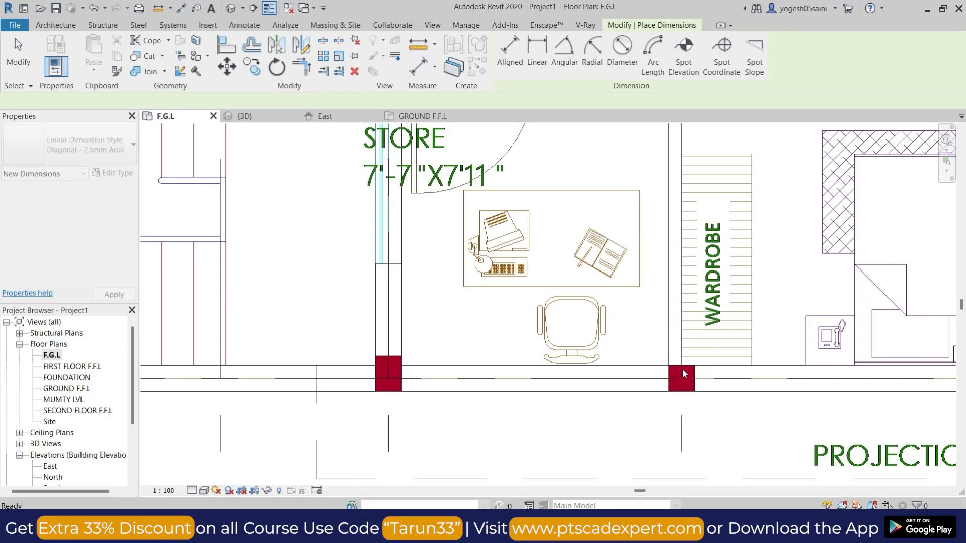
scroll(688, 377, "up", 3)
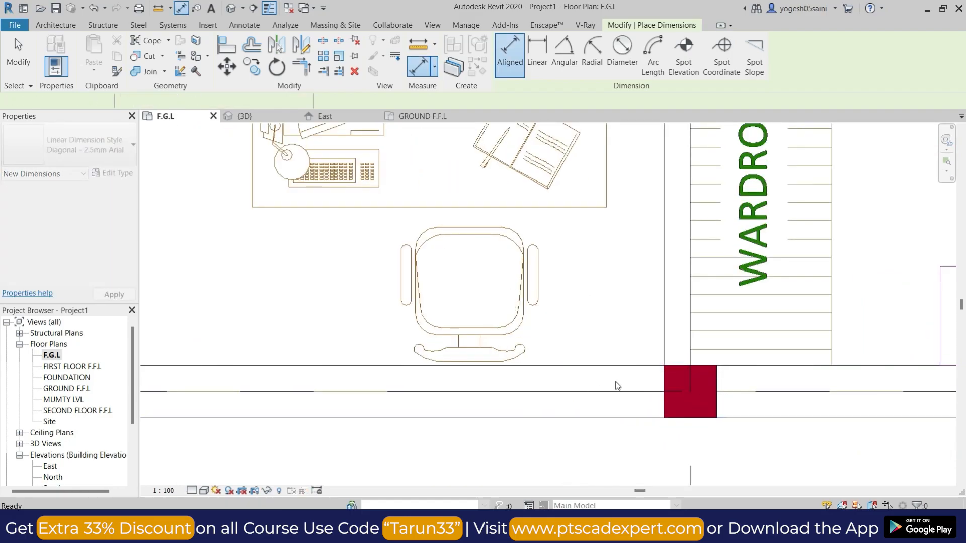
scroll(614, 389, "down", 5)
key("Escape")
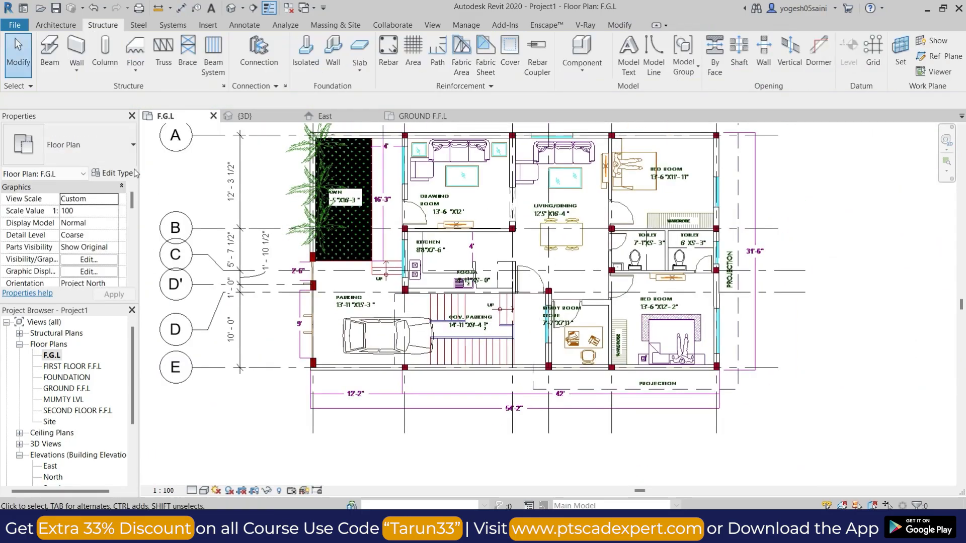
- Set the C2 structural column type's h dimension to 1' 0"
left_click(104, 55)
left_click(113, 173)
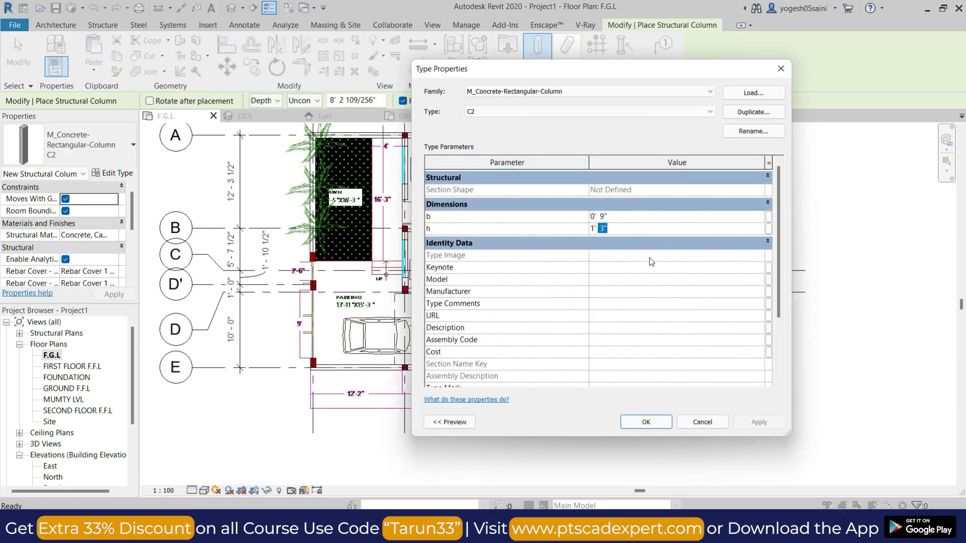
key("BackSpace")
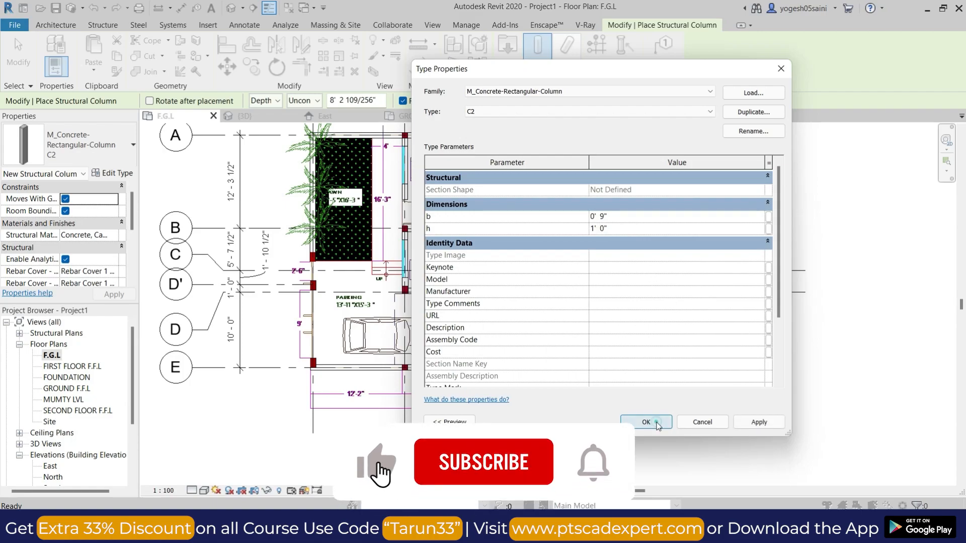
left_click(646, 422)
- Try to duplicate the C2 concrete rectangular column type under the name C1
left_click(113, 173)
left_click(753, 112)
left_click(581, 243)
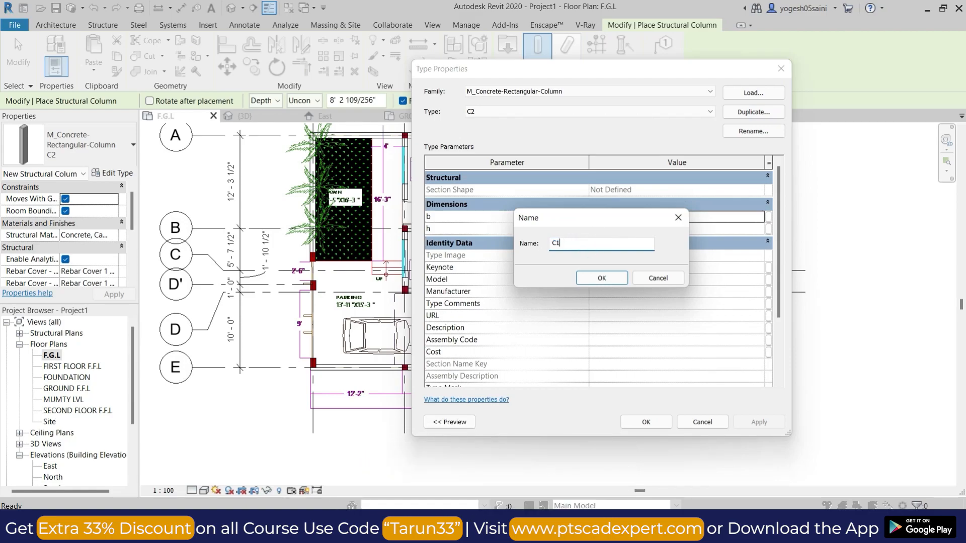
left_click(605, 279)
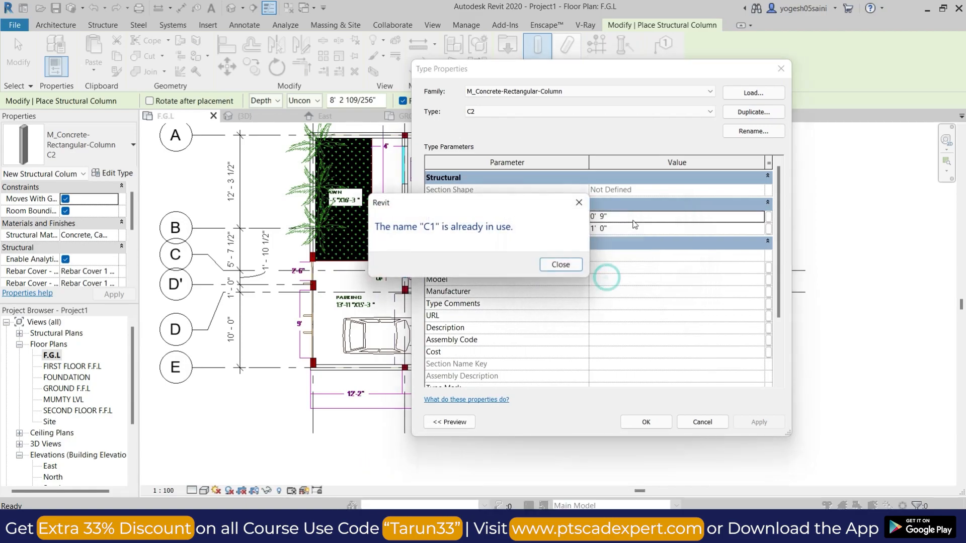
left_click(574, 267)
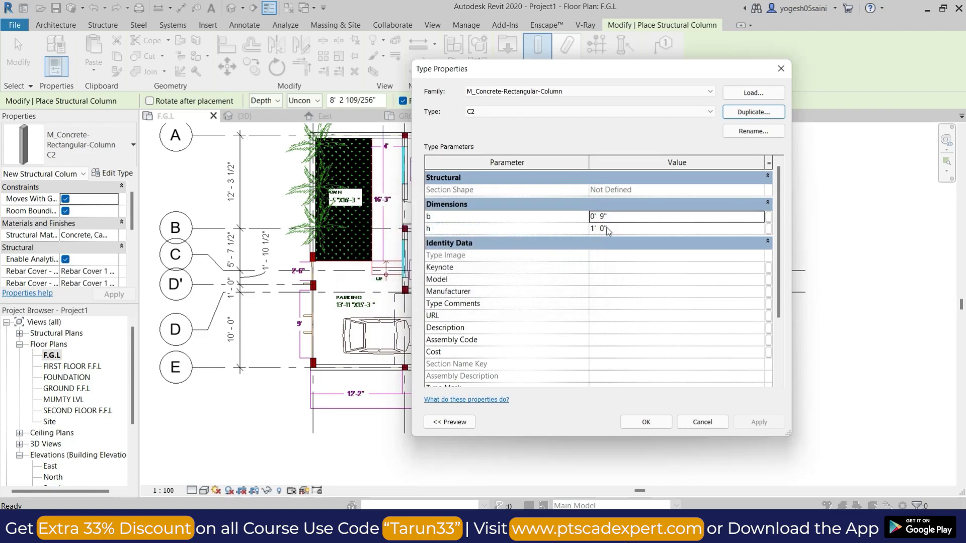
- Duplicate the C2 column type as C3 and make its h dimension equal to b for a square section
left_click(760, 115)
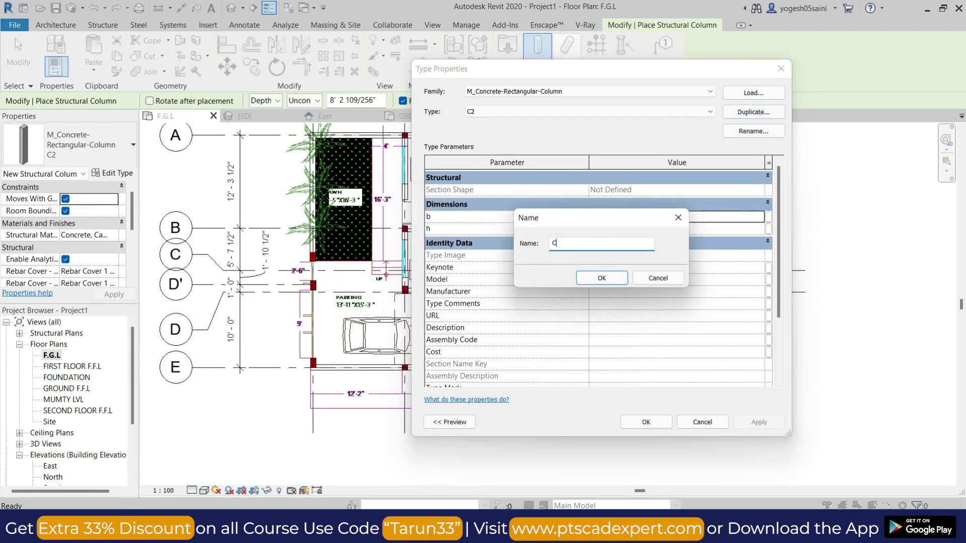
left_click(605, 278)
left_click(624, 241)
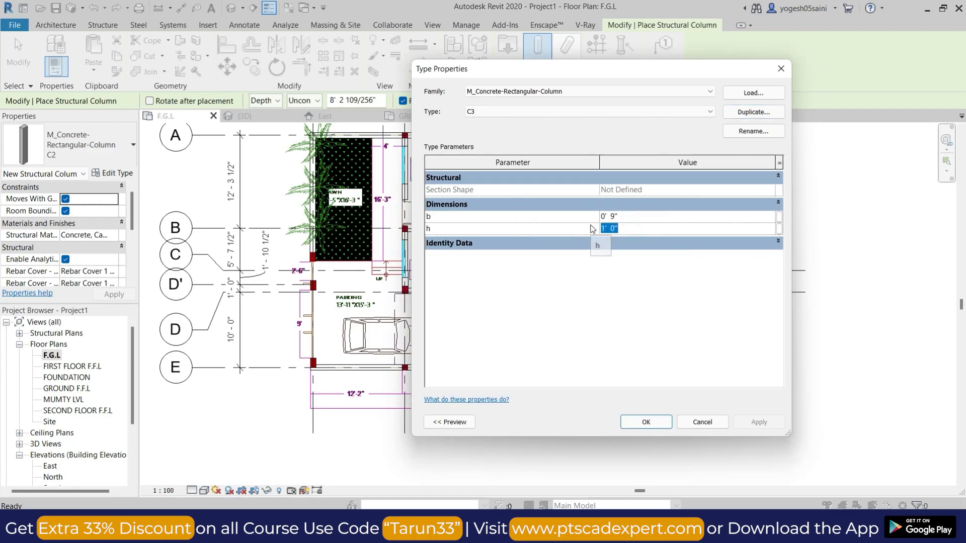
left_click(659, 422)
- Set the column's structural material to Concrete, Cast-in-Place SOLIDS
scroll(111, 244, "down", 2)
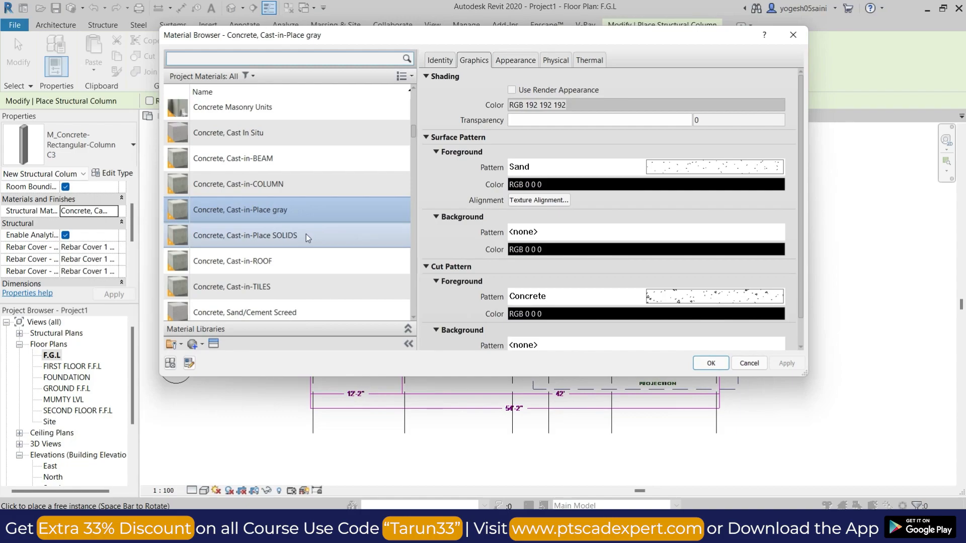
left_click(306, 235)
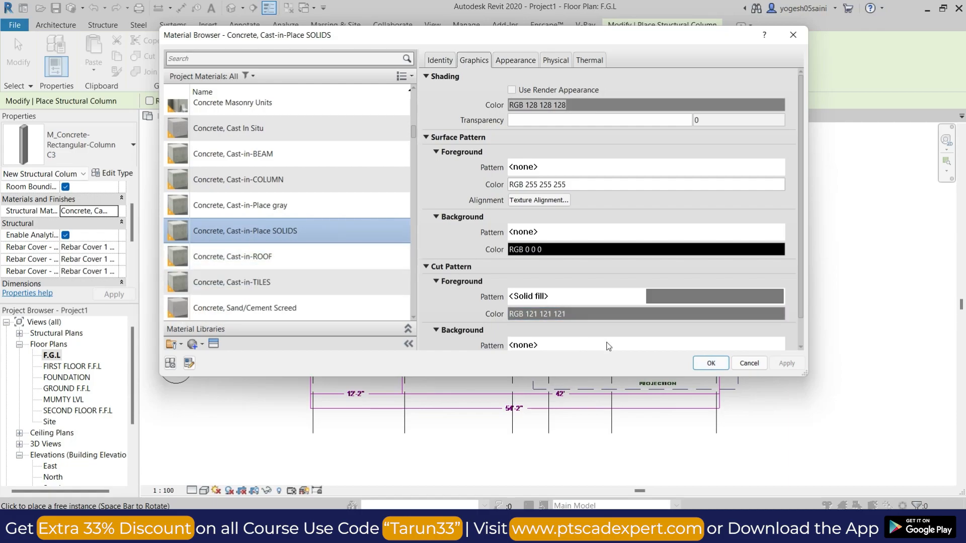
left_click(710, 363)
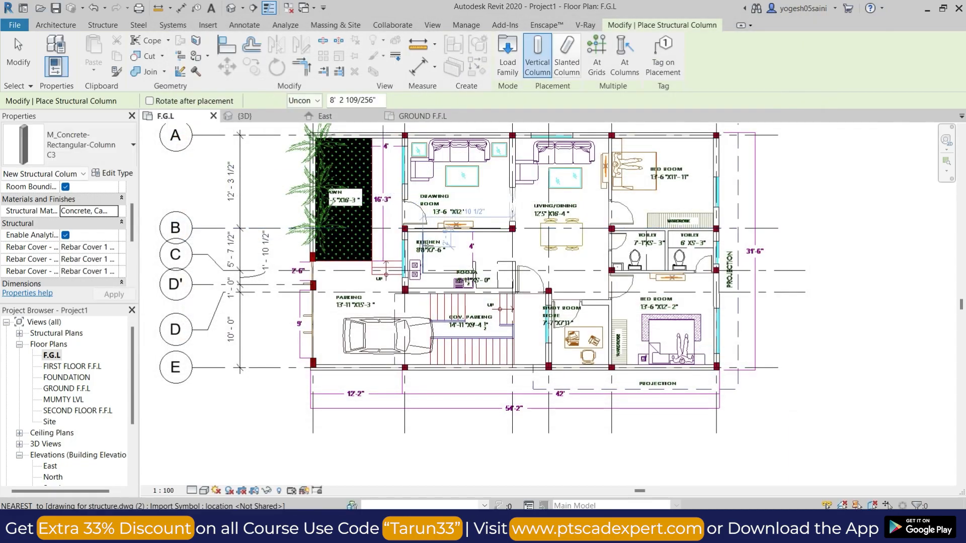
- Switch the column placement to Height and try FOUNDATION as the top level
scroll(534, 252, "up", 4)
middle_click_drag(629, 246, 587, 444)
middle_click_drag(735, 272, 695, 256)
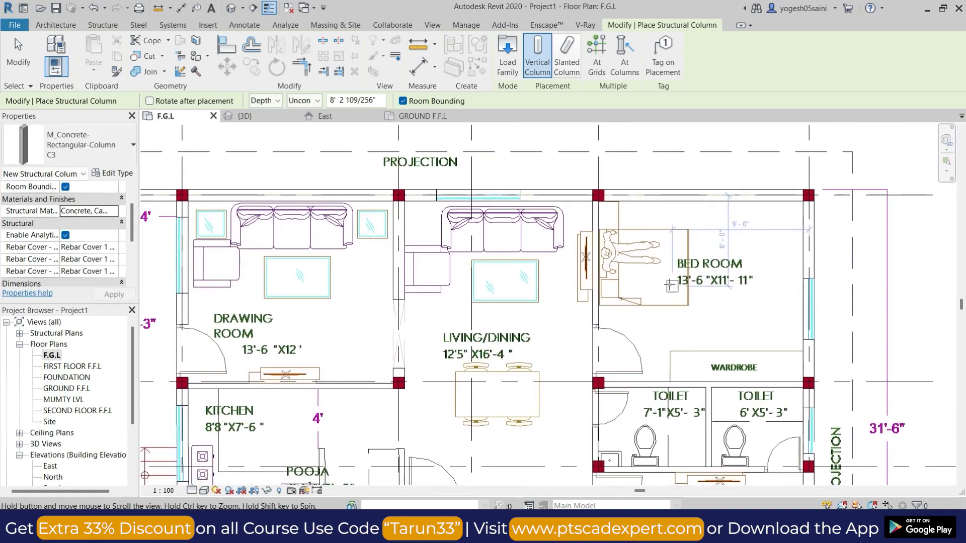
scroll(70, 272, "up", 2)
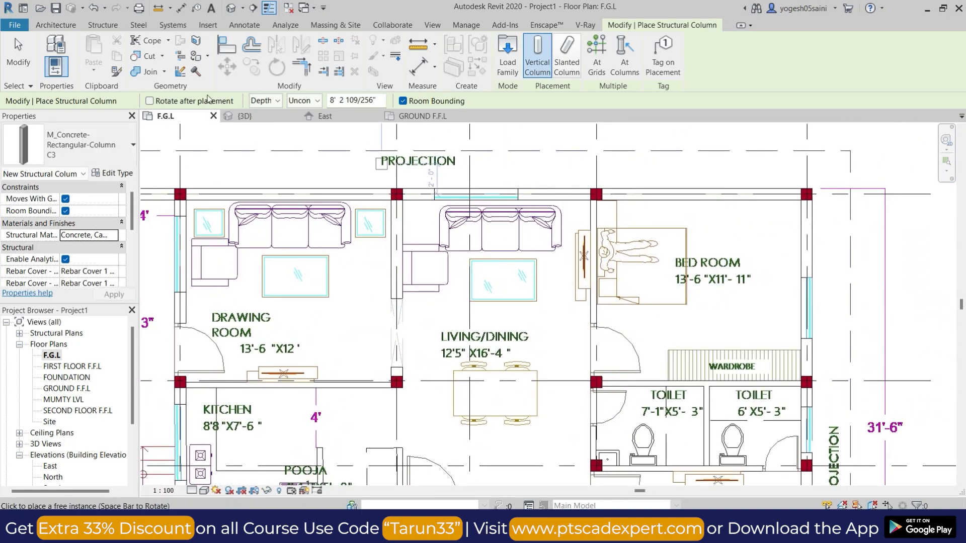
left_click(310, 101)
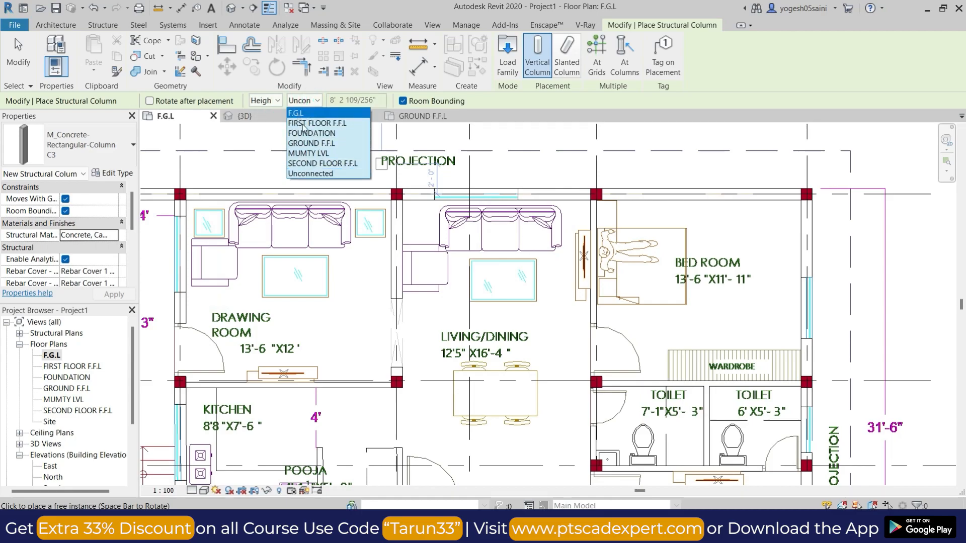
left_click(312, 135)
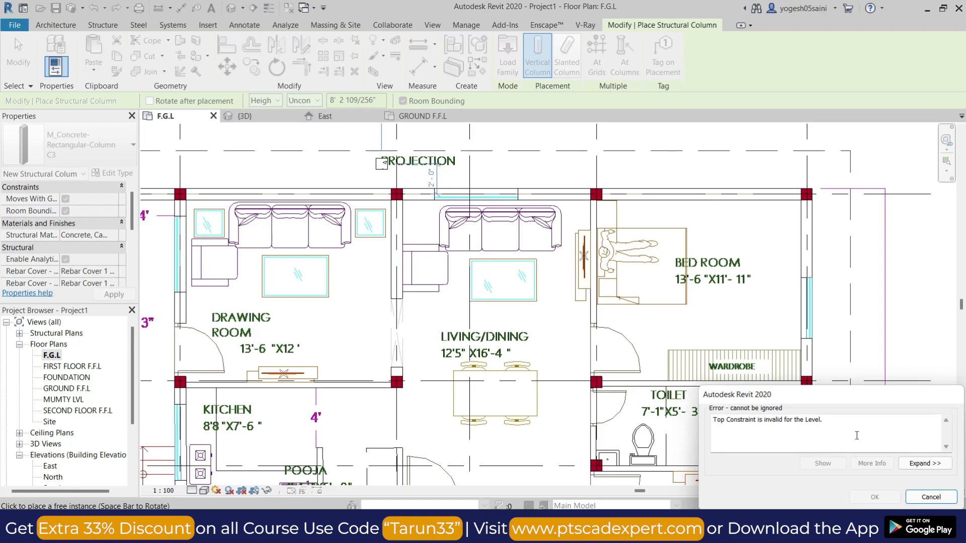
key("Escape")
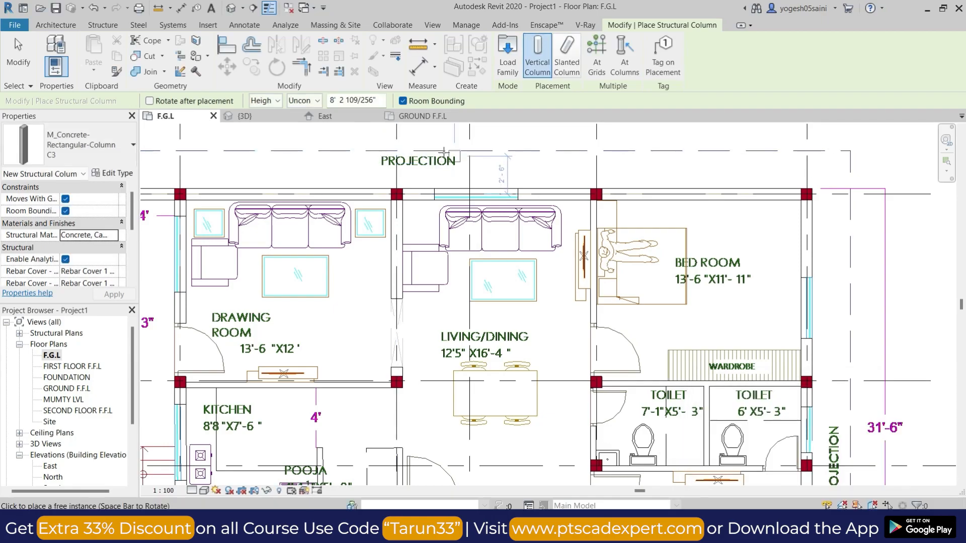
- Try to set F.G.L as the top level for the column placement
left_click(274, 103)
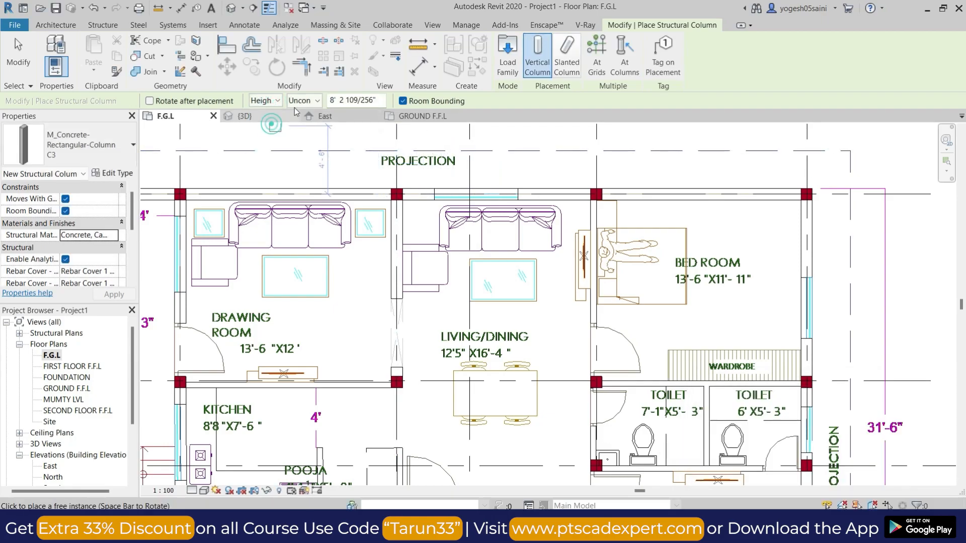
left_click(304, 100)
left_click(302, 109)
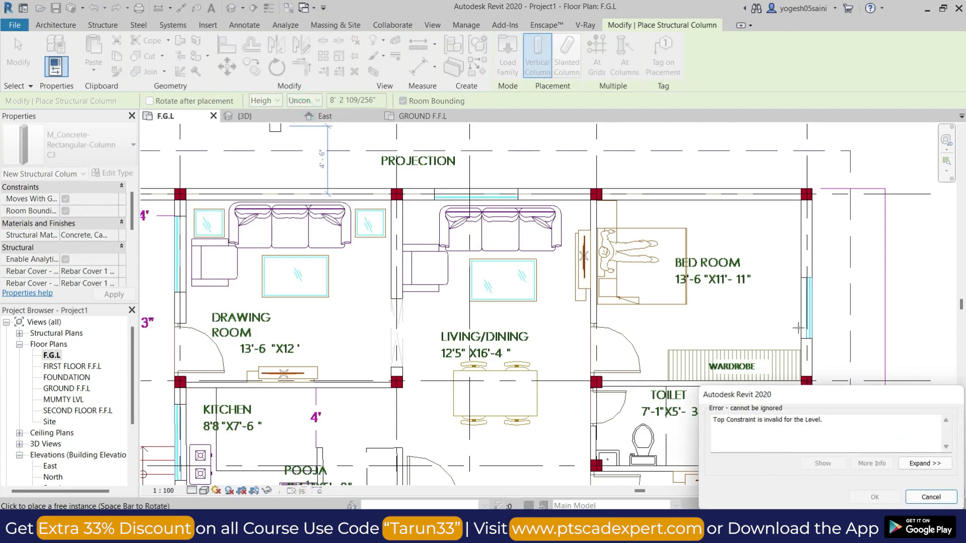
key("Escape")
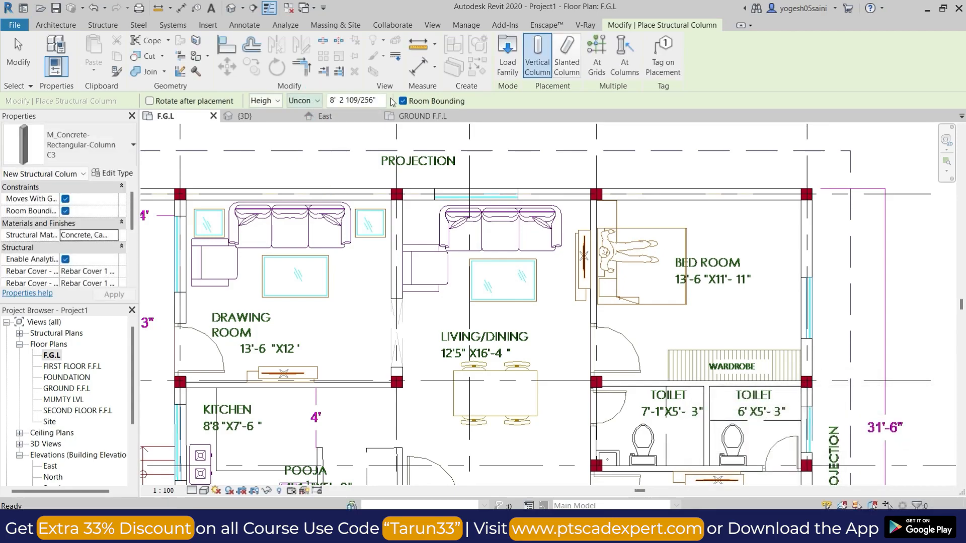
- Place C3 columns over the CAD columns at grid A with grids 6 and 5, then leave the column command
scroll(805, 196, "up", 8)
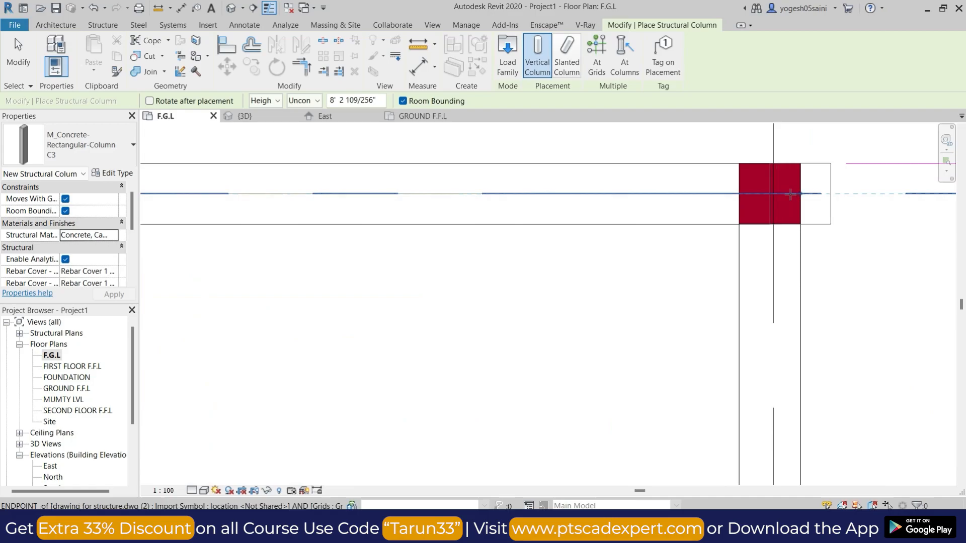
scroll(765, 195, "up", 2)
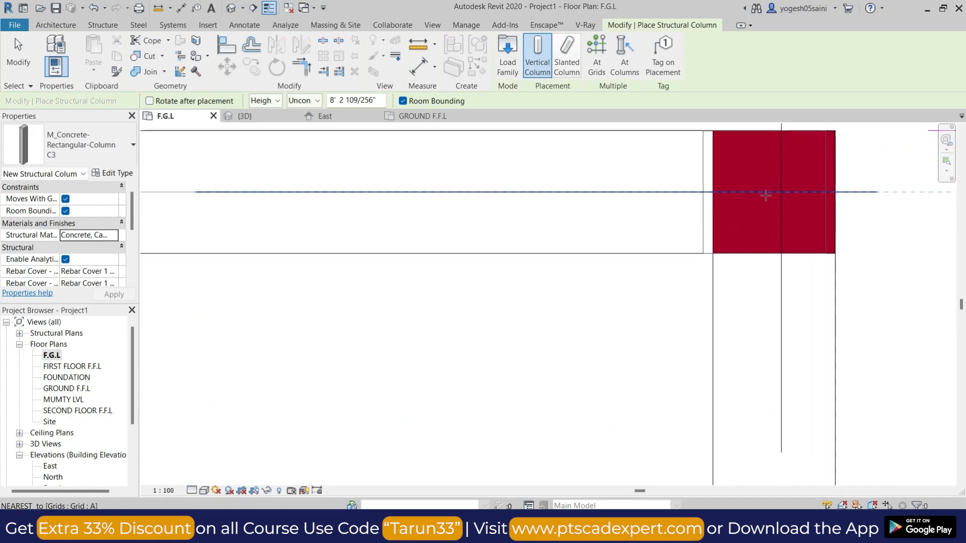
scroll(773, 196, "down", 6)
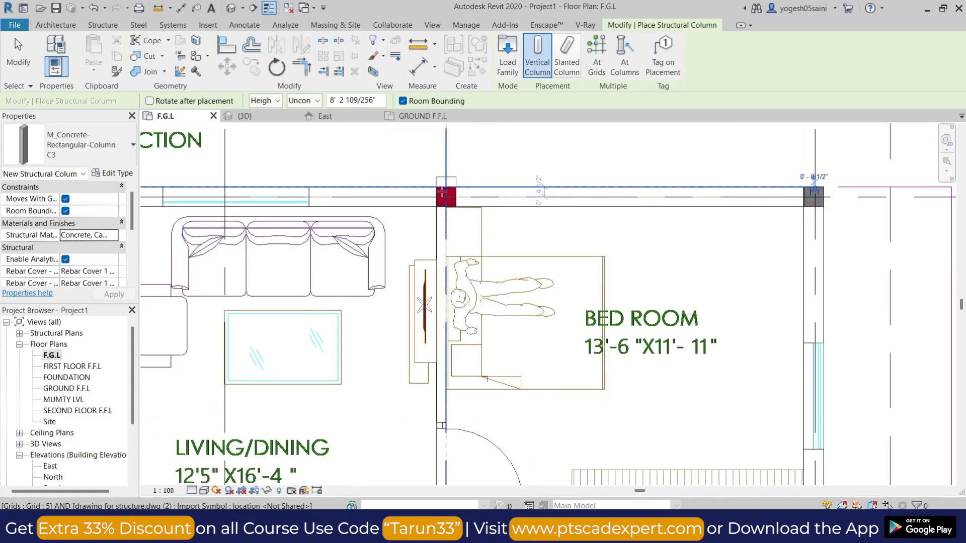
scroll(441, 191, "up", 3)
left_click(441, 191)
key("Escape")
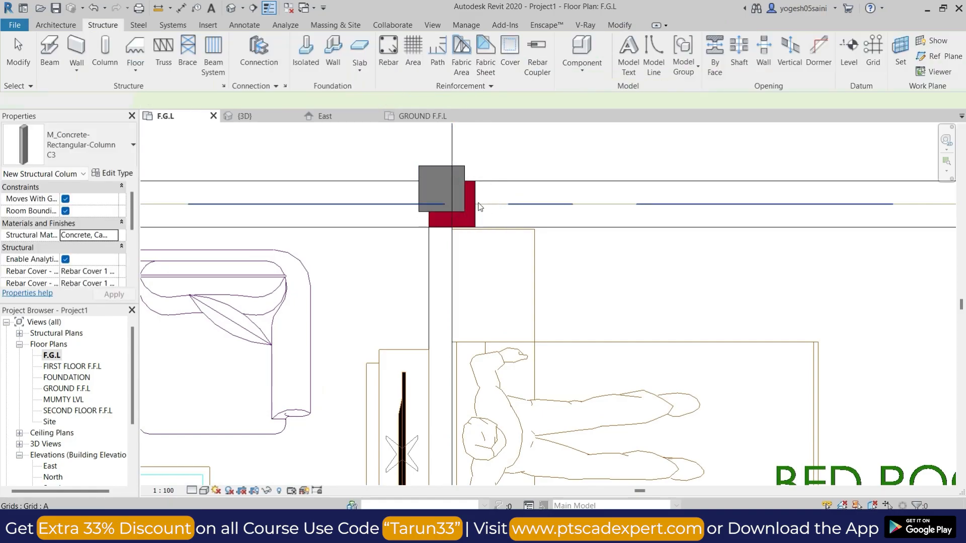
- Align the C3 column at grids A and 5 with the edges of the CAD column beneath it
scroll(475, 202, "down", 2)
scroll(476, 201, "up", 2)
key("a")
key("l")
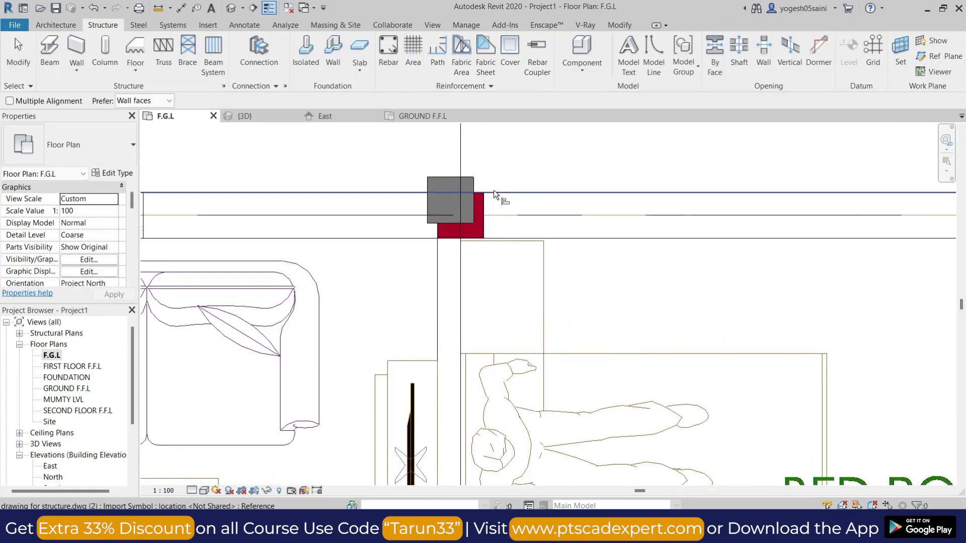
scroll(490, 202, "up", 3)
left_click(481, 204)
left_click(456, 197)
left_click(463, 275)
left_click(463, 239)
scroll(533, 241, "down", 3)
key("Escape")
key("Escape")
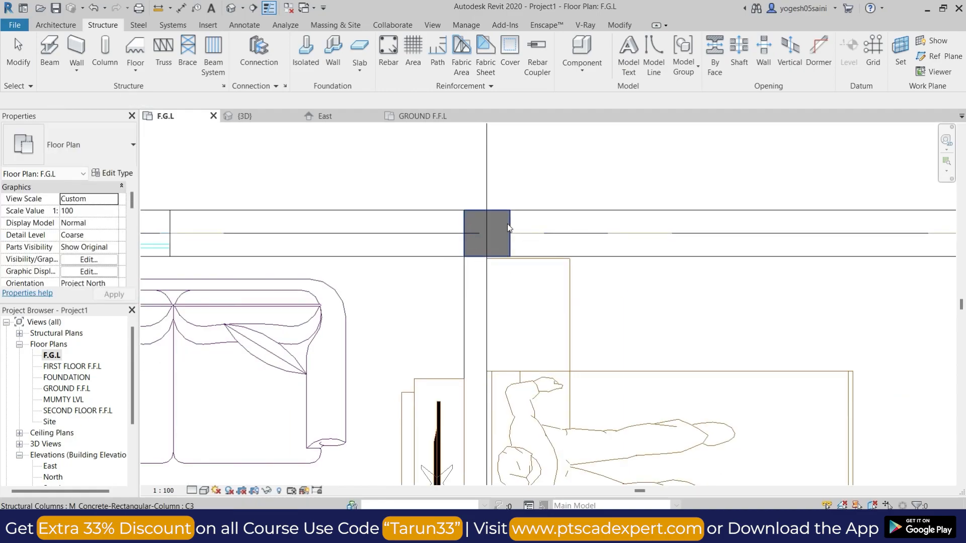
- Copy the C3 column at grids A and 5 along grid A to the CAD column on grid 3
left_click(507, 224)
key("m")
key("v")
scroll(527, 238, "down", 5)
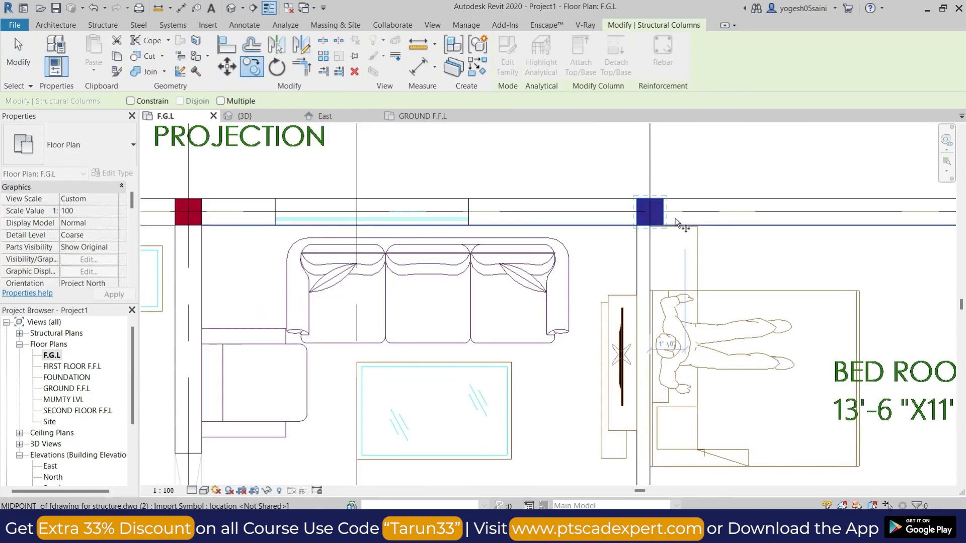
left_click(660, 184)
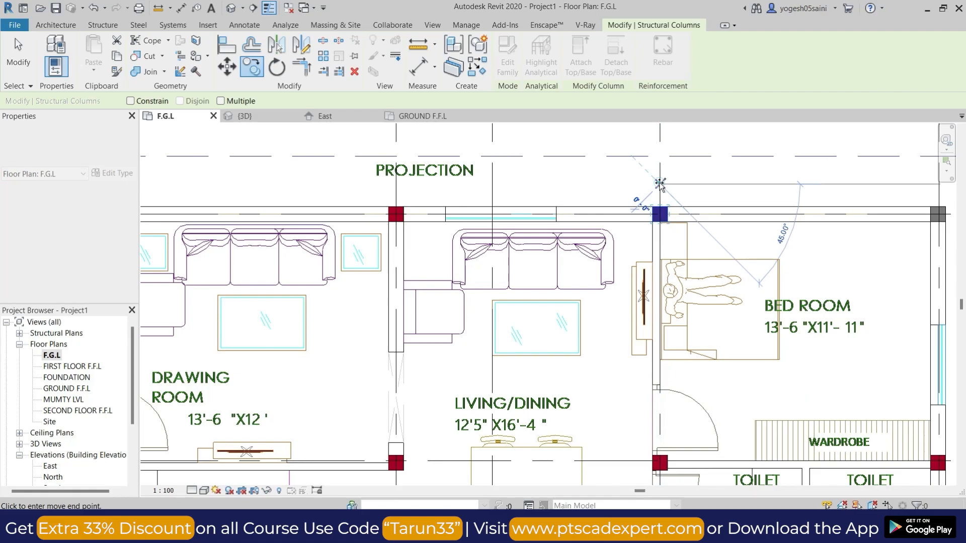
left_click(398, 180)
scroll(212, 192, "down", 1)
middle_click_drag(209, 194, 436, 192)
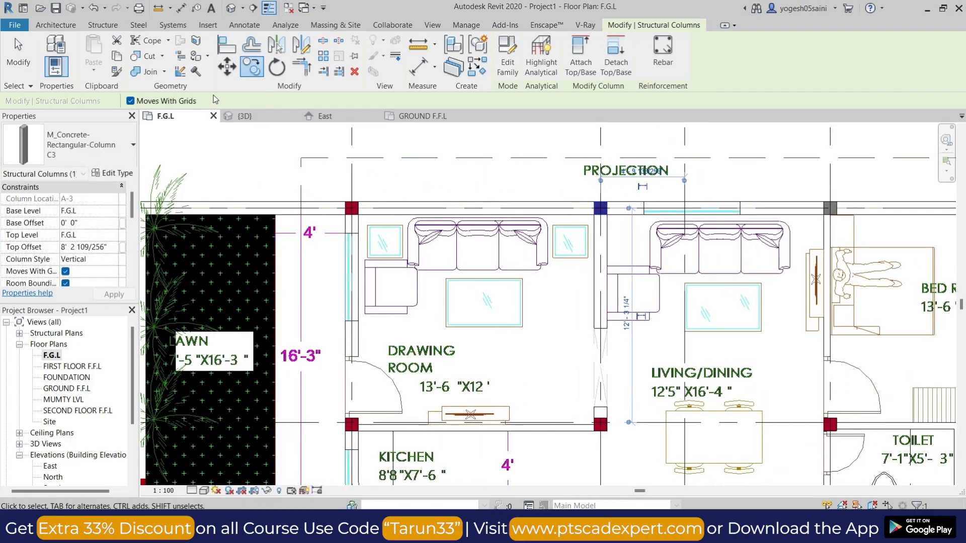
- Copy the C3 column at grids A and 3 to the CAD column at the drawing room's outer corner on grid 2
left_click(252, 67)
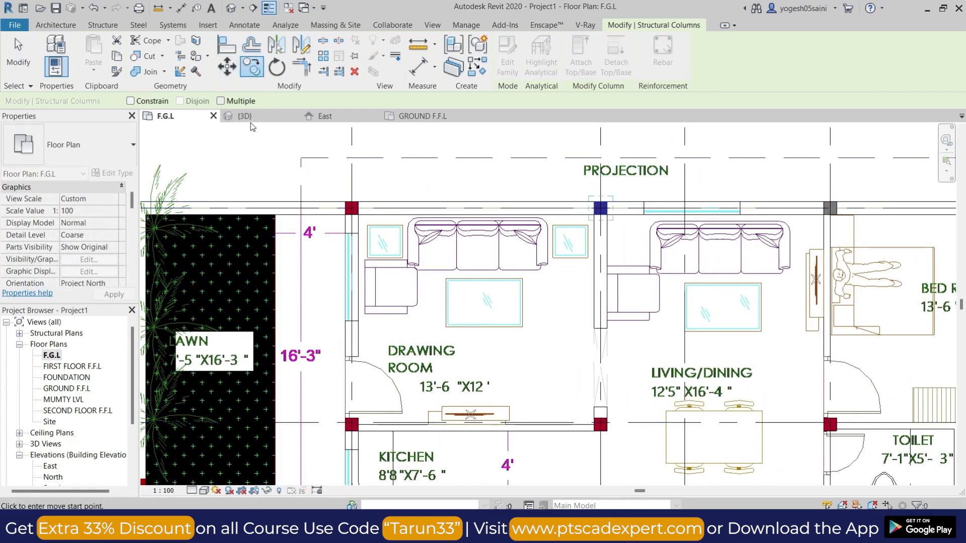
left_click(602, 179)
left_click(353, 183)
scroll(353, 183, "down", 3)
middle_click_drag(410, 188, 540, 190)
key("Escape")
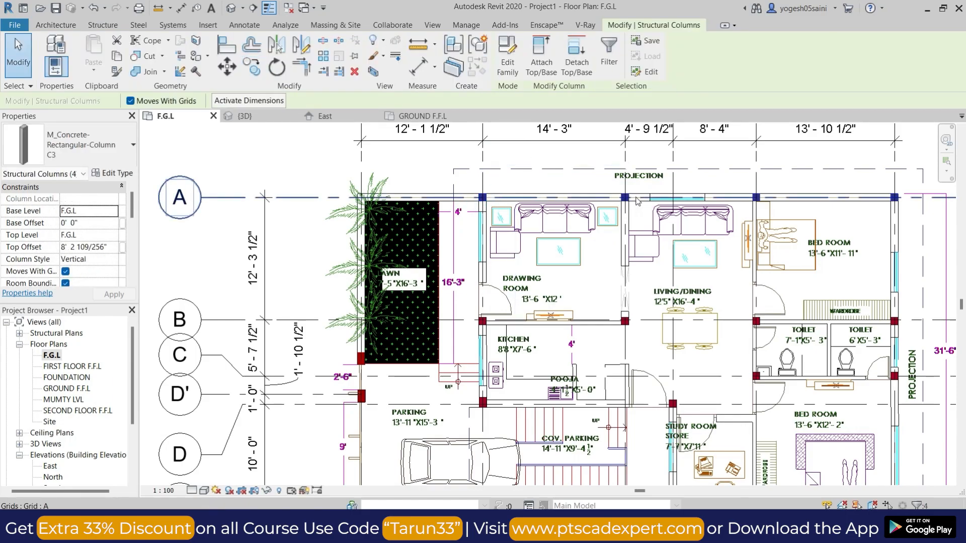
- Copy the four C3 columns on grid A straight down to the CAD columns along grid B, using constrained multiple copying
key("c")
key("o")
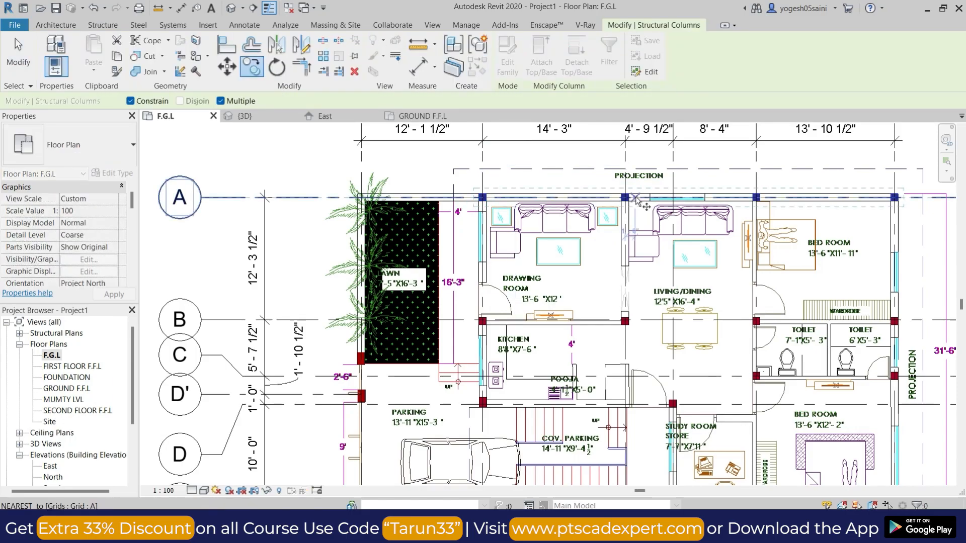
middle_click_drag(791, 229, 680, 213)
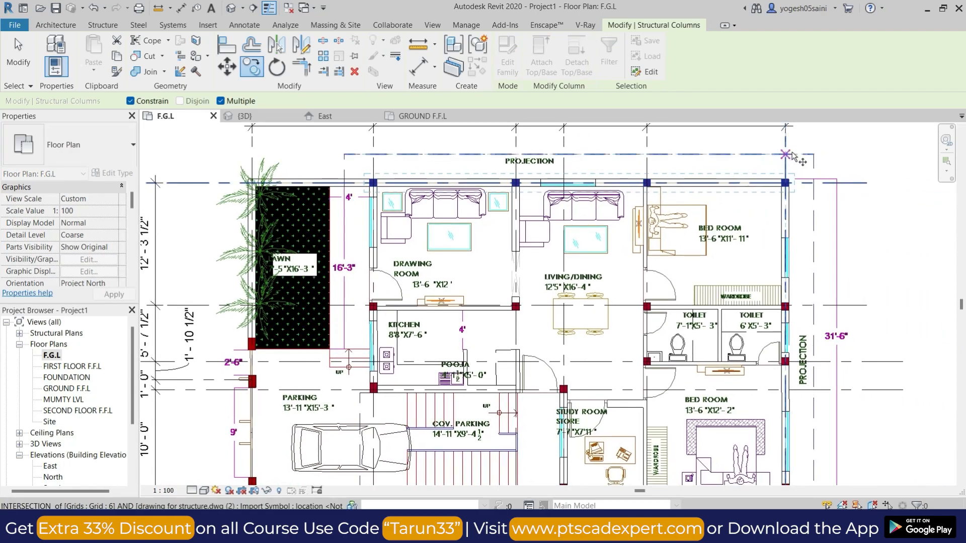
scroll(785, 176, "up", 6)
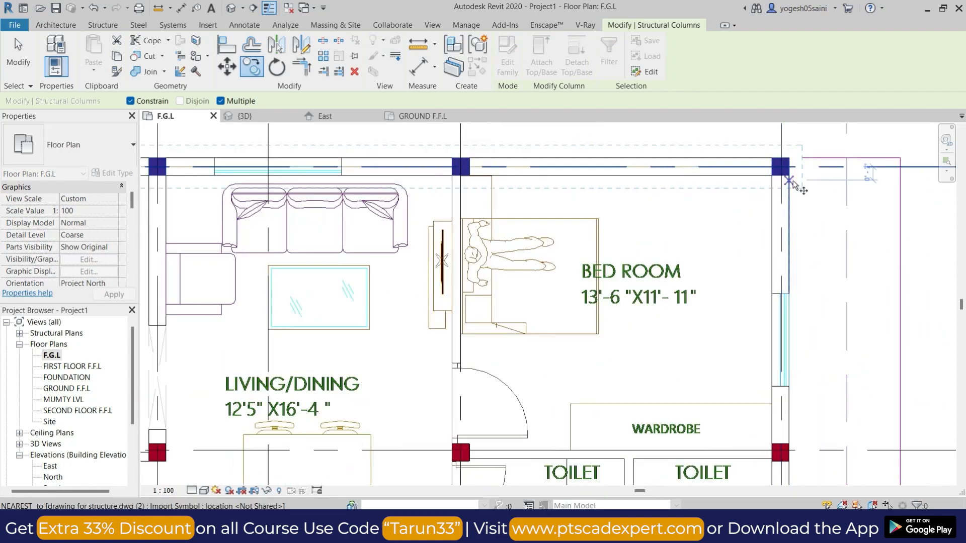
scroll(785, 234, "down", 5)
middle_click_drag(796, 345, 780, 212)
scroll(761, 351, "up", 6)
middle_click_drag(767, 421, 756, 120)
scroll(765, 265, "up", 5)
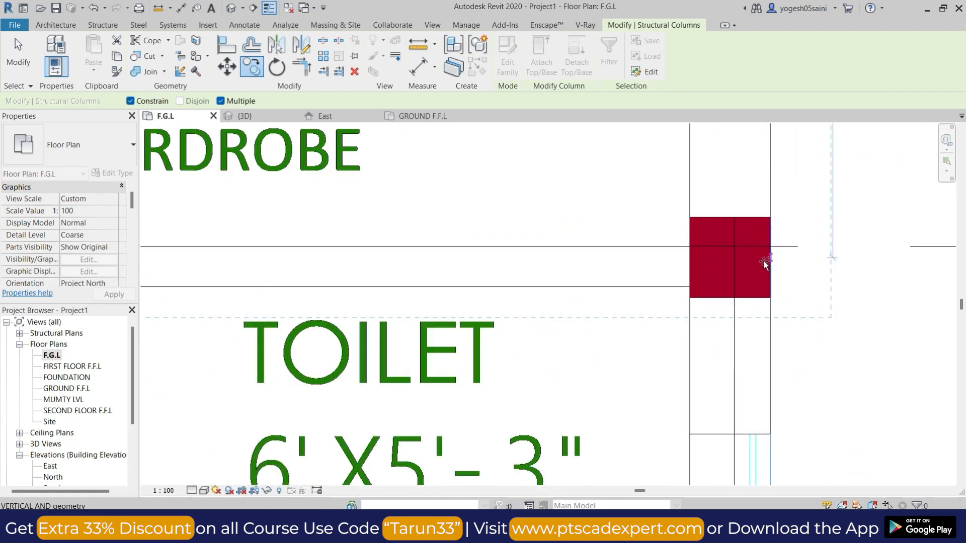
left_click(771, 305)
scroll(764, 322, "down", 10)
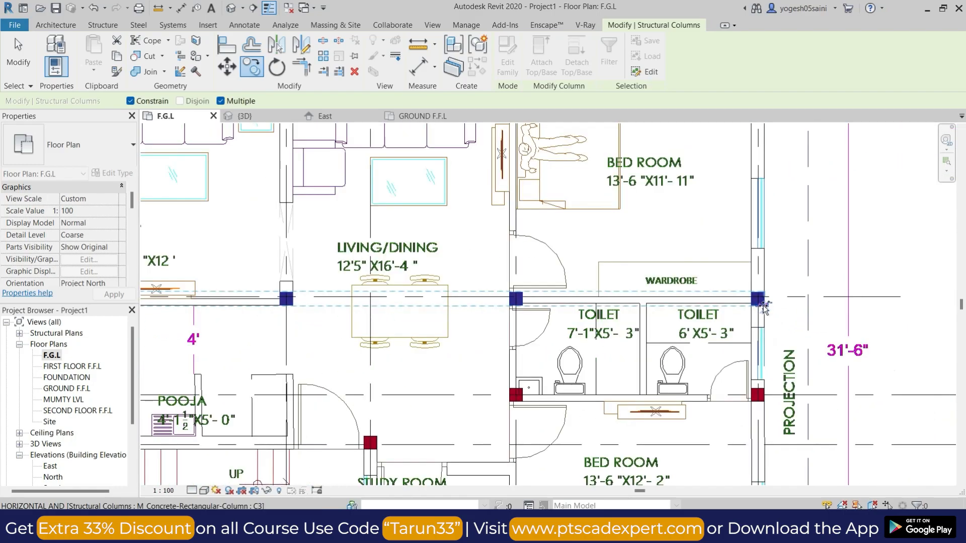
- Copy the row of C3 columns to the CAD columns along grid E, matching the bedroom's outer corner
scroll(763, 439, "up", 8)
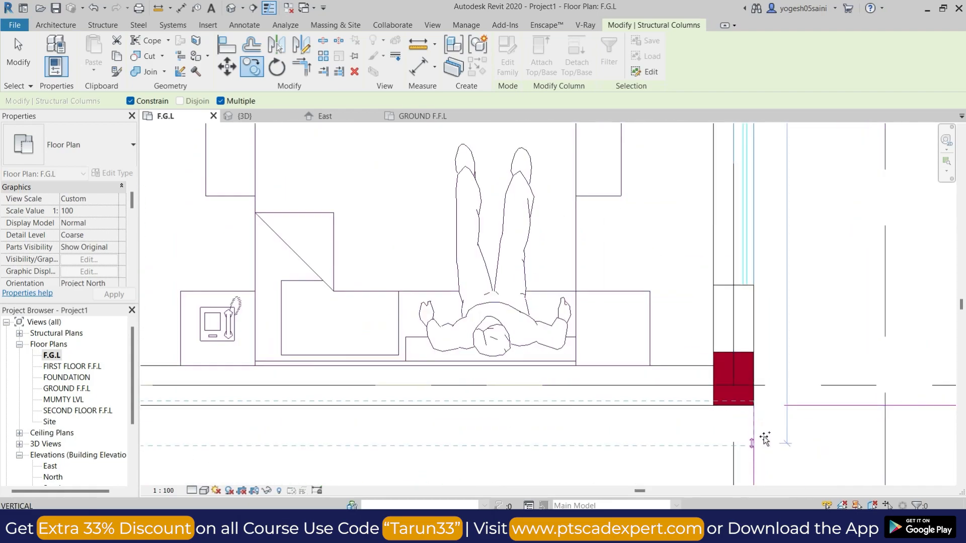
scroll(755, 408, "up", 5)
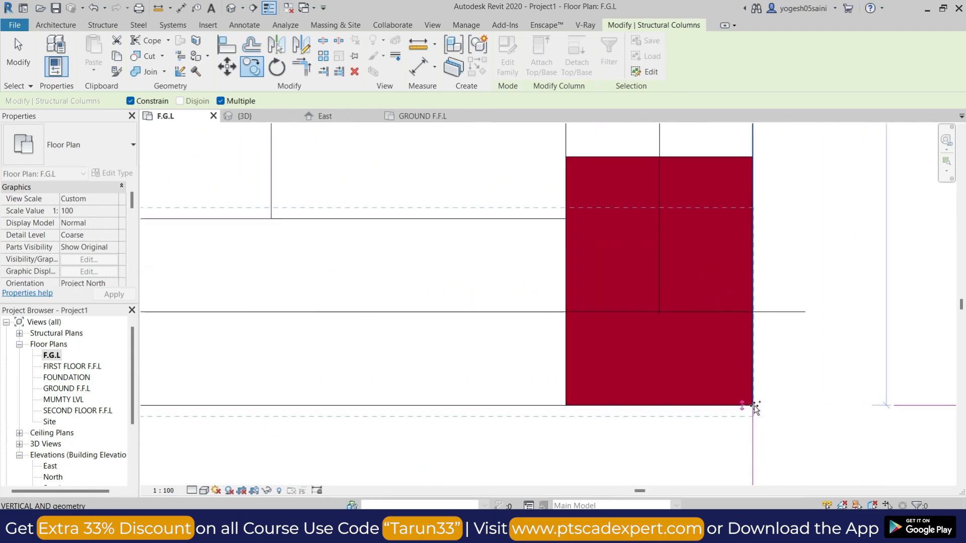
scroll(736, 415, "down", 6)
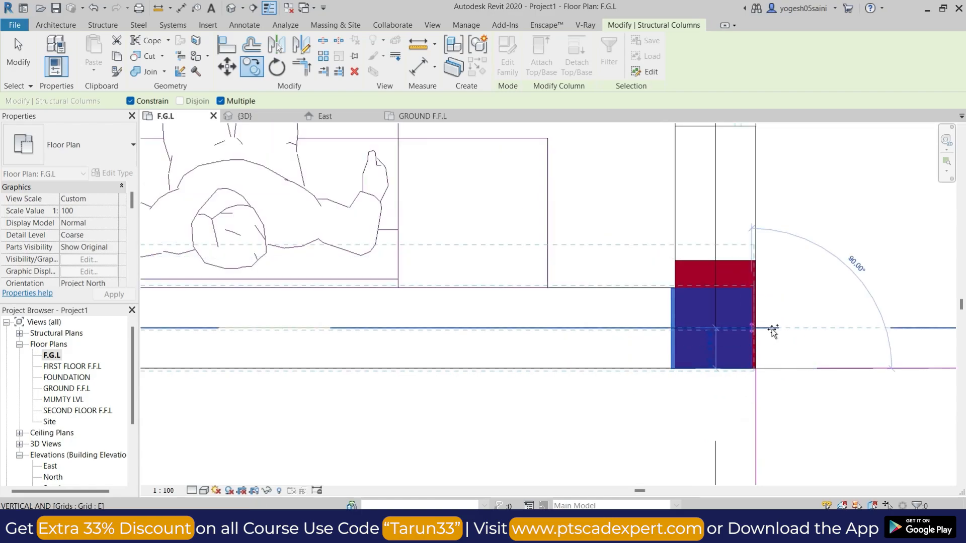
- Finish copying and change the column at the bedroom's outer corner, grids E and 6, to type C2
left_click(804, 311)
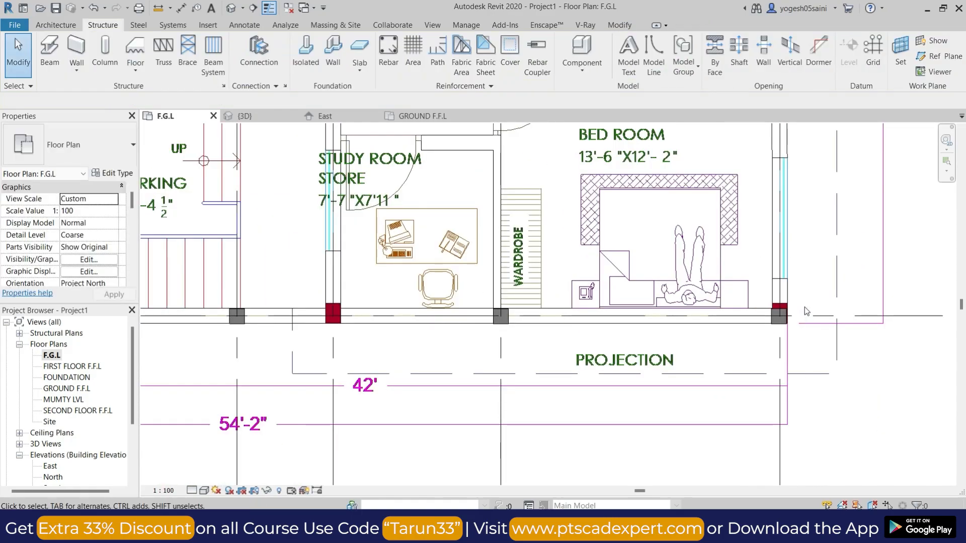
key("l")
scroll(804, 307, "up", 5)
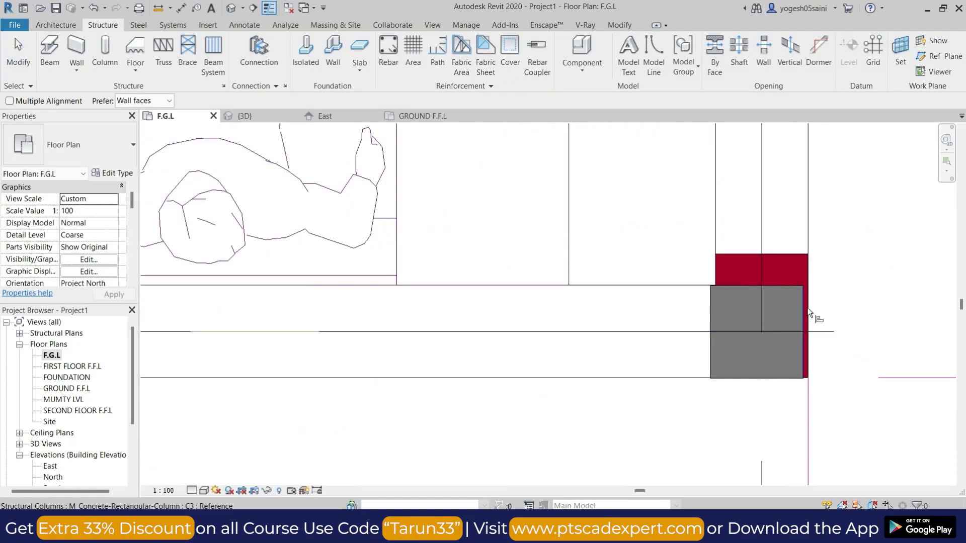
key("Escape")
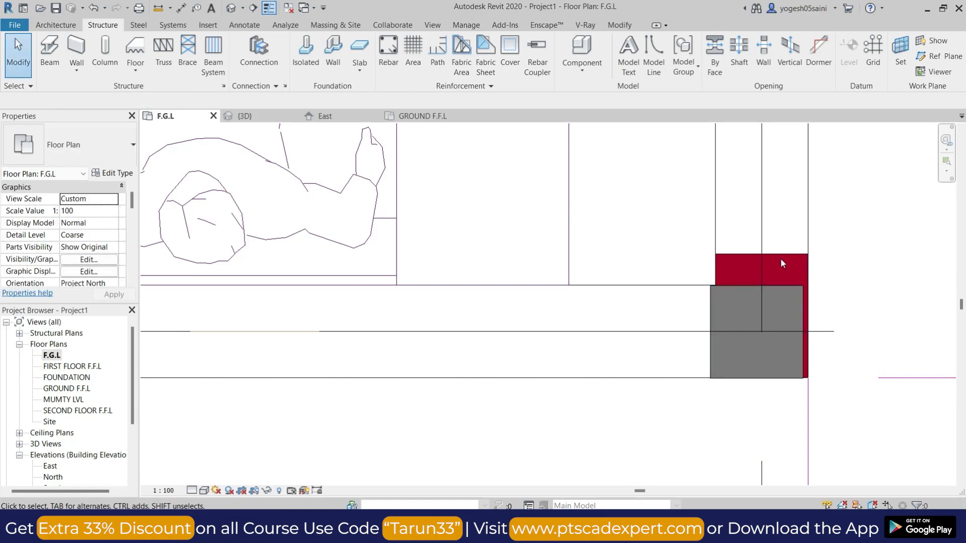
left_click(786, 288)
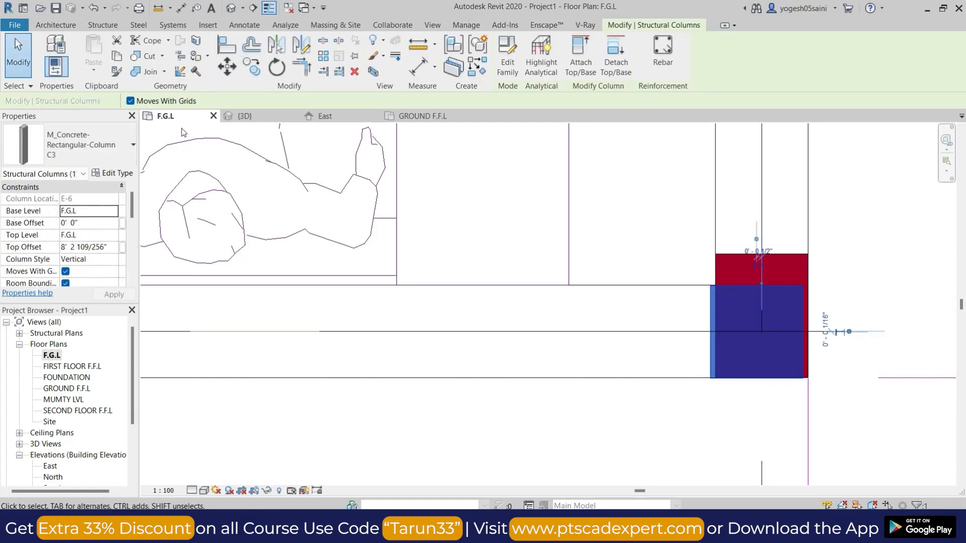
left_click(80, 146)
left_click(56, 237)
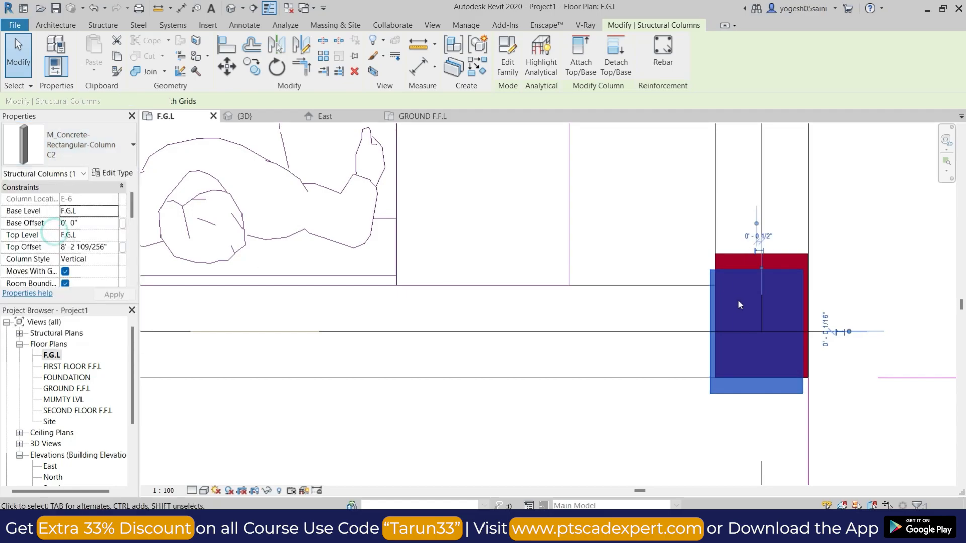
- Align the upper and outer side faces of the C2 column at grids E and 6 with the CAD column outline
key("Escape")
key("a")
key("l")
left_click(787, 255)
left_click(784, 270)
left_click(808, 288)
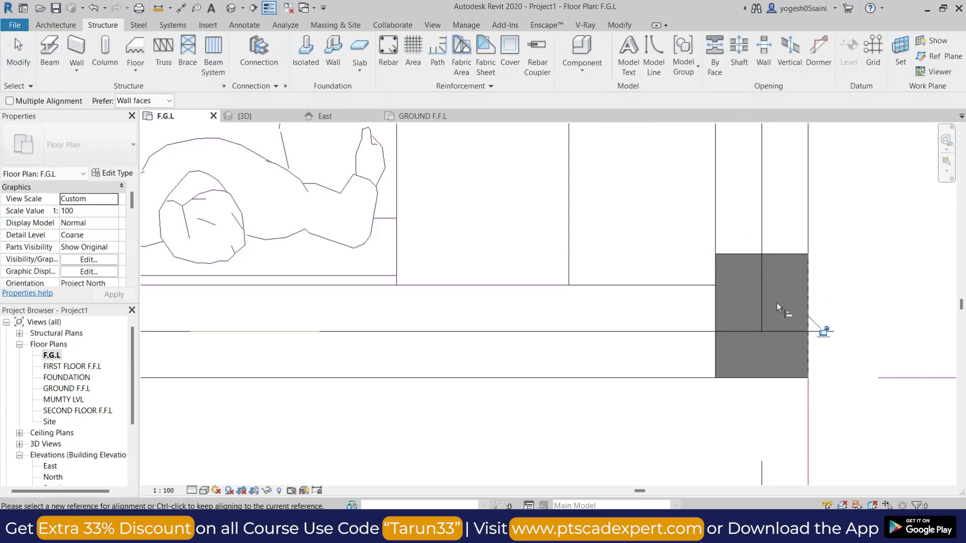
scroll(741, 276, "down", 3)
scroll(742, 275, "down", 5)
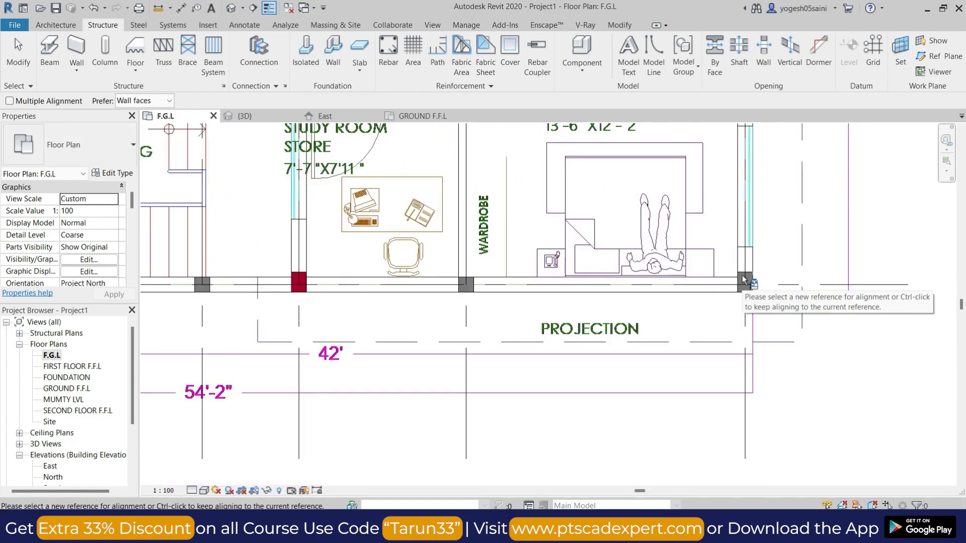
scroll(593, 267, "up", 6)
scroll(593, 267, "up", 5)
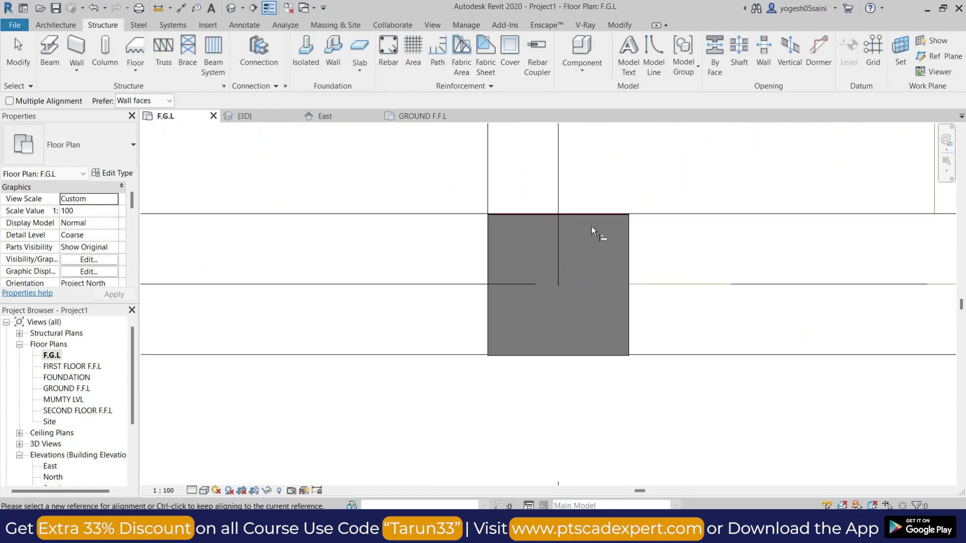
key("Escape")
key("a")
key("l")
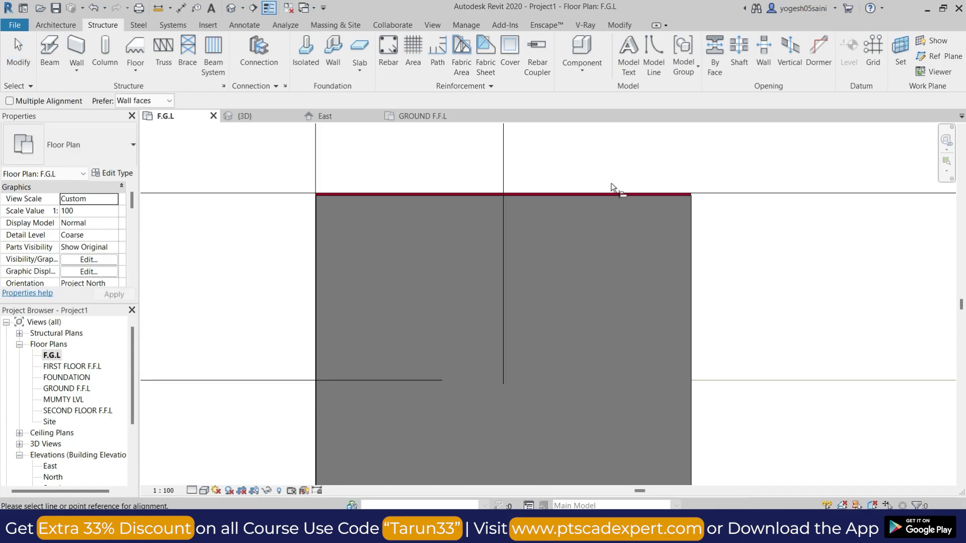
left_click(626, 193)
key("Escape")
key("Escape")
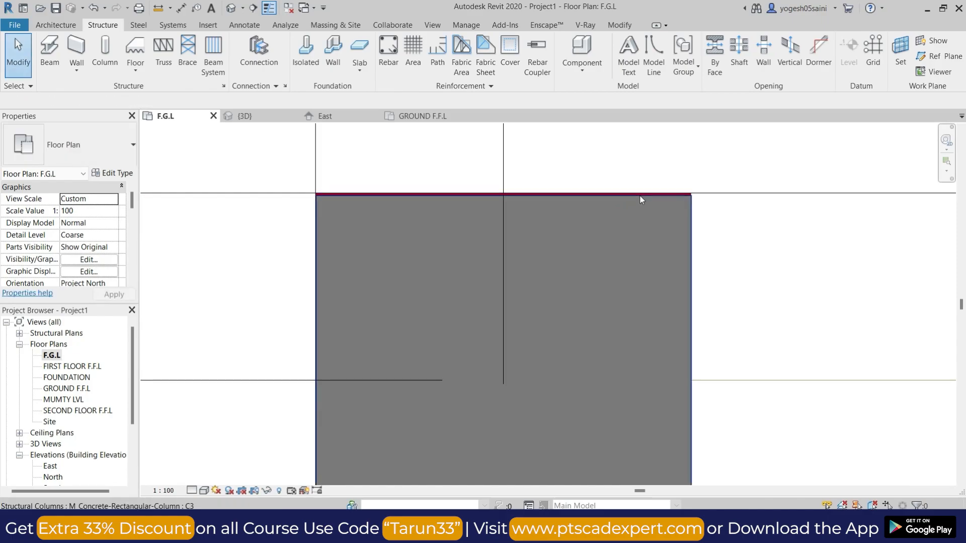
- Align the upper face of the C3 column at grids E and 5 with the CAD column's upper edge
key("a")
key("l")
left_click(762, 193)
left_click(678, 197)
scroll(500, 300, "up", 2)
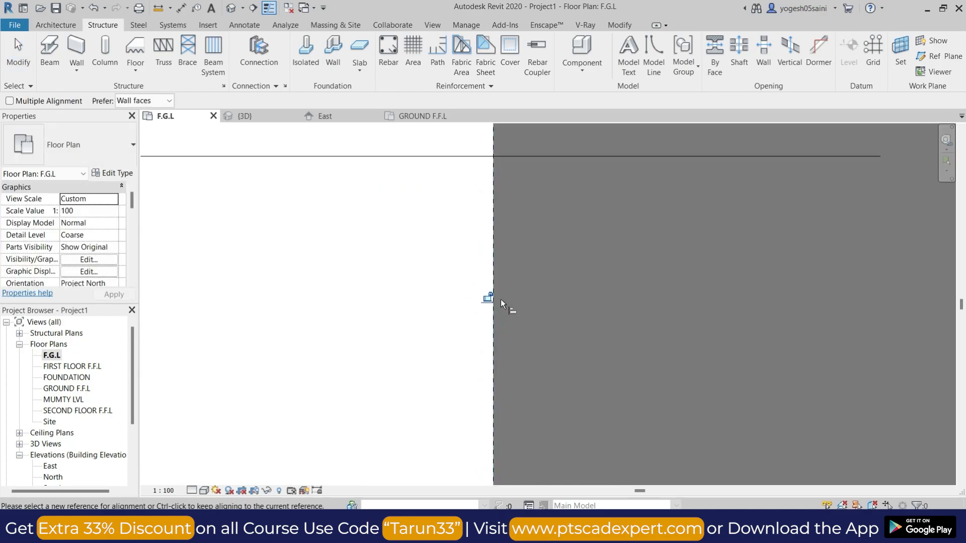
scroll(500, 300, "down", 8)
key("Escape")
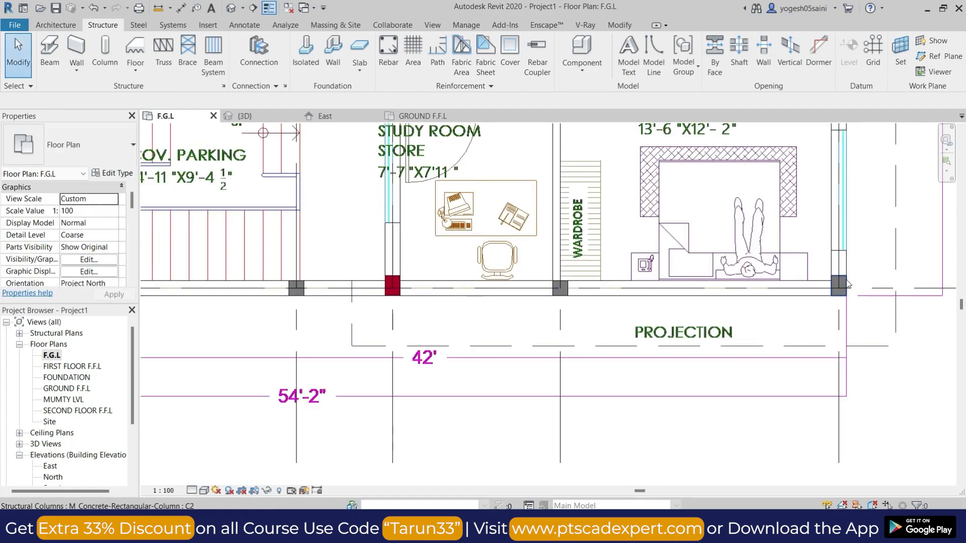
- Place a similar C2 column over the CAD column at the study room's outer corner, grids E and 4
key("c")
key("l")
scroll(403, 279, "up", 3)
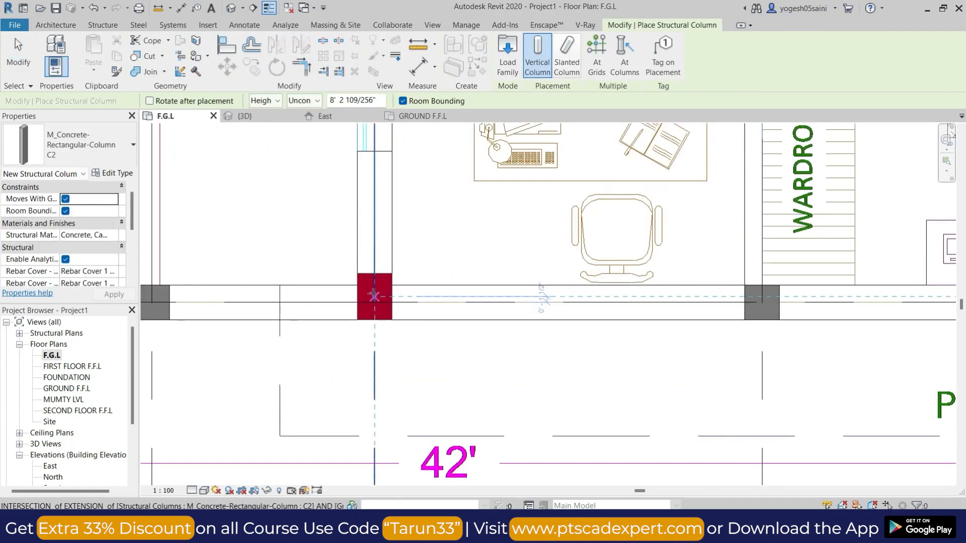
scroll(546, 313, "down", 4)
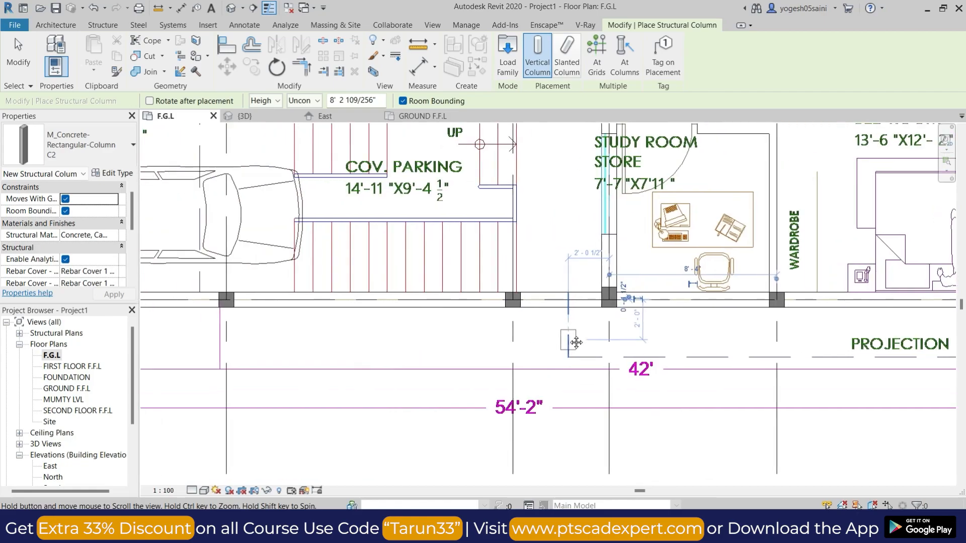
key("Escape")
- Delete the extra C3 column at grids E and 3, where the CAD plan has no column
scroll(519, 302, "up", 6)
left_click(519, 303)
key("Delete")
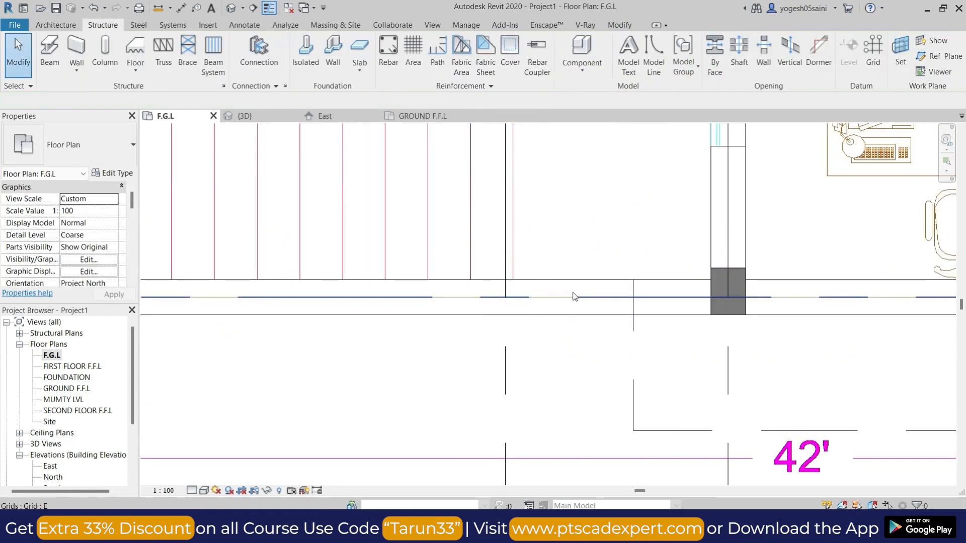
scroll(573, 293, "down", 7)
scroll(581, 248, "down", 3)
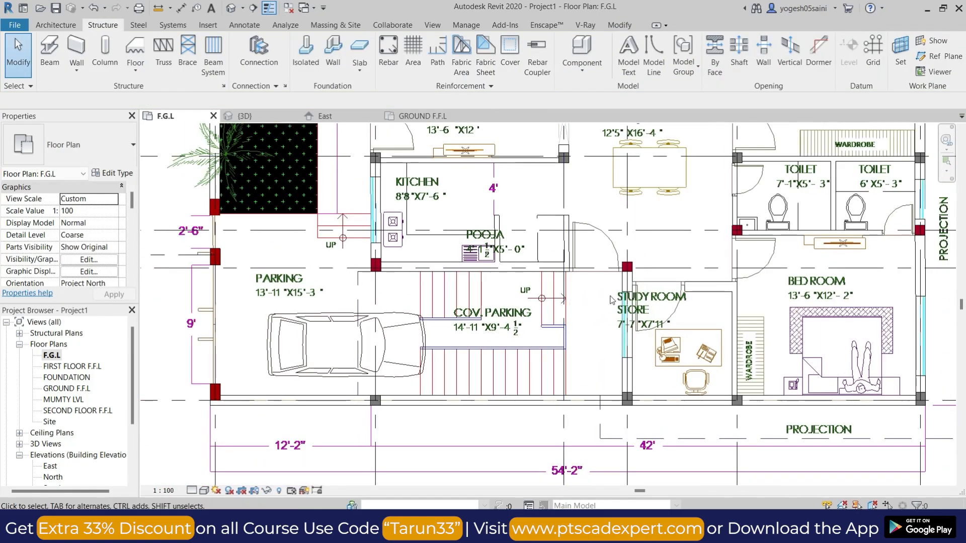
- Place a similar C3 column over the CAD column above the study room, at grids D and 4
key("c")
key("l")
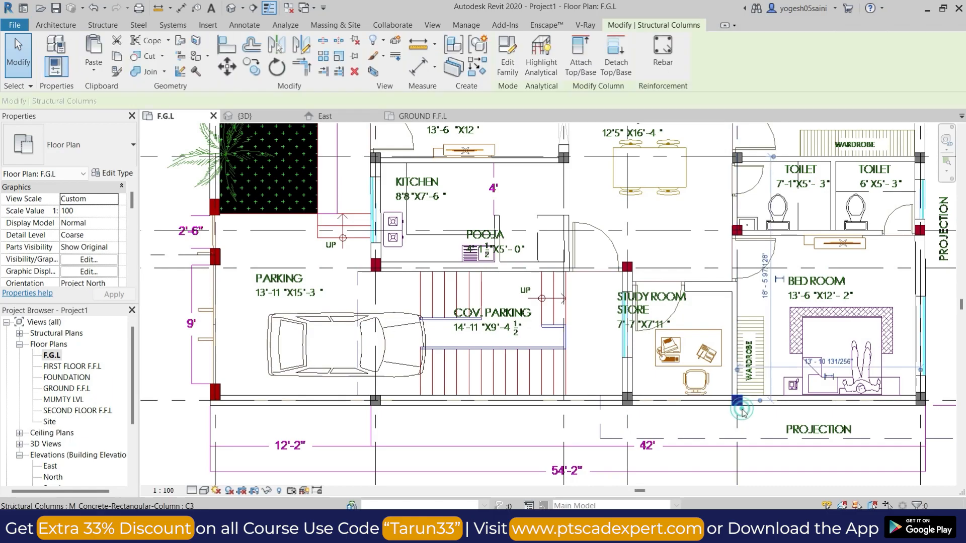
scroll(629, 268, "up", 6)
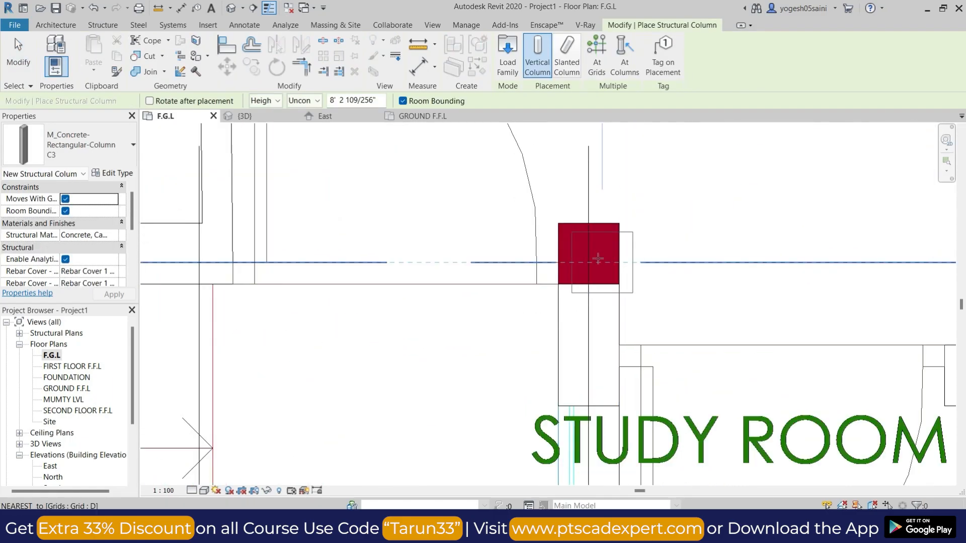
scroll(591, 253, "up", 3)
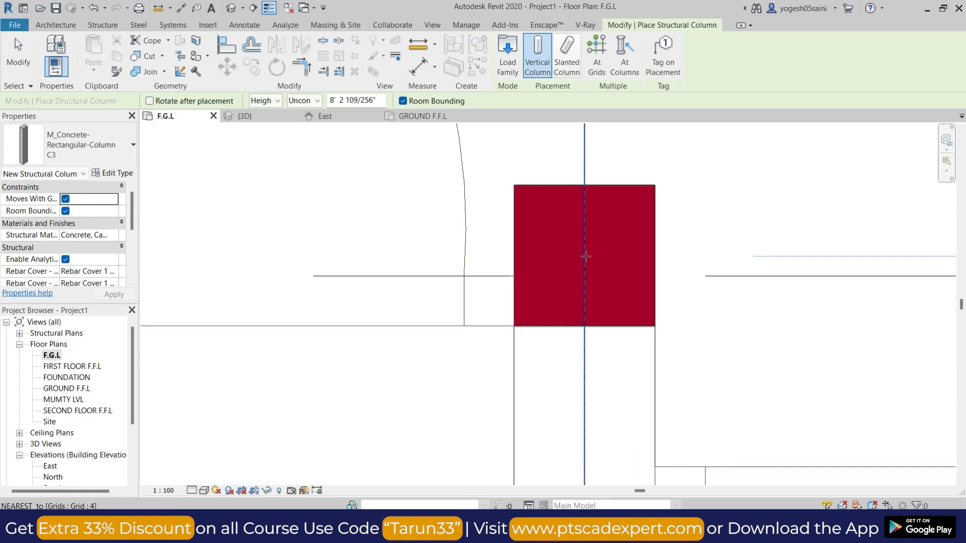
scroll(681, 259, "down", 5)
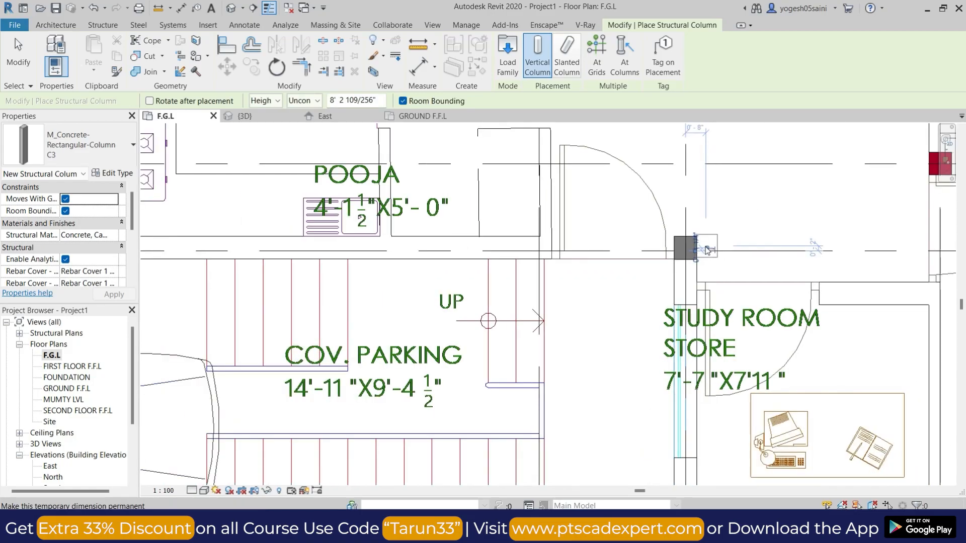
key("Escape")
key("Escape")
- Place a similar C2 column over the CAD column at the kitchen corner, grids D and 2
left_click(696, 424)
key("s")
scroll(371, 247, "up", 3)
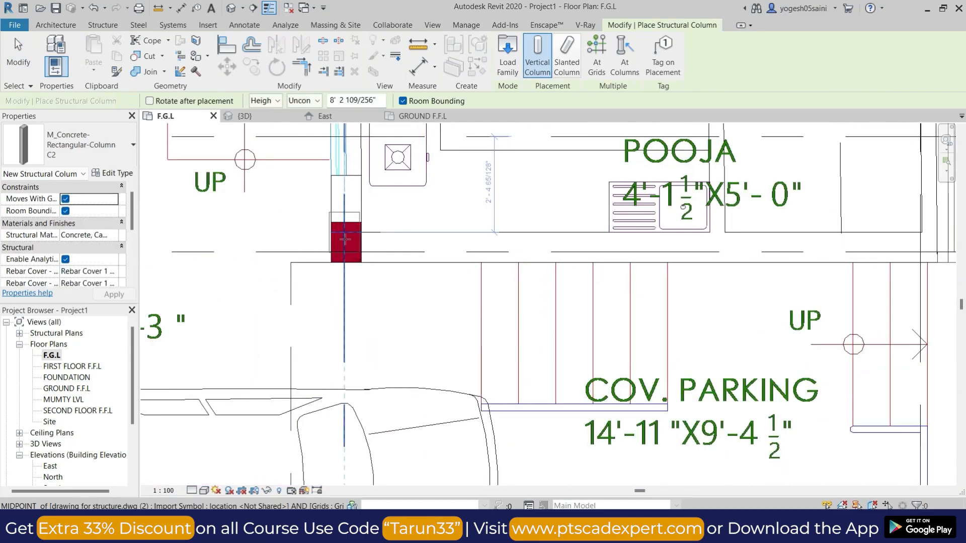
scroll(345, 246, "up", 2)
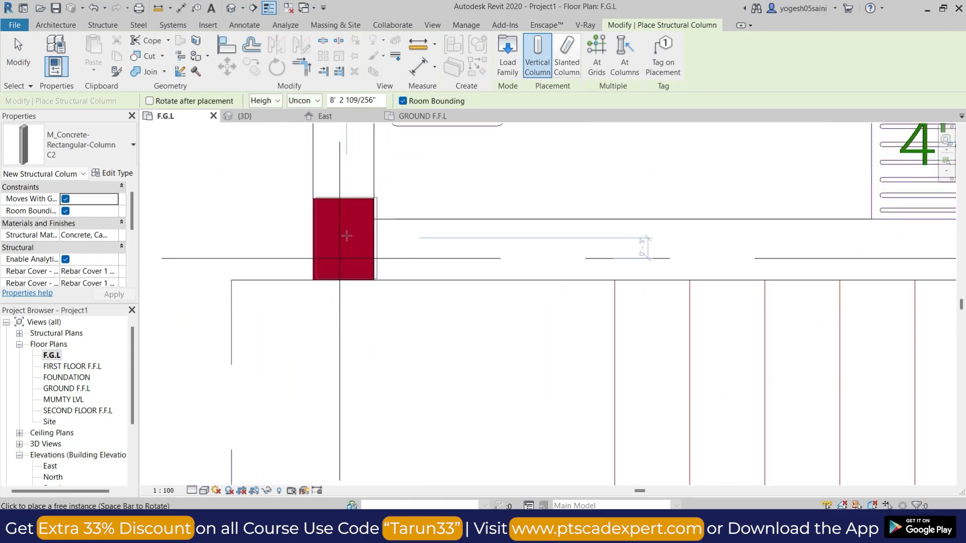
key("Escape")
key("Escape")
- Align the outer side face and lower face of the C2 column at grids D and 2 with the CAD column outline
key("a")
key("l")
scroll(312, 236, "up", 4)
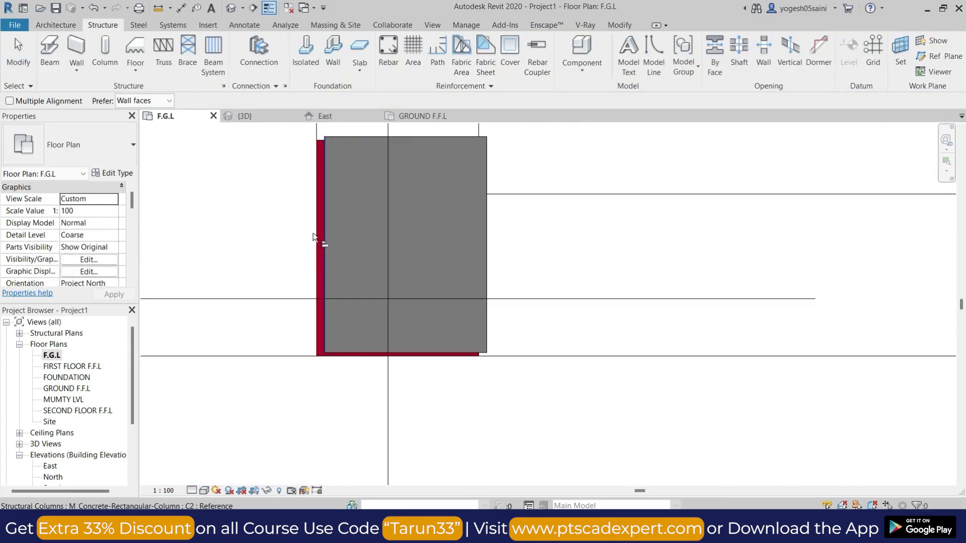
left_click(326, 222)
left_click(374, 352)
scroll(453, 360, "down", 5)
scroll(478, 360, "up", 4)
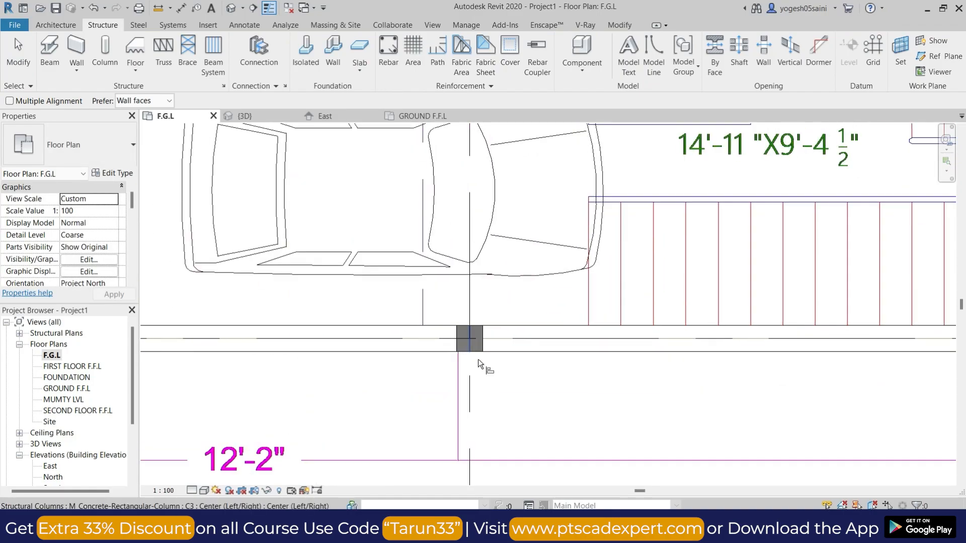
scroll(480, 353, "down", 4)
key("Escape")
scroll(477, 302, "down", 5)
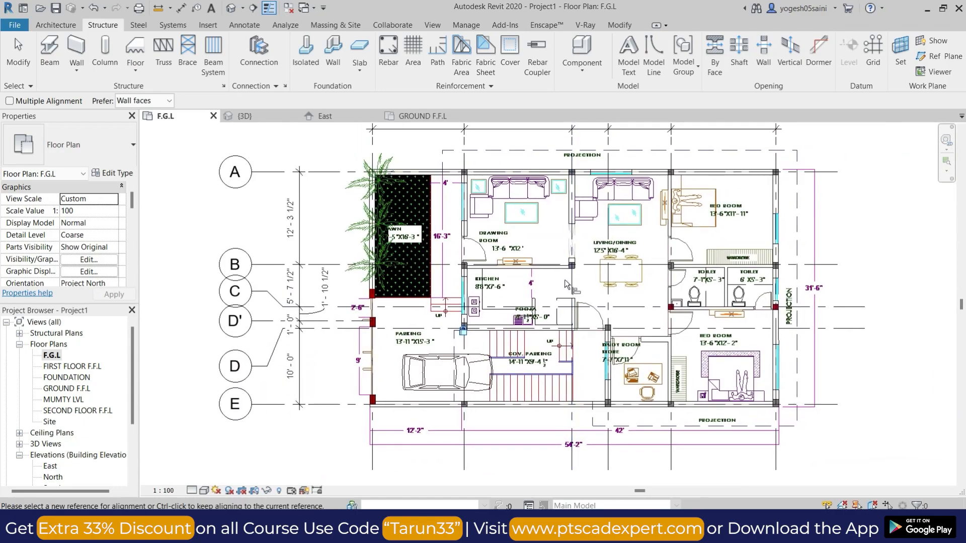
- Copy the two C3 columns on grid B at grids 5 and 6 straight down to the CAD columns below the toilets
scroll(629, 242, "up", 2)
scroll(689, 171, "up", 2)
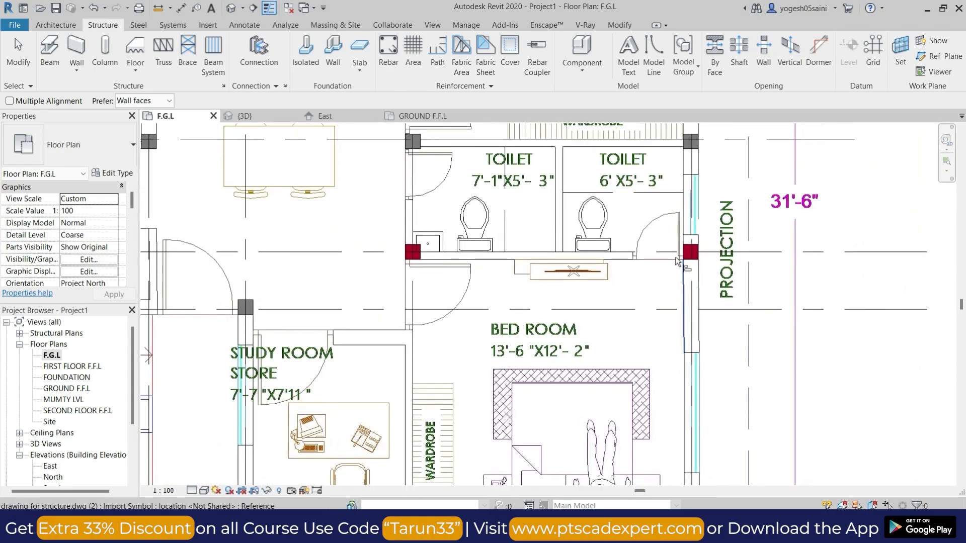
key("Escape")
left_click(691, 142)
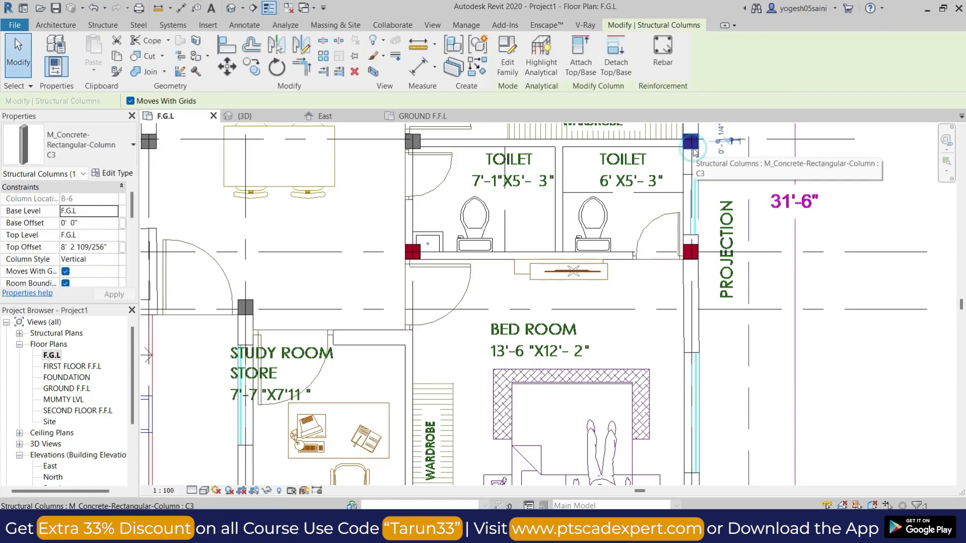
left_click(413, 142, "ctrl")
key("c")
key("o")
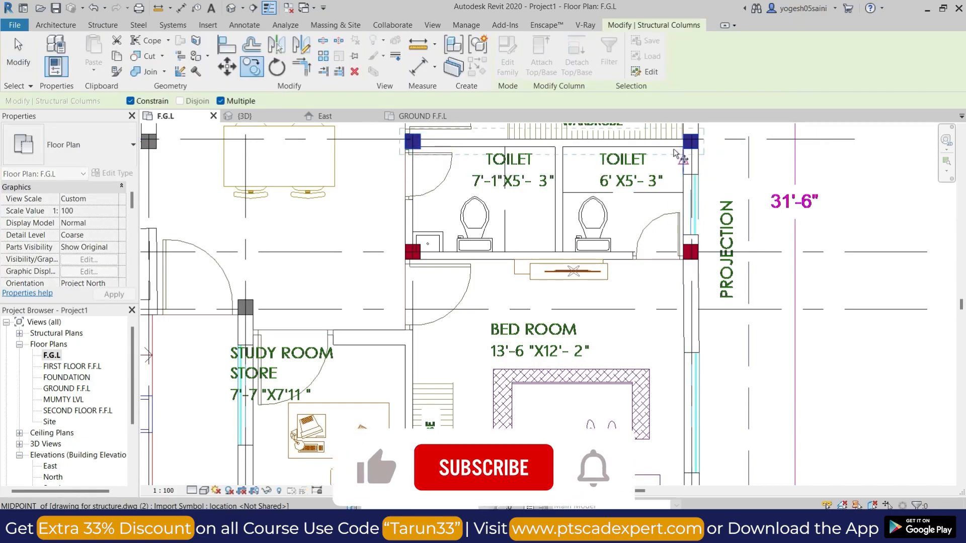
scroll(690, 151, "up", 3)
scroll(691, 149, "up", 3)
left_click(737, 156)
scroll(739, 297, "down", 3)
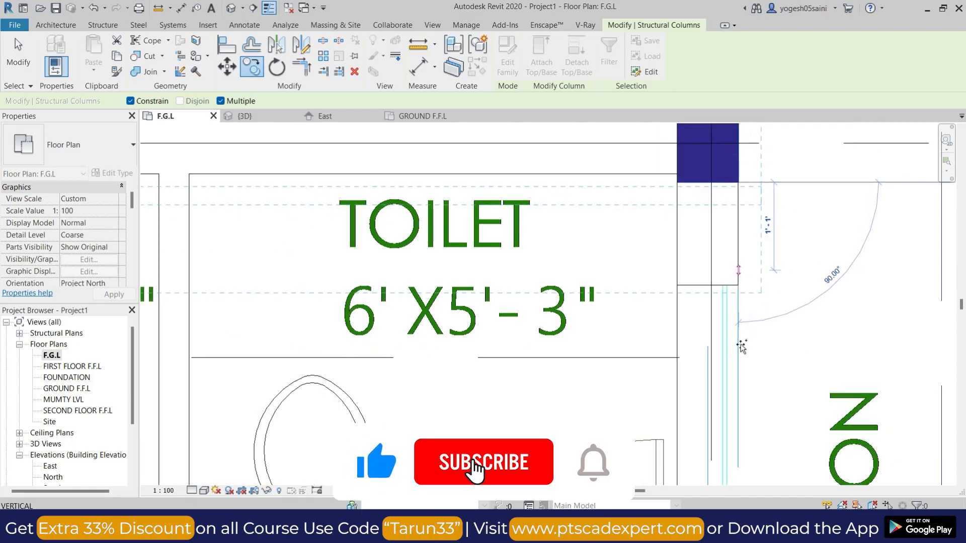
middle_click_drag(735, 450, 731, 280)
scroll(731, 282, "up", 6)
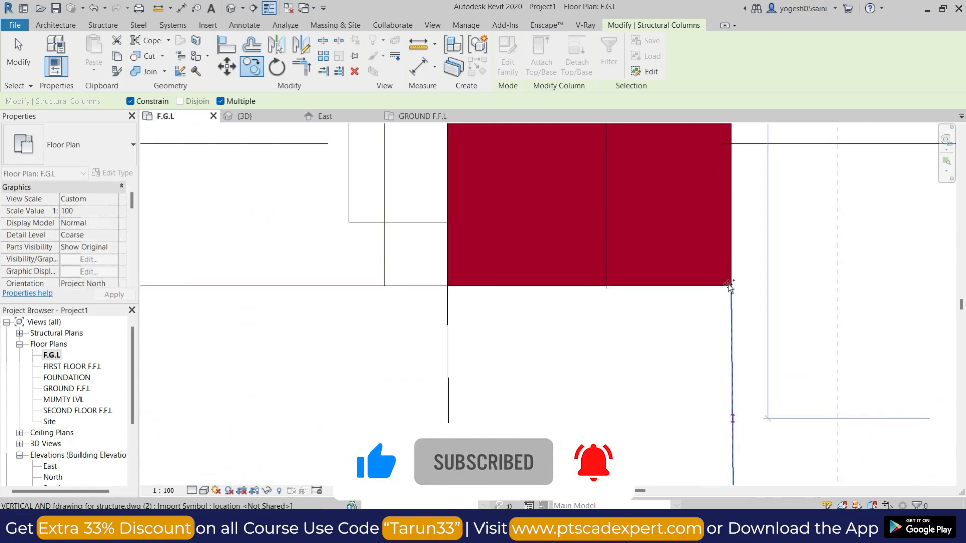
- Align the upper and inner side faces of the copied C3 column by the toilet's outer wall with the CAD column outline
key("a")
key("l")
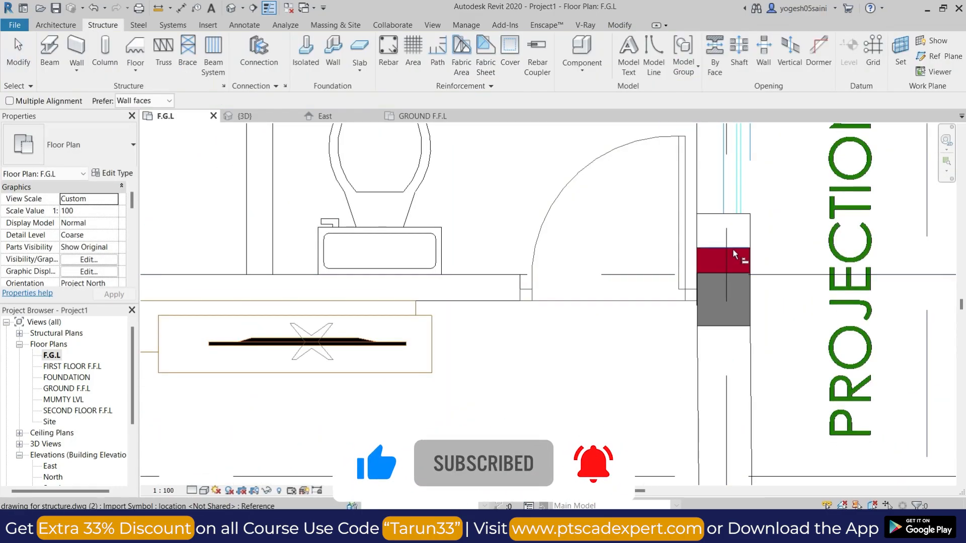
left_click(736, 249)
left_click(740, 274)
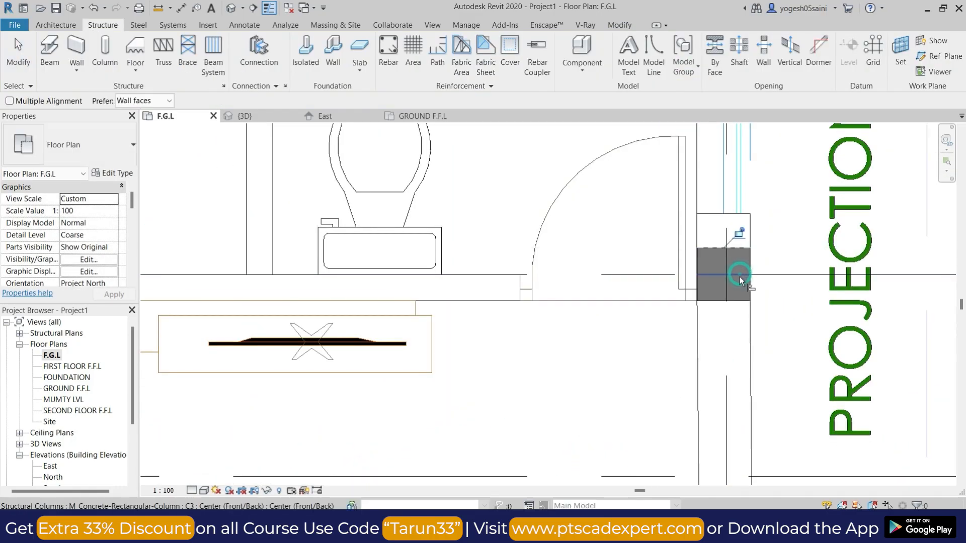
scroll(692, 278, "up", 3)
scroll(703, 285, "up", 3)
left_click(723, 451)
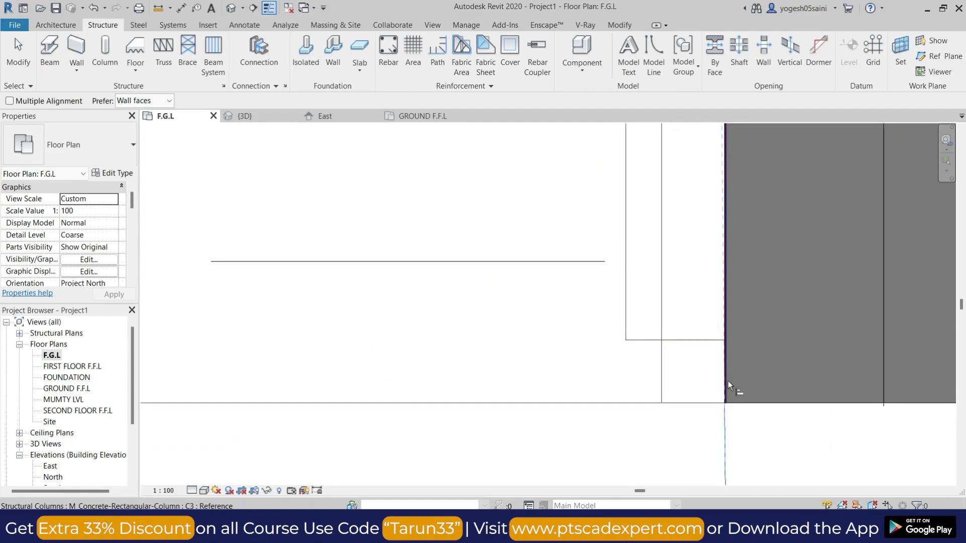
left_click(726, 381)
- Align the upper face of the copied C3 column at grid 5, below the toilets, with the CAD column outline
scroll(726, 375, "down", 3)
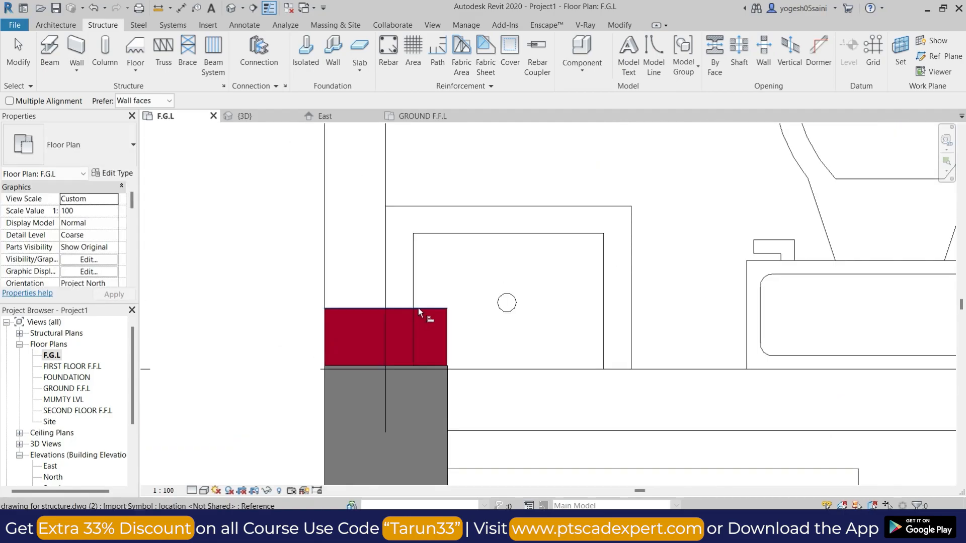
left_click(418, 308)
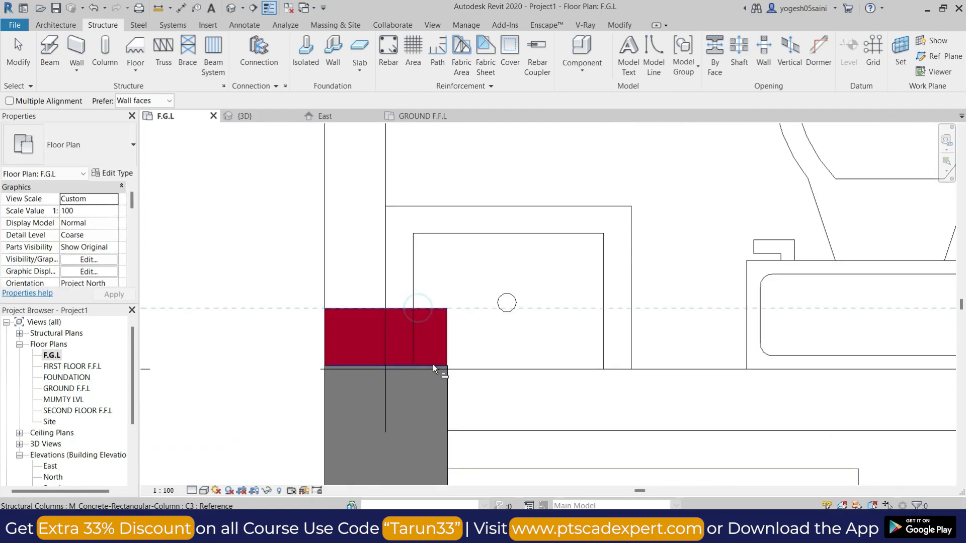
left_click(432, 366)
scroll(490, 332, "down", 5)
scroll(481, 324, "down", 6)
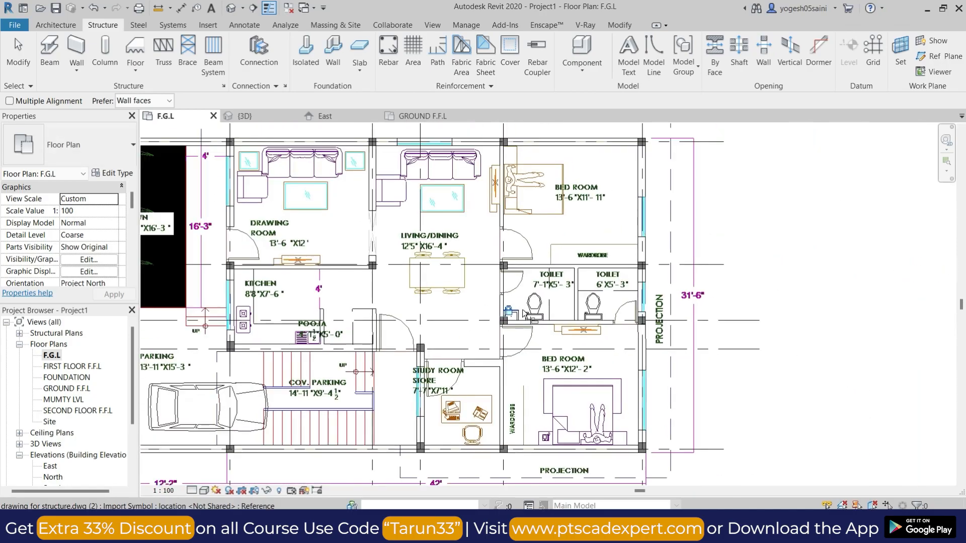
key("Escape")
key("Escape")
scroll(366, 323, "up", 4)
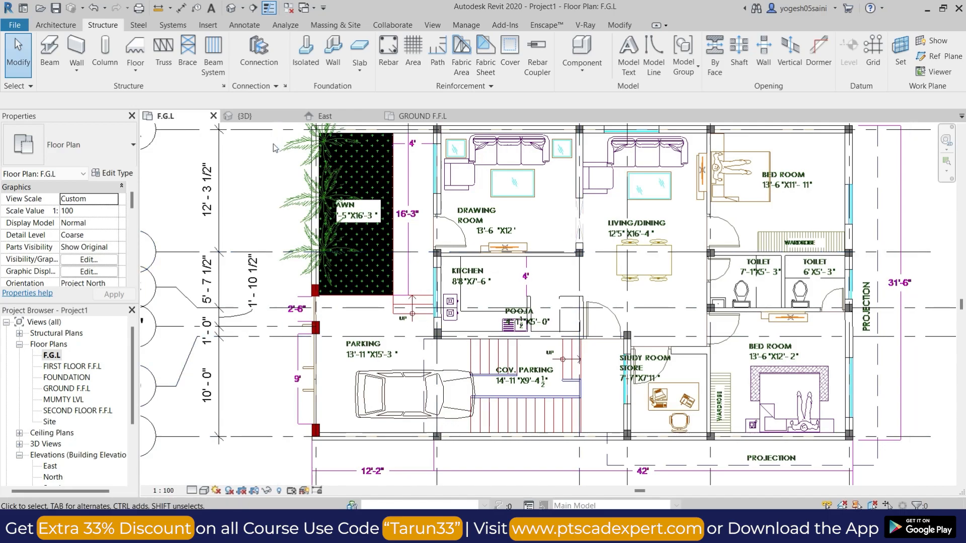
- Open the default 3D view with all the placed columns in sight
left_click(231, 8)
scroll(523, 354, "down", 2)
middle_click_drag(523, 355, 601, 322, "shift")
scroll(533, 318, "up", 4)
scroll(535, 321, "up", 2)
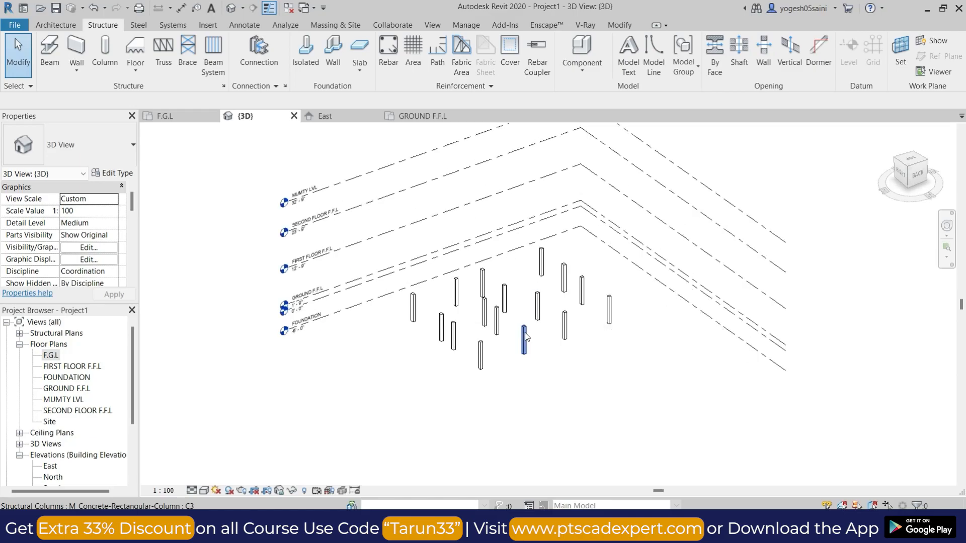
left_click(524, 337)
key("s")
key("a")
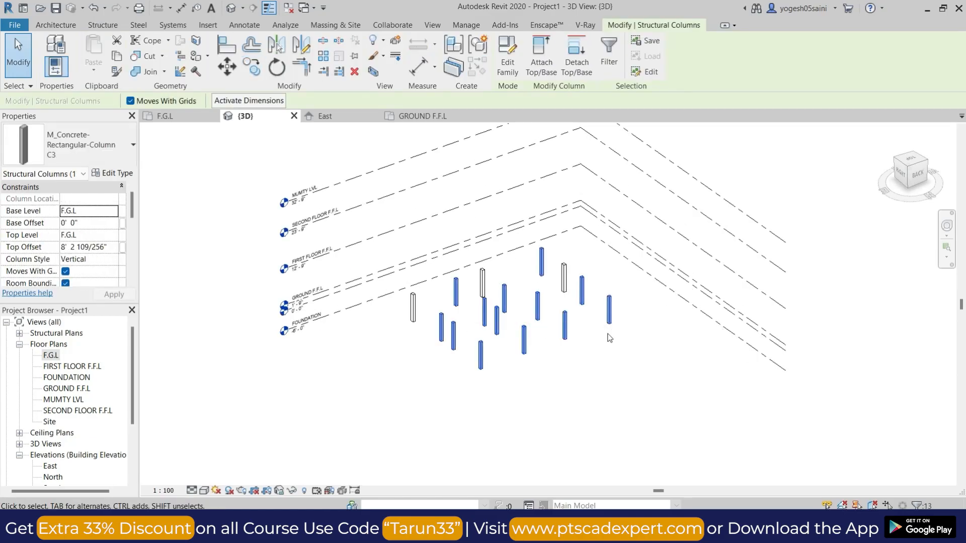
left_click(601, 395)
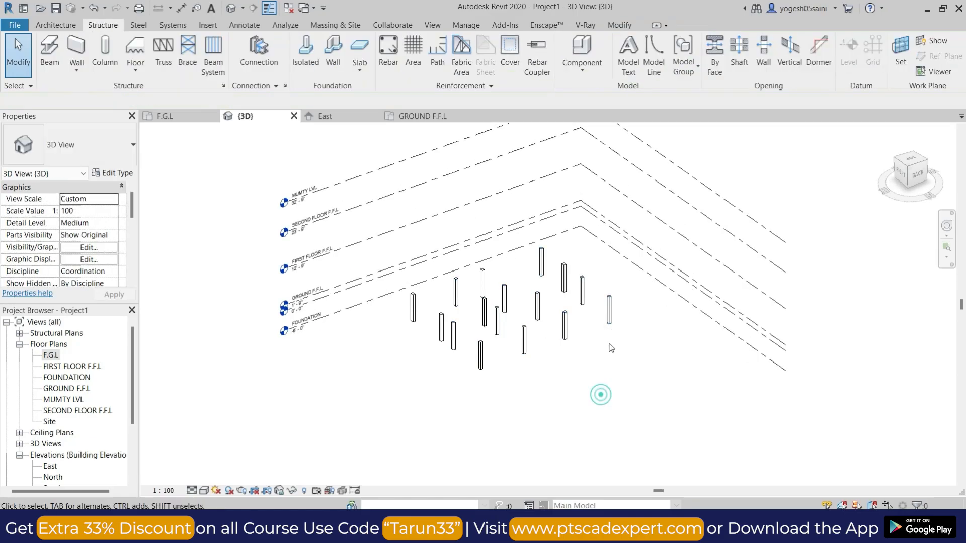
- Set the base level of all C3 columns to FOUNDATION and their top level to SECOND FLOOR F.F.L with zero top offset
left_click(609, 307)
key("s")
key("a")
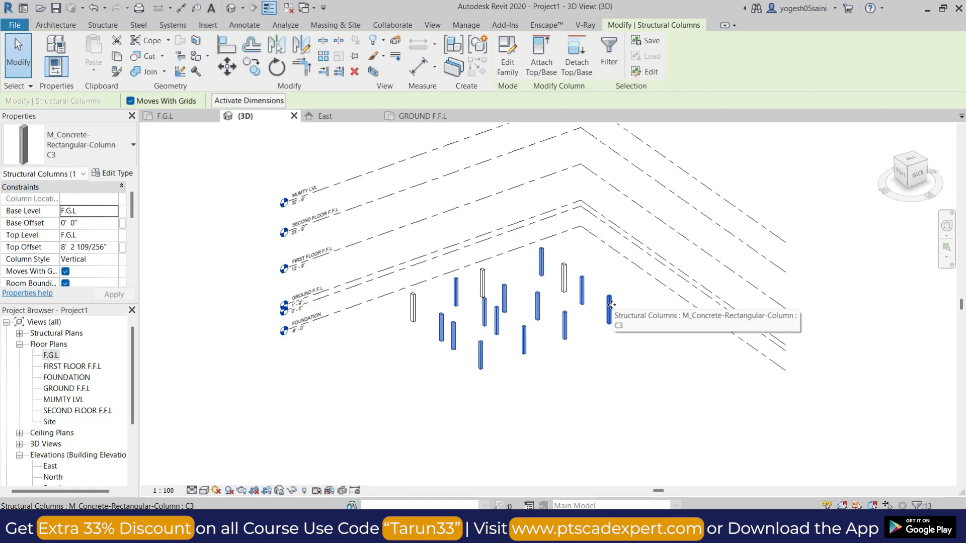
left_click(115, 211)
left_click(94, 221)
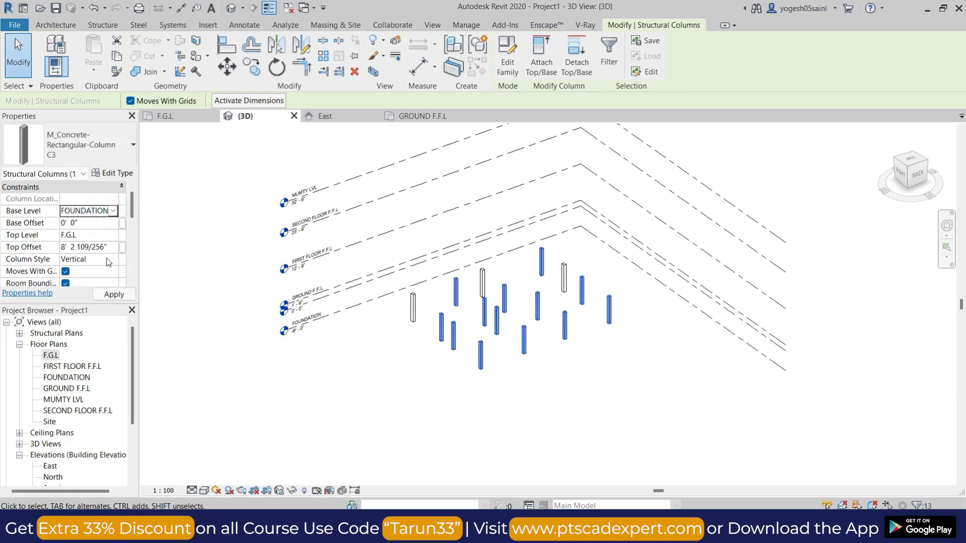
left_click(112, 235)
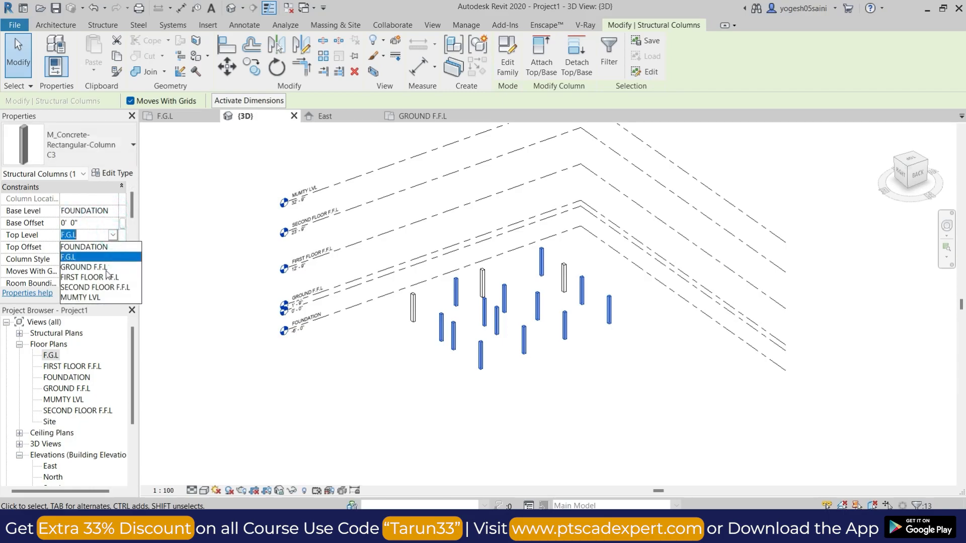
left_click(97, 287)
left_click(115, 295)
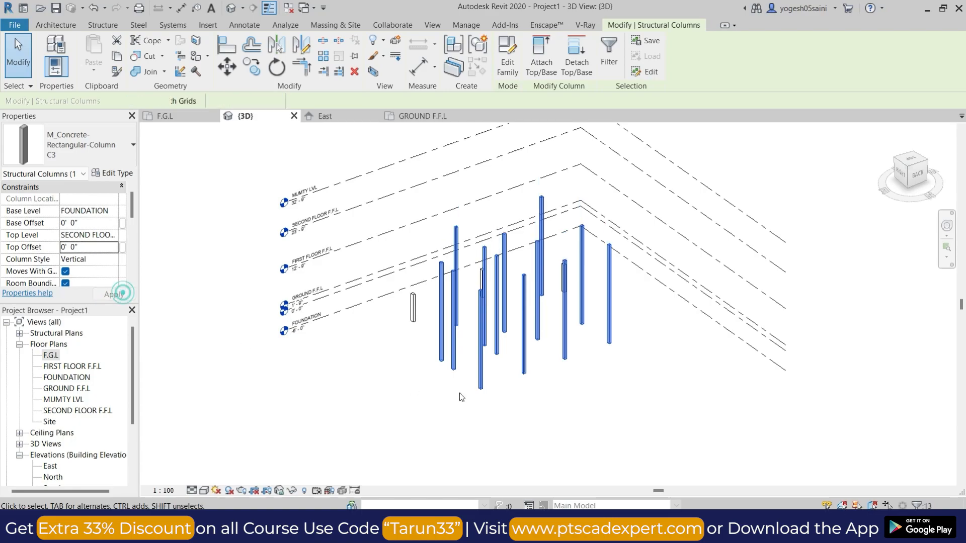
left_click(529, 415)
- Set the base level of all C2 columns to FOUNDATION and their top level to SECOND FLOOR F.F.L with zero top offset
scroll(538, 375, "down", 1)
middle_click_drag(543, 384, 569, 428, "shift")
scroll(558, 303, "up", 3)
left_click(558, 301)
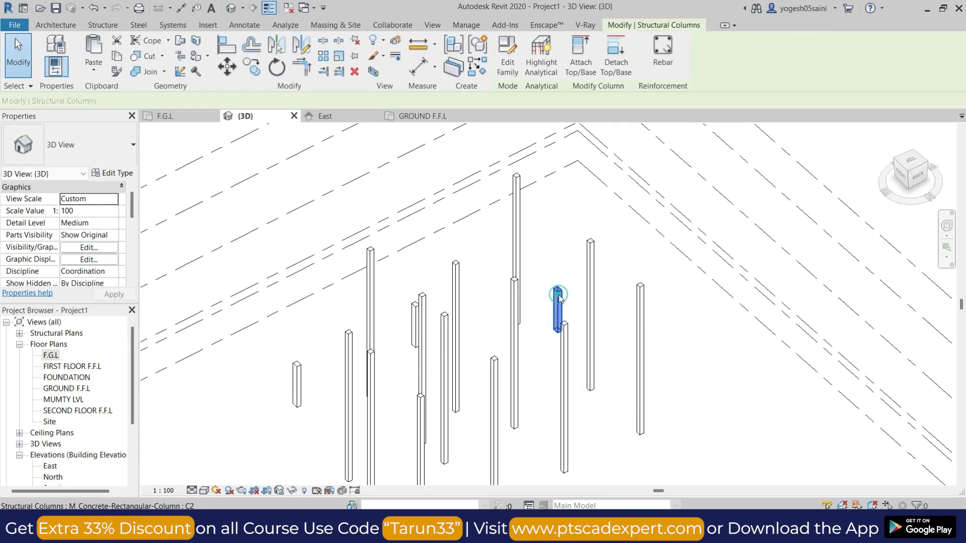
key("s")
key("a")
scroll(558, 299, "down", 2)
middle_click_drag(545, 319, 343, 428, "shift")
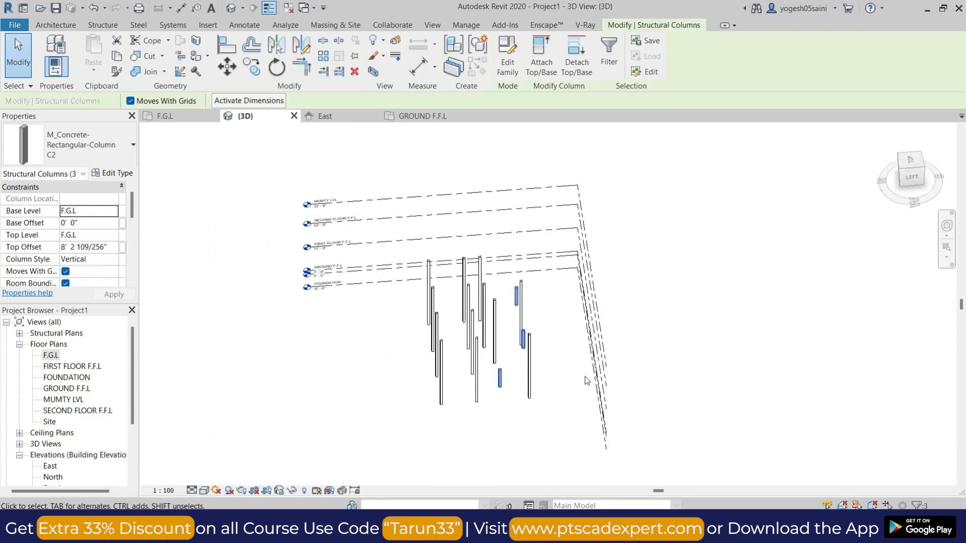
left_click(115, 212)
left_click(92, 221)
left_click(113, 250)
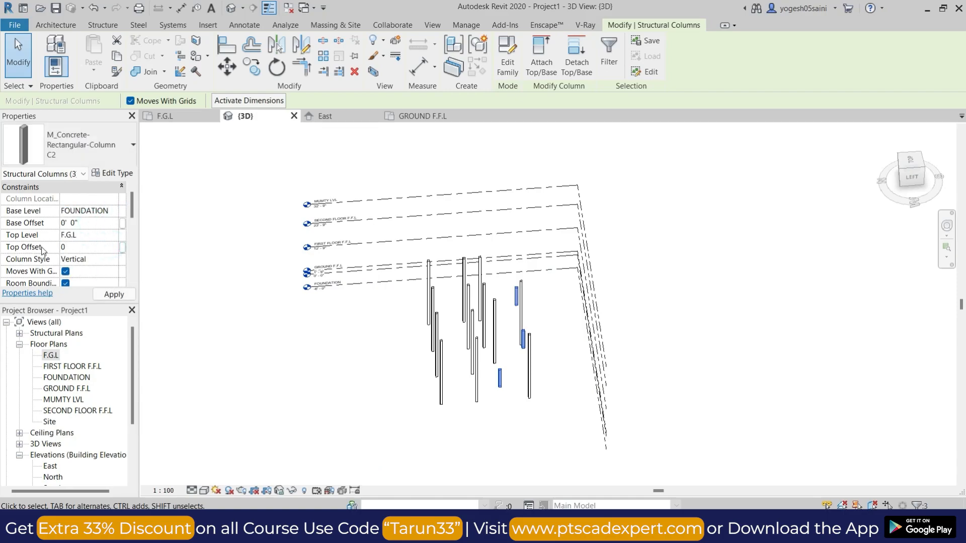
left_click(111, 236)
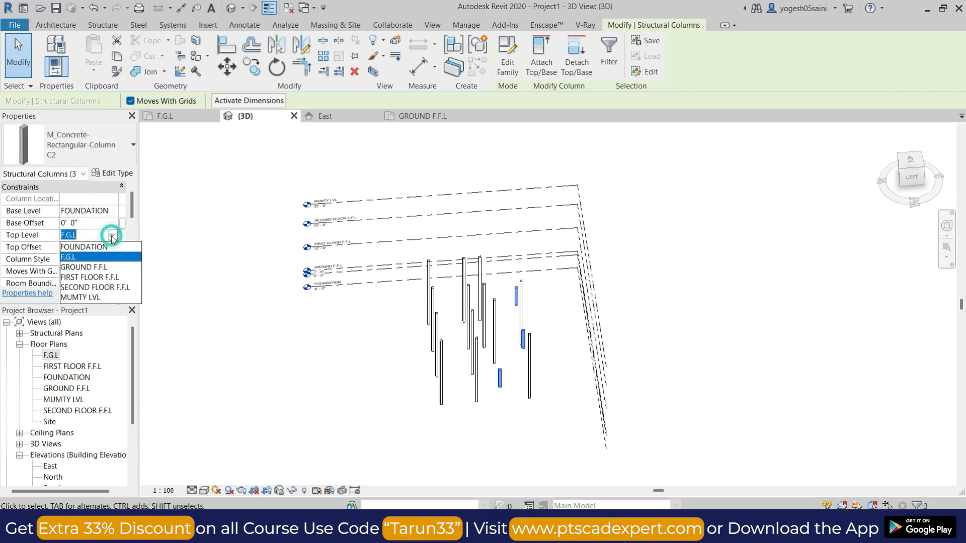
left_click(88, 288)
left_click(114, 295)
left_click(734, 330)
scroll(649, 337, "down", 2)
middle_click_drag(539, 400, 541, 438, "shift")
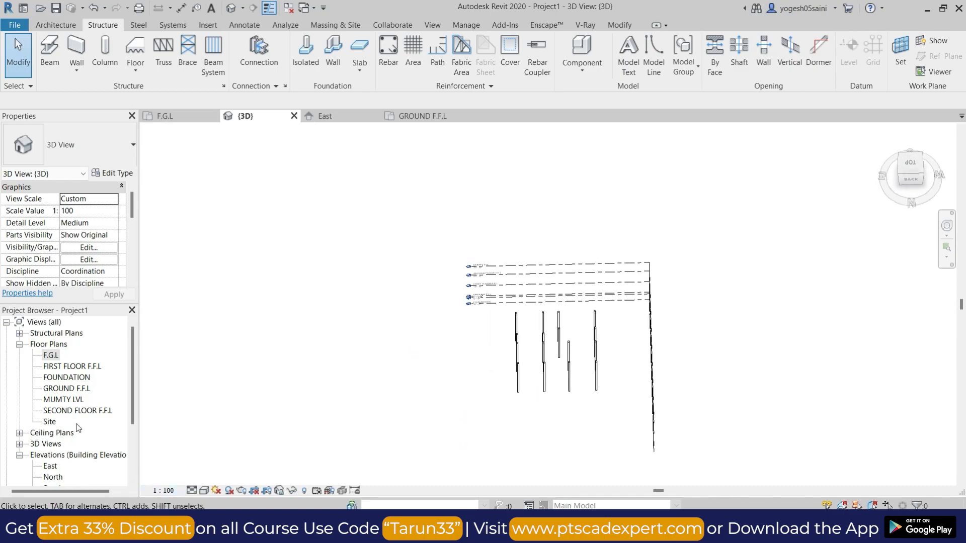
- In the F.G.L plan, set the top level of the four staircase columns on grids D and E at grids 2 and 4 to MUMTY LVL
double_click(51, 355)
middle_click_drag(440, 439, 439, 321)
left_click(430, 320)
left_click(430, 217, "ctrl")
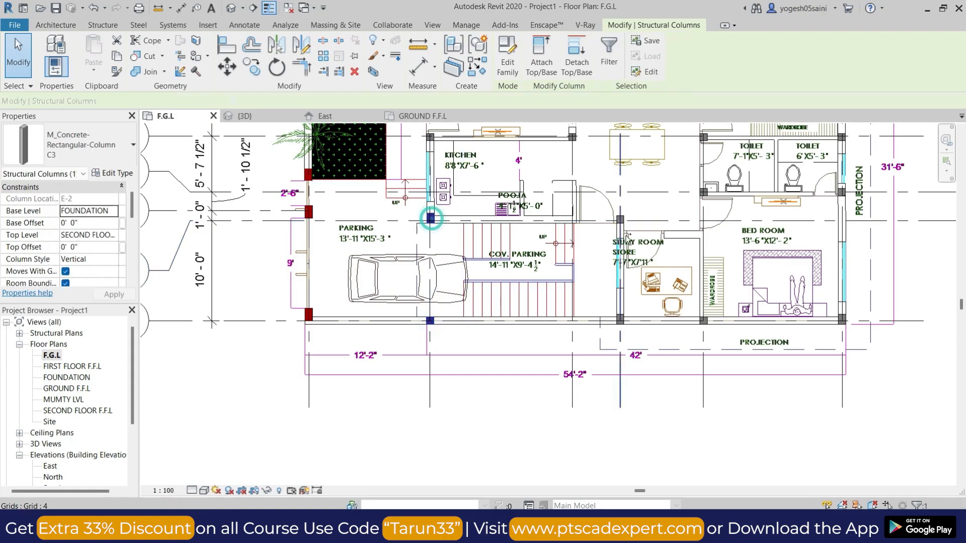
left_click(623, 220, "ctrl")
left_click(622, 320, "ctrl")
scroll(622, 321, "down", 3)
middle_click_drag(659, 380, 625, 362)
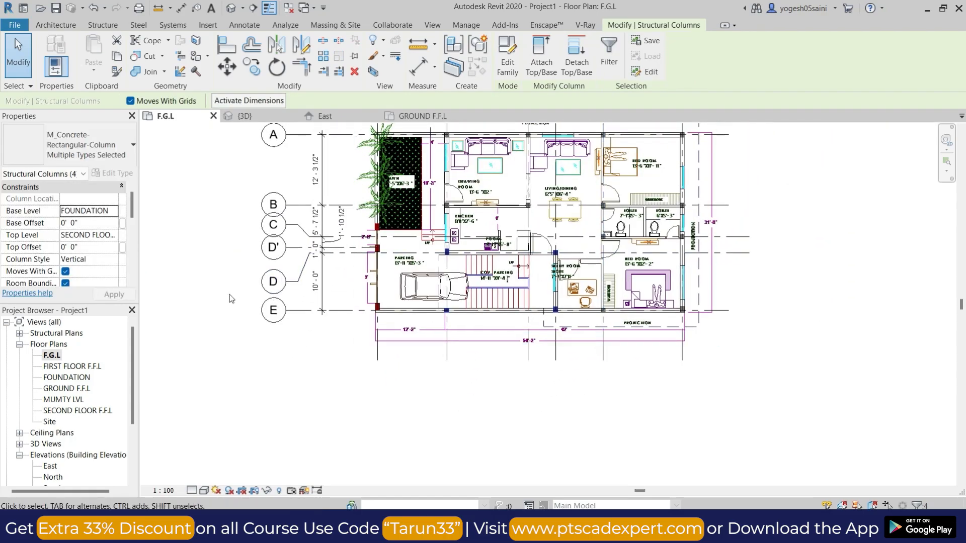
left_click(111, 236)
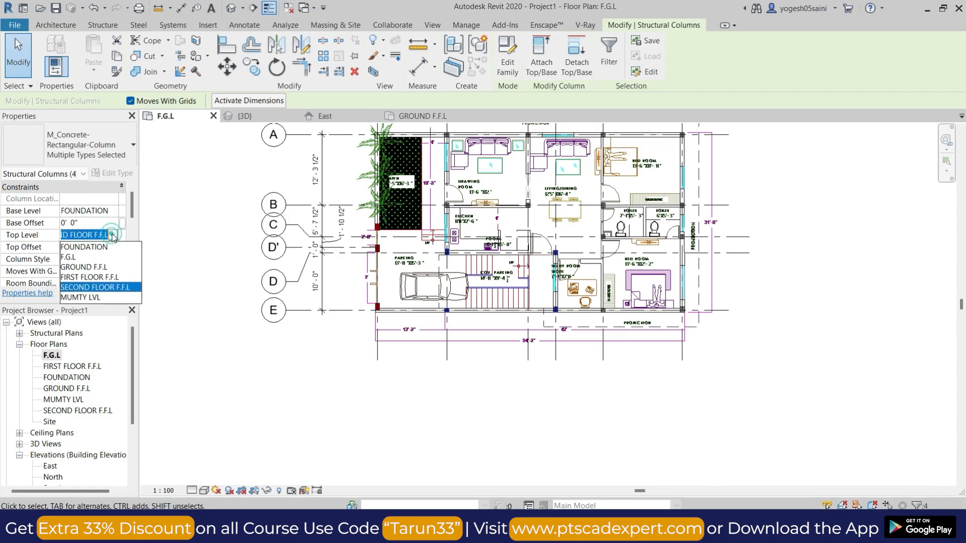
left_click(90, 298)
left_click(114, 295)
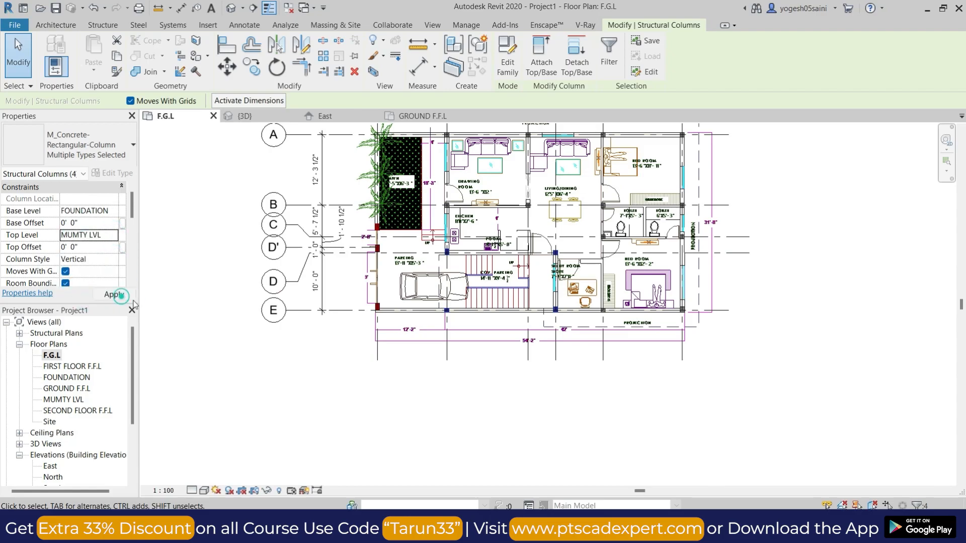
left_click(582, 427)
- Inspect the column heights in the 3D view and check their bases against the levels in the East elevation
left_click(231, 8)
middle_click_drag(674, 282, 455, 276, "shift")
scroll(581, 288, "up", 3)
middle_click_drag(569, 282, 619, 386, "shift")
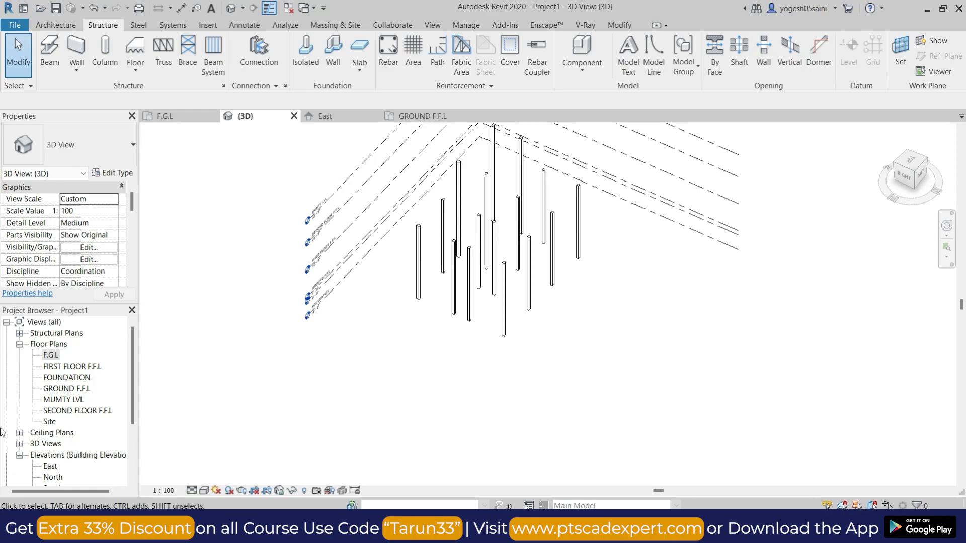
double_click(48, 469)
scroll(572, 401, "down", 2)
middle_click_drag(584, 409, 589, 386)
scroll(579, 372, "up", 4)
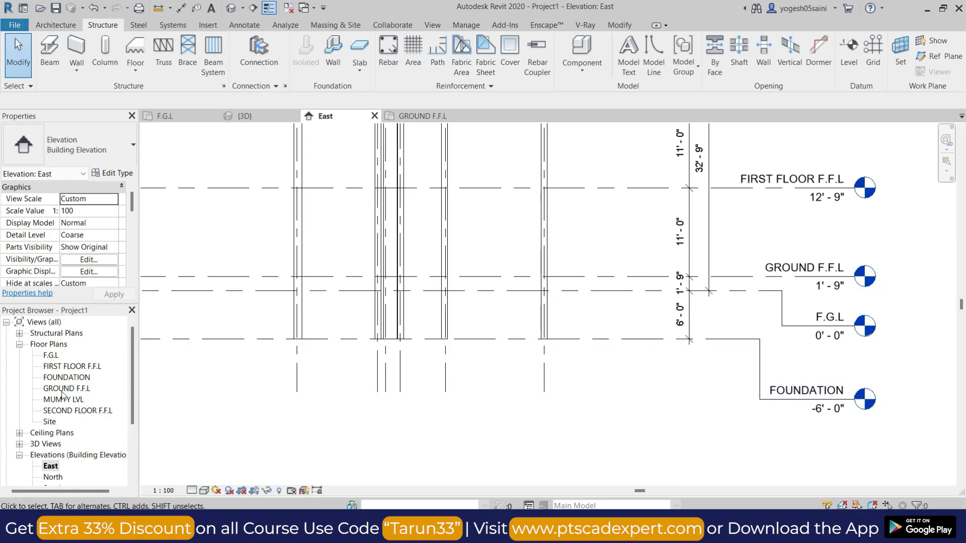
- From the F.G.L plan, start an isolated foundation and duplicate the 1800 x 1200 x 450mm rectangular footing type as 1500X1500X450
double_click(51, 355)
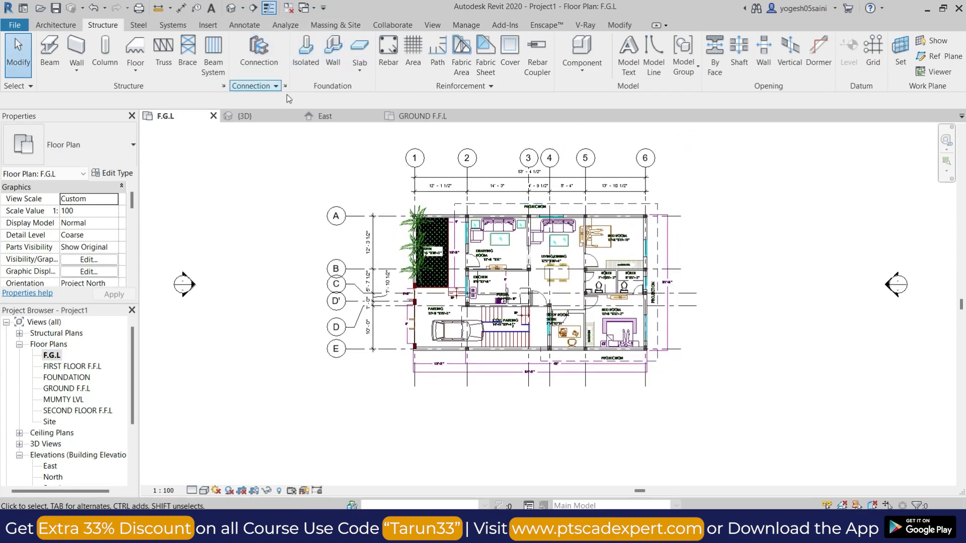
left_click(304, 51)
left_click(123, 145)
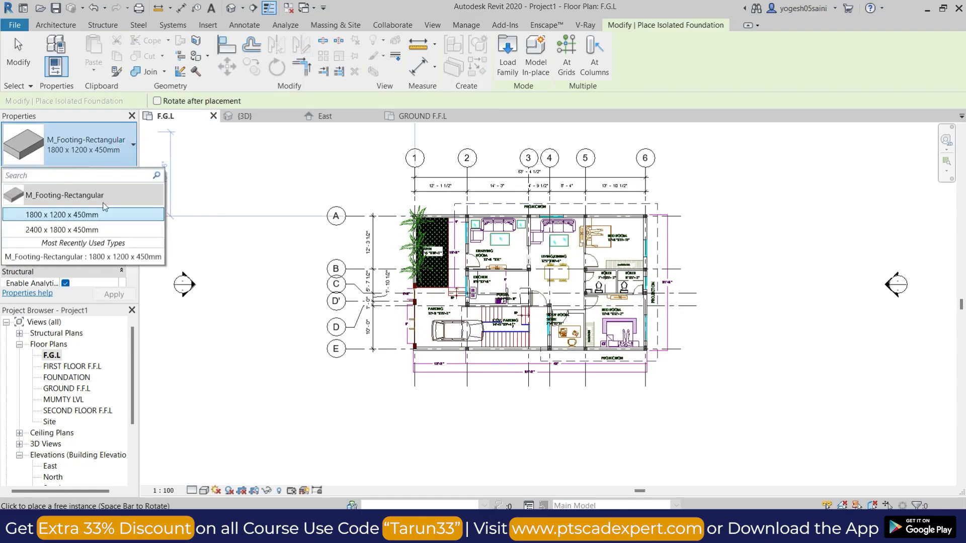
left_click(119, 146)
left_click(118, 174)
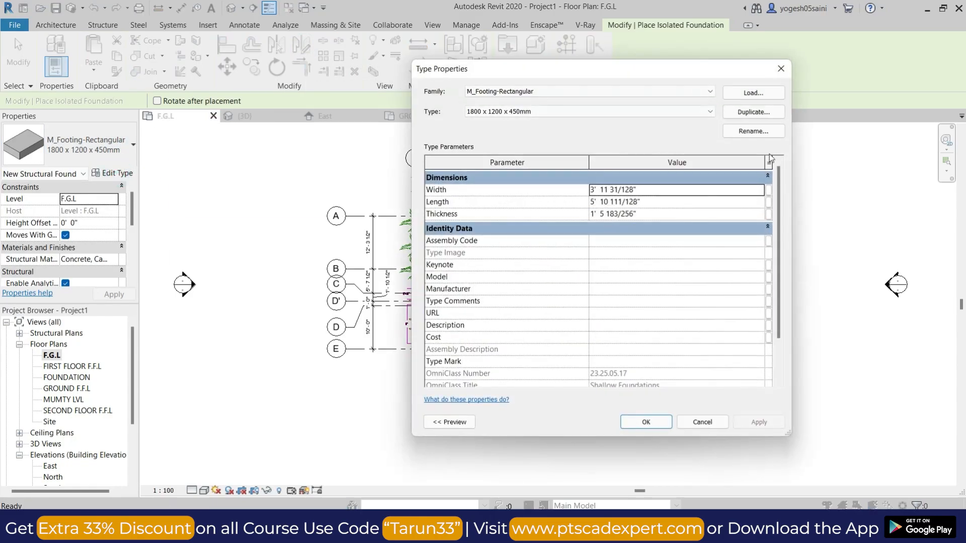
left_click(753, 112)
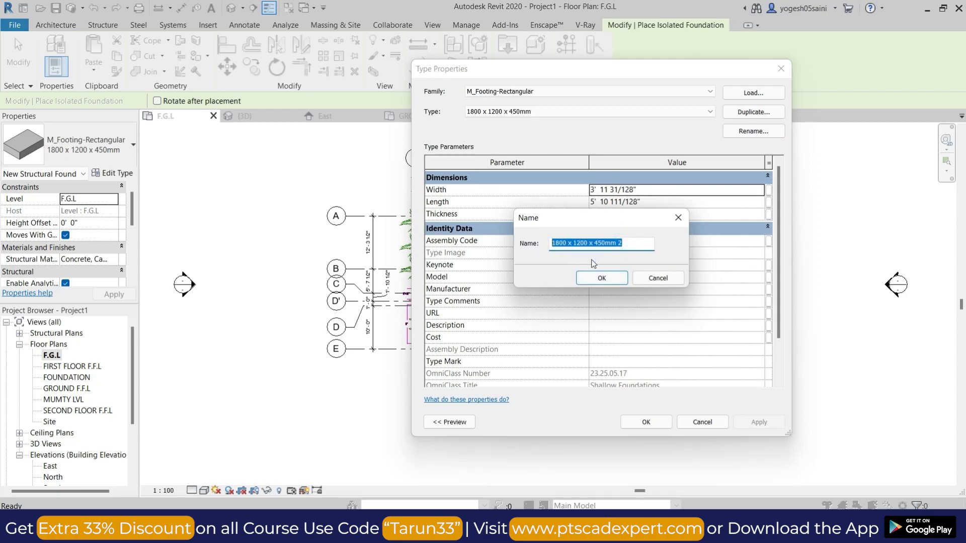
type("1500X1500X450")
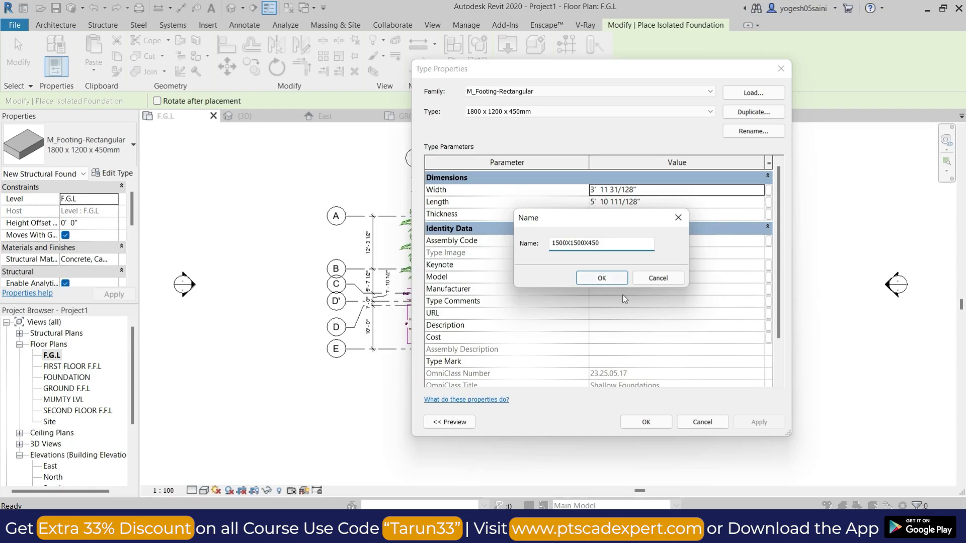
left_click(618, 279)
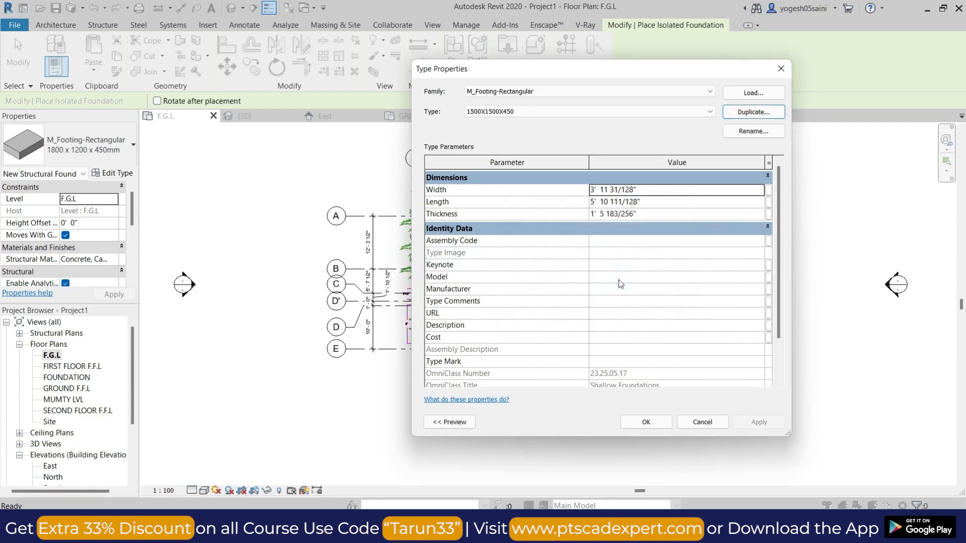
- Set the 1500X1500X450 footing type's width and length to 5' and its thickness to 1.5'
left_click(662, 189)
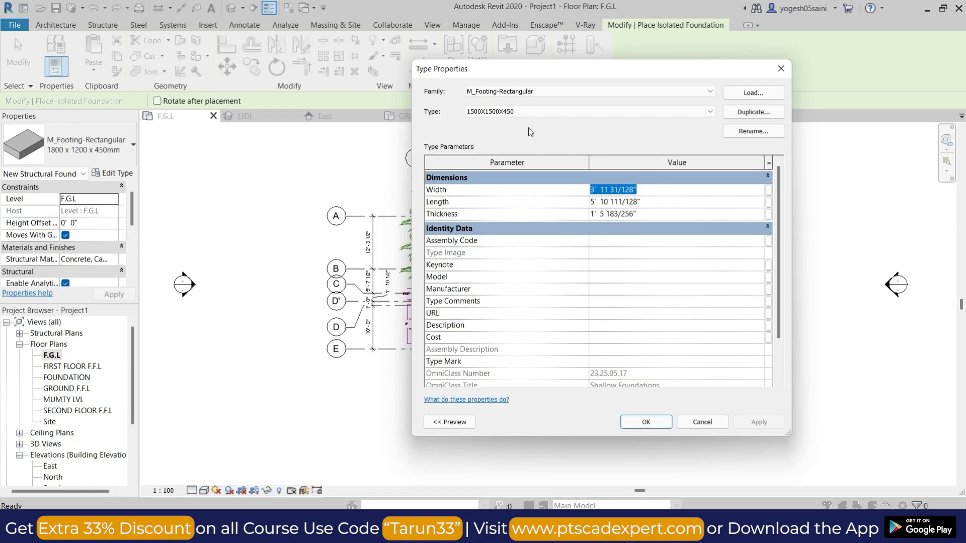
left_click(662, 187)
type("5")
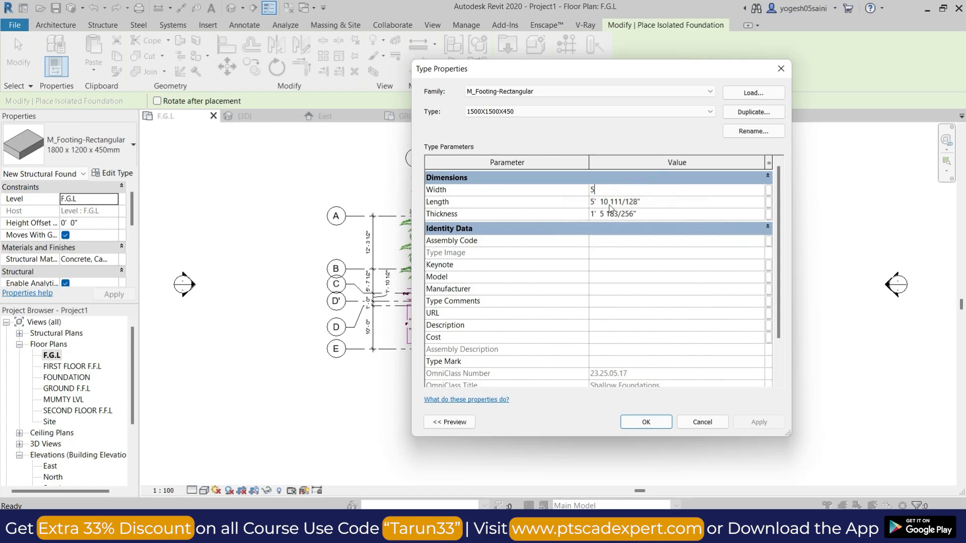
left_click(662, 202)
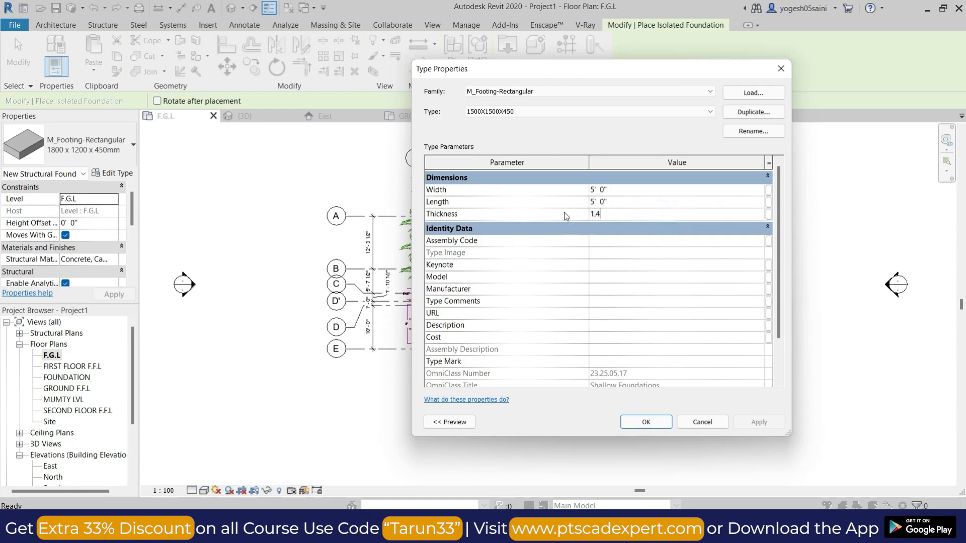
type("\"")
key("Return")
key("Return")
type("1.5'")
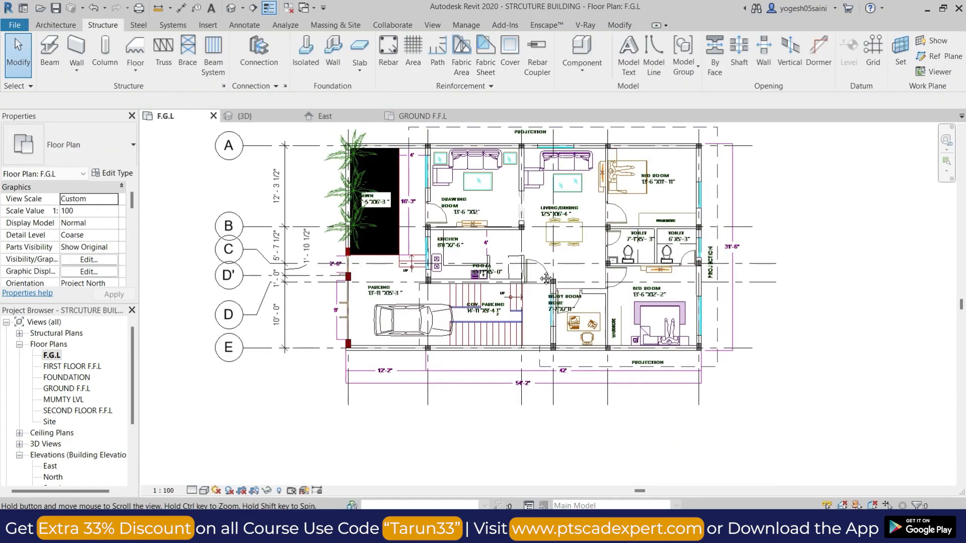
- In the FOUNDATION plan, place a 1500X1500X450 isolated footing centred under the first column on grid A
middle_click_drag(546, 279, 543, 298)
scroll(539, 274, "up", 1)
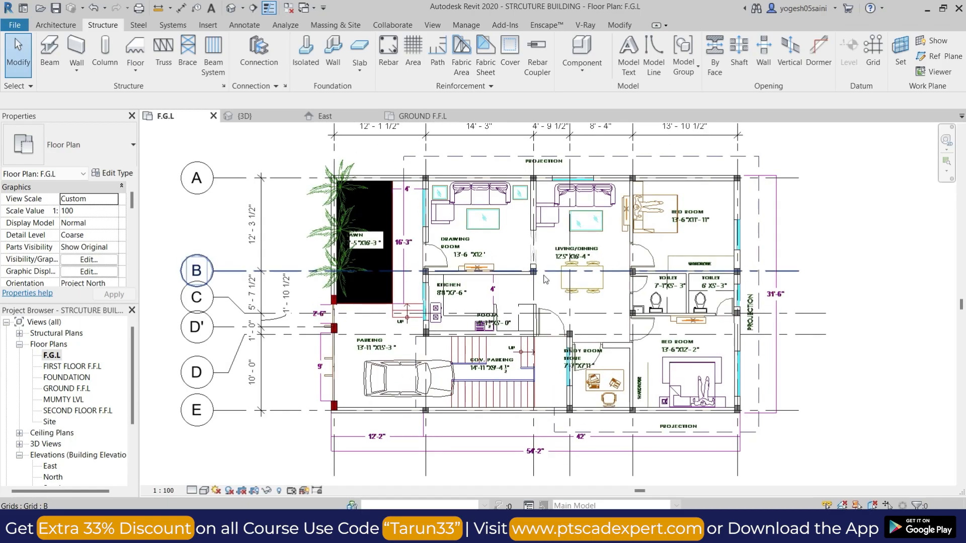
left_click(304, 56)
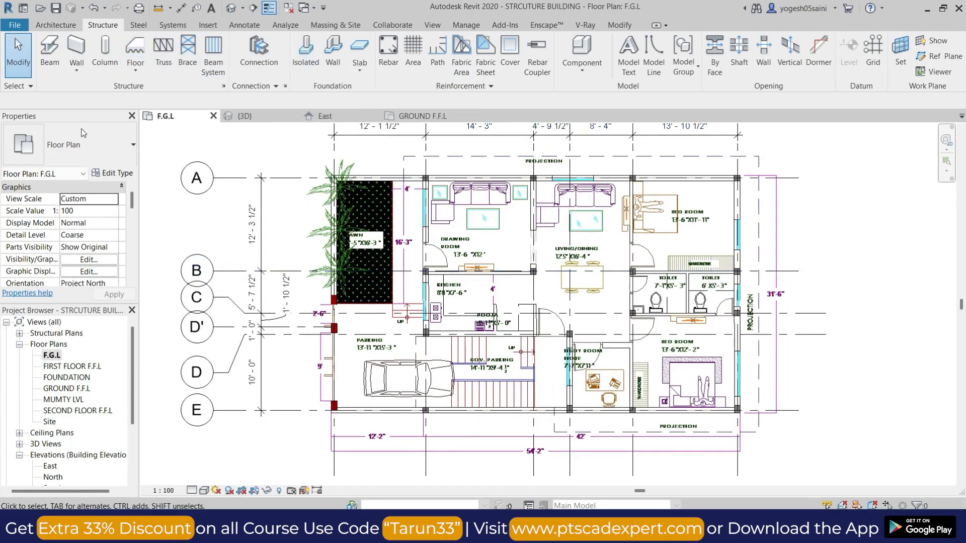
scroll(424, 180, "up", 6)
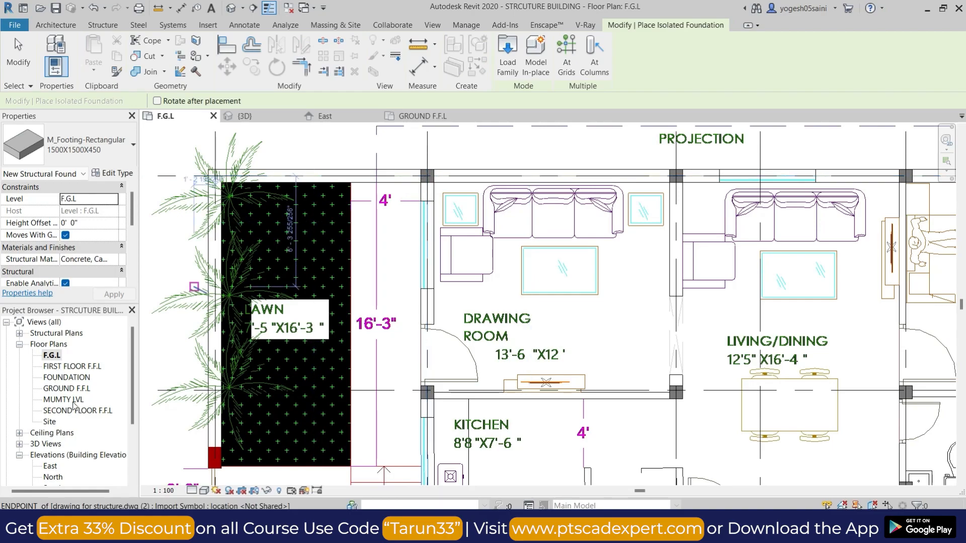
double_click(79, 376)
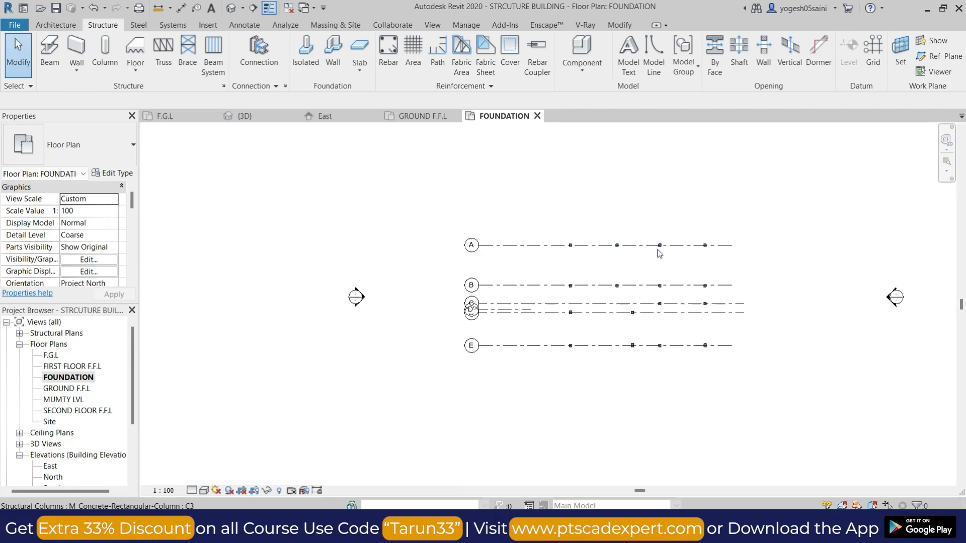
left_click(313, 54)
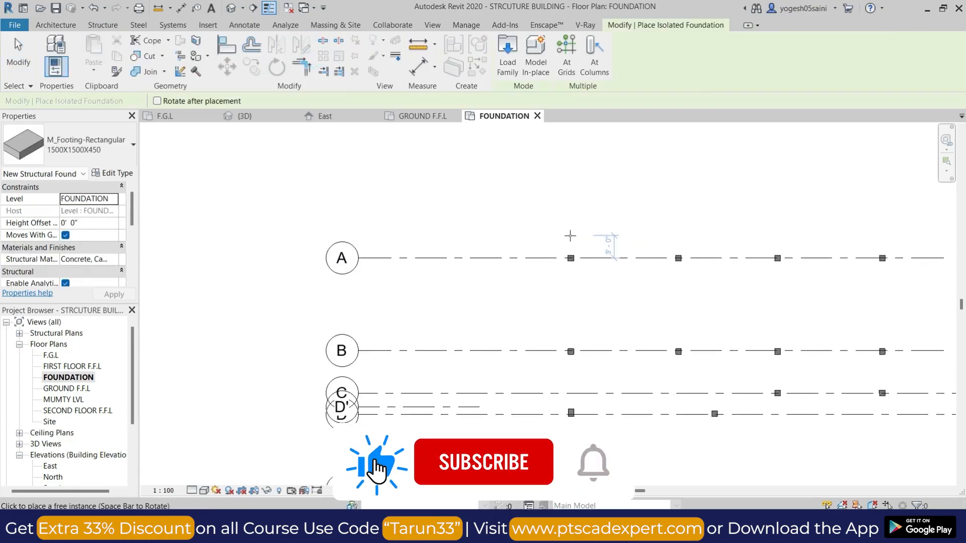
scroll(569, 236, "up", 5)
left_click(593, 236)
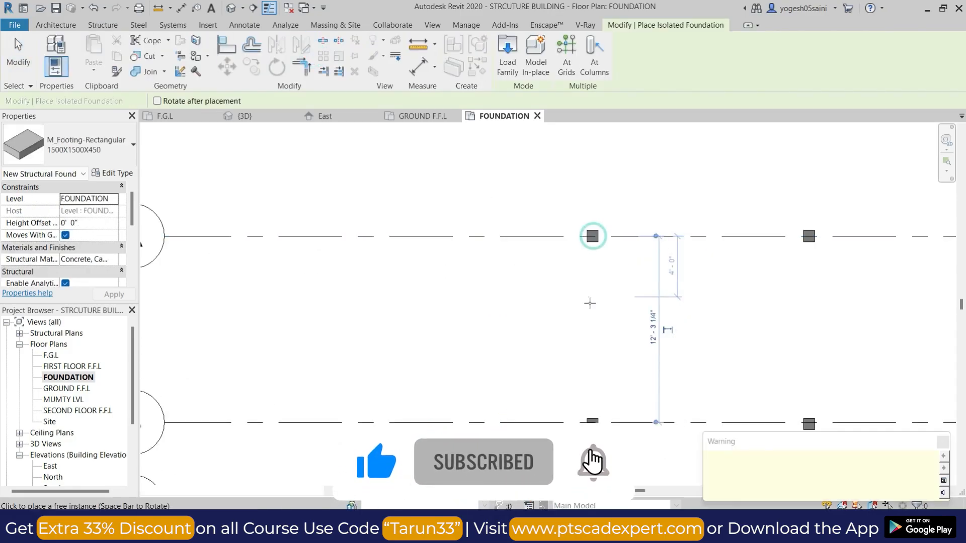
- Inspect the newly placed footing beneath its column in the 3D view
left_click(230, 9)
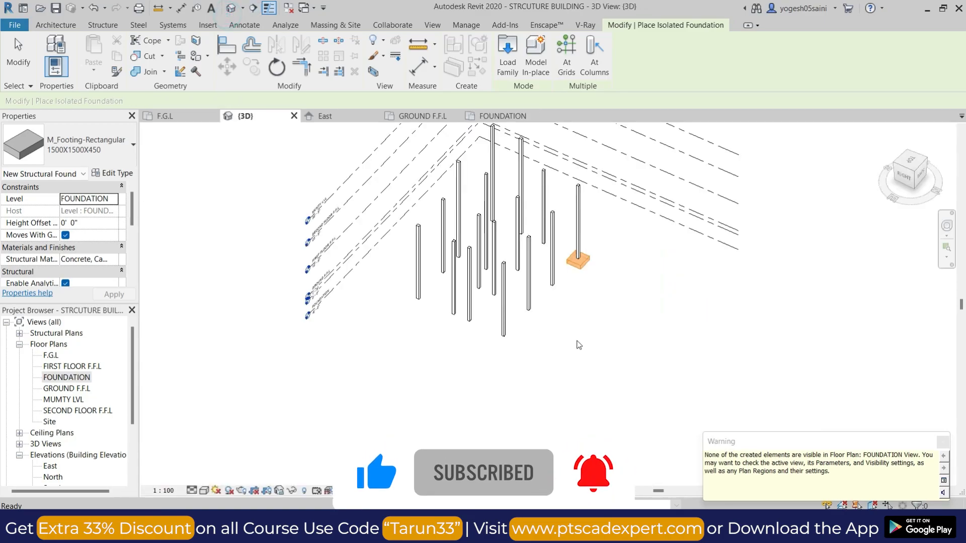
scroll(578, 345, "down", 2)
middle_click_drag(599, 325, 647, 254, "shift")
key("Escape")
scroll(558, 337, "up", 3)
left_click(587, 252)
middle_click_drag(635, 342, 684, 382)
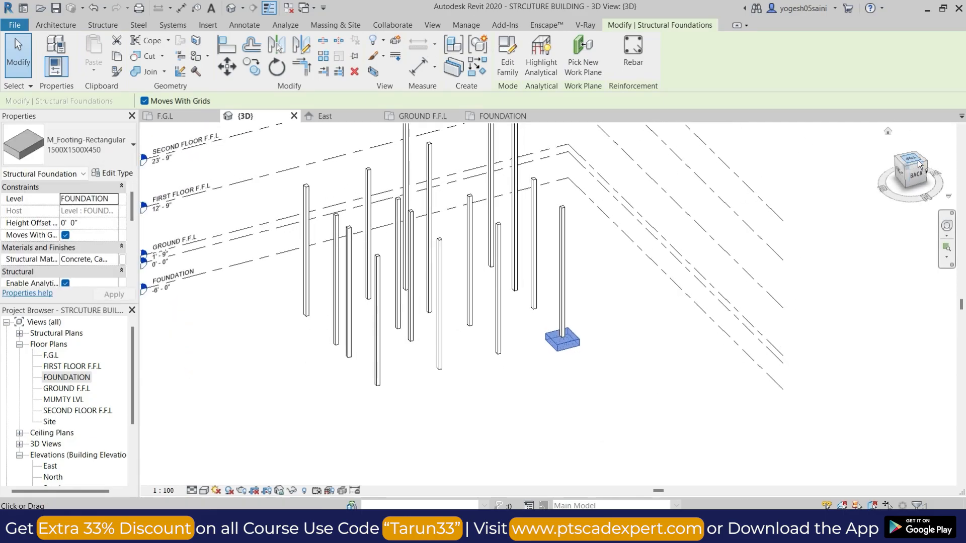
- From the top of the 3D model, create a similar 1500X1500X450 footing under the neighbouring column on grid B
left_click(918, 159)
scroll(611, 246, "down", 3)
middle_click_drag(637, 259, 682, 324)
middle_click_drag(706, 374, 706, 374)
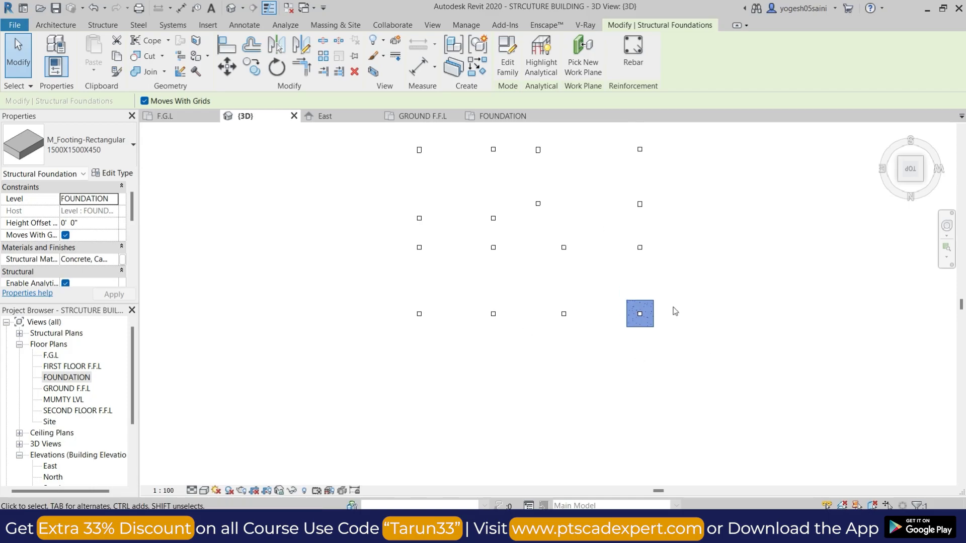
left_click(731, 293)
left_click(653, 303)
key("c")
key("s")
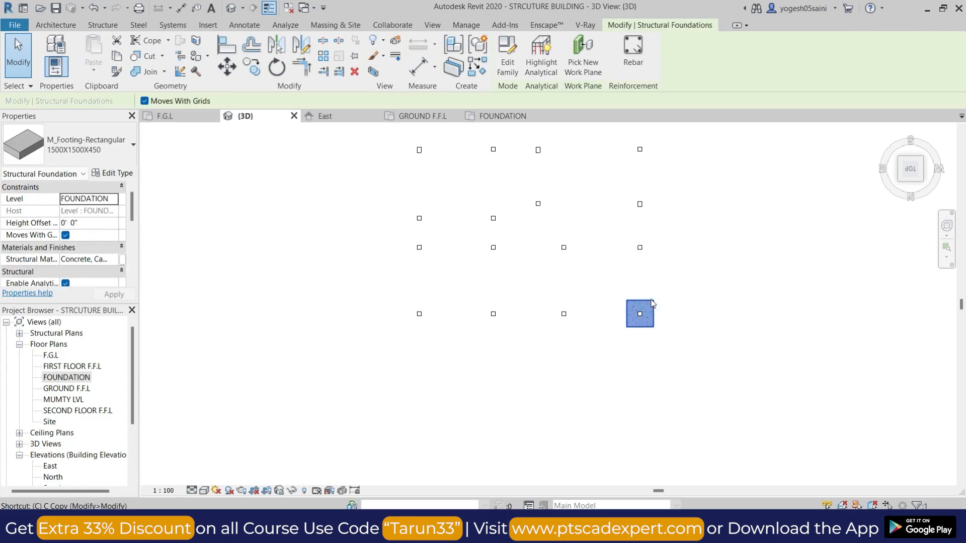
scroll(649, 300, "up", 2)
scroll(640, 206, "up", 4)
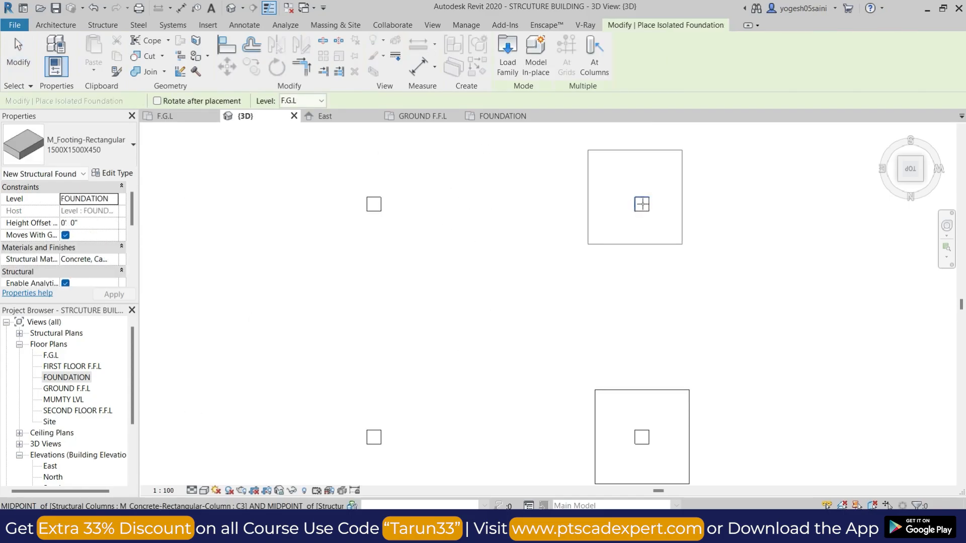
left_click(640, 206)
- Place more 1500X1500X450 footings along the same outer column line and under the next column on grid E
scroll(641, 203, "down", 3)
scroll(648, 252, "down", 2)
scroll(641, 257, "up", 4)
scroll(638, 233, "down", 5)
middle_click_drag(643, 253, 637, 426)
scroll(639, 298, "up", 4)
left_click(624, 285)
scroll(557, 295, "down", 2)
middle_click_drag(607, 296, 445, 281)
scroll(457, 278, "up", 3)
left_click(456, 277)
- Place 1500X1500X450 footings centred under all the remaining columns and finish the placement
middle_click_drag(290, 281, 496, 284)
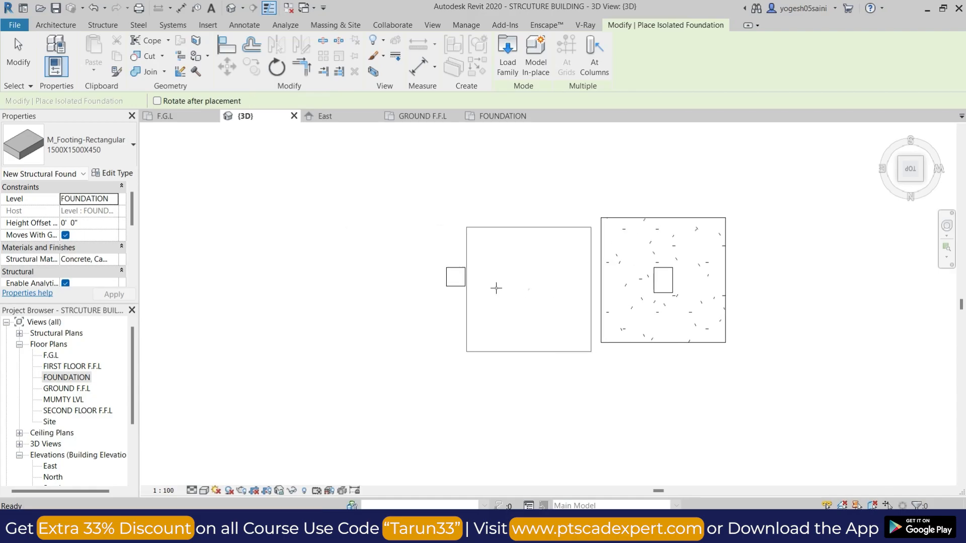
left_click(457, 277)
left_click(490, 276)
left_click(513, 300)
left_click(513, 435)
scroll(513, 435, "down", 2)
left_click(690, 248)
left_click(690, 157)
scroll(592, 226, "up", 3)
left_click(593, 226)
scroll(592, 226, "down", 2)
left_click(667, 261)
middle_click_drag(697, 302, 690, 183)
left_click(649, 304)
left_click(536, 263)
left_click(547, 262)
middle_click_drag(721, 286, 649, 275)
key("Escape")
key("Escape")
- Duplicate the type of the rear footing in the closely spaced pair at the middle columns as 2400
scroll(637, 322, "up", 4)
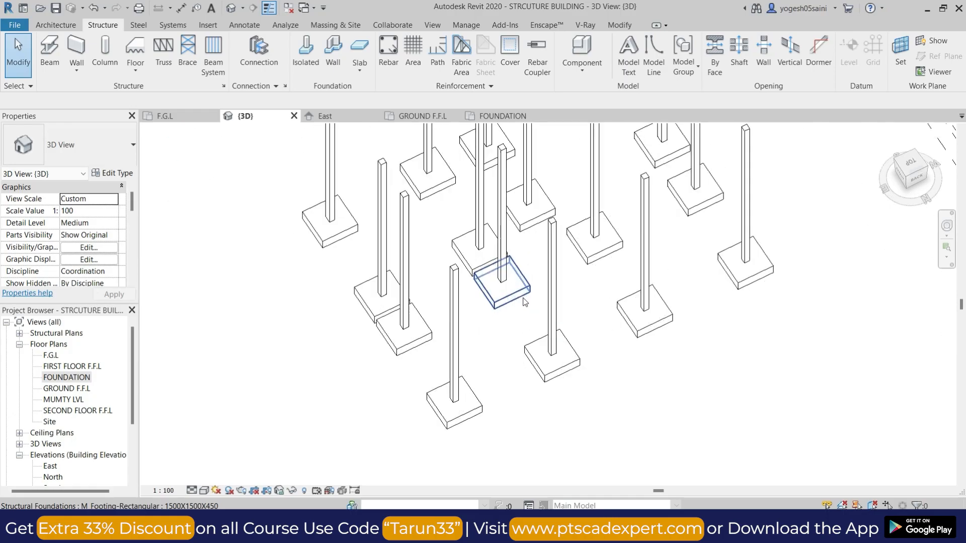
scroll(523, 300, "up", 3)
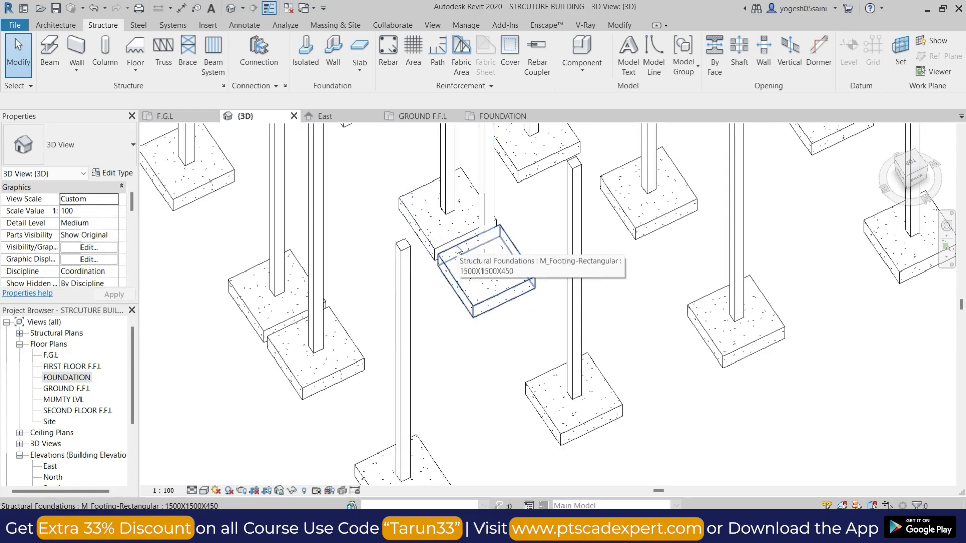
scroll(469, 250, "up", 3)
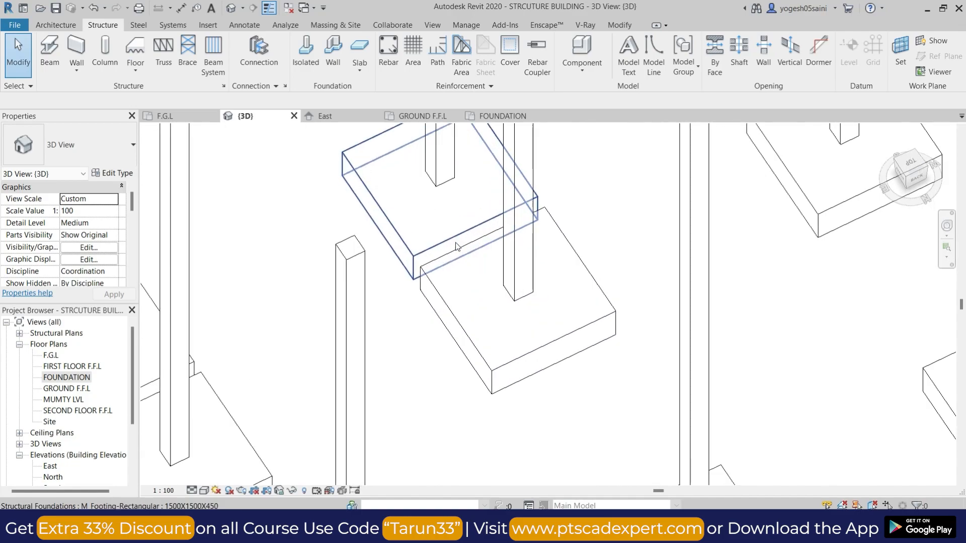
left_click(457, 245)
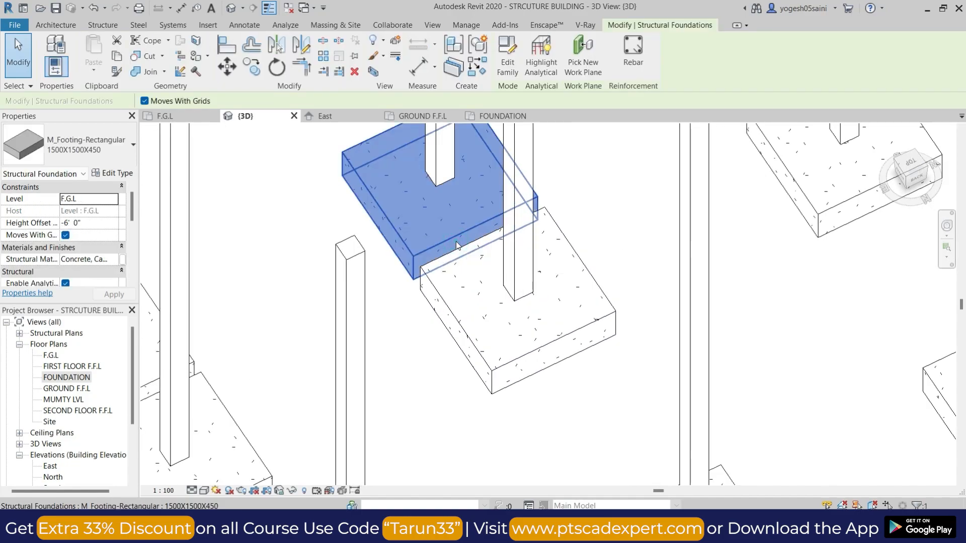
left_click(122, 174)
left_click(753, 111)
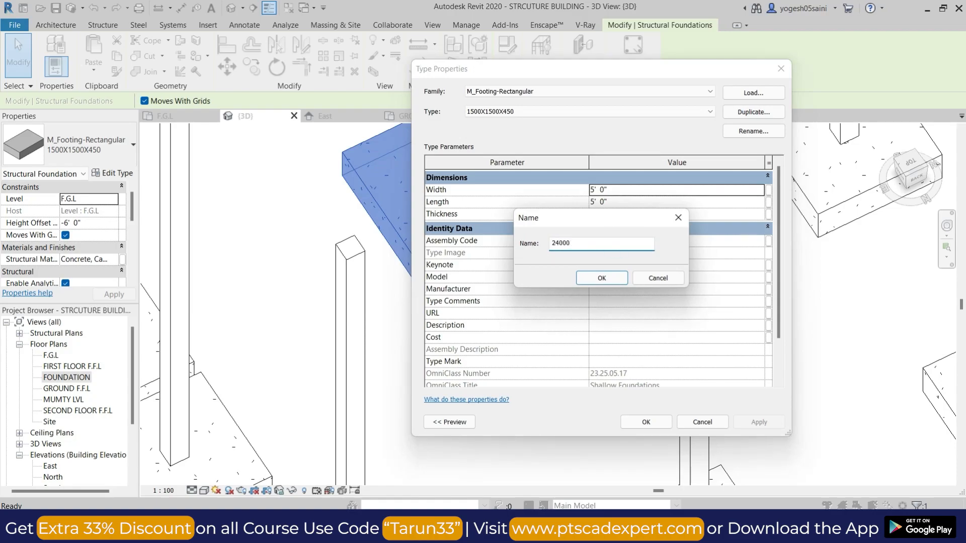
left_click(606, 277)
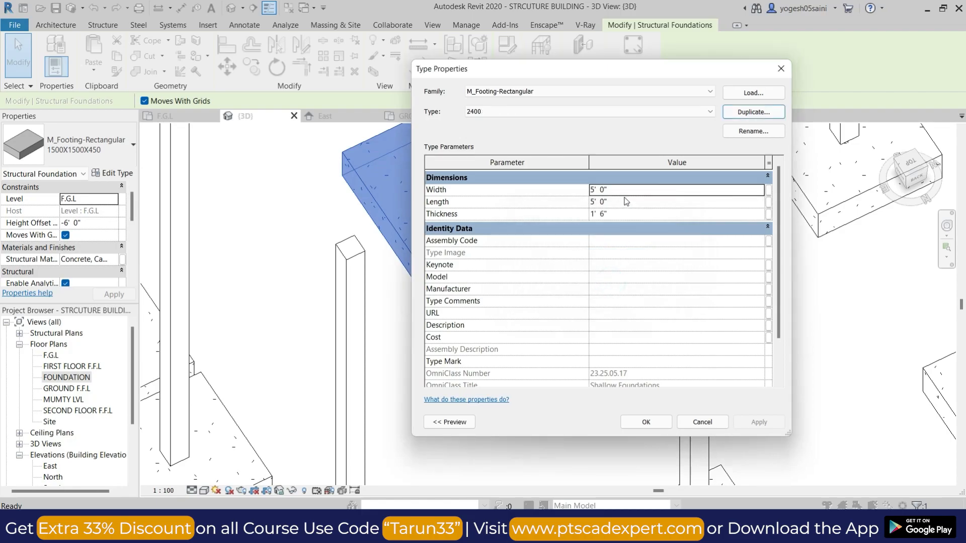
- Set the 2400 footing type's length to 9' and apply it to the selected footing
left_click(621, 201)
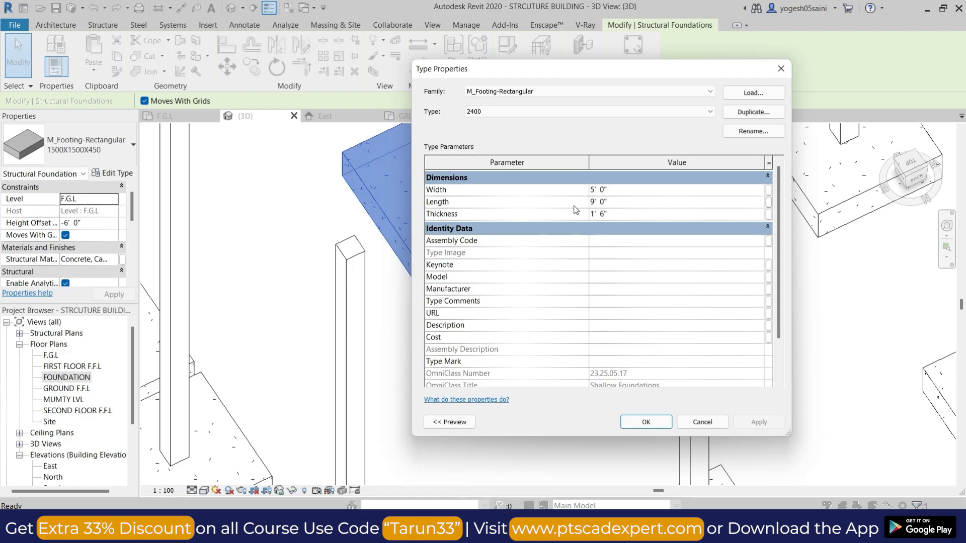
left_click(666, 422)
scroll(546, 323, "up", 3)
key("Escape")
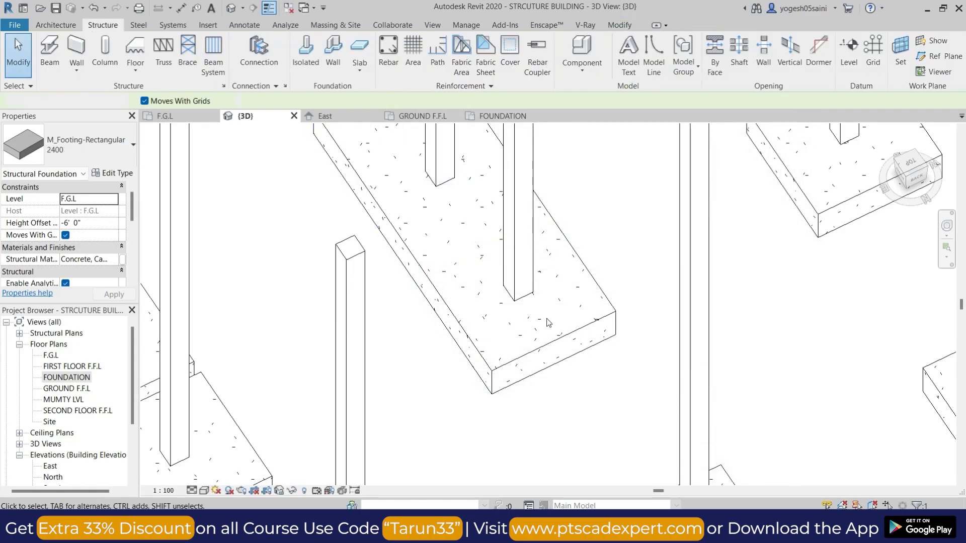
- Delete the 1500X1500X450 footing that overlaps the 2400 footing under the adjacent column
left_click(591, 334)
key("space")
scroll(593, 334, "down", 3)
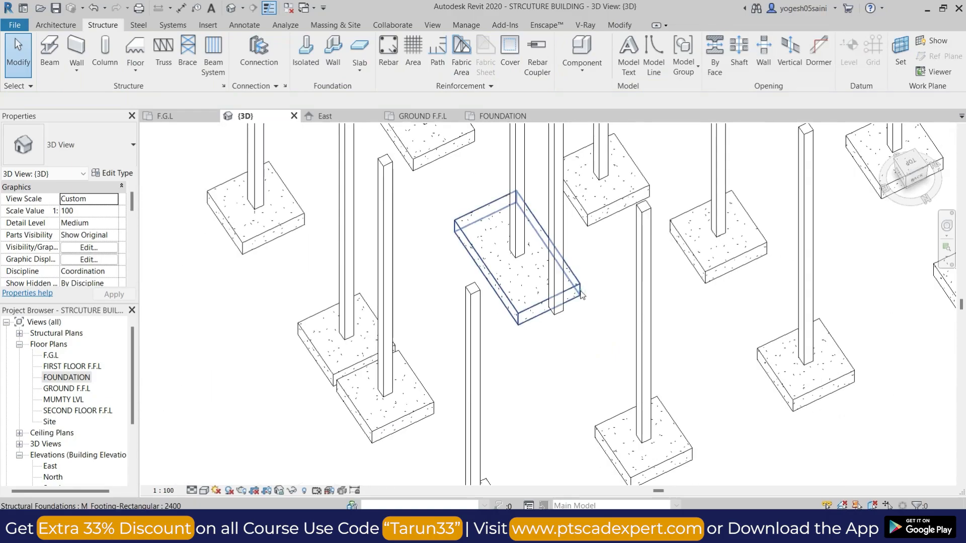
- Start moving the 2400 footing from the top view of the model
left_click(579, 294)
left_click_drag(911, 163, 825, 225)
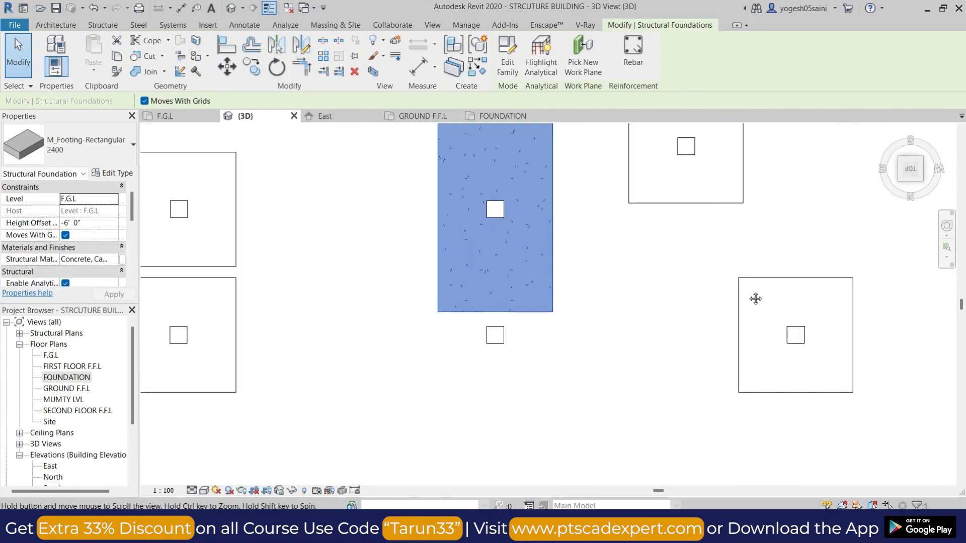
key("m")
key("v")
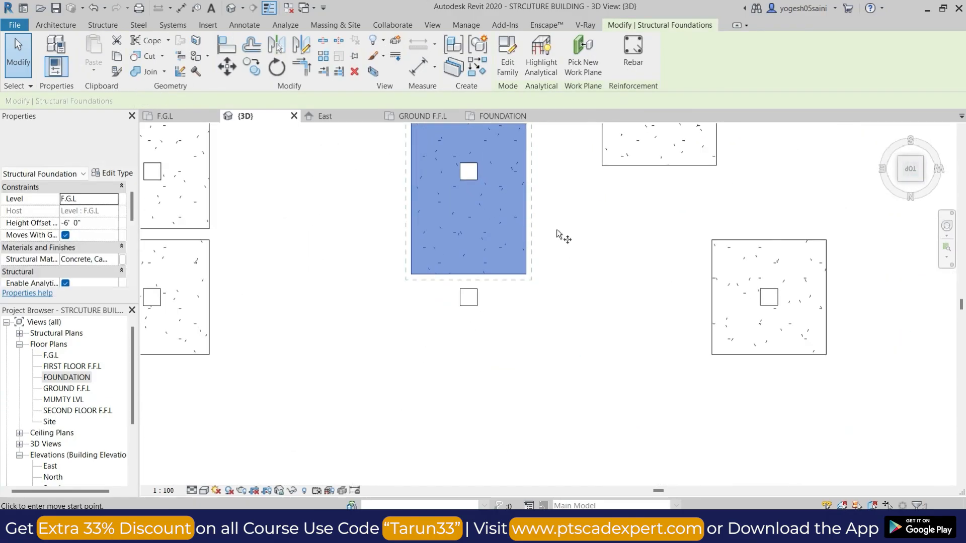
- Move the selected 2400 footing straight toward the uncovered column so that it lies under both columns of the pair
left_click(564, 207)
left_click(564, 270)
scroll(565, 274, "down", 3)
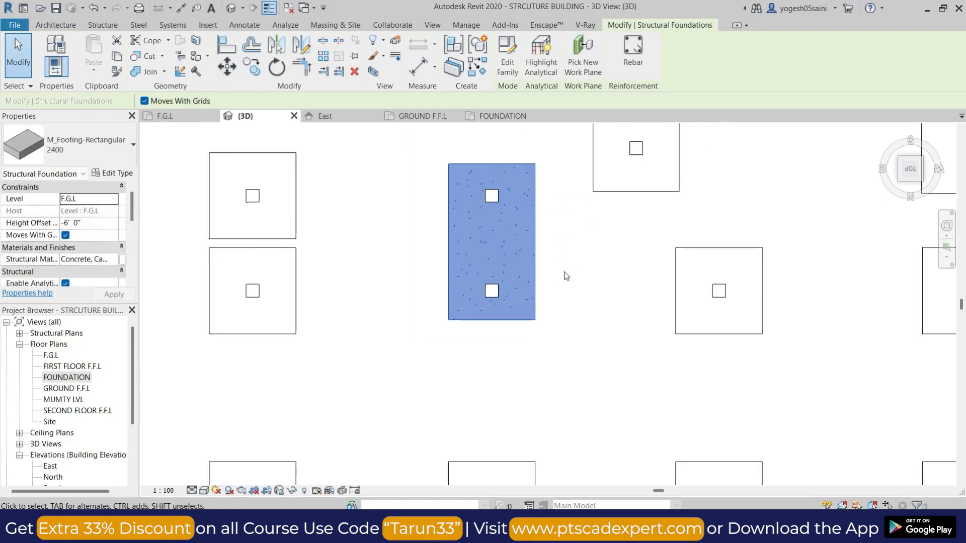
key("Escape")
- Delete the separate footing under the outer column of the adjacent closely spaced column pair
mouse_move(539, 323)
middle_mouse_down("shift")
mouse_move(608, 218)
mouse_move(551, 299)
middle_mouse_up("shift")
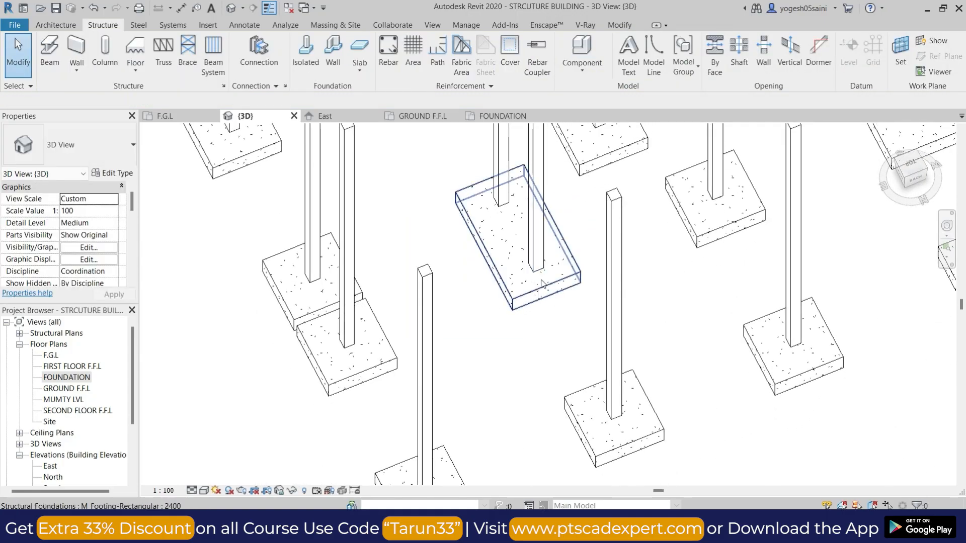
scroll(542, 284, "down", 3)
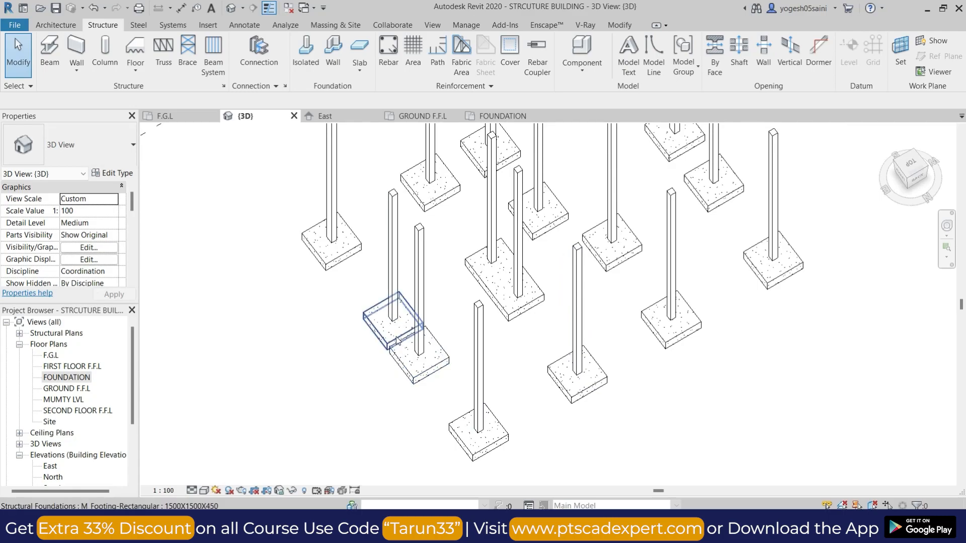
left_click(397, 341)
scroll(446, 308, "down", 3)
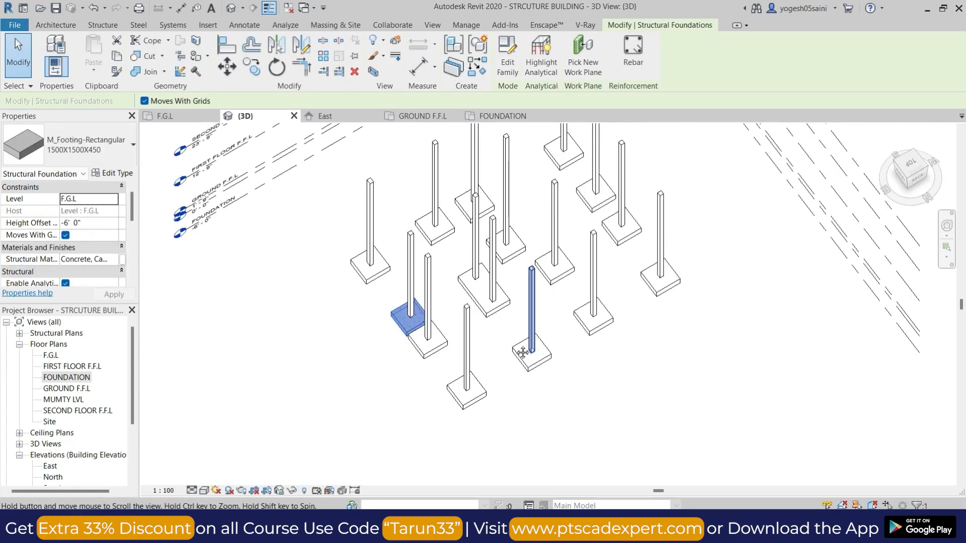
key("Escape")
left_click(430, 354)
key("Delete")
- Change the remaining 1500X1500X450 footing of that column pair to the 2400 footing type
left_click(402, 324)
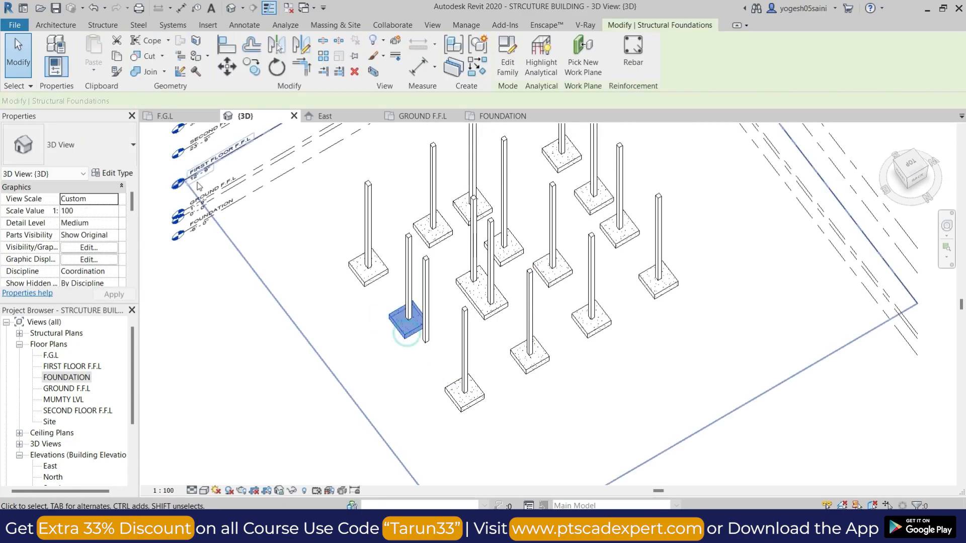
left_click(106, 146)
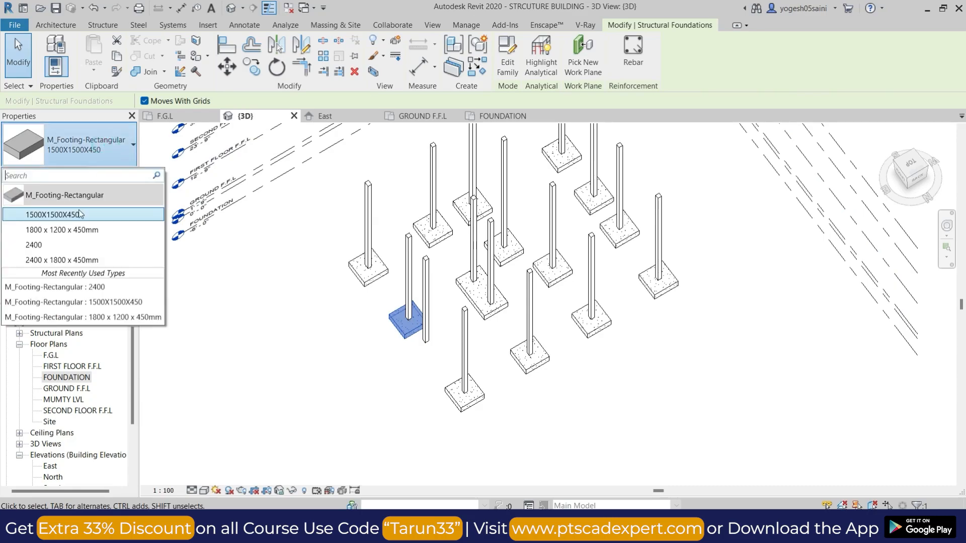
left_click(55, 245)
scroll(402, 338, "up", 3)
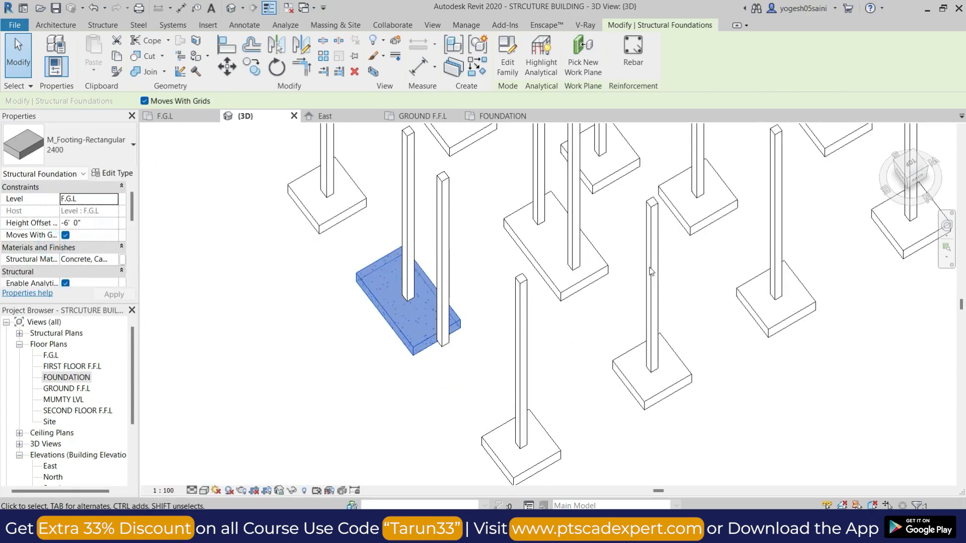
- In top view, nudge the converted 2400 footing until it extends evenly beneath both columns of its pair
left_click(909, 168)
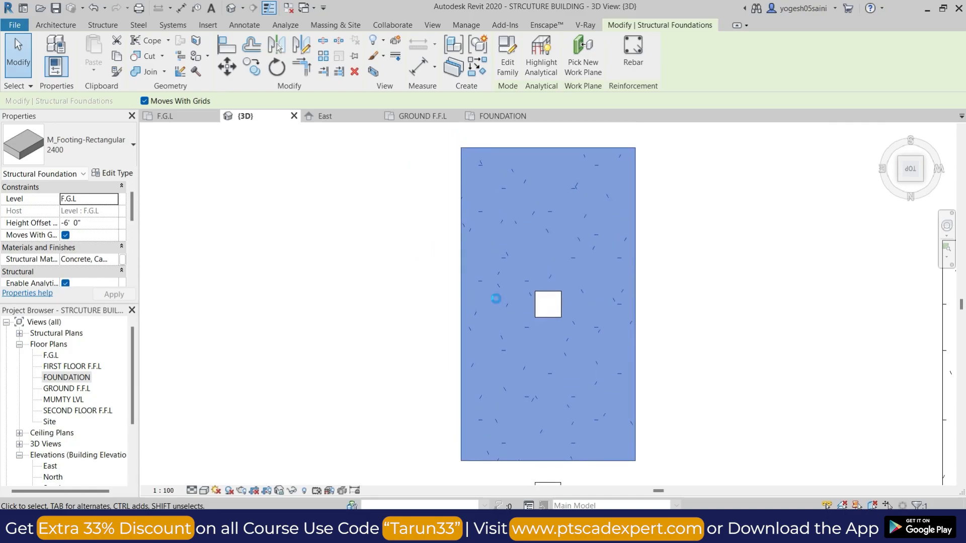
scroll(510, 310, "down", 2)
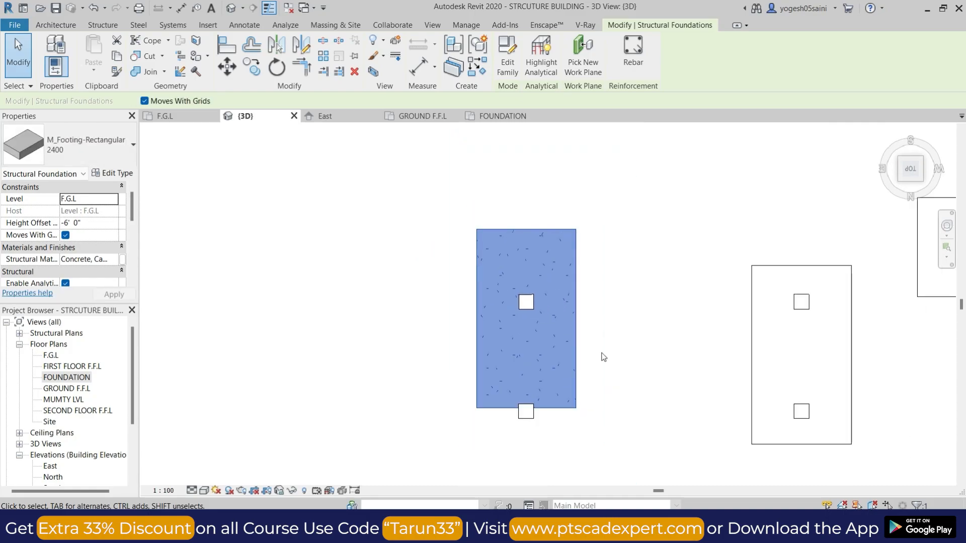
key("Down")
key("Down")
key("Down")
key("Down")
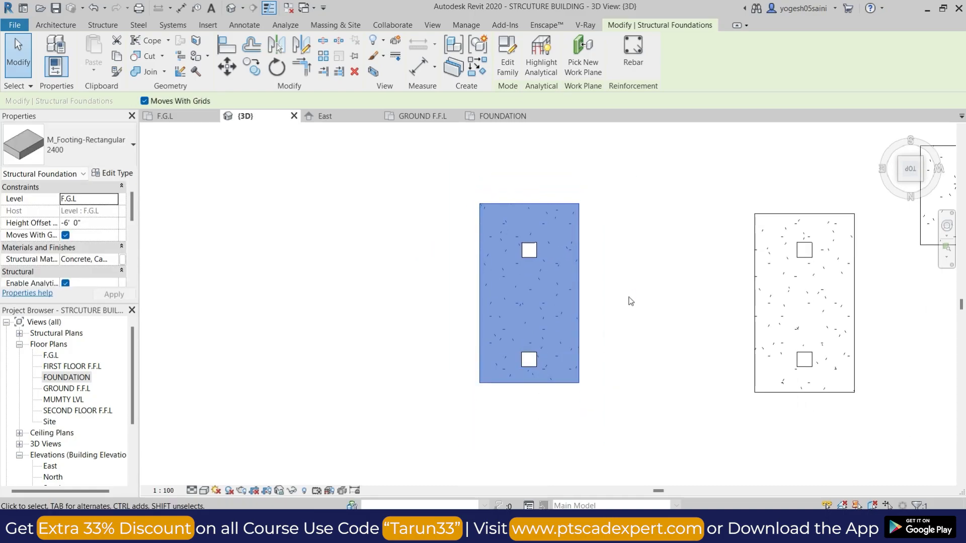
left_click(629, 298)
- Open the GROUND F.F.L floor plan and start placing a structural beam of the concrete RCC BEAM type
scroll(628, 301, "down", 3)
middle_click_drag(631, 345, 694, 350, "shift")
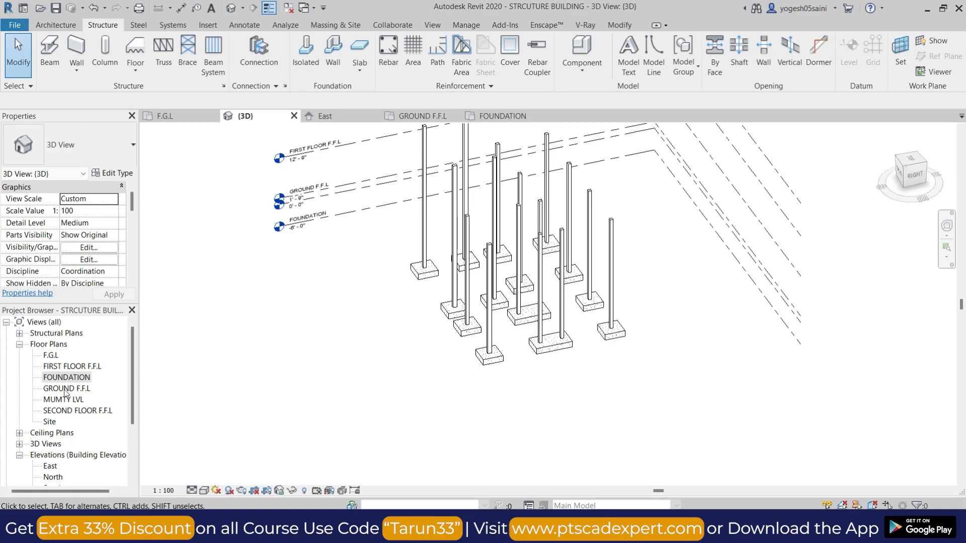
double_click(65, 390)
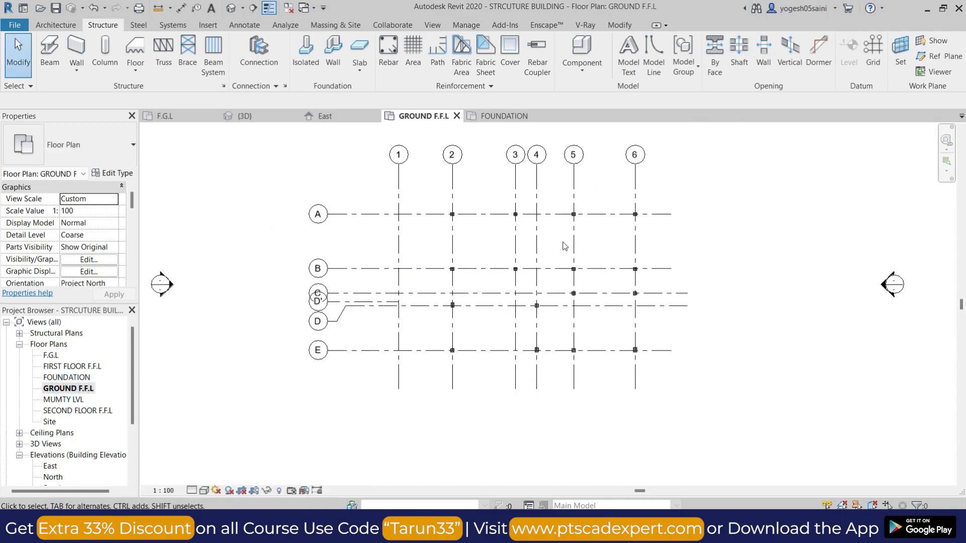
left_click(55, 25)
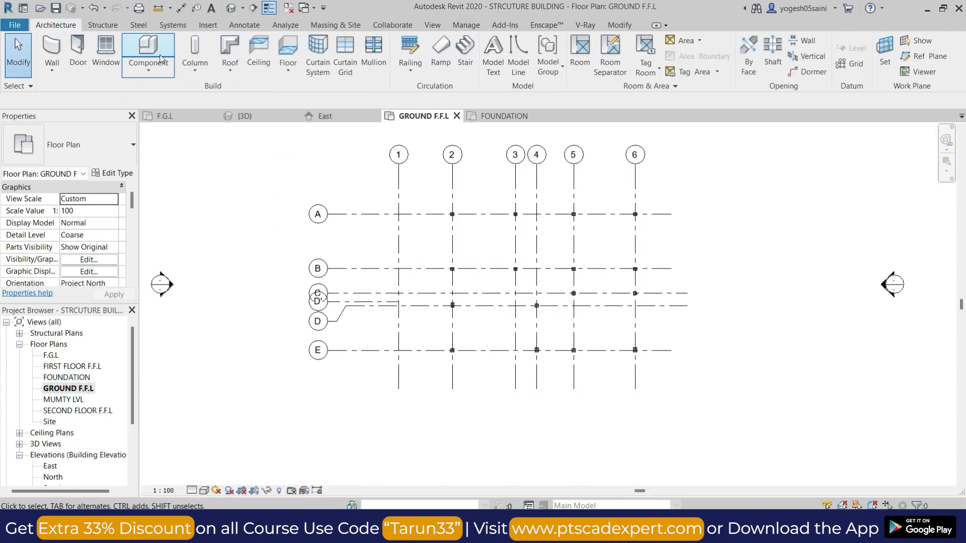
left_click(103, 25)
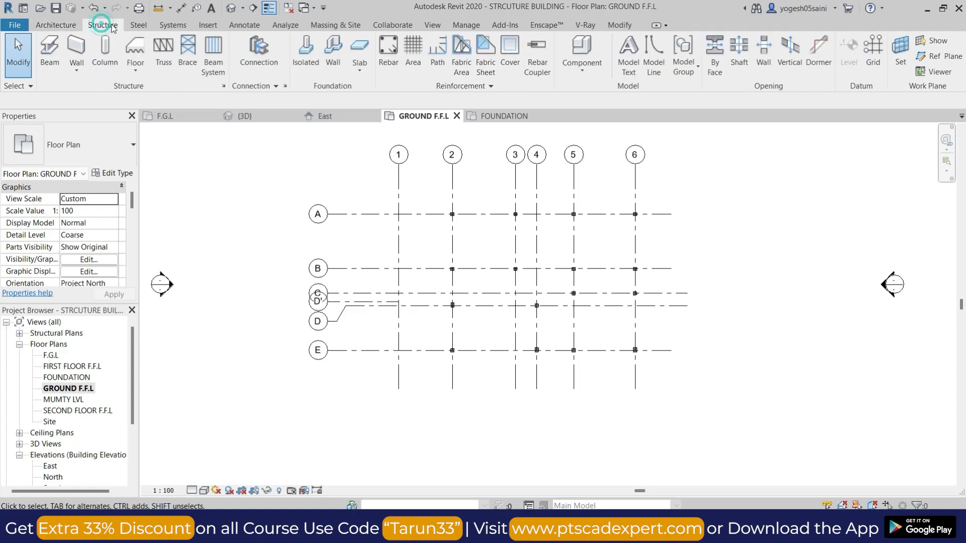
left_click(50, 50)
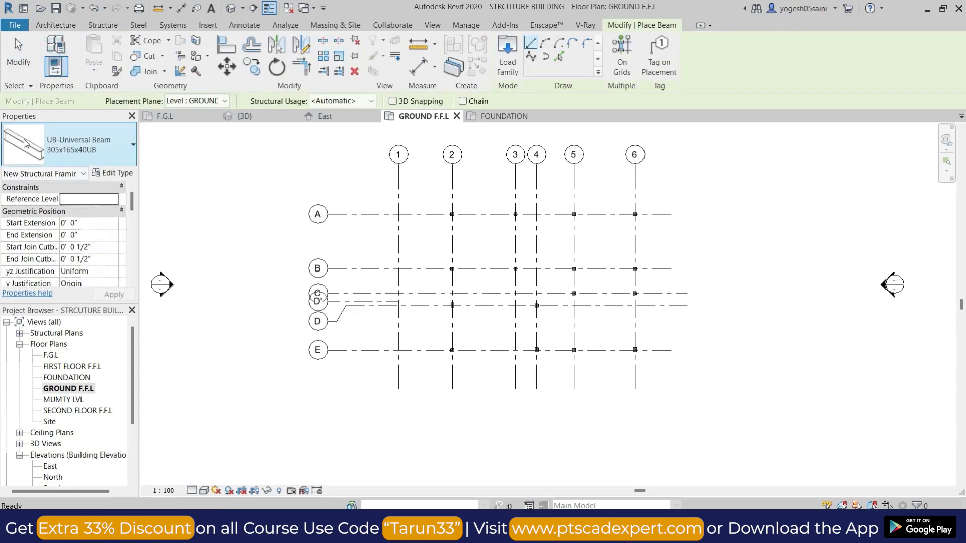
left_click(108, 145)
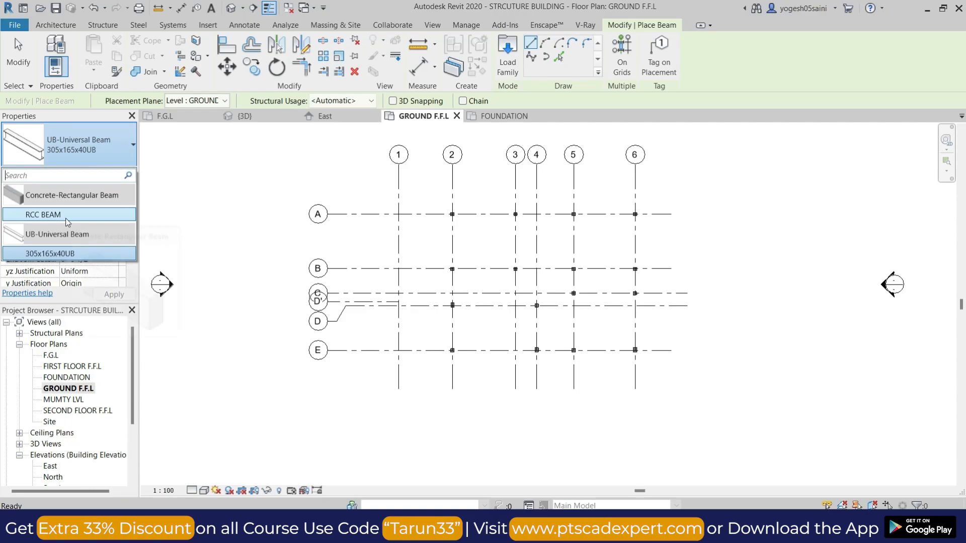
left_click(65, 216)
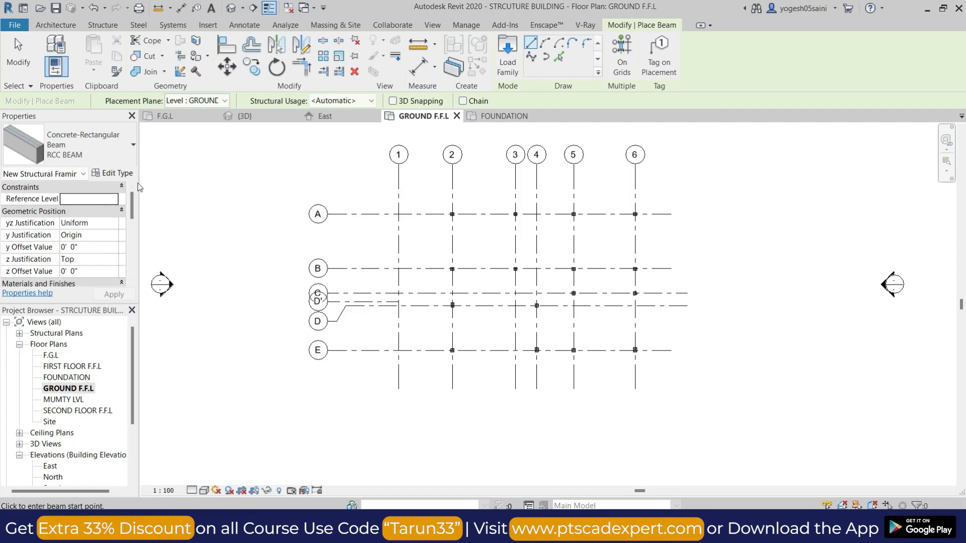
- Duplicate the RCC BEAM type under the name RCC BEAM 9"X1'6"
left_click(124, 174)
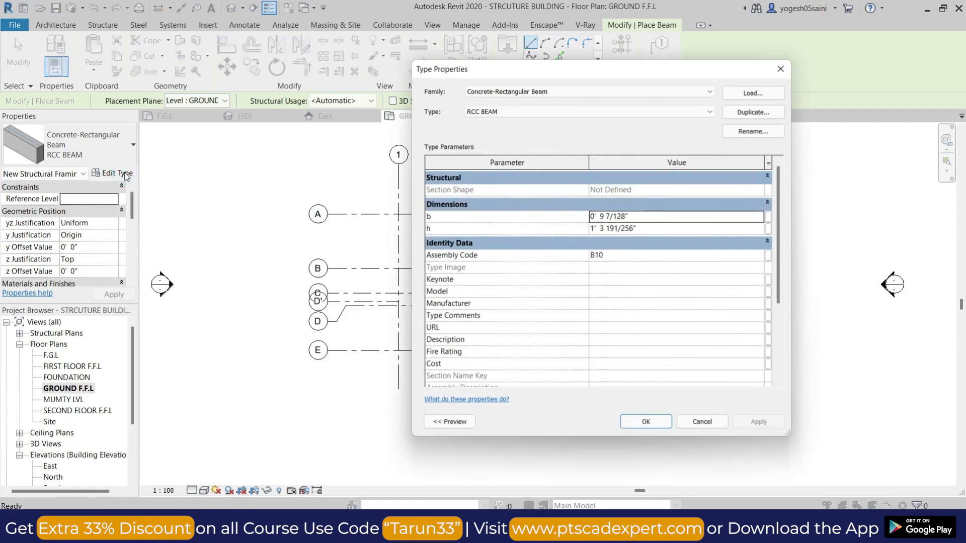
left_click(754, 110)
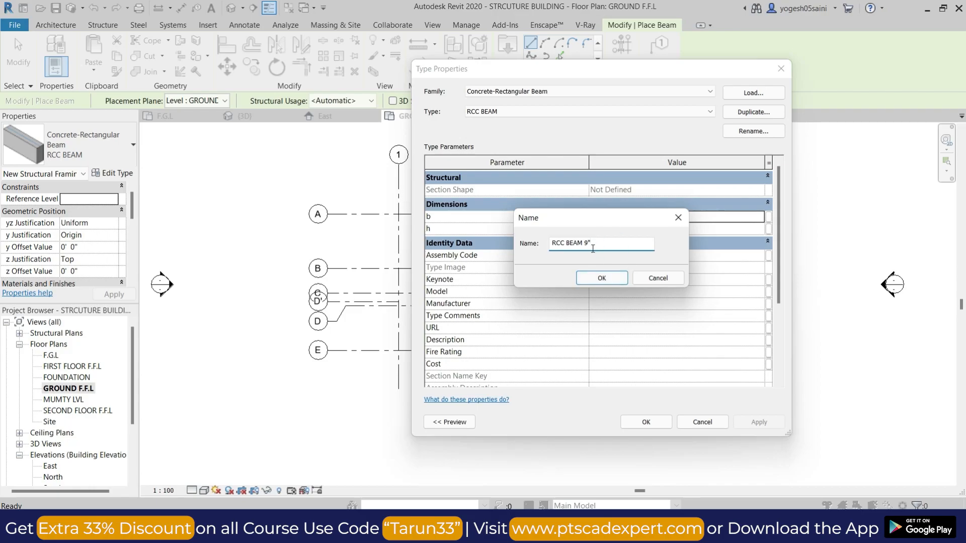
type("X1'6\"")
key("Return")
- Set the new beam type's width b to 9" and its depth h to match the type name
left_click(643, 216)
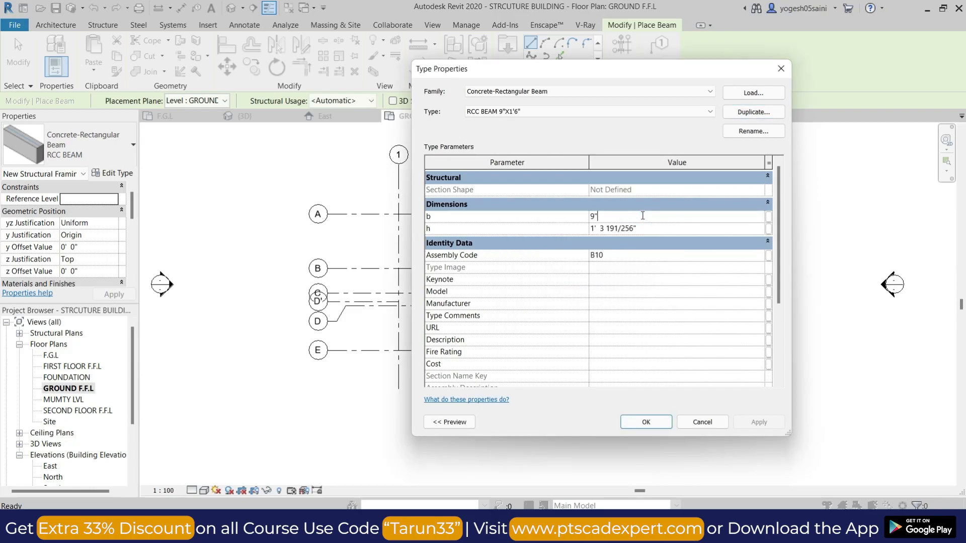
left_click(654, 230)
left_click(646, 422)
- Place a beam along grid A from the grid 6 column to the grid 2 column
scroll(589, 234, "up", 5)
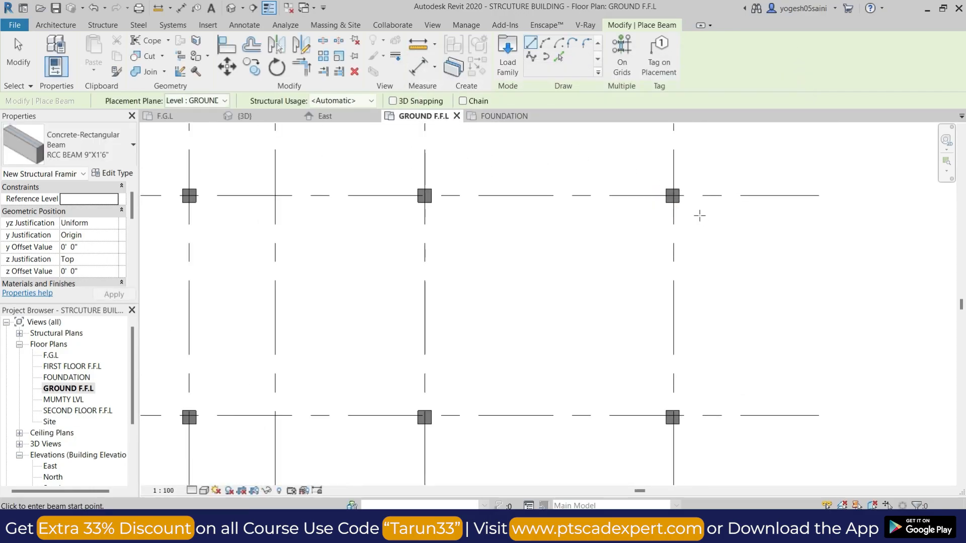
left_click(672, 195)
scroll(604, 201, "down", 4)
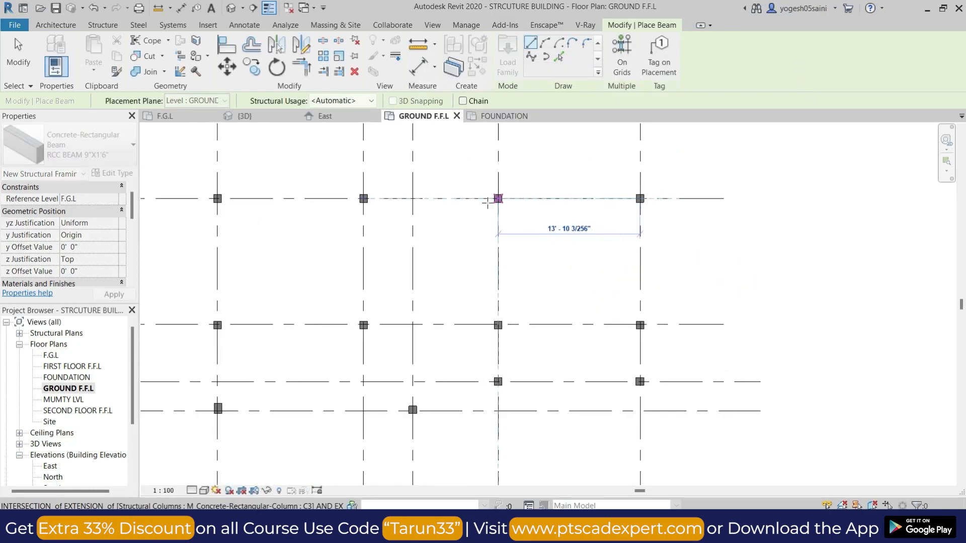
scroll(359, 199, "up", 4)
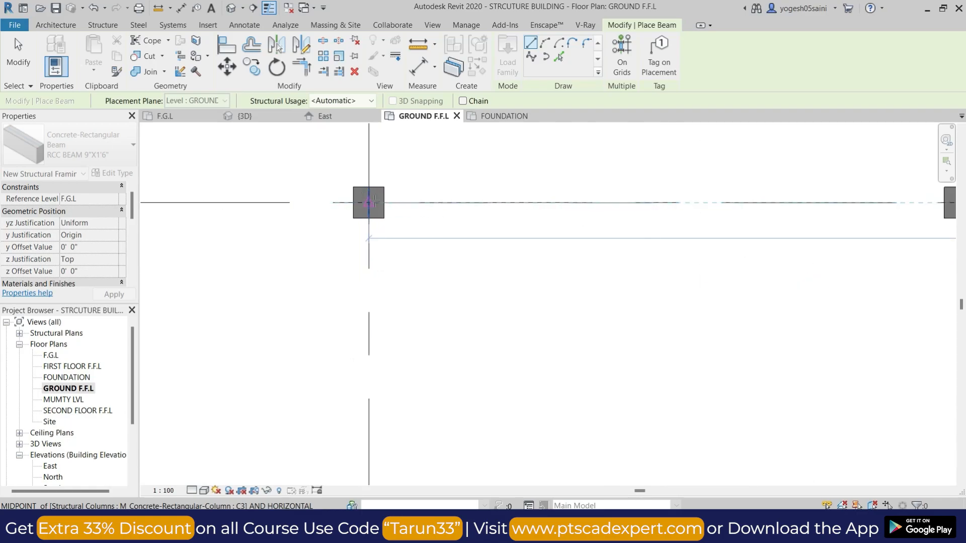
left_click(369, 203)
- Place a beam along grid 2 from the grid A column to the grid D column
left_click(369, 202)
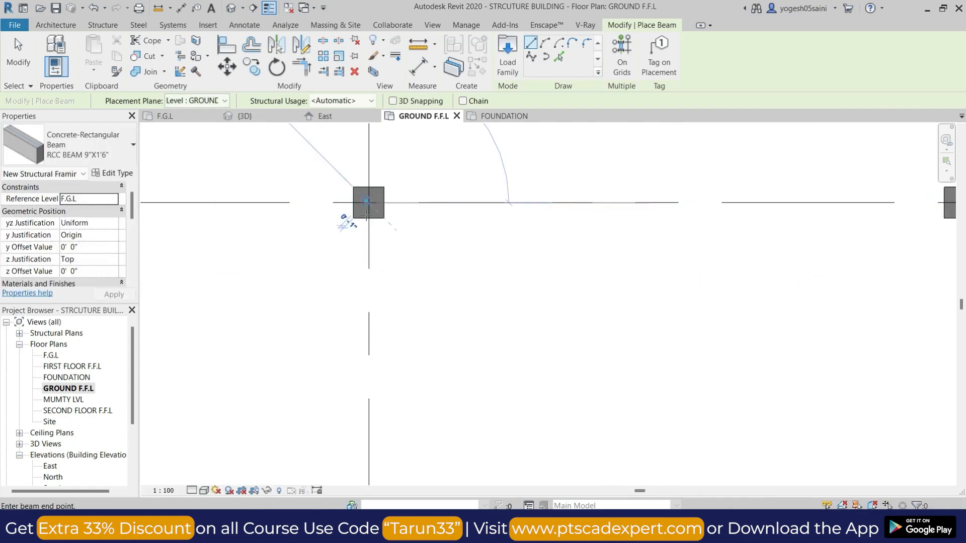
scroll(366, 313, "down", 2)
middle_click_drag(367, 374, 386, 233)
scroll(383, 362, "down", 5)
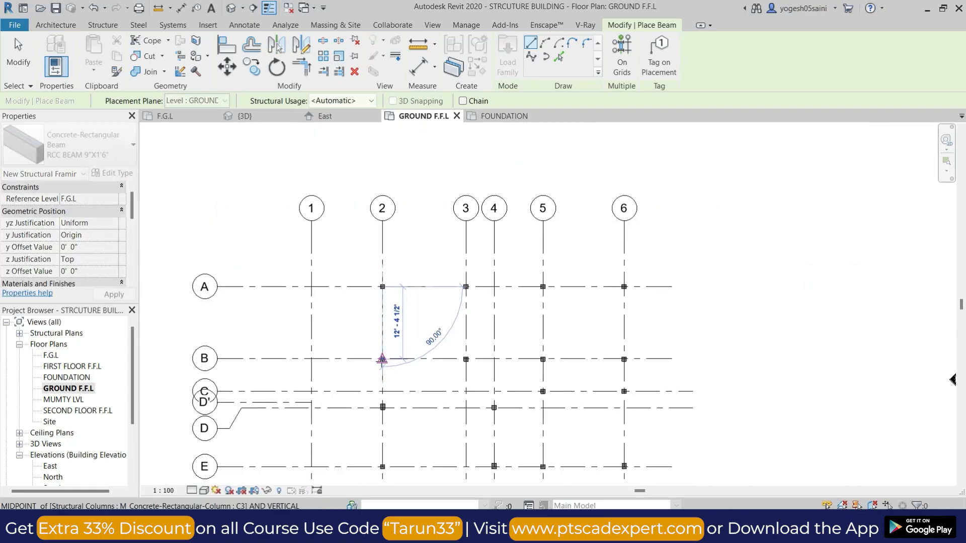
scroll(383, 403, "up", 3)
scroll(382, 408, "up", 3)
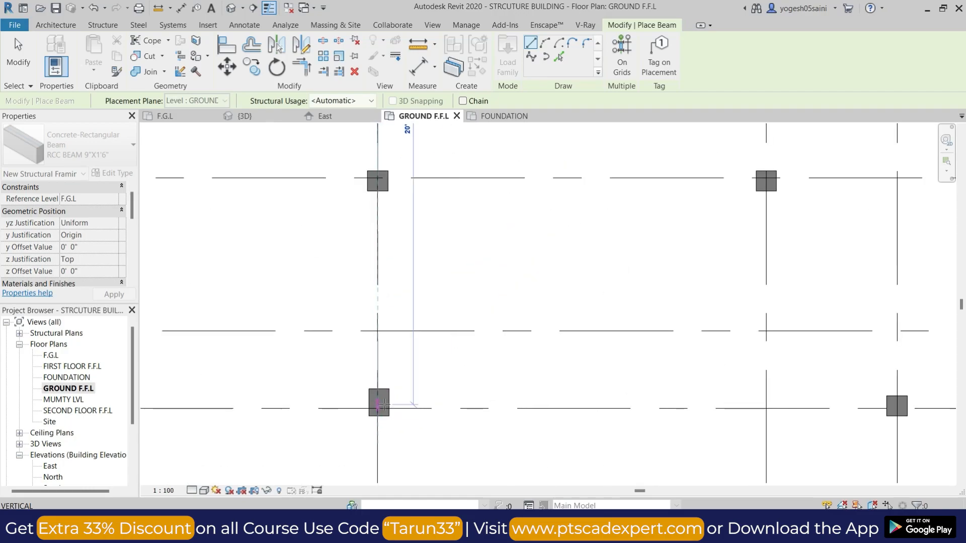
scroll(378, 409, "down", 2)
middle_click_drag(391, 414, 355, 283)
scroll(508, 264, "up", 3)
left_click(495, 268)
- Place a beam along grid D from the grid 2 column to the grid 4 column
scroll(495, 271, "down", 4)
scroll(316, 284, "up", 2)
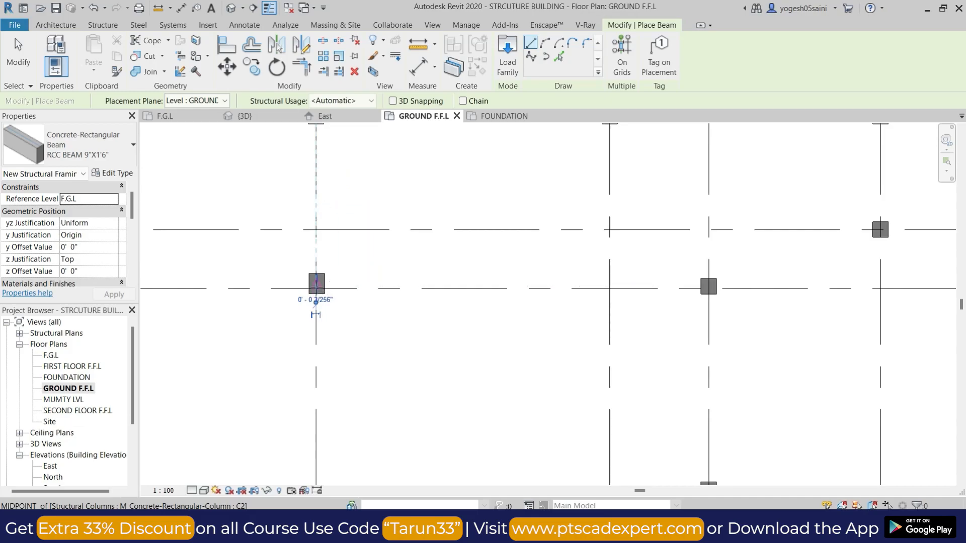
scroll(316, 284, "up", 1)
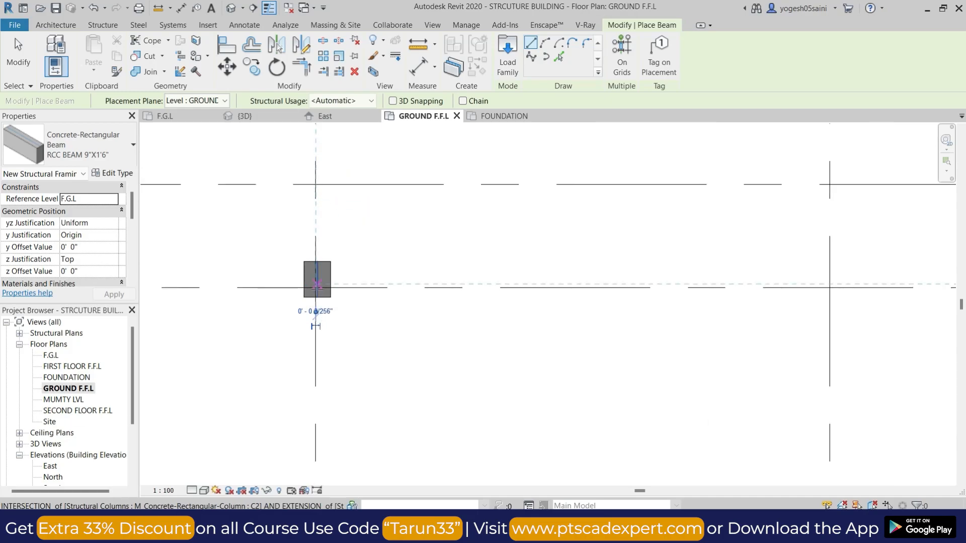
left_click(316, 285)
scroll(642, 269, "down", 2)
middle_click_drag(852, 280, 536, 272)
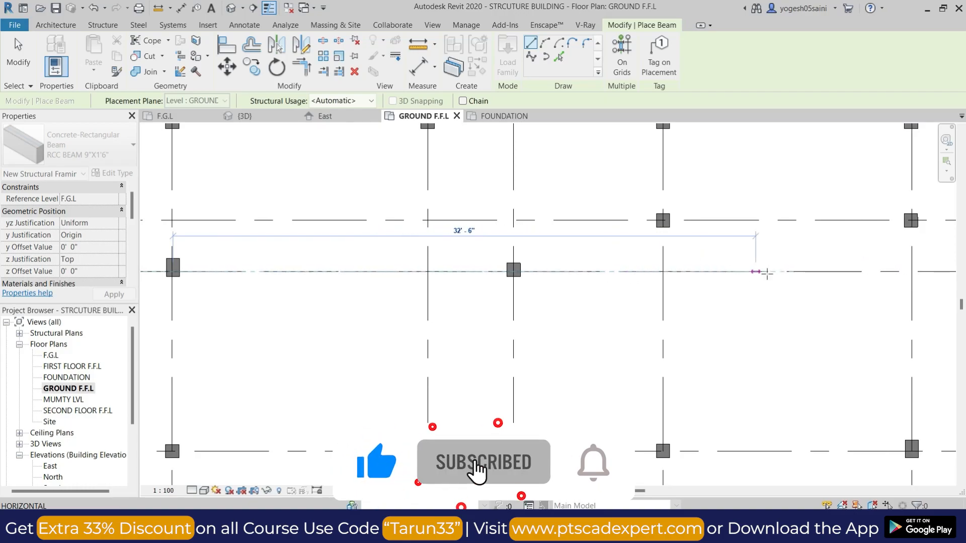
left_click(513, 270)
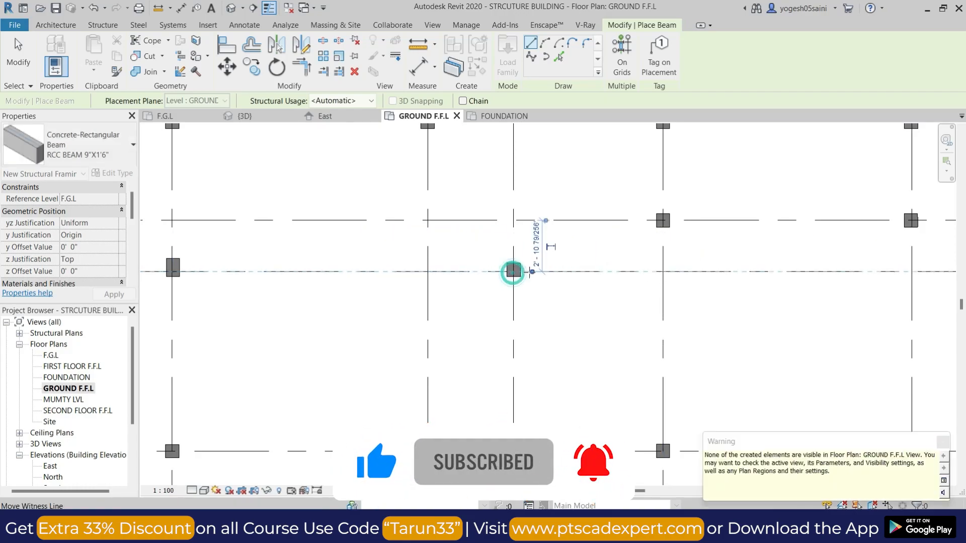
- Place beams down grid 4 from grid D to grid E and along grid E to the grid 5 column
left_click(513, 271)
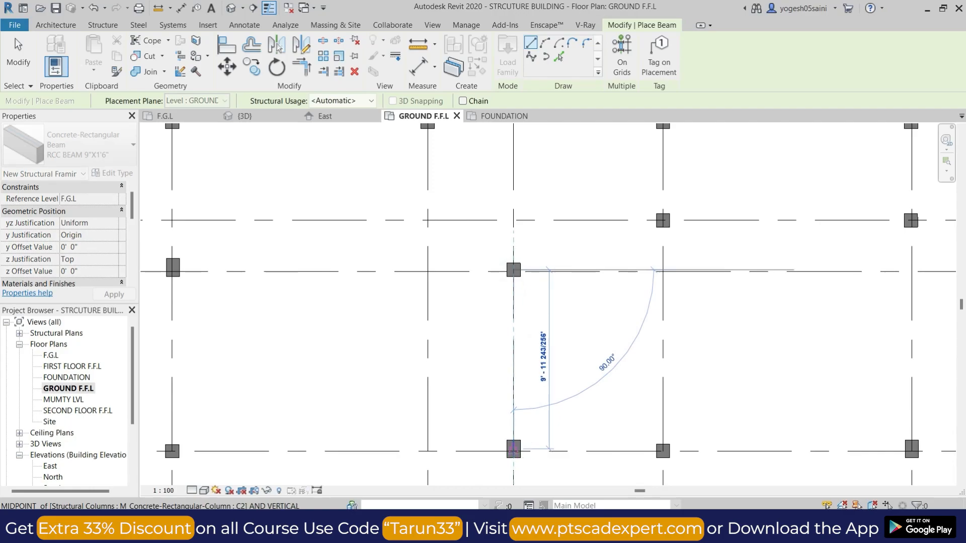
left_click(513, 449)
left_click(662, 452)
- Place a beam along grid 5 from the grid E column to the grid A column
scroll(672, 231, "down", 3)
scroll(672, 221, "down", 1)
middle_click_drag(662, 124, 662, 233)
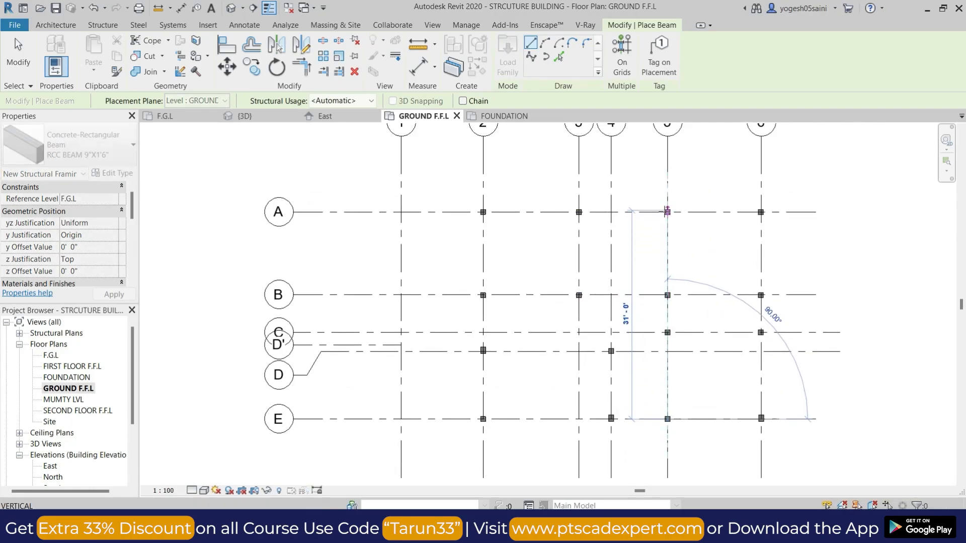
left_click(668, 212)
- Place the beams along grids 3 and 6 and on grid E between grids 6 and 5, and show the frame in 3D
left_click(578, 212)
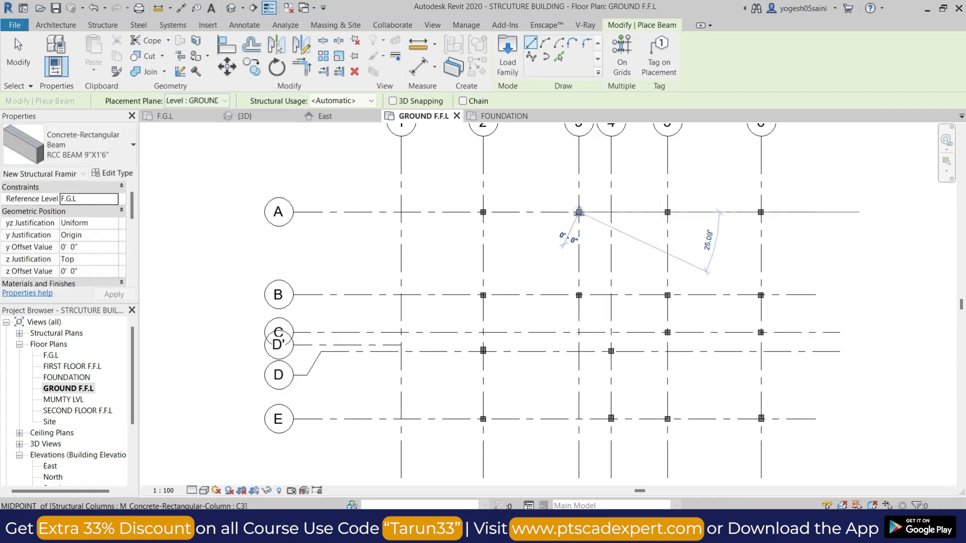
left_click(576, 320)
left_click(760, 419)
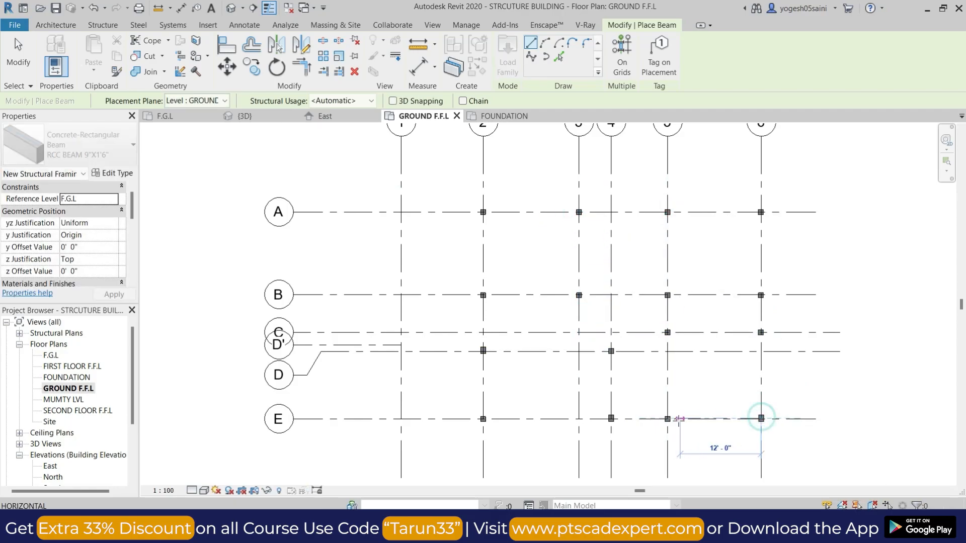
left_click(667, 419)
left_click(231, 8)
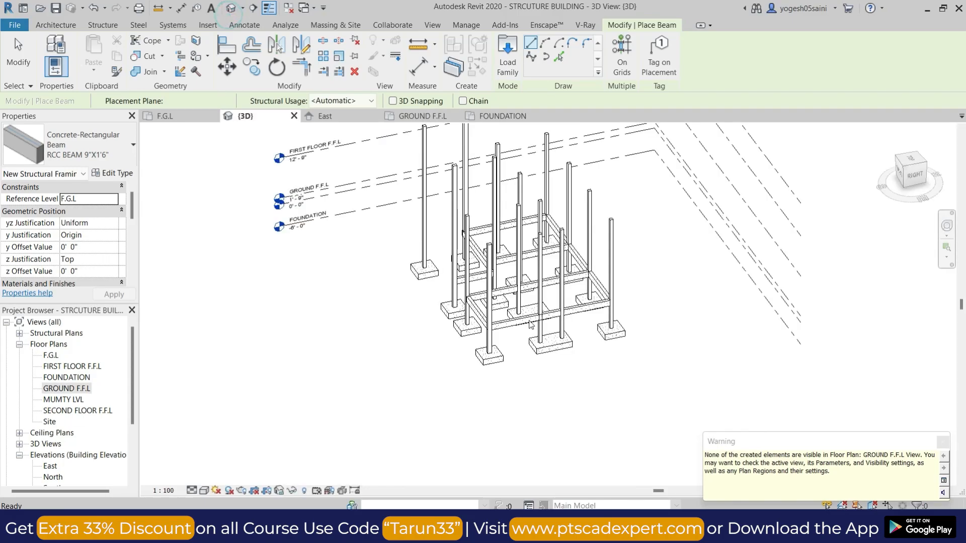
- Examine the placed beam frame in the 3D view, first at an angle and then from directly above
scroll(486, 342, "up", 4)
middle_click_drag(485, 342, 689, 365, "shift")
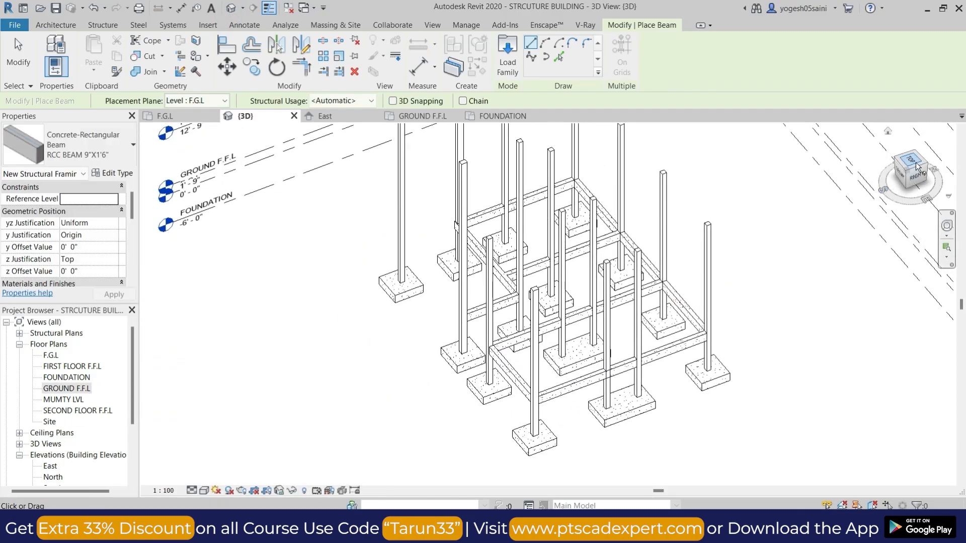
left_click(916, 167)
scroll(534, 328, "up", 5)
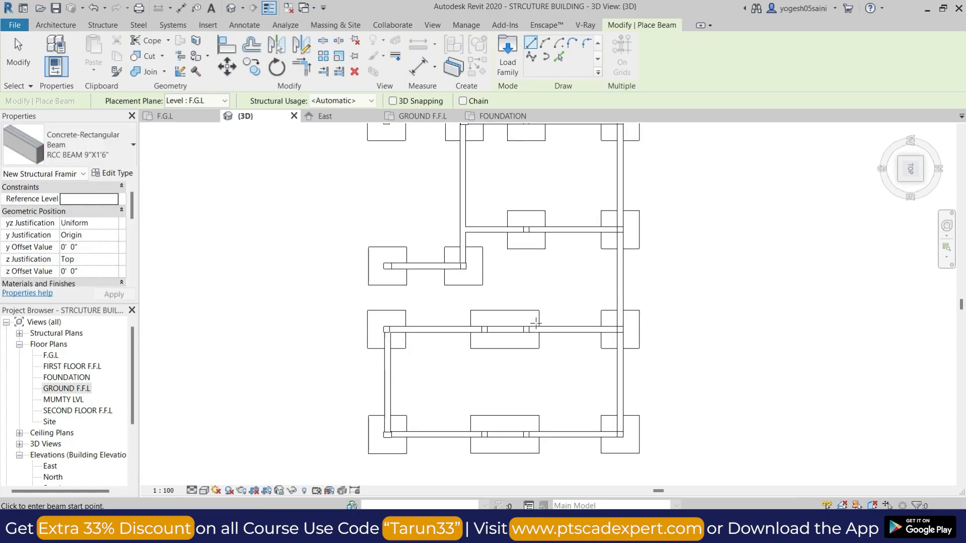
scroll(529, 235, "up", 5)
scroll(525, 220, "down", 3)
middle_click_drag(577, 253, 618, 367)
scroll(581, 278, "down", 2)
middle_click_drag(612, 290, 624, 250)
middle_click_drag(647, 329, 606, 250)
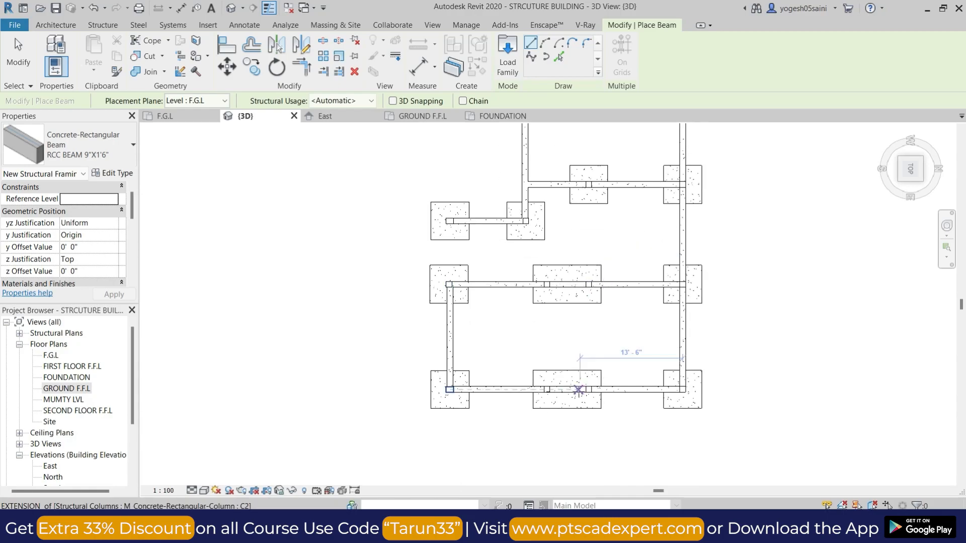
- Place two parallel beams joining the paired columns of the two combined footings on grids 5 and 6
scroll(579, 389, "up", 3)
left_click(596, 388)
left_click(596, 204)
left_click(523, 204)
left_click(523, 387)
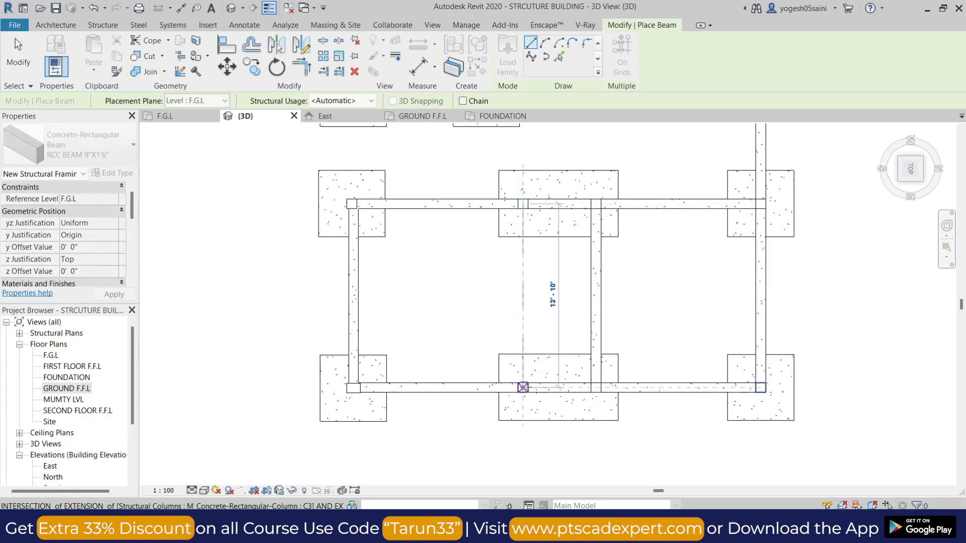
key("Escape")
key("Escape")
- Extend the grid E beam between grids 6 and 5 up to the short beam on grid 4
scroll(677, 318, "down", 4)
scroll(592, 287, "up", 3)
scroll(603, 296, "down", 4)
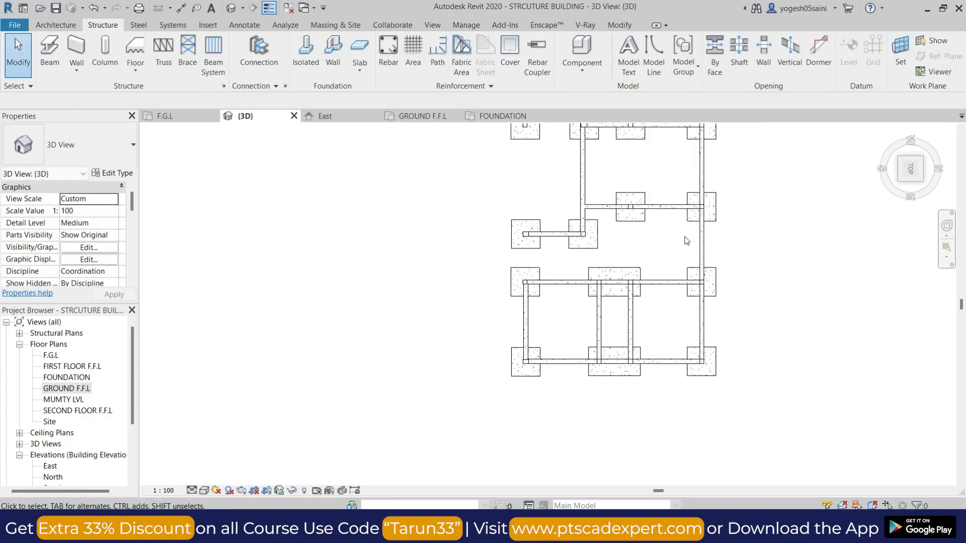
middle_click_drag(610, 263, 607, 283)
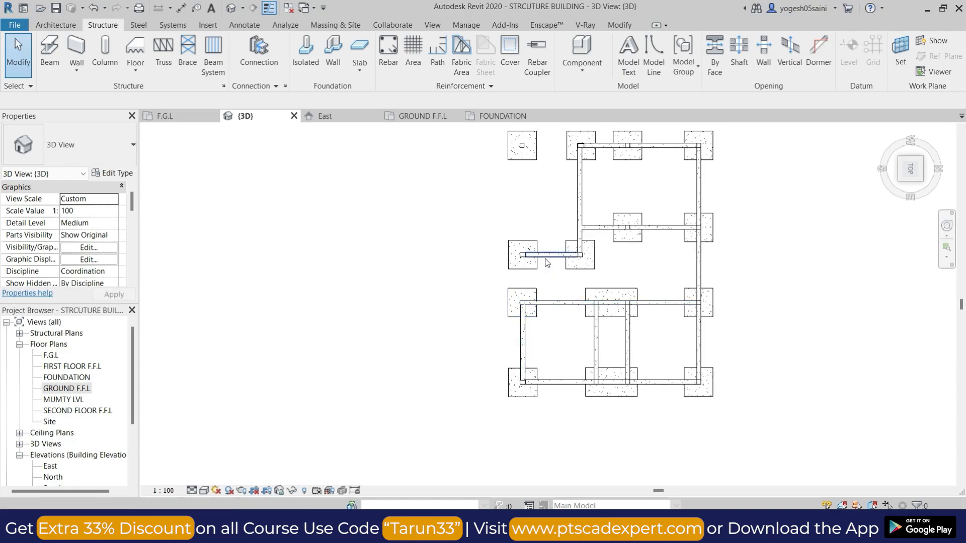
left_click(618, 26)
left_click(323, 72)
left_click(542, 257)
left_click(521, 324)
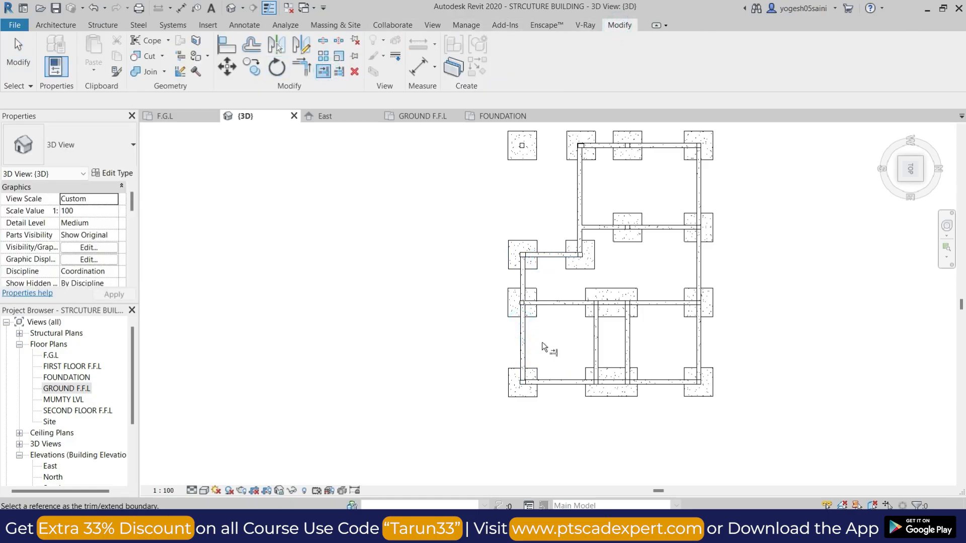
- Align the face of the grid E beam between grids 5 and 6 with the face of the grid 5 column
scroll(543, 346, "up", 2)
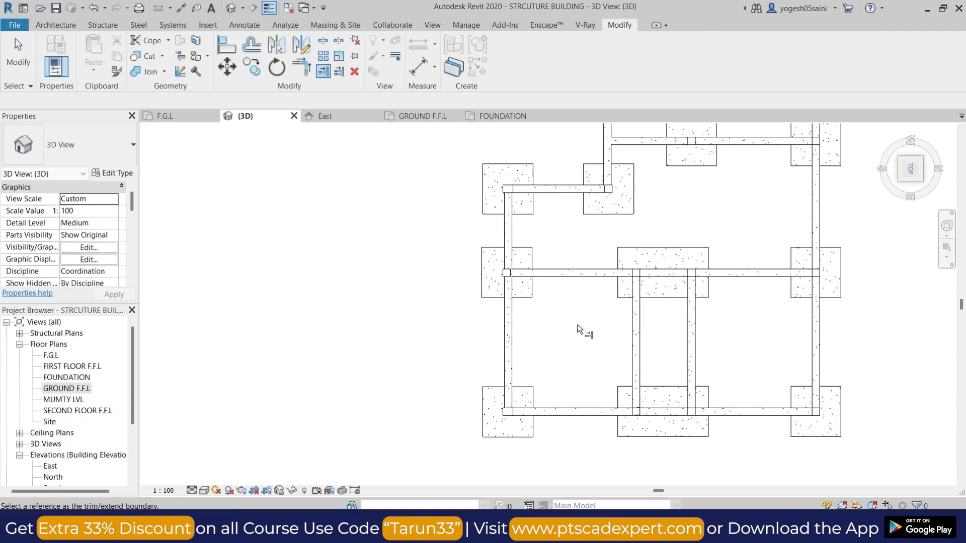
scroll(577, 327, "down", 1)
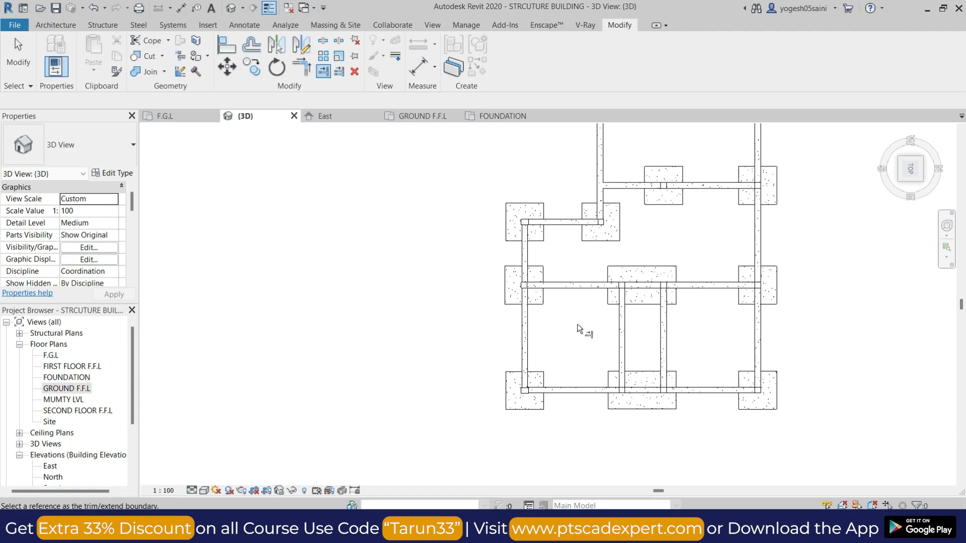
middle_click_drag(616, 330, 551, 389)
scroll(609, 280, "down", 1)
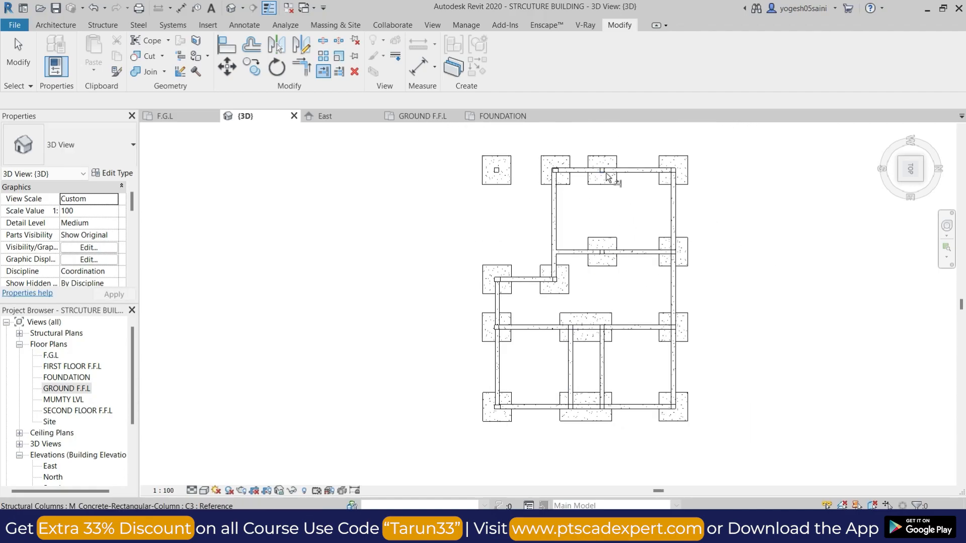
key("a")
key("l")
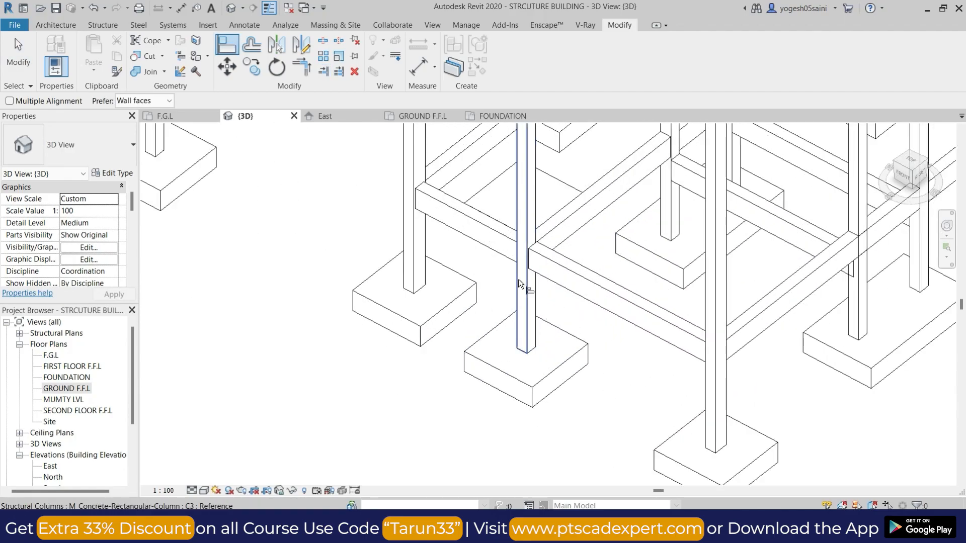
scroll(518, 281, "up", 3)
left_click(523, 276)
left_click(568, 243)
- Align the outer face of the grid 6 beam with the outer faces of the columns on the combined footing
scroll(533, 274, "down", 3)
scroll(542, 274, "up", 3)
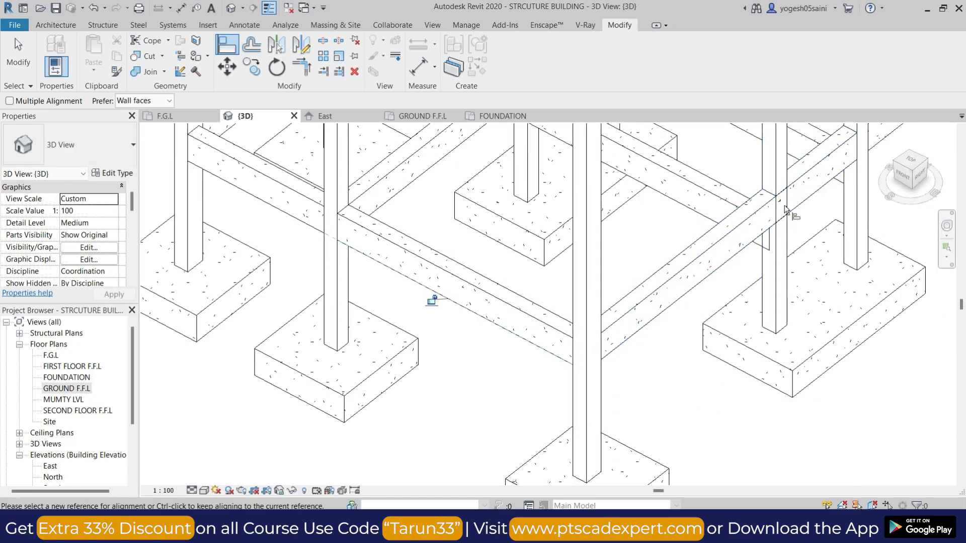
left_click(785, 234)
left_click(796, 182)
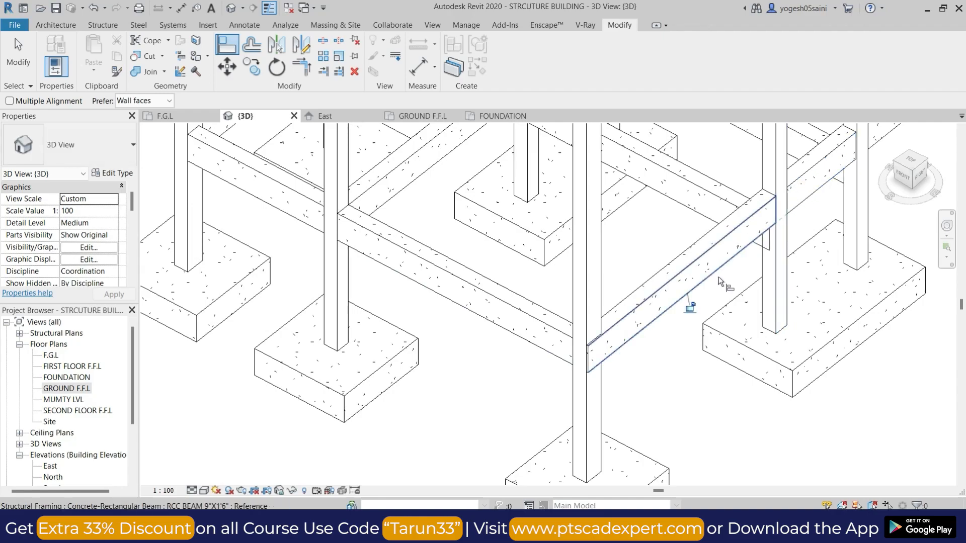
scroll(693, 306, "down", 3)
middle_click_drag(772, 323, 631, 358, "shift")
scroll(578, 321, "up", 4)
left_click(580, 299)
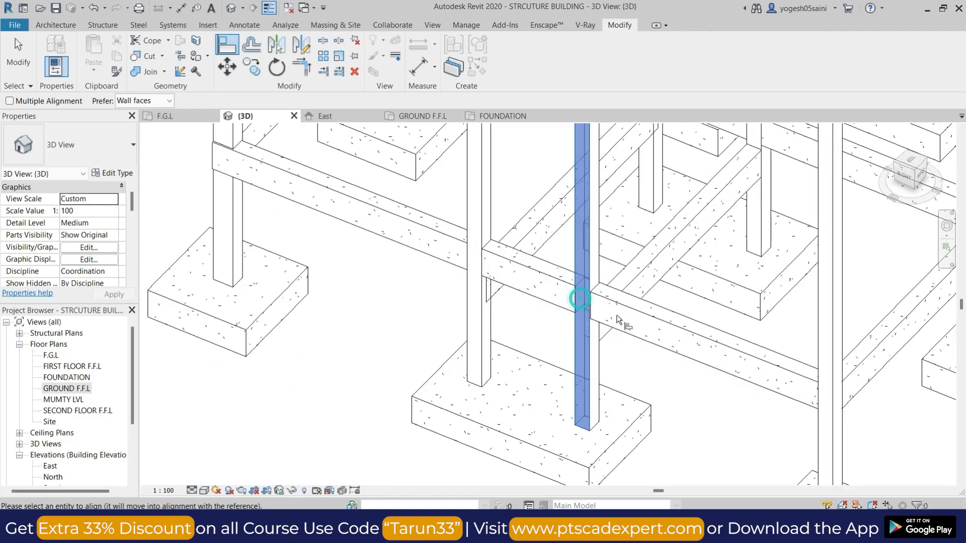
left_click(627, 309)
- Realign the grid 6 beam with the paired column nearer grid A
scroll(601, 325, "down", 3)
key("Escape")
scroll(623, 324, "up", 4)
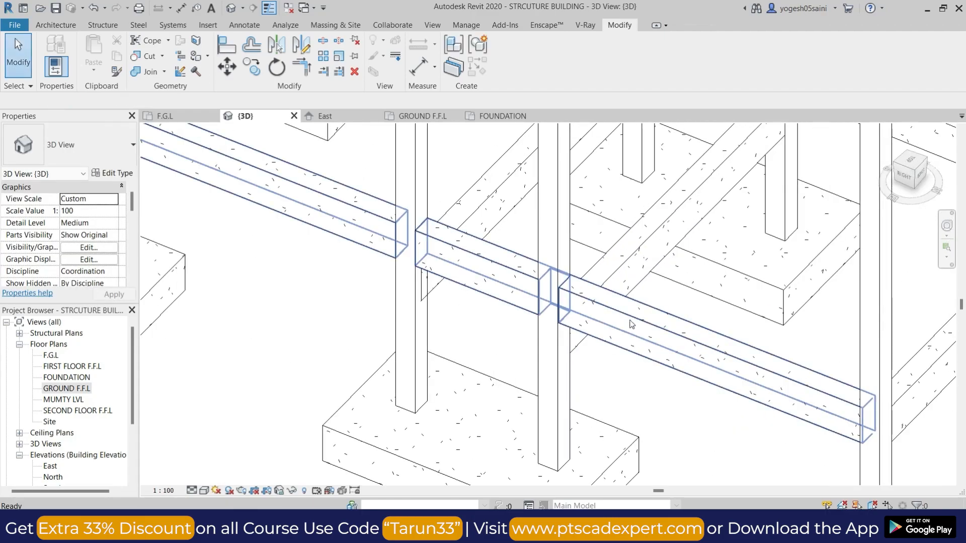
key("l")
left_click(557, 371)
left_click(593, 304)
- Align the beams meeting at the grid D and grid 2 column with that column's faces
key("Escape")
scroll(671, 344, "down", 5)
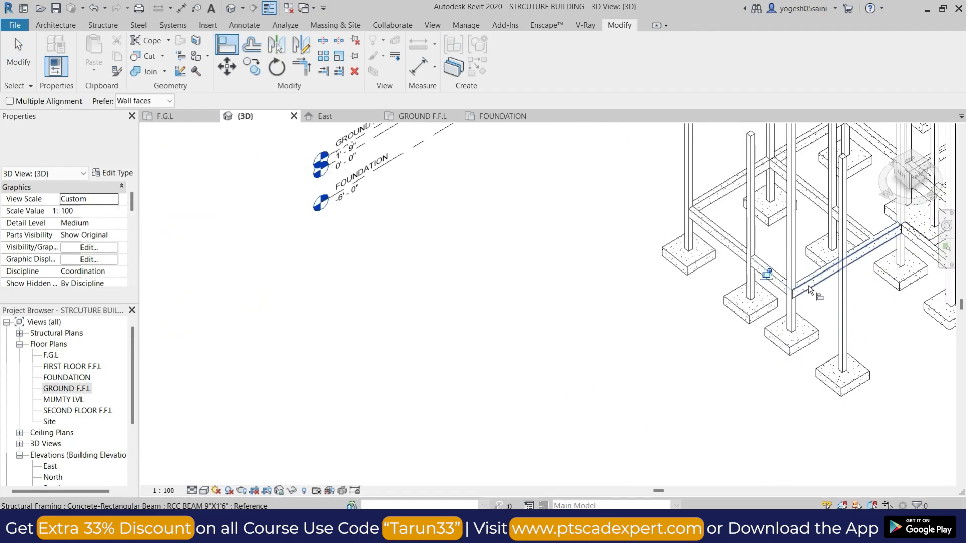
scroll(808, 287, "up", 5)
scroll(794, 289, "up", 3)
left_click(756, 275)
- From the top view, place a matching RCC beam along grid E from the grid 4 column to the grid 2 column
scroll(779, 294, "down", 6)
mouse_move(789, 304)
middle_mouse_down()
mouse_move(734, 381)
mouse_move(643, 362)
mouse_move(641, 397)
mouse_move(602, 366)
mouse_move(654, 353)
middle_mouse_up()
left_click(911, 162)
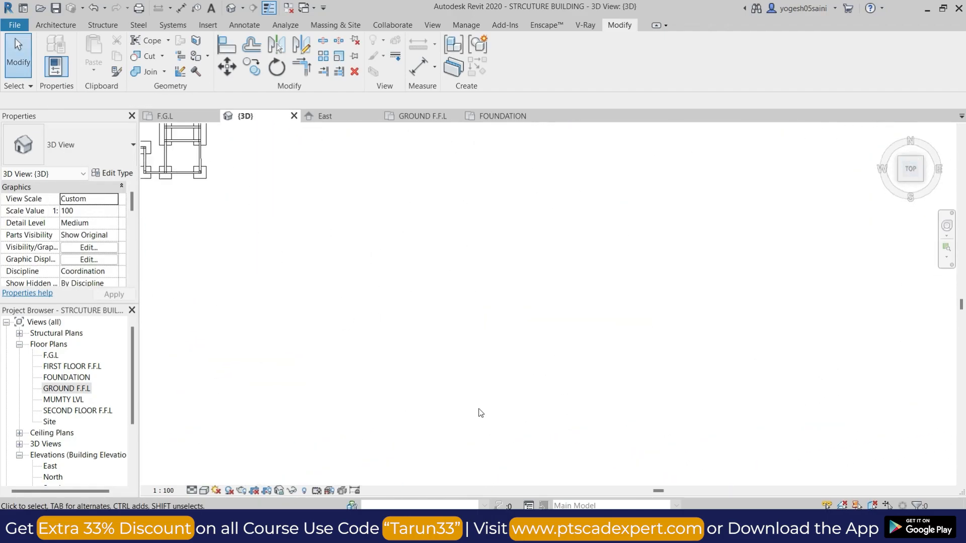
scroll(521, 359, "up", 3)
left_click(548, 308)
key("c")
key("s")
scroll(595, 362, "up", 5)
left_click(584, 358)
scroll(582, 356, "down", 4)
scroll(470, 360, "up", 2)
left_click(348, 348)
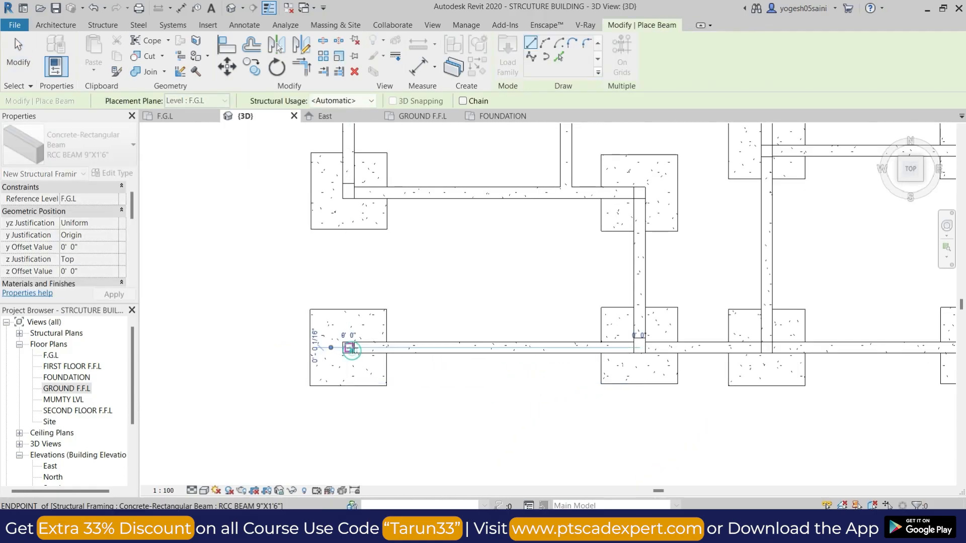
key("Escape")
key("Escape")
scroll(571, 347, "down", 2)
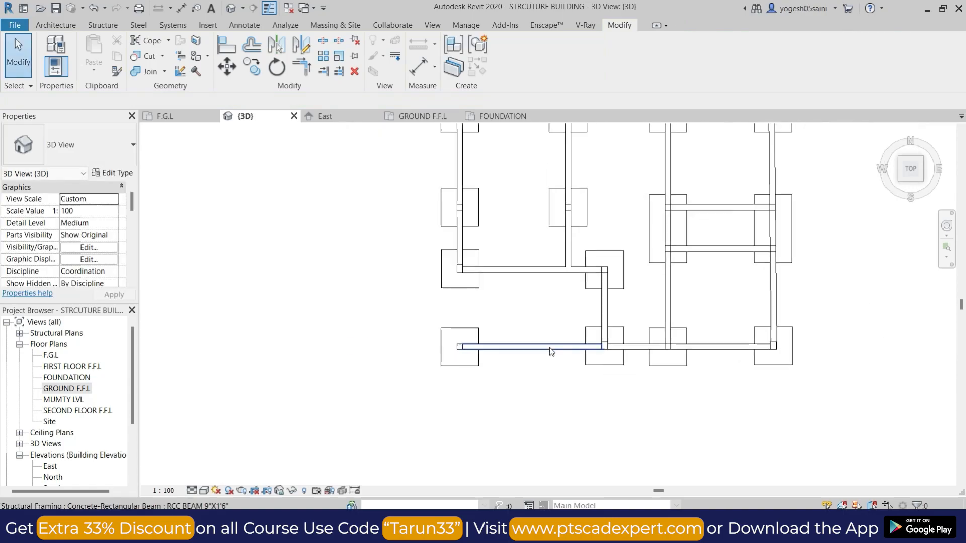
left_click(509, 272)
key("c")
key("s")
scroll(463, 268, "up", 3)
key("Escape")
key("Escape")
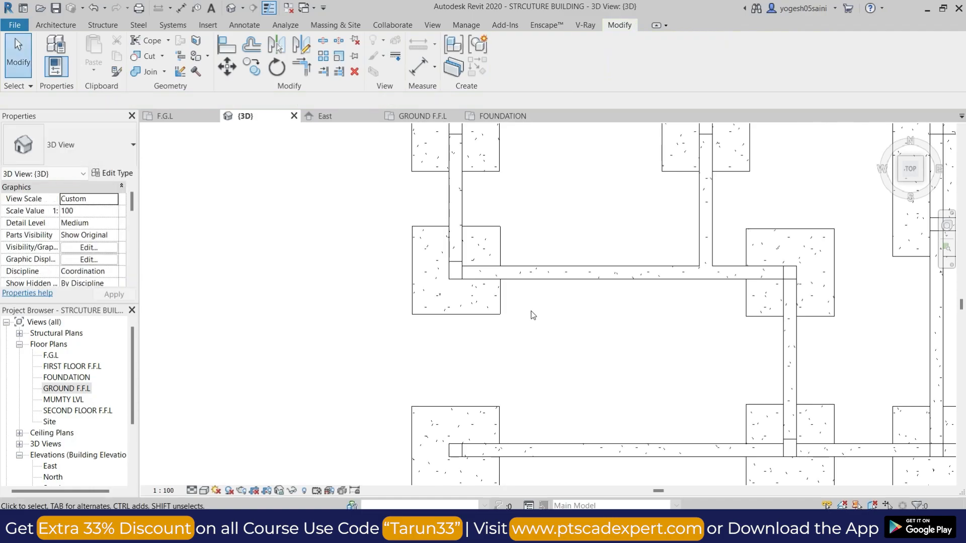
- Extend the grid 2 beam down to meet the new grid E beam
scroll(505, 392, "down", 1)
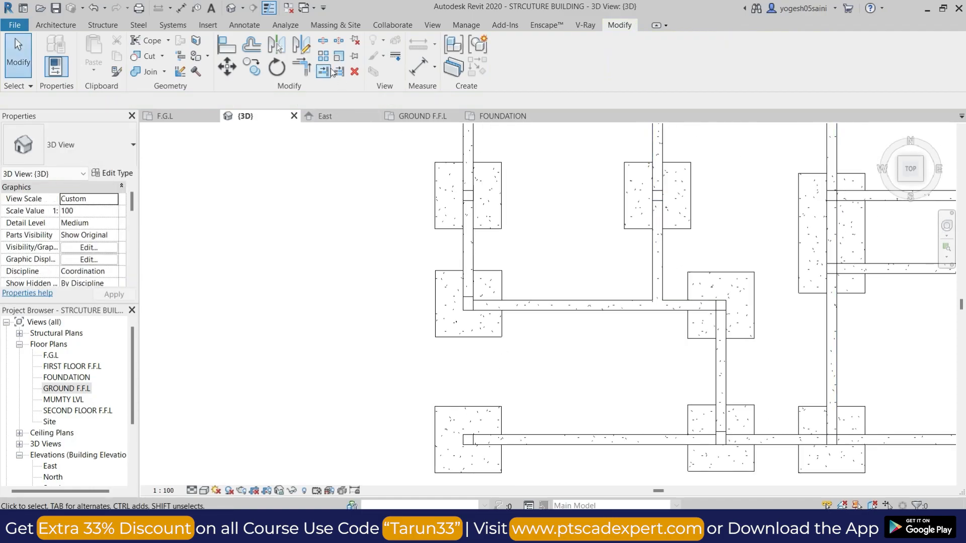
left_click(302, 67)
left_click(466, 240)
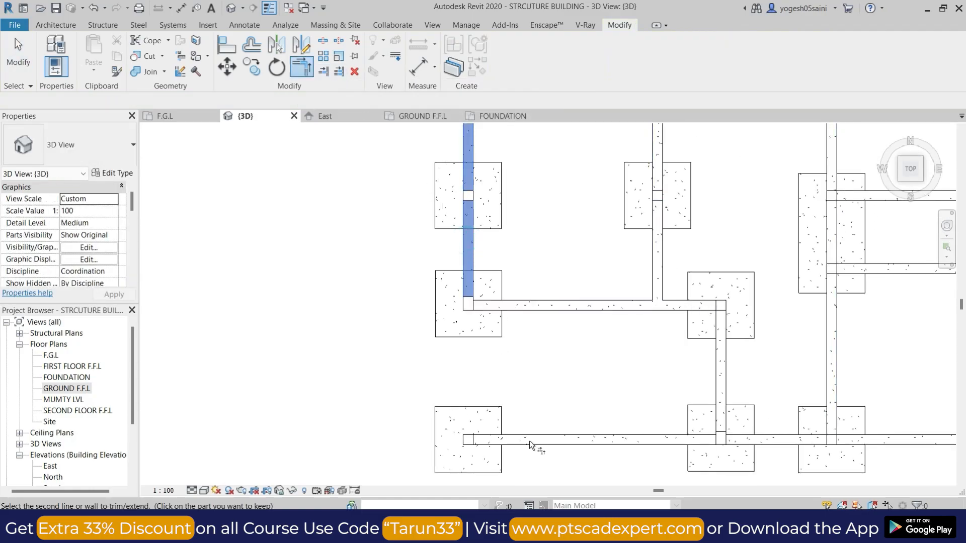
left_click(323, 72)
left_click(489, 439)
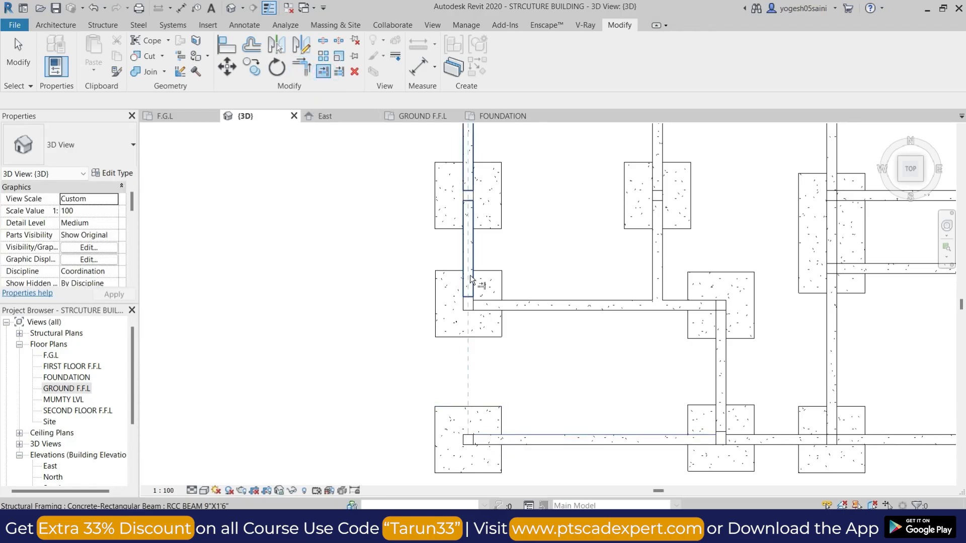
left_click(486, 283)
scroll(502, 337, "down", 3)
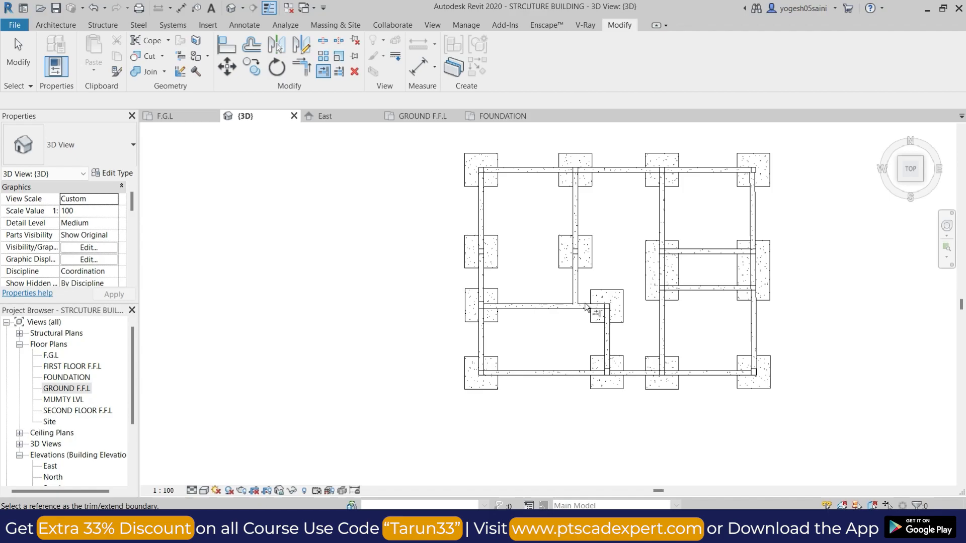
- Place a beam between the grid 2 and grid 3 columns, in line with the grid B columns
key("Escape")
key("Escape")
left_click(559, 306)
key("b")
key("m")
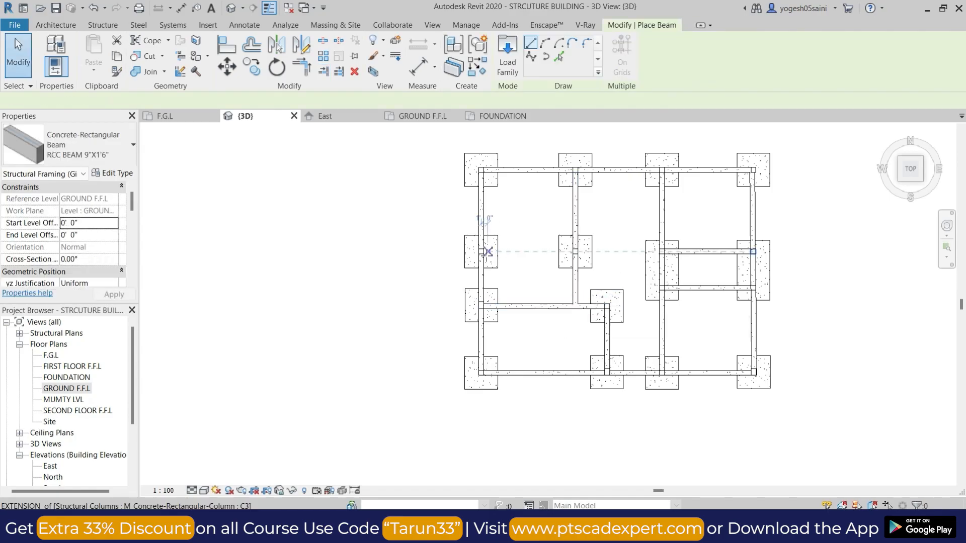
scroll(480, 245, "up", 4)
left_click(472, 246)
left_click(691, 246)
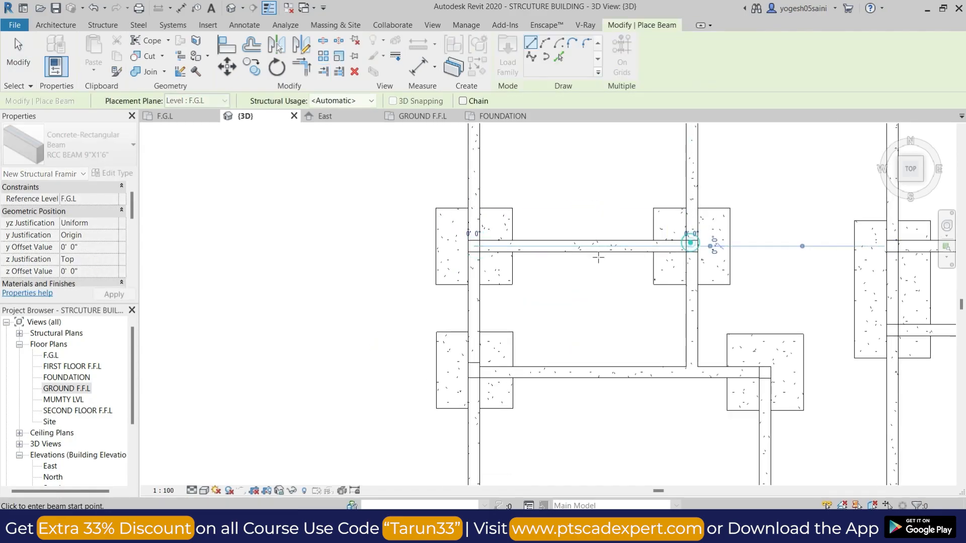
- Trim and extend the interior beams to meet the crossing beams, and show the frame in 3D
key("t")
key("r")
scroll(691, 247, "down", 6)
middle_click_drag(745, 314, 795, 201, "shift")
middle_click_drag(742, 343, 723, 334)
scroll(717, 329, "up", 5)
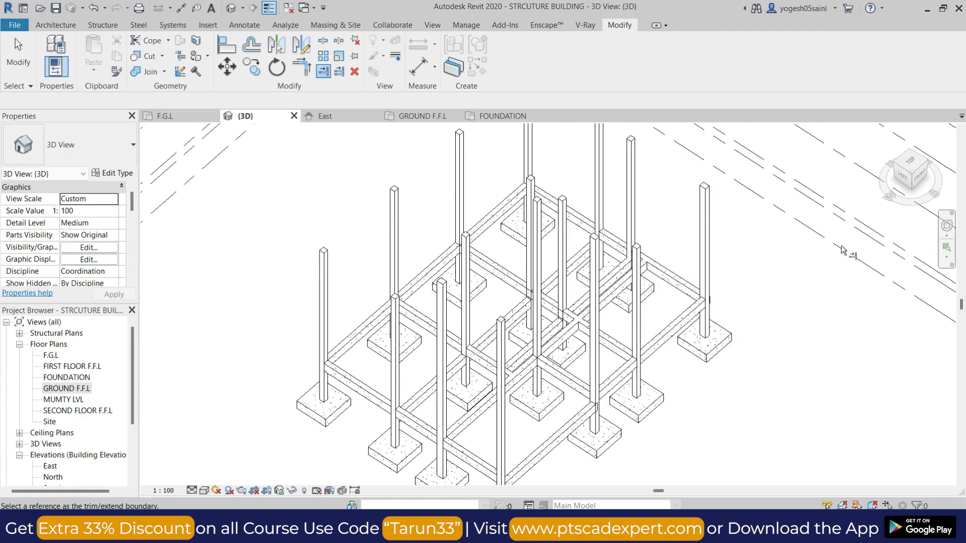
key("Escape")
scroll(707, 307, "up", 4)
middle_click_drag(744, 284, 603, 327, "shift")
middle_click_drag(563, 435, 660, 169)
scroll(660, 169, "down", 2)
middle_click_drag(738, 277, 639, 293, "shift")
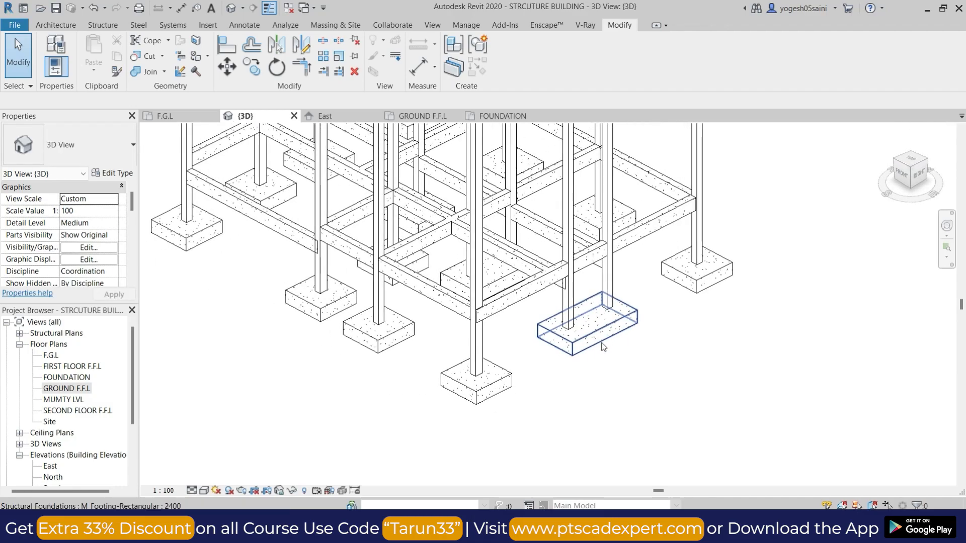
key("a")
key("l")
scroll(574, 374, "down", 4)
key("Escape")
- Set the 3D view's detail level to Fine and its visual style to Realistic
middle_click_drag(571, 414, 486, 427, "shift")
left_click(192, 491)
left_click(209, 481)
left_click(204, 490)
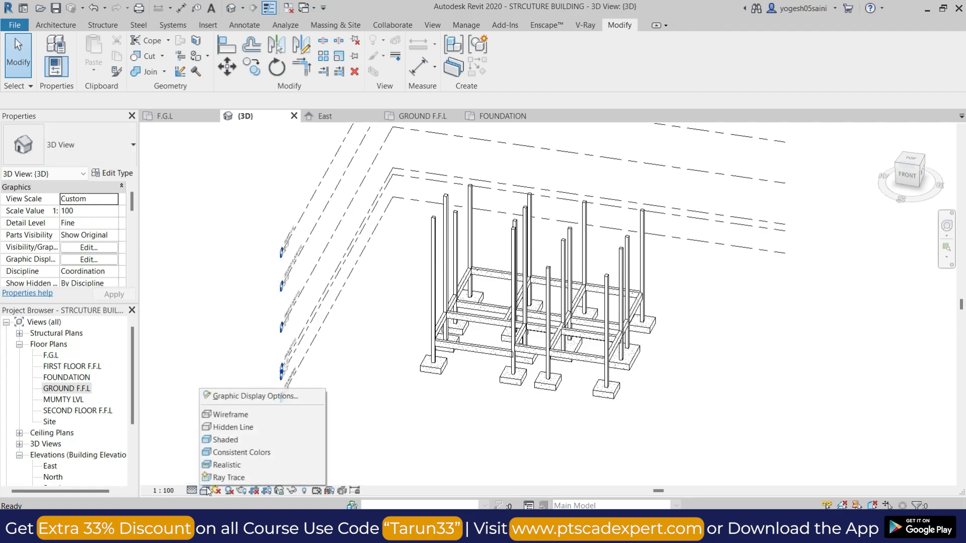
left_click(232, 465)
scroll(629, 361, "up", 6)
scroll(630, 361, "down", 5)
middle_click_drag(668, 368, 808, 358, "shift")
left_click(478, 381)
key("s")
key("a")
scroll(480, 379, "down", 3)
key("Escape")
scroll(489, 376, "down", 2)
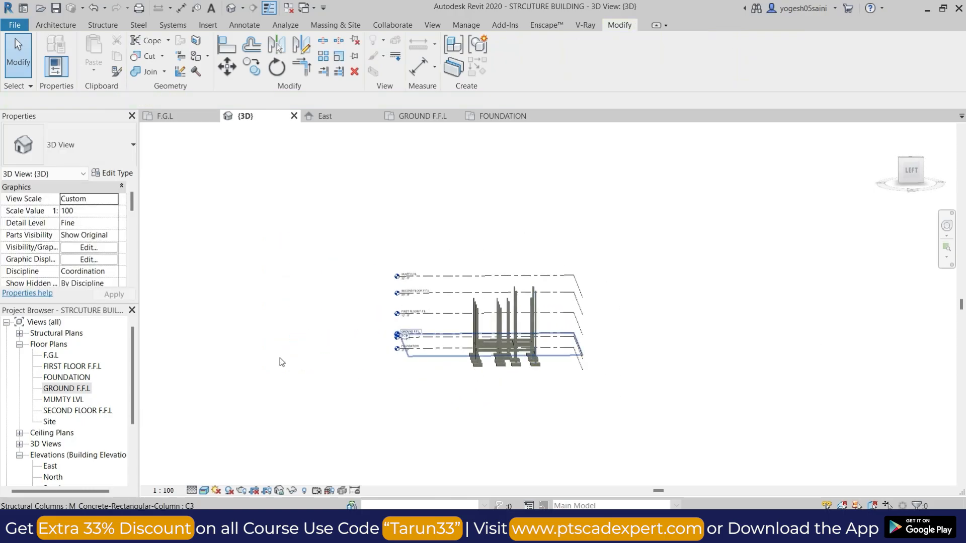
- In the East elevation, select all the RCC beams and set their start and end level offsets to -6"
double_click(51, 466)
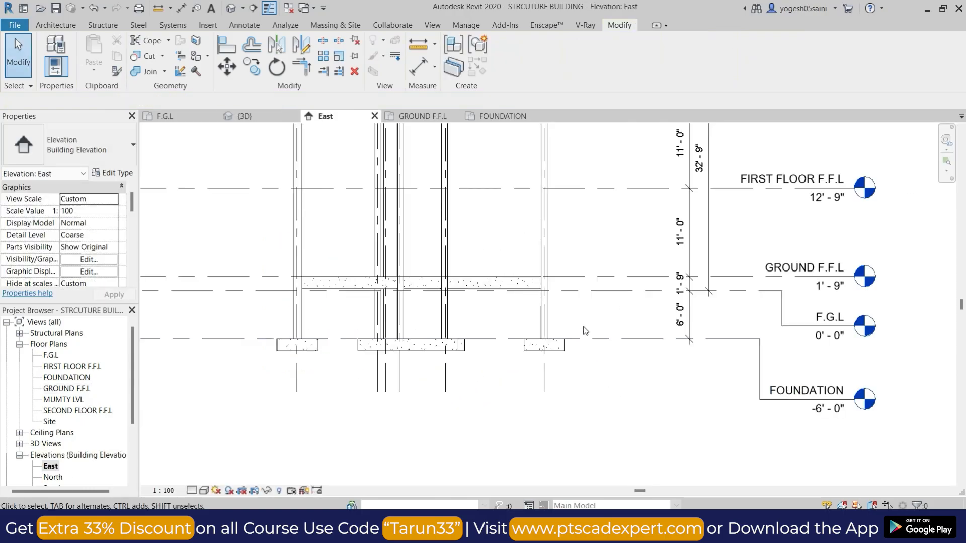
scroll(586, 330, "down", 2)
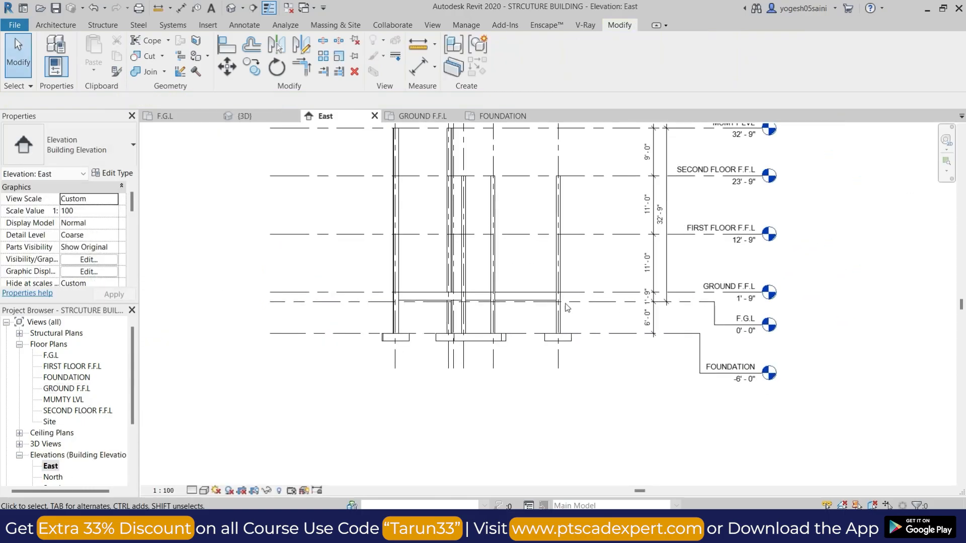
left_click(538, 292)
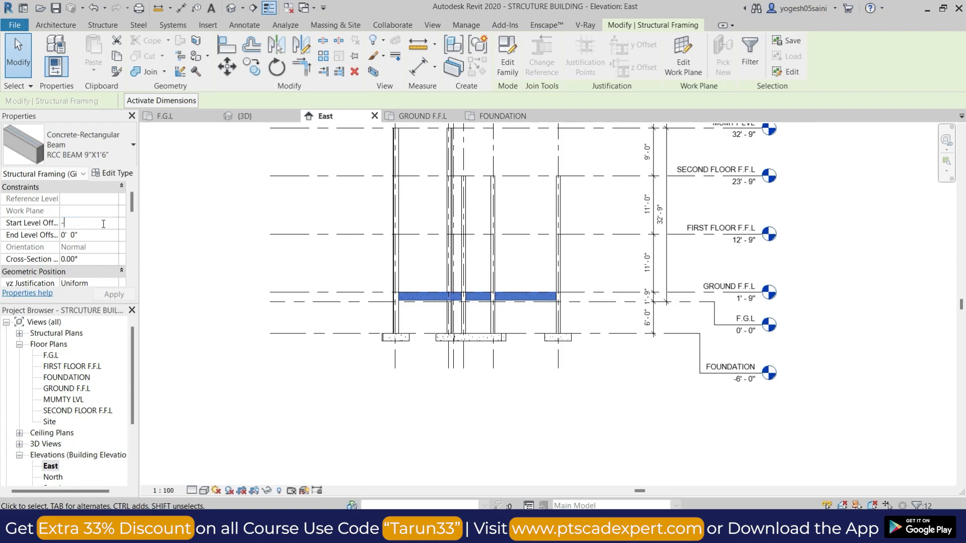
type("6")
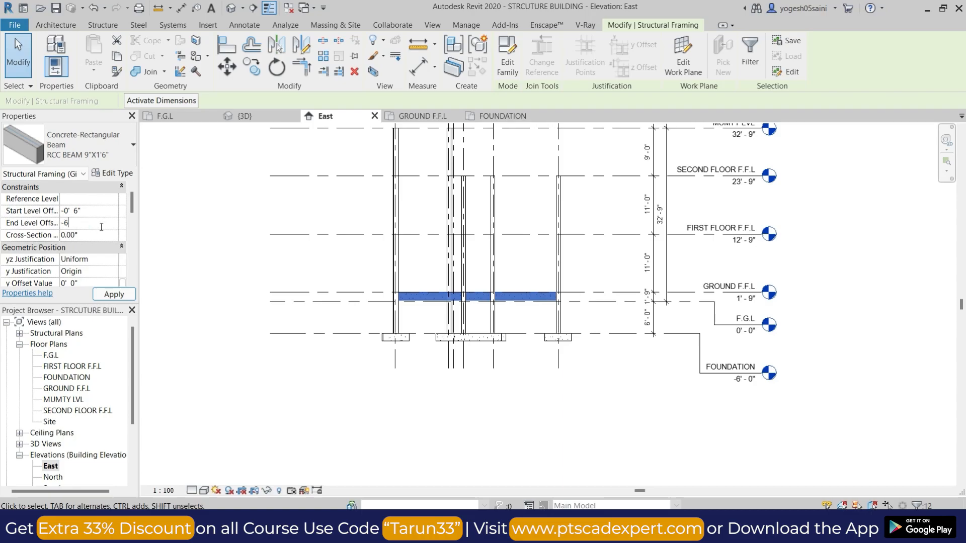
left_click(346, 259)
scroll(526, 322, "up", 4)
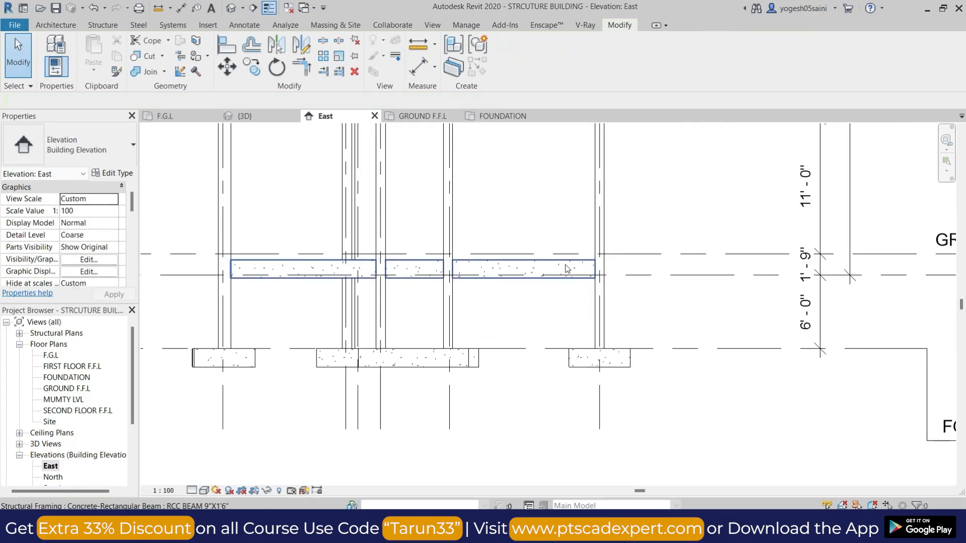
scroll(566, 268, "down", 6)
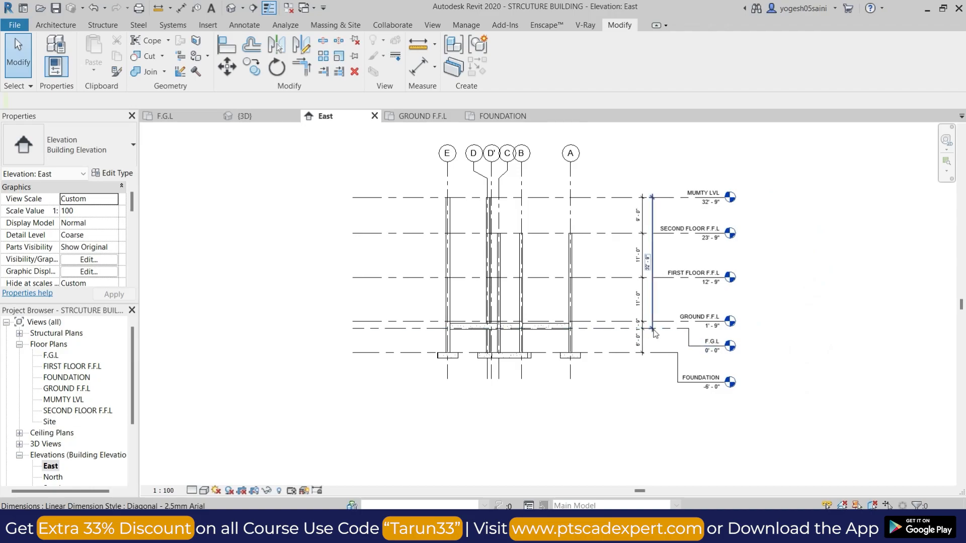
key("d")
key("i")
key("Escape")
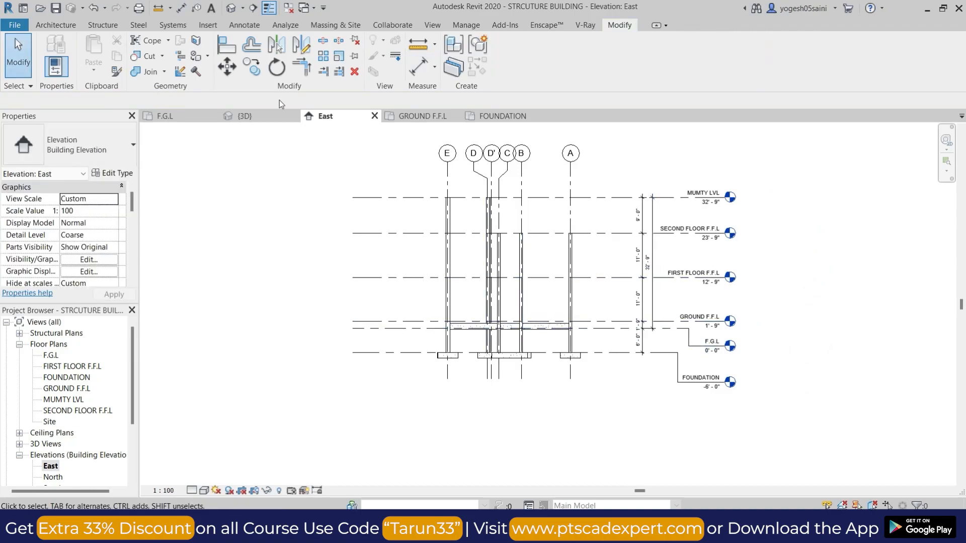
- In the 3D view, copy all the RCC BEAM 9"X1'6" beams and paste them aligned to the FIRST FLOOR F.F.L level
left_click(279, 116)
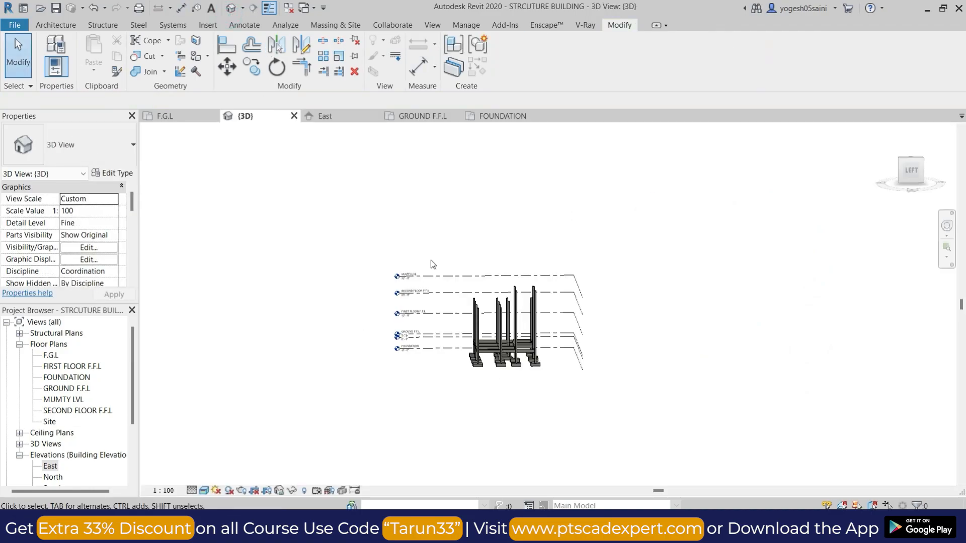
middle_click_drag(510, 339, 739, 428, "shift")
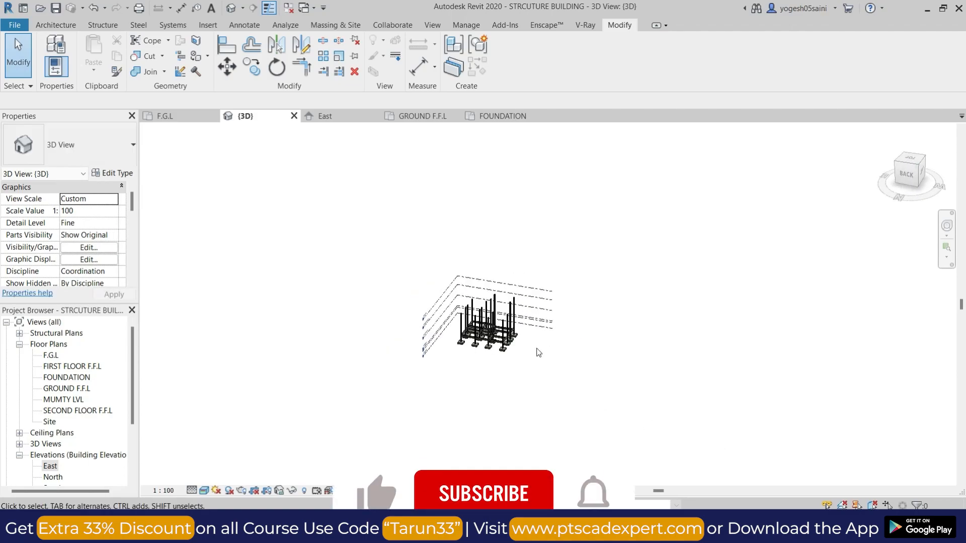
scroll(543, 356, "up", 3)
middle_click_drag(543, 356, 421, 375, "shift")
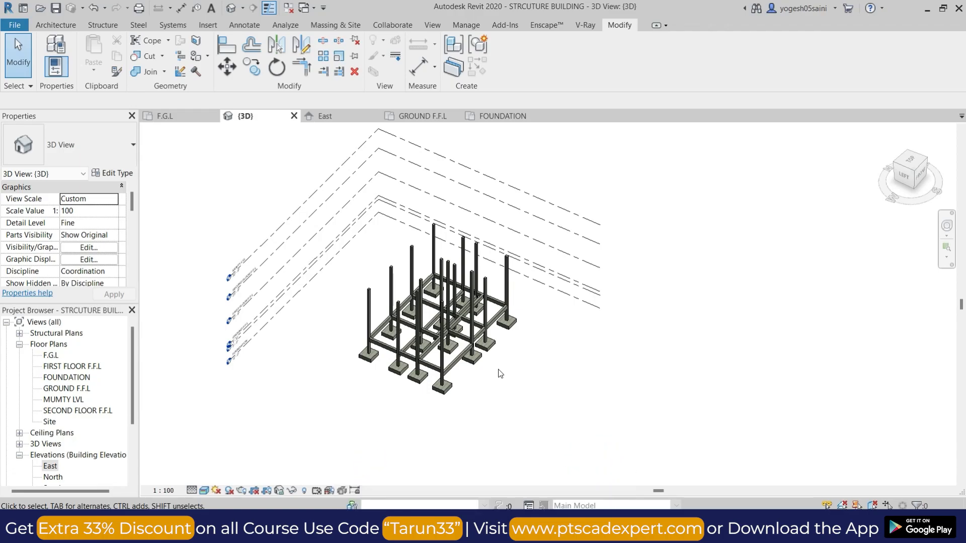
middle_click_drag(595, 347, 515, 358, "shift")
scroll(515, 358, "up", 2)
left_click(469, 322)
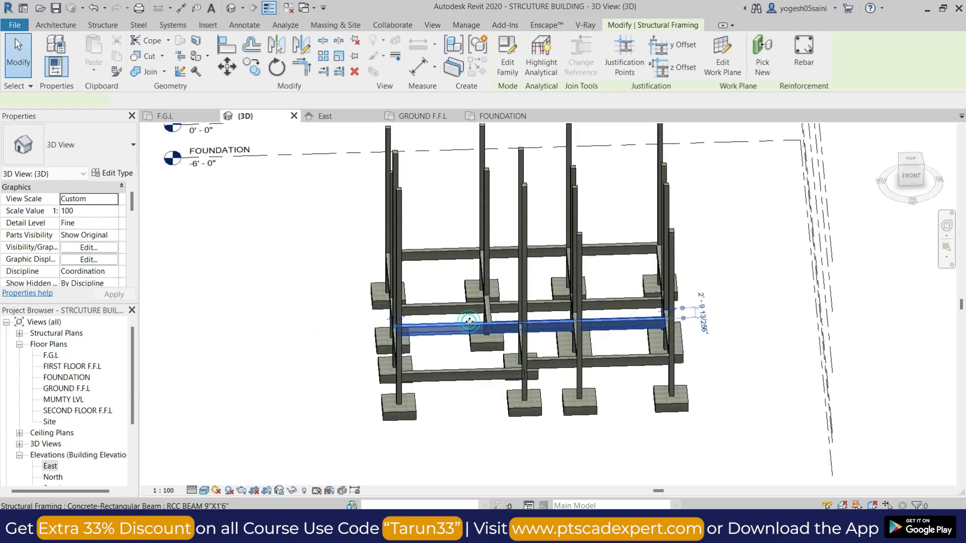
key("s")
key("a")
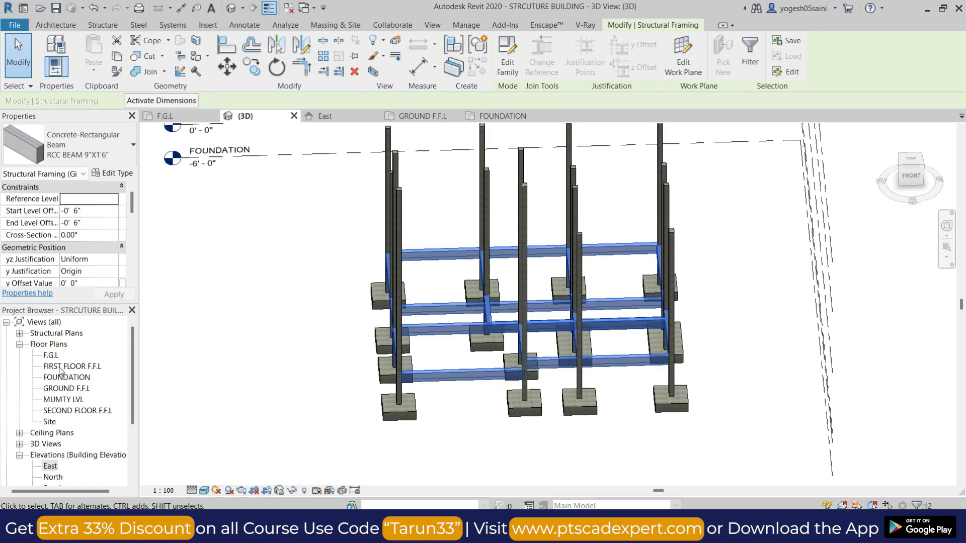
left_click(118, 57)
left_click(93, 68)
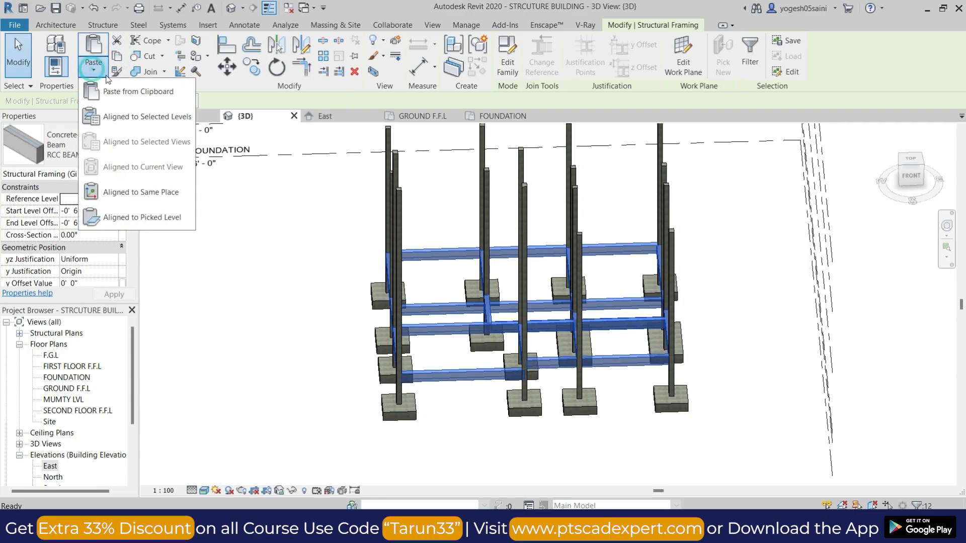
left_click(144, 119)
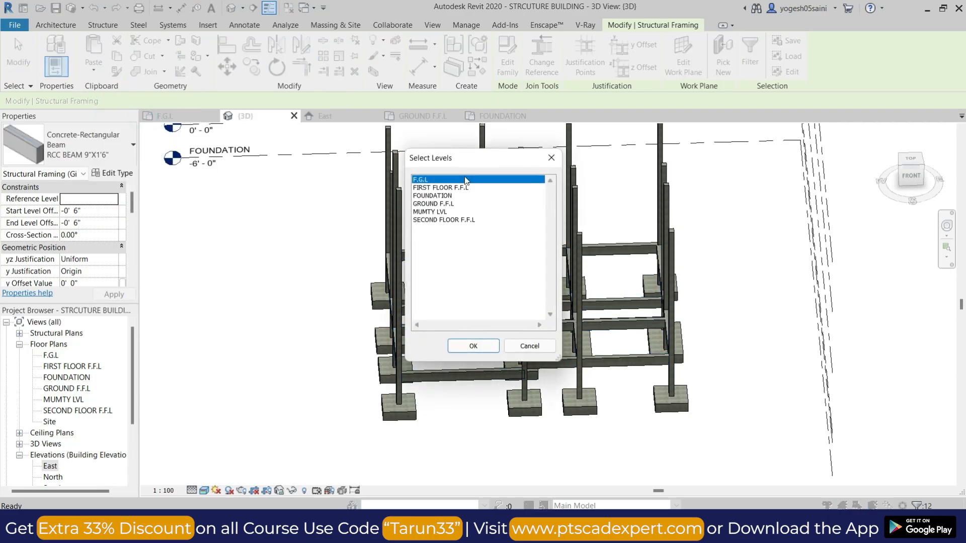
left_click(440, 188)
left_click(473, 346)
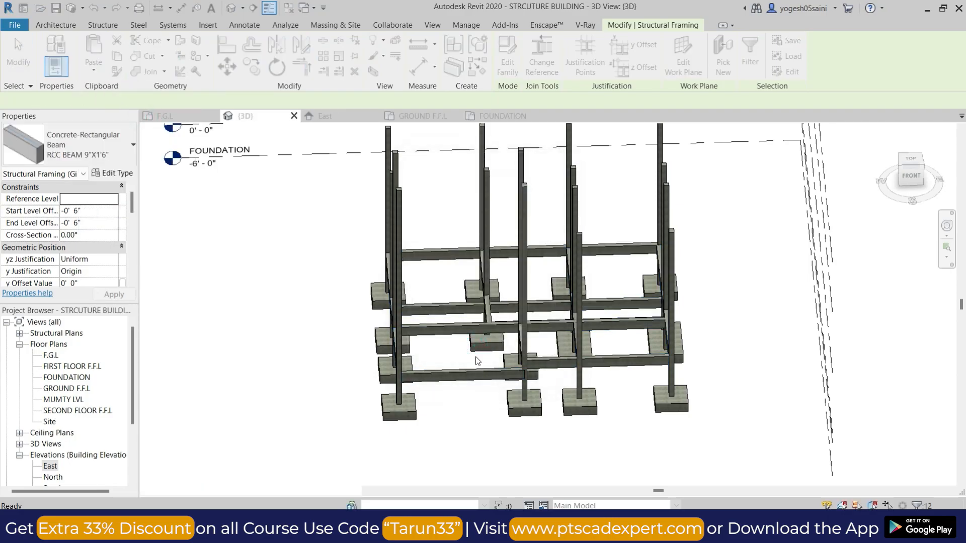
left_click(263, 344)
- Examine the plinth and first-floor beams around the columns from several sides of the 3D model
middle_click_drag(263, 344, 516, 326, "shift")
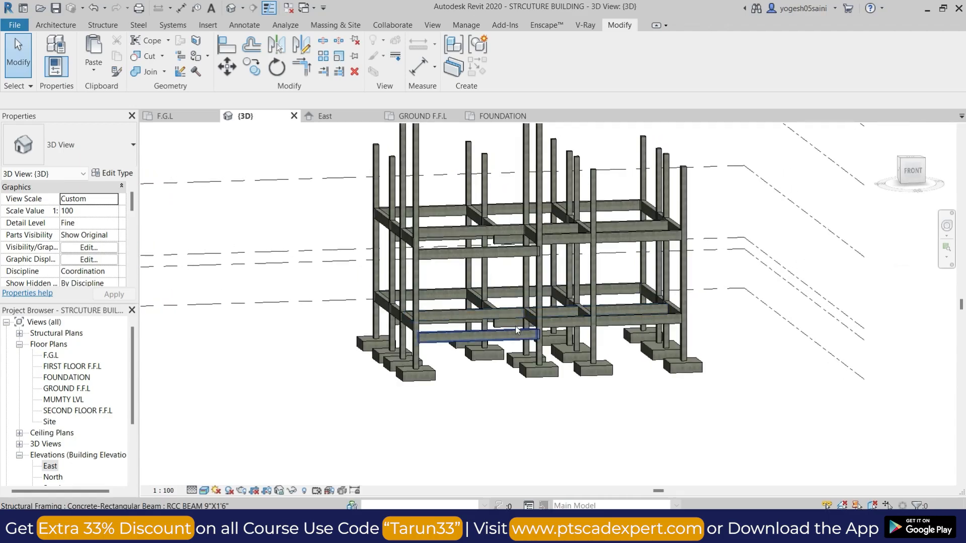
scroll(514, 326, "up", 5)
scroll(506, 327, "down", 2)
left_click(503, 329)
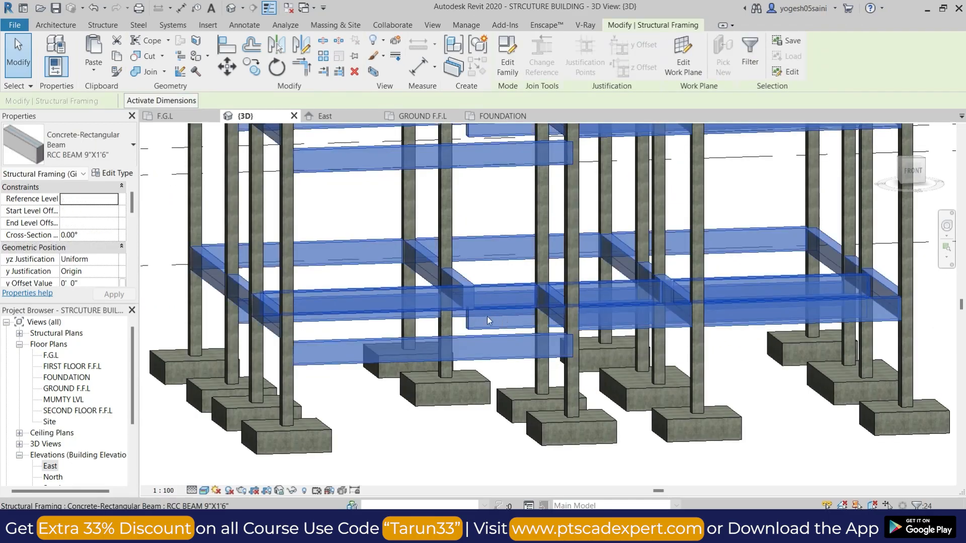
key("Escape")
scroll(492, 313, "down", 5)
scroll(483, 342, "up", 3)
scroll(475, 370, "down", 3)
middle_click_drag(475, 370, 666, 396, "shift")
middle_click_drag(513, 313, 700, 334, "shift")
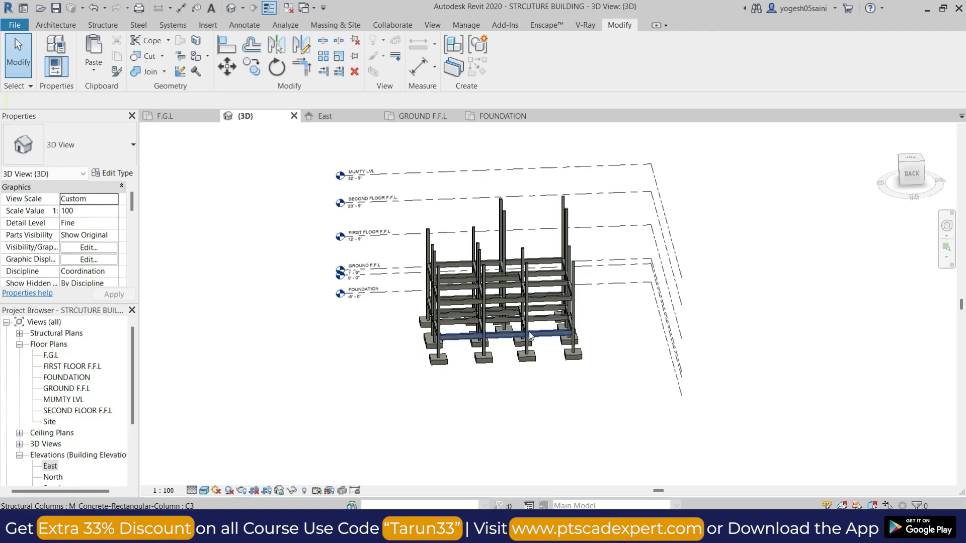
middle_click_drag(539, 339, 548, 416, "shift")
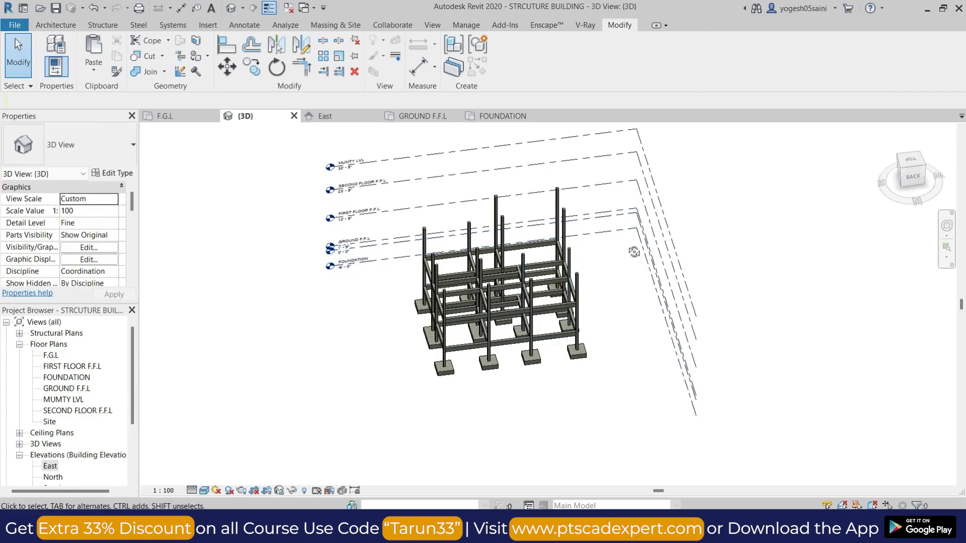
middle_click_drag(632, 253, 604, 317, "shift")
scroll(533, 269, "up", 3)
middle_click_drag(539, 273, 598, 130, "shift")
middle_click_drag(525, 333, 493, 333)
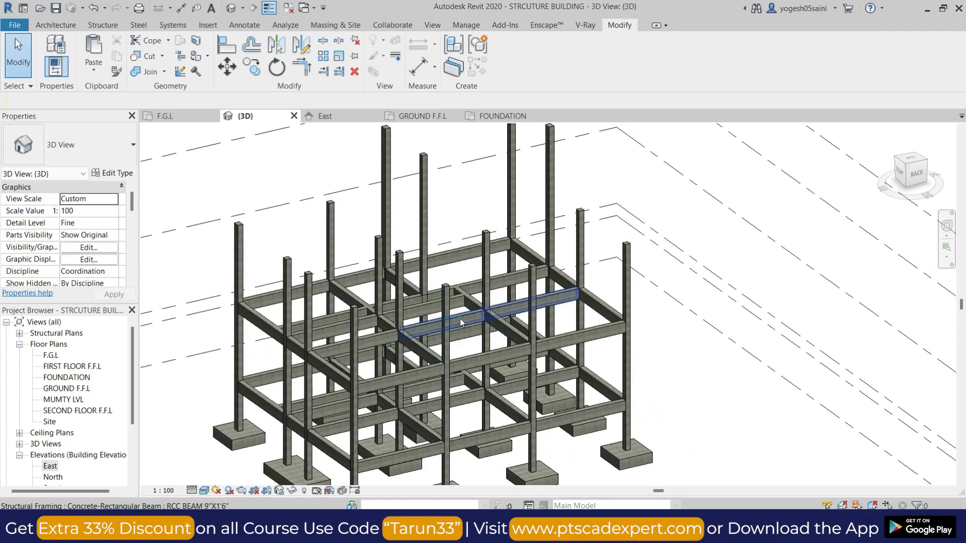
- From the top, split the first-floor beam running across two bays at the interior crossing beam and trim the cut end to that beam
left_click(459, 319)
scroll(398, 301, "up", 4)
scroll(392, 299, "up", 1)
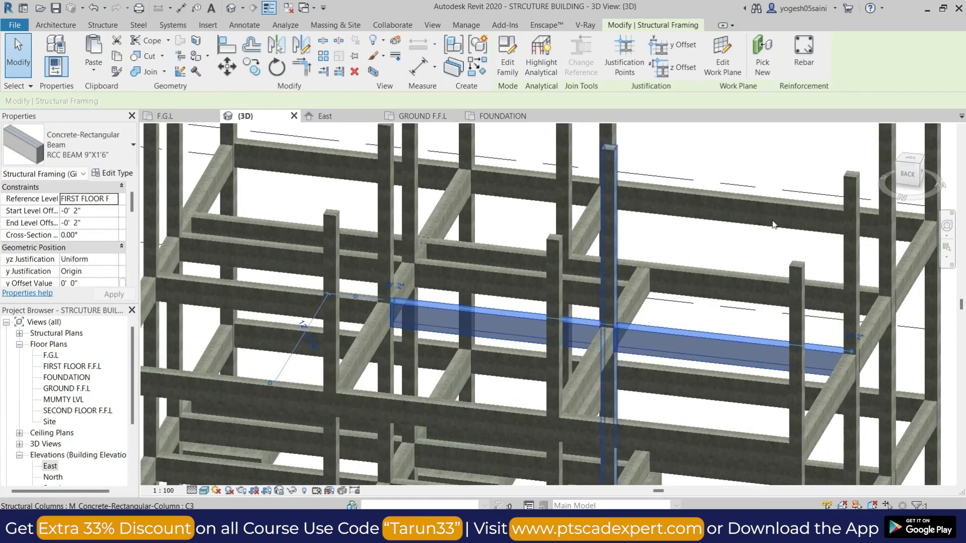
left_click(911, 160)
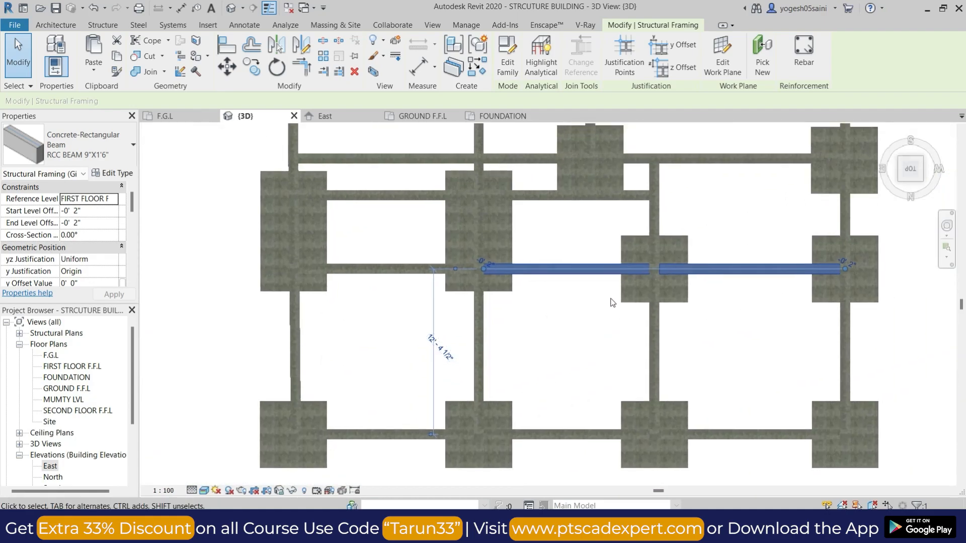
left_click(324, 41)
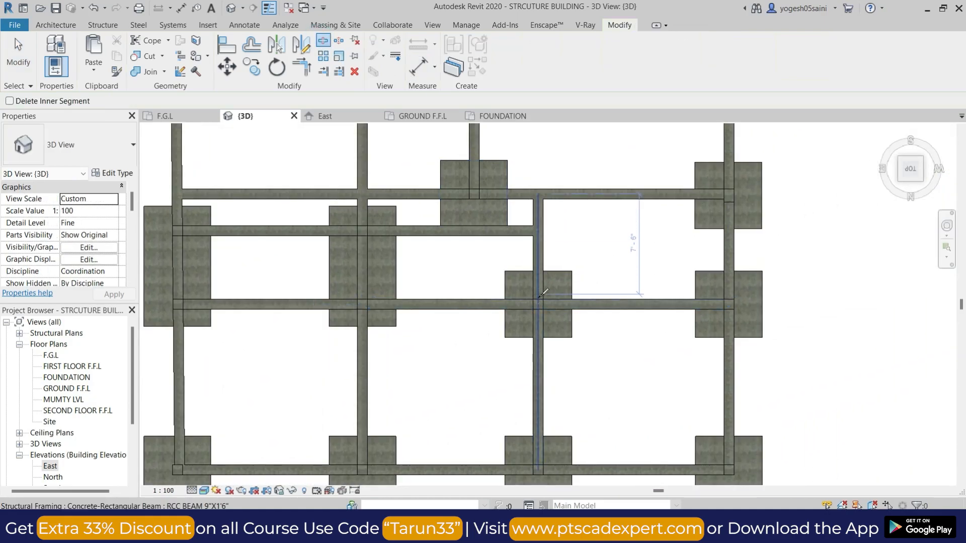
left_click(531, 299)
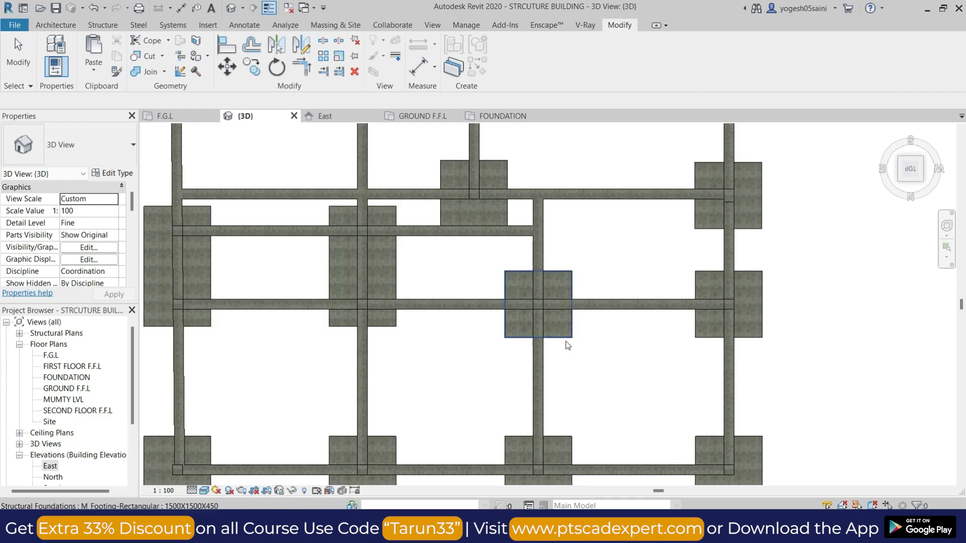
key("Escape")
left_click(324, 71)
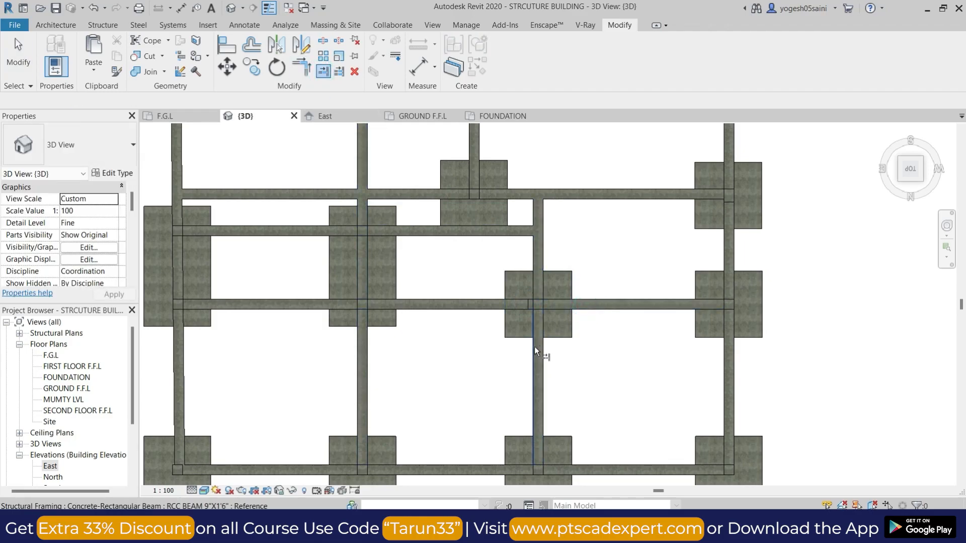
key("Escape")
- Give the split middle-bay beam a new duplicated type named RCC BEAM 9"X6" with its h dimension set to 6"
left_click(455, 309)
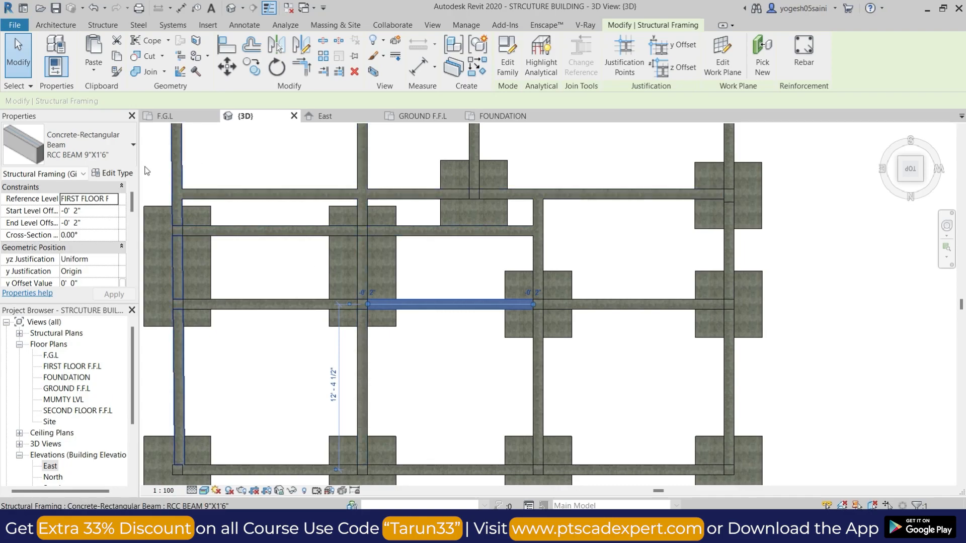
left_click(116, 173)
left_click(753, 111)
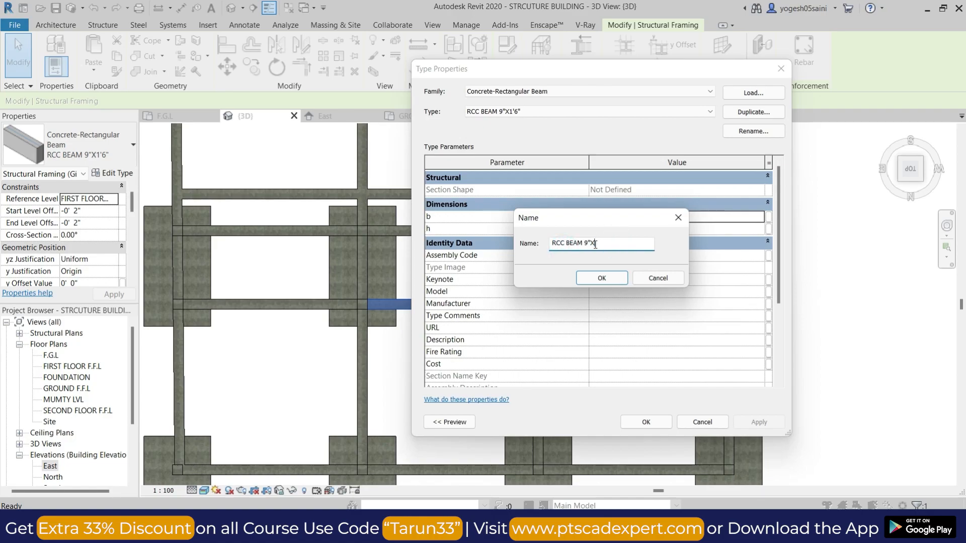
key("Return")
left_click(642, 228)
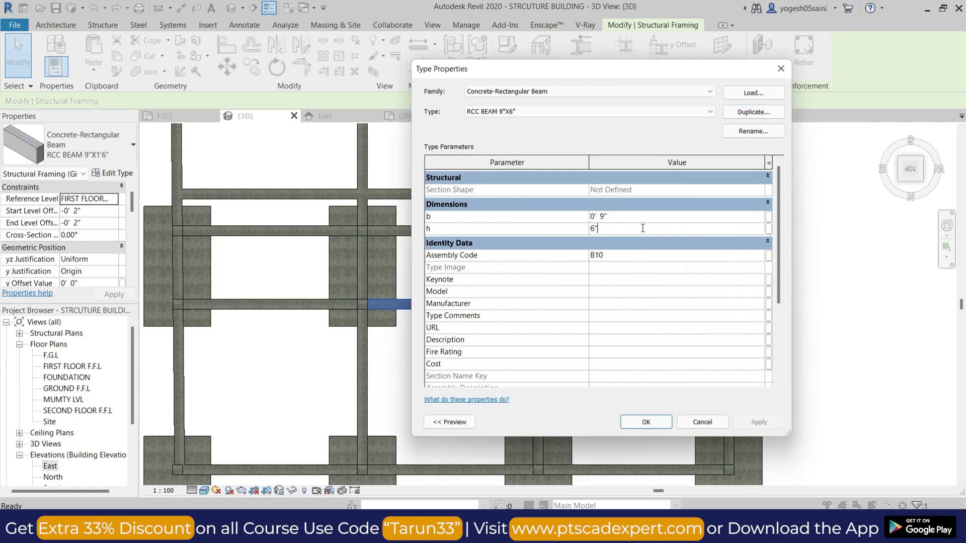
left_click(660, 425)
middle_click_drag(645, 364, 629, 261, "shift")
left_click(628, 261)
- From the top, split the neighbouring parallel first-floor beam near the interior crossing beam and trim both pieces to that beam
scroll(559, 313, "up", 3)
middle_click_drag(559, 318, 463, 413, "shift")
scroll(483, 311, "down", 3)
scroll(478, 372, "down", 2)
middle_click_drag(544, 362, 555, 285, "shift")
middle_click_drag(525, 234, 634, 322, "shift")
left_click(917, 166)
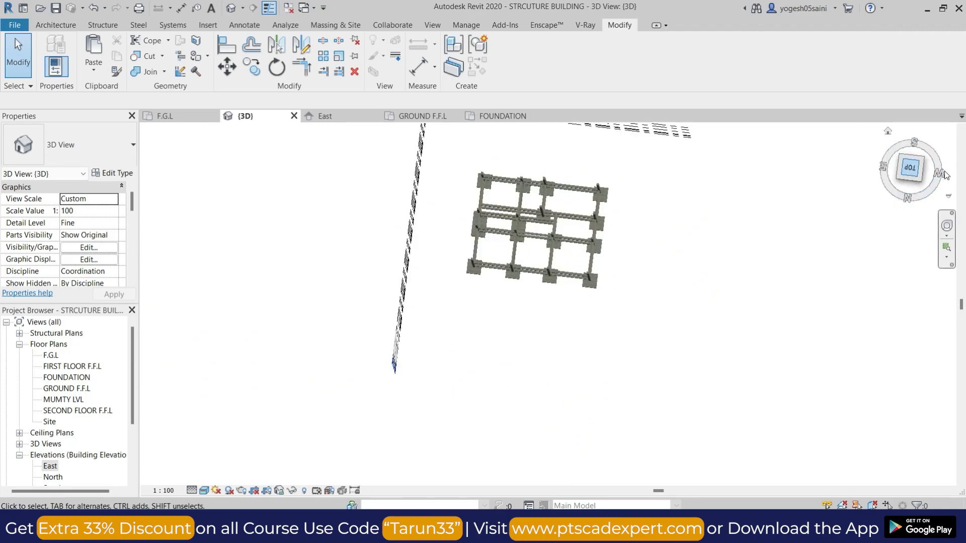
scroll(526, 261, "up", 8)
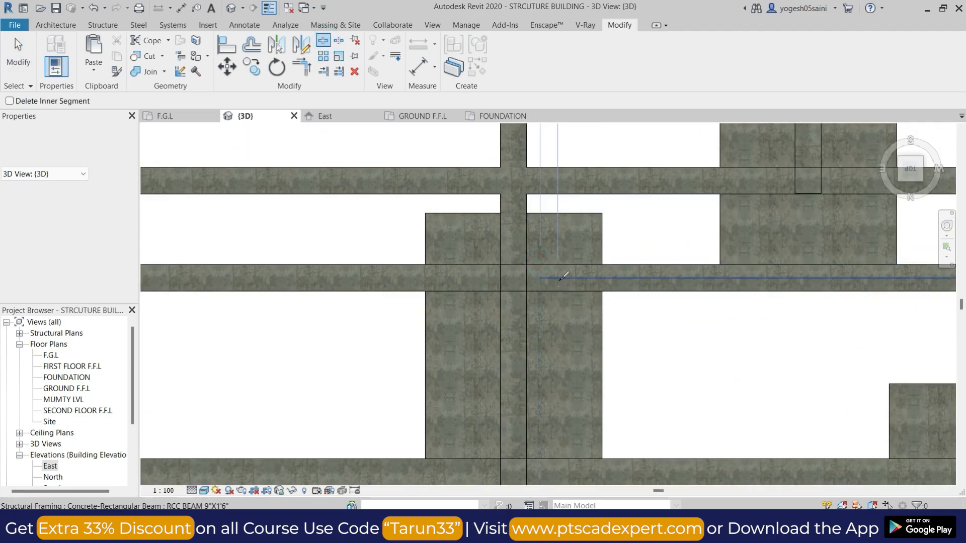
left_click(323, 71)
left_click(501, 323)
left_click(469, 294)
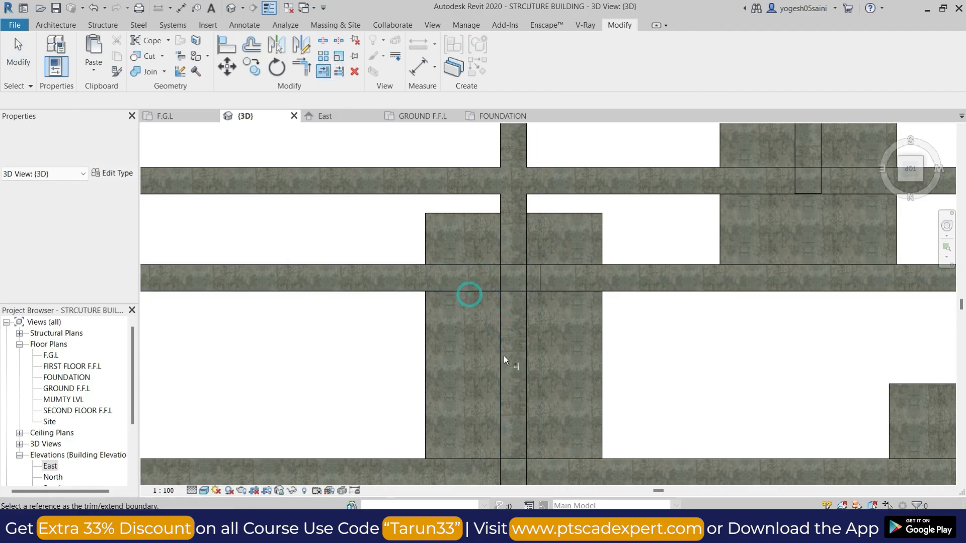
left_click(572, 292)
scroll(564, 319, "down", 2)
middle_click_drag(670, 341, 667, 302, "shift")
middle_click_drag(679, 358, 593, 268)
key("Escape")
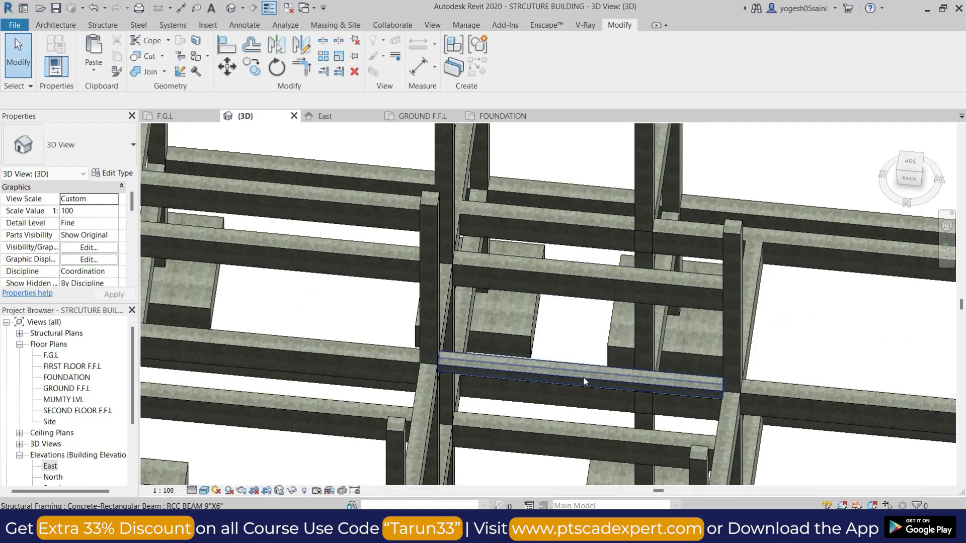
- Match the type of the RCC BEAM 9"X6" beam onto the parallel split beam in the same bay
key("m")
key("a")
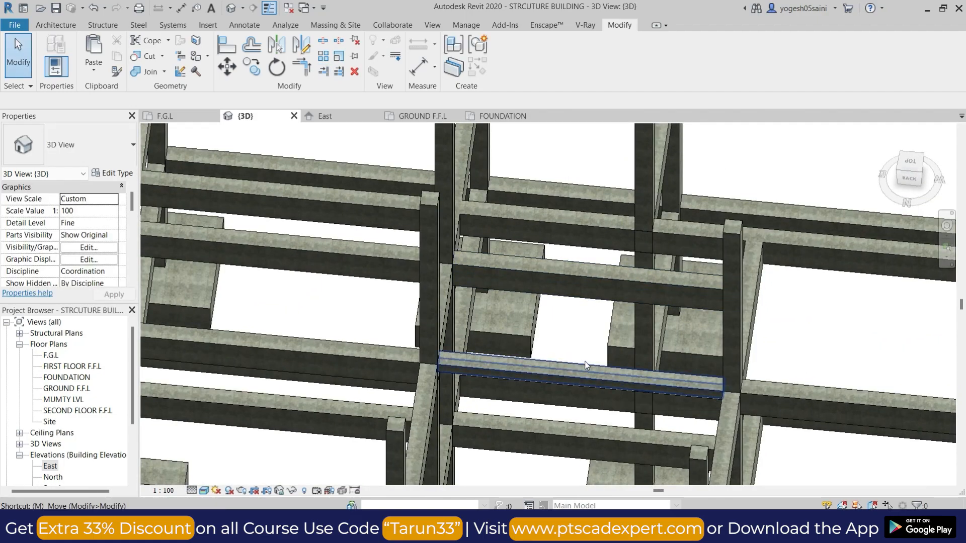
left_click(583, 378)
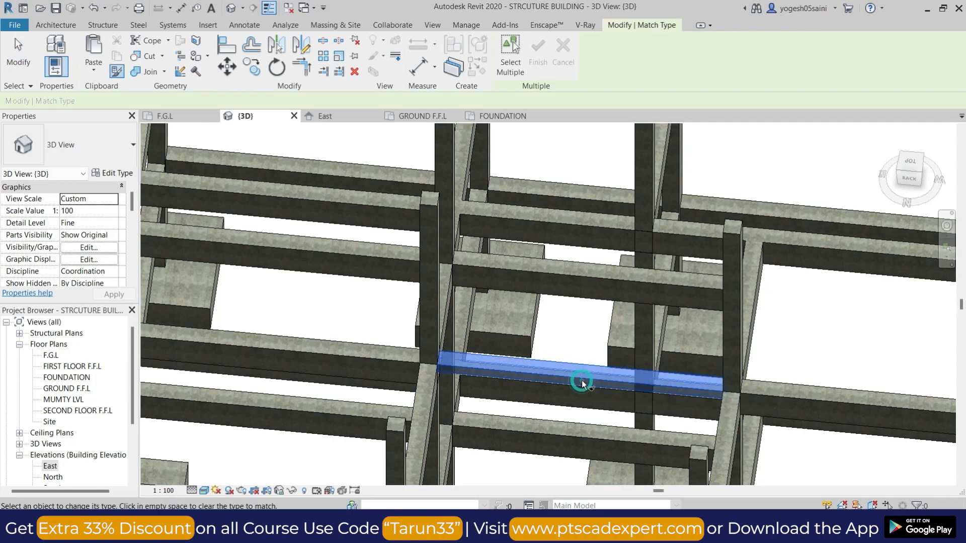
left_click(603, 280)
key("Escape")
key("Escape")
- Copy all the first-floor beams and paste them aligned to the SECOND FLOOR F.F.L level
scroll(603, 289, "down", 3)
middle_click_drag(690, 369, 448, 322, "shift")
scroll(455, 301, "up", 3)
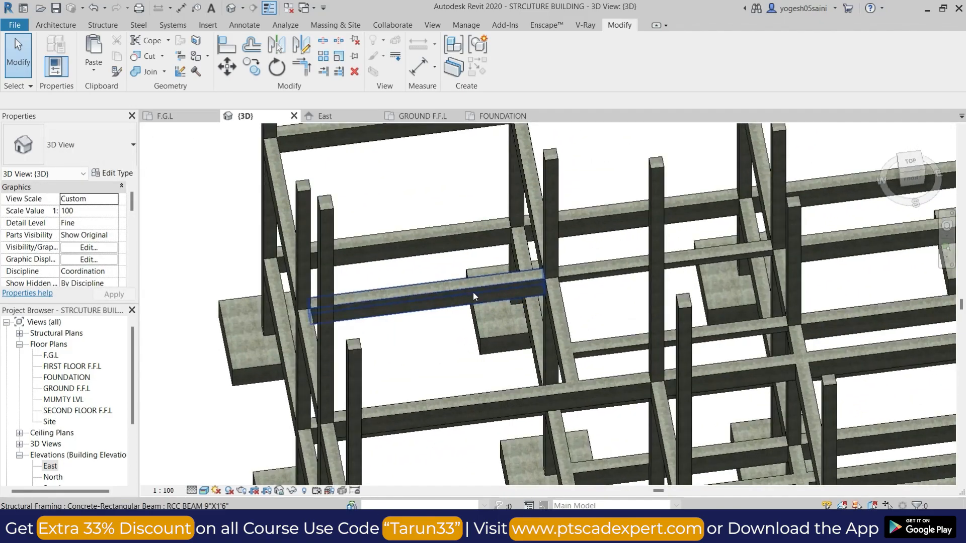
scroll(442, 297, "down", 3)
middle_click_drag(499, 294, 455, 190, "shift")
scroll(488, 276, "down", 3)
left_click_drag(360, 203, 683, 262)
middle_click_drag(736, 219, 697, 270, "shift")
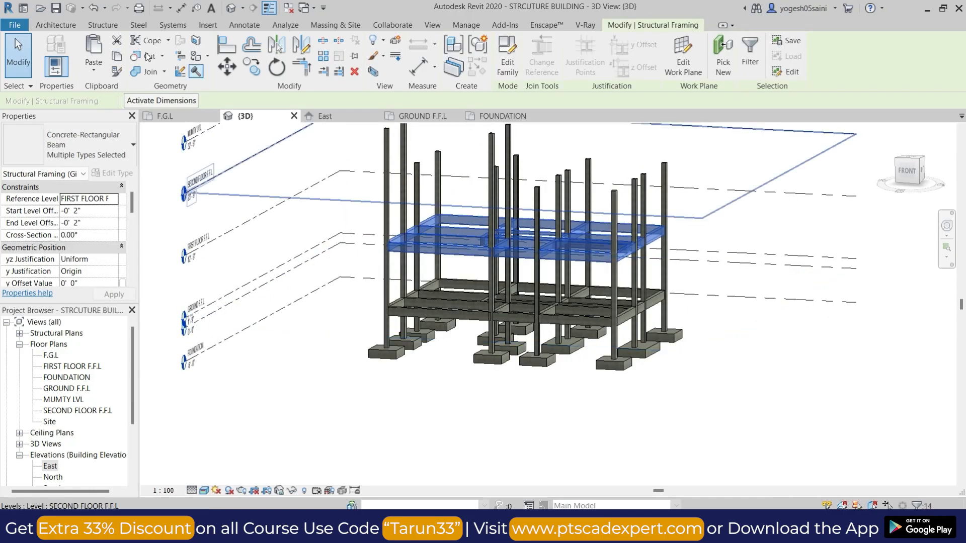
left_click(94, 76)
left_click(161, 115)
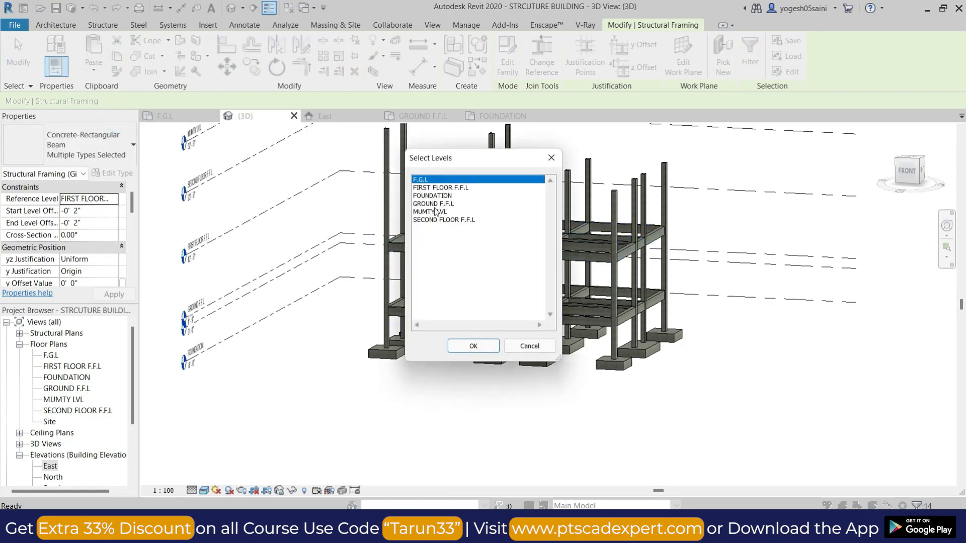
left_click(474, 345)
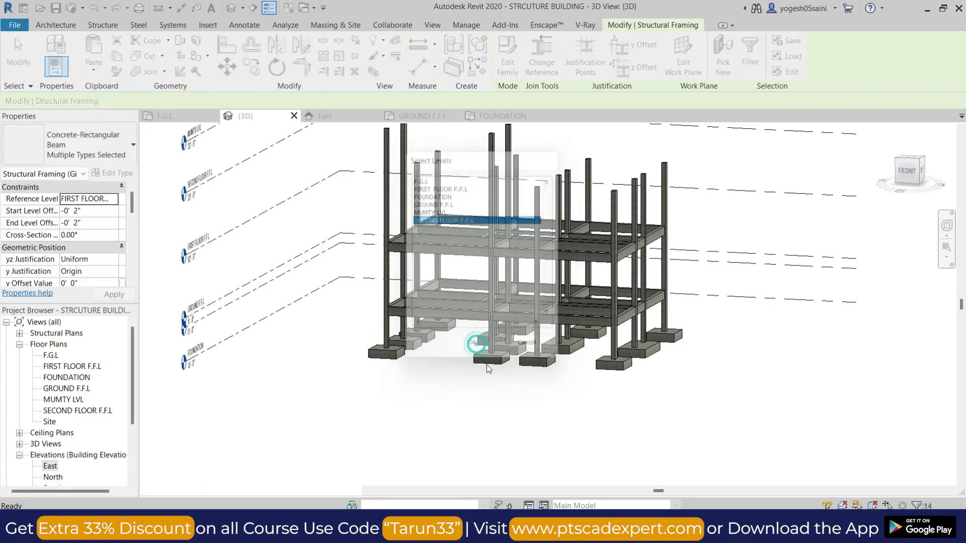
middle_click_drag(728, 279, 598, 246, "shift")
key("Escape")
left_click(477, 190)
key("Escape")
- From the top, split the second-floor middle east-west beam beside its junction with the short interior crossing beam
left_click(918, 160)
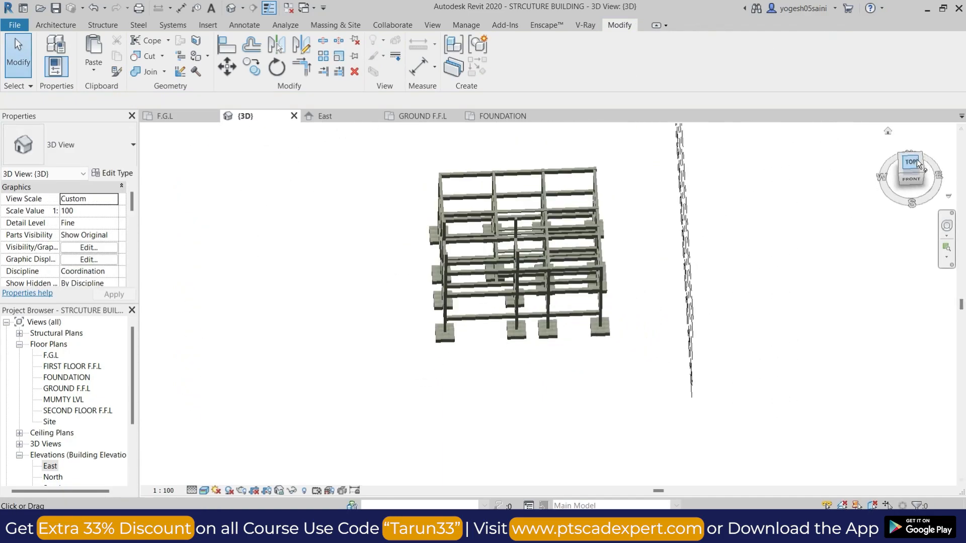
scroll(523, 332, "up", 5)
middle_click_drag(647, 349, 599, 281)
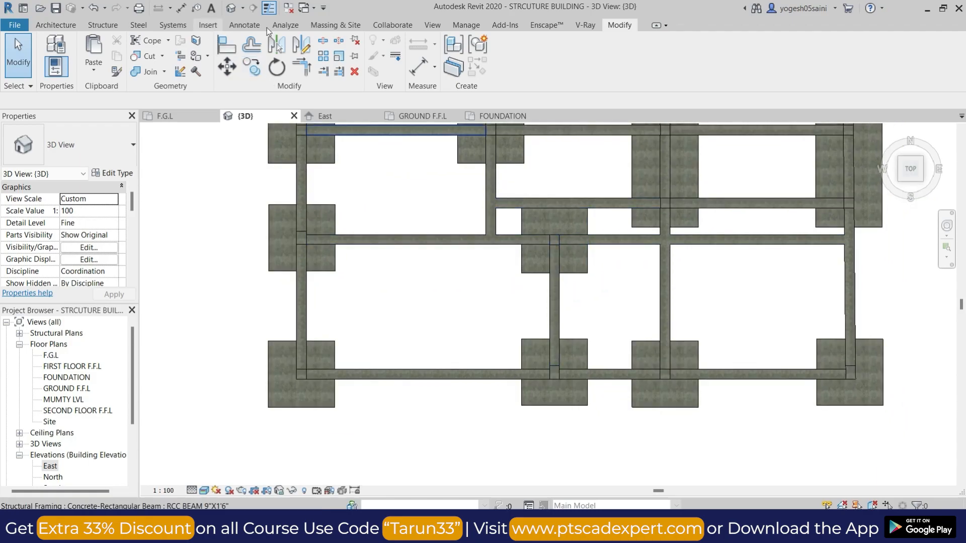
left_click(323, 42)
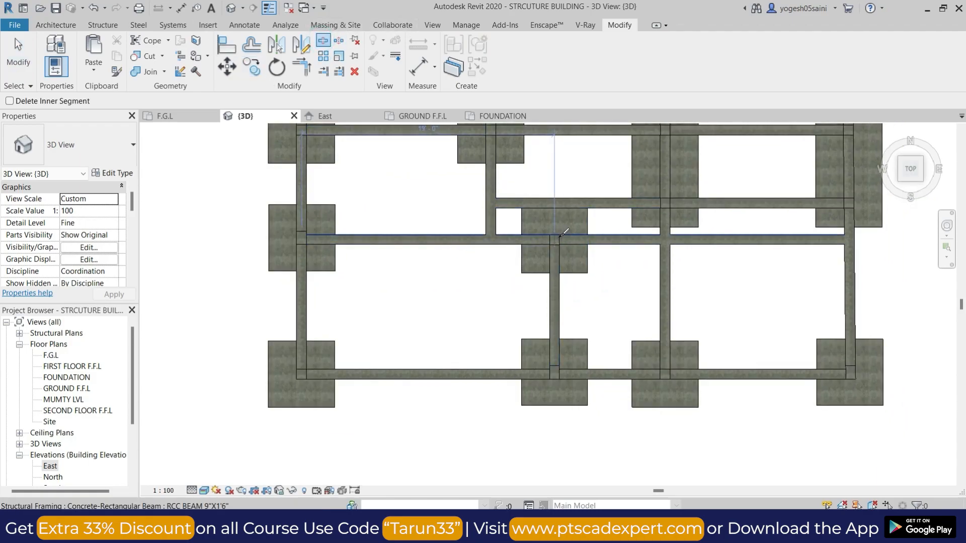
scroll(559, 237, "up", 5)
left_click(567, 234)
scroll(585, 323, "down", 4)
middle_click_drag(597, 388, 599, 328)
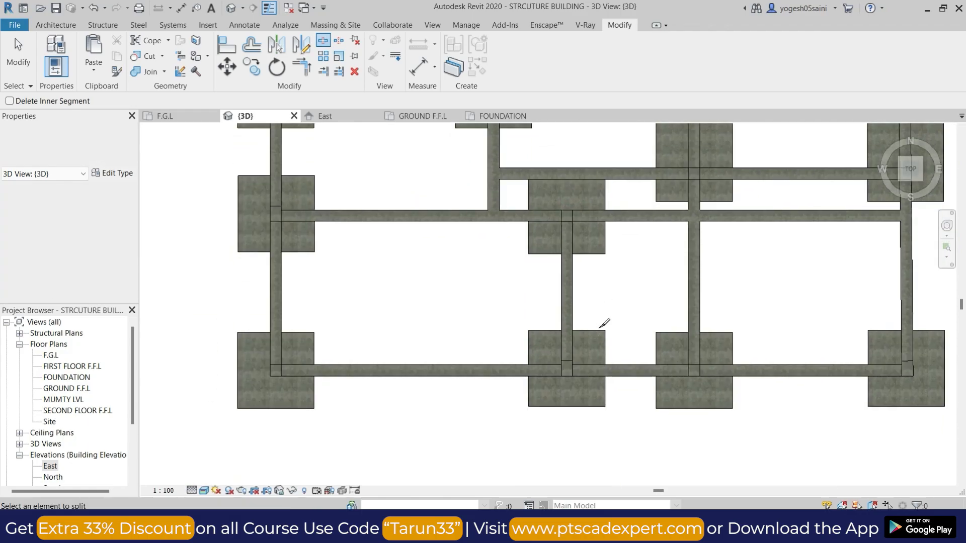
- Trim the pieces of the split second-floor middle beam to the short interior crossing beam
scroll(584, 361, "up", 3)
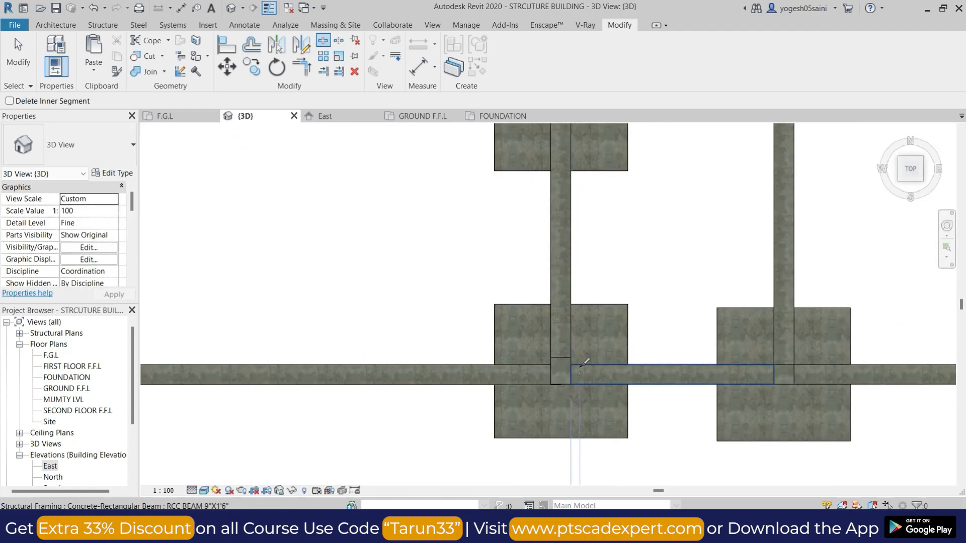
key("Escape")
left_click(531, 367)
scroll(531, 301, "down", 3)
key("Escape")
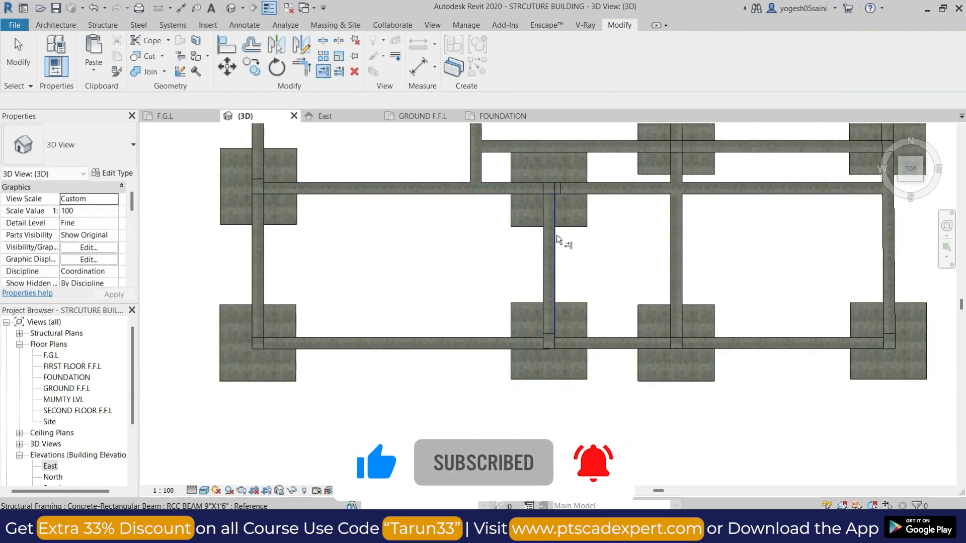
key("Escape")
left_click(478, 189)
left_click(435, 189)
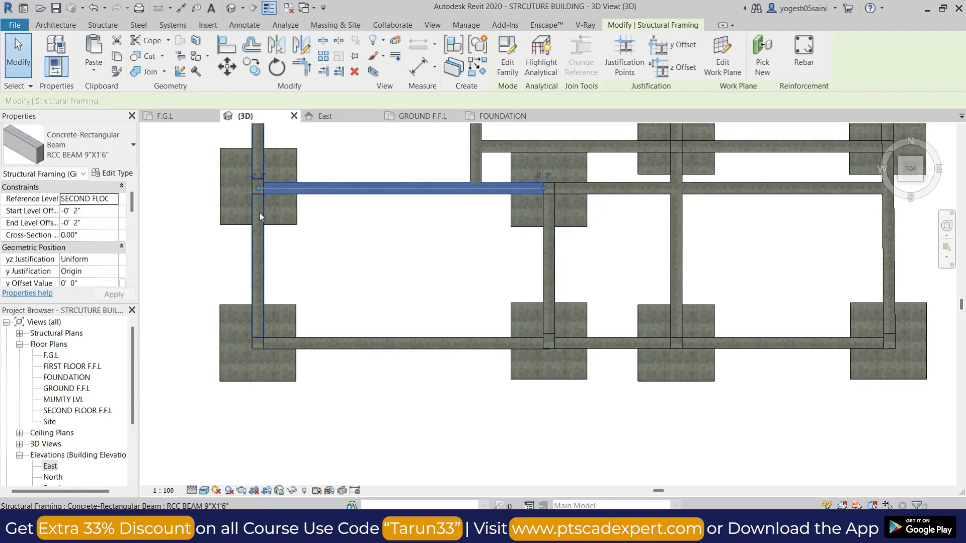
- Split the second-floor west edge beam near its junction with the middle beam and trim both pieces to that middle beam
key("Escape")
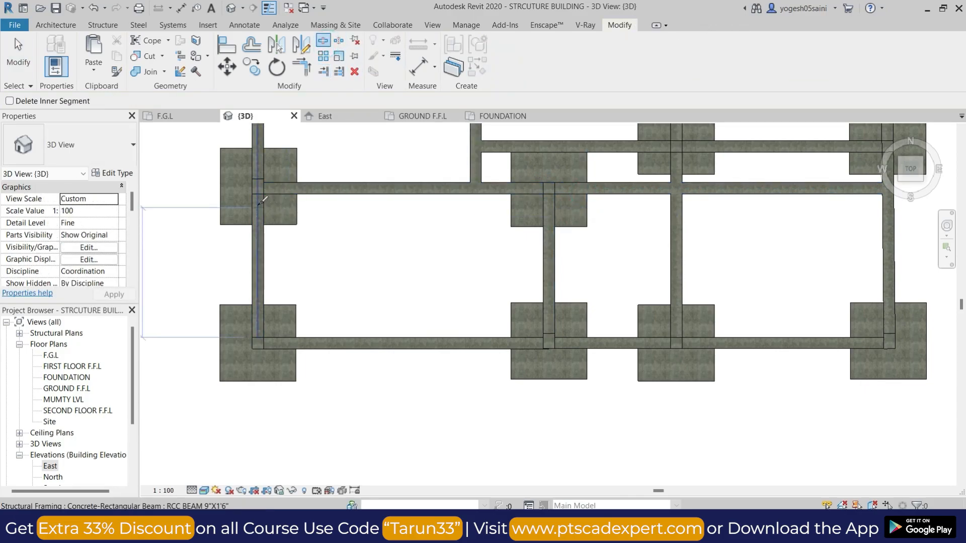
key("Escape")
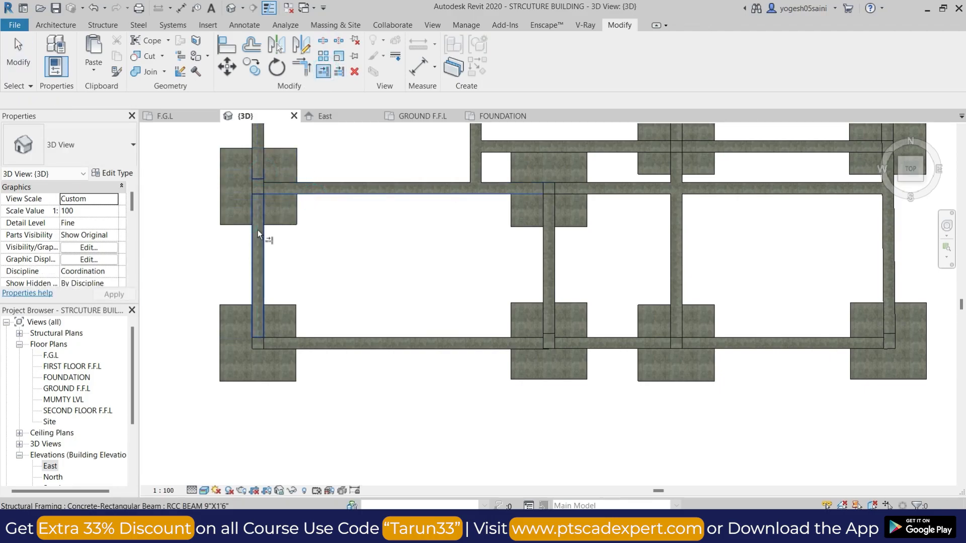
left_click(304, 186)
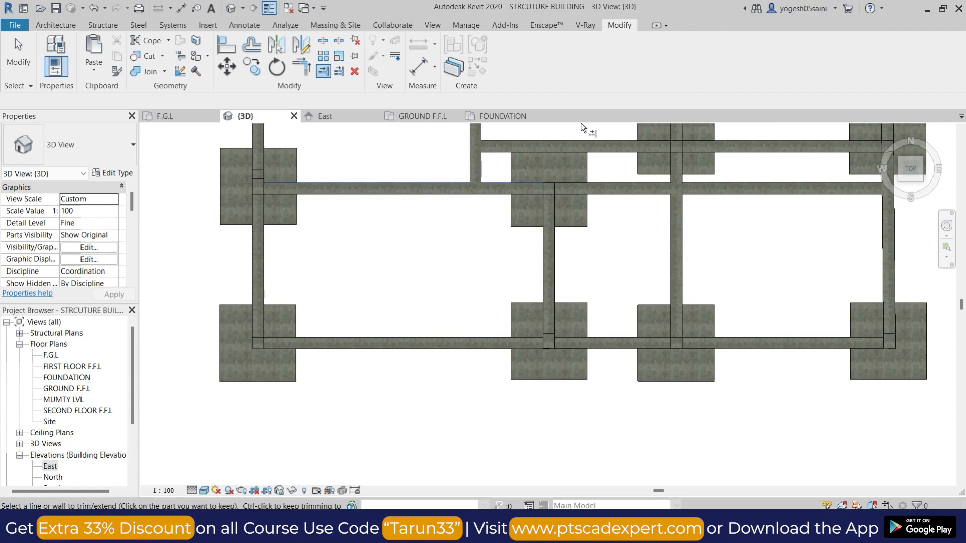
left_click(267, 141)
- Copy the four second-floor beams framing the corner bay with the taller columns and paste them aligned to the MUMTY LVL level
scroll(330, 204, "down", 1)
middle_click_drag(369, 293, 475, 151, "shift")
middle_click_drag(537, 324, 449, 249, "shift")
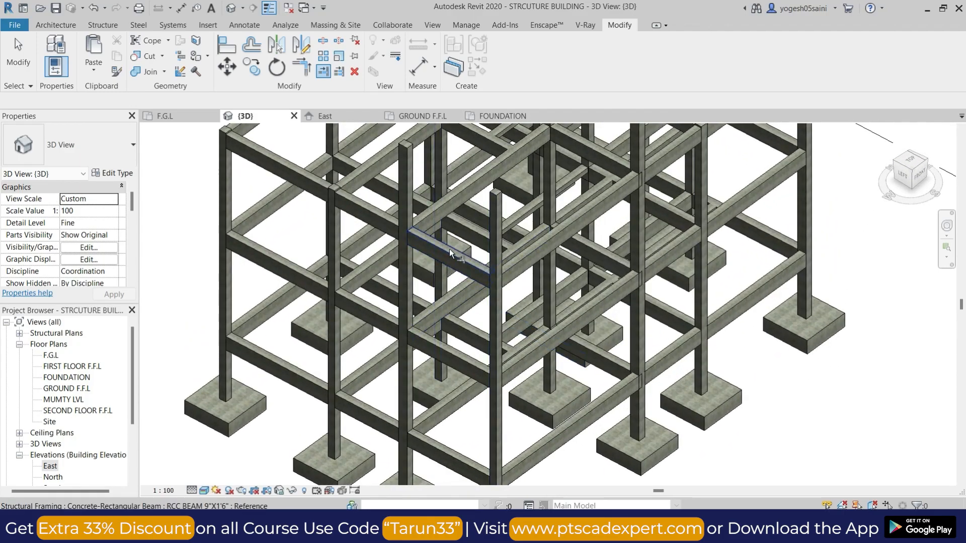
left_click(449, 250)
left_click(452, 201, "ctrl")
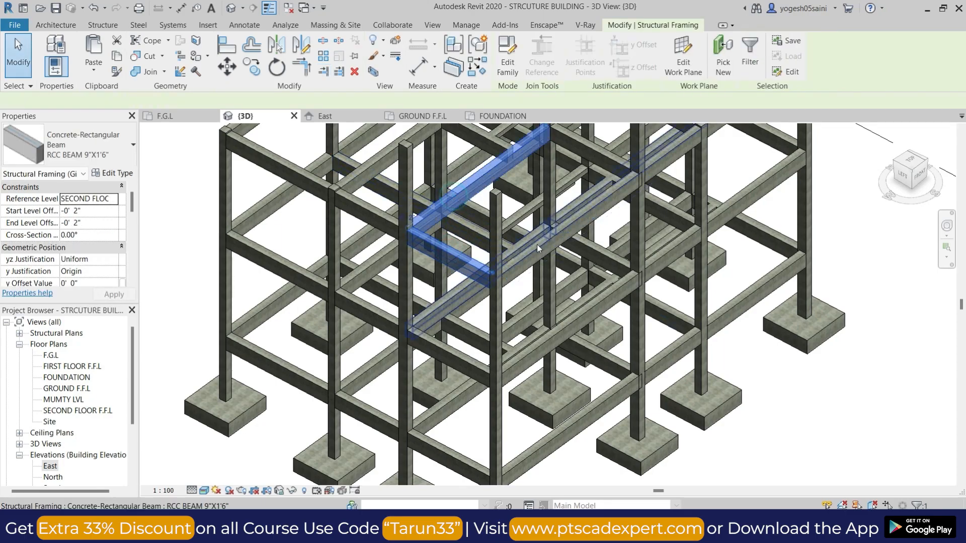
left_click(540, 249, "ctrl")
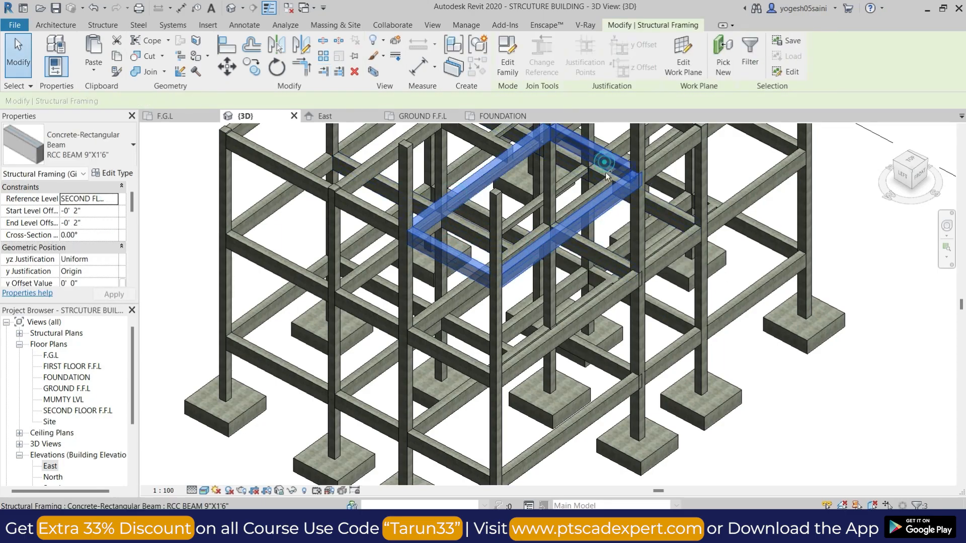
scroll(605, 166, "down", 5)
middle_click_drag(605, 166, 437, 352, "shift")
scroll(575, 385, "up", 3)
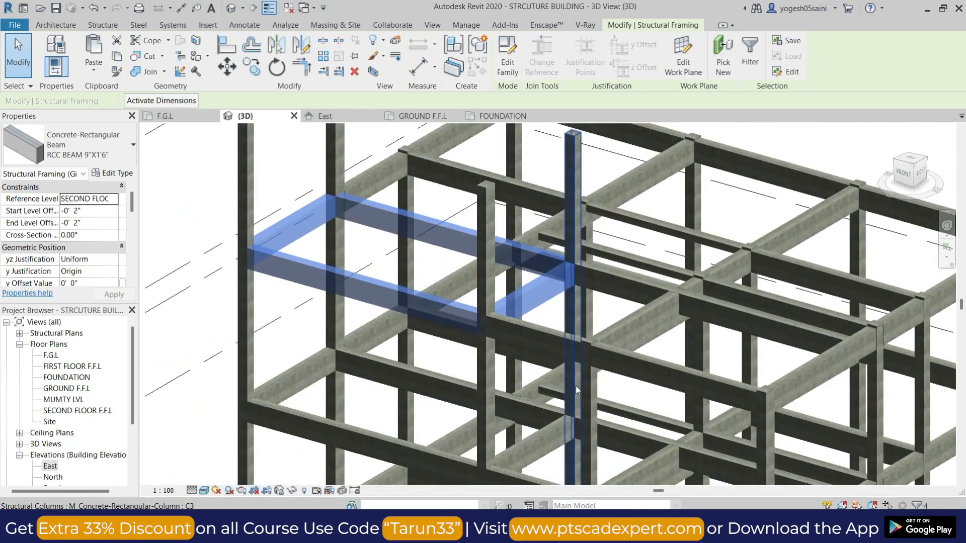
scroll(576, 386, "down", 6)
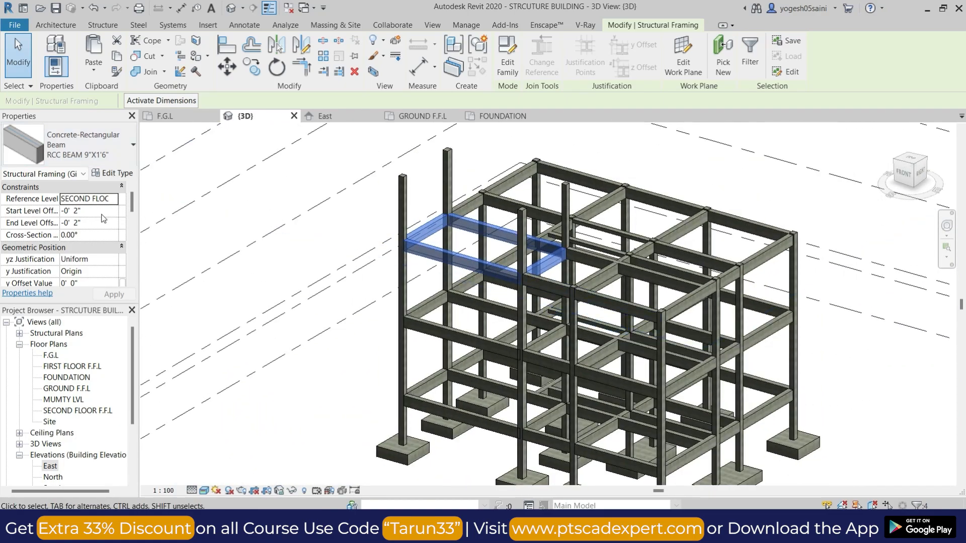
left_click(94, 72)
left_click(141, 119)
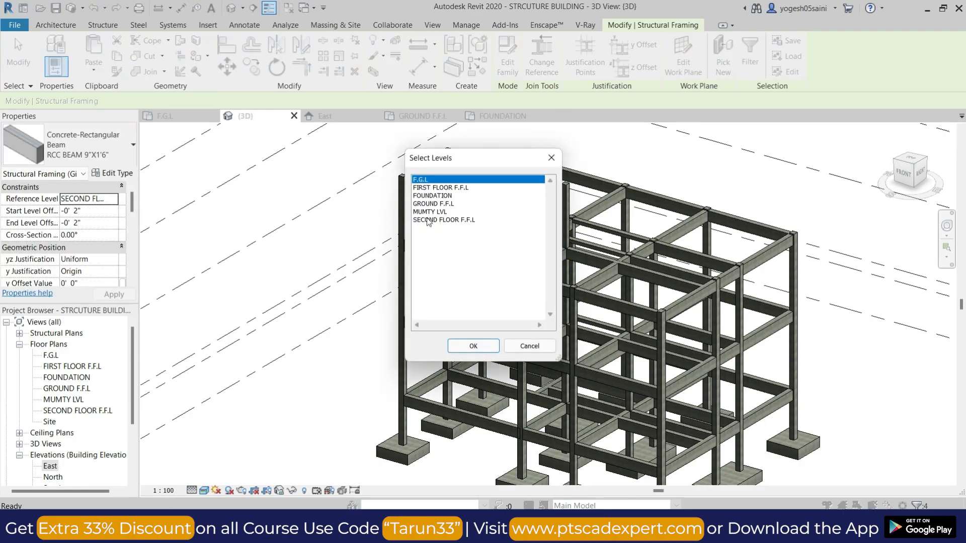
left_click(473, 346)
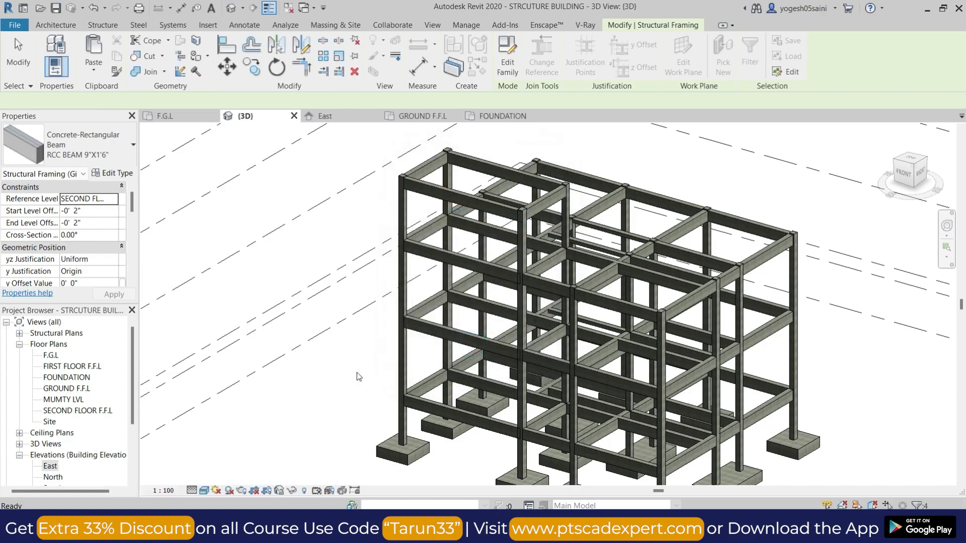
- Set the Top Offset to -0' 2" for all C3 columns except the two that rise to the mumty level
middle_click_drag(336, 365, 578, 186, "shift")
scroll(578, 186, "up", 6)
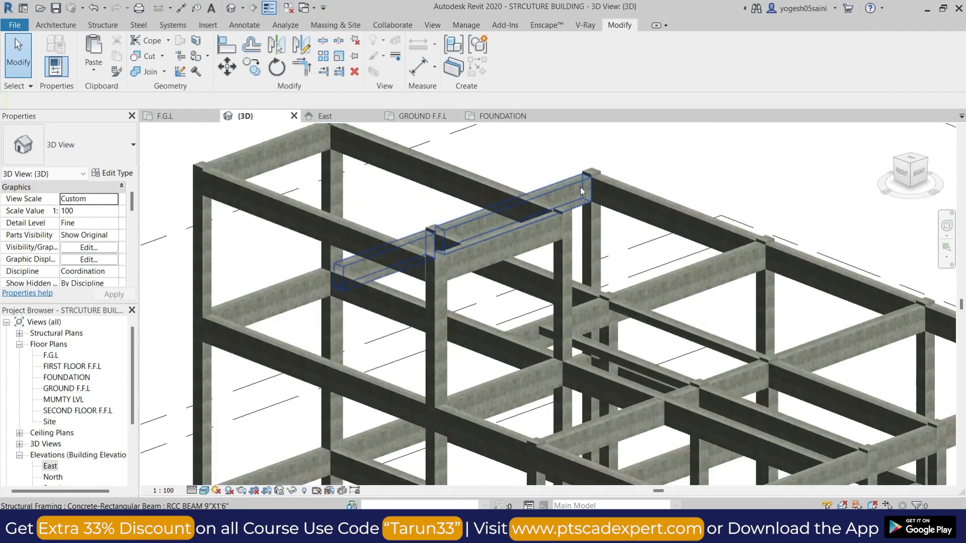
scroll(617, 288, "up", 5)
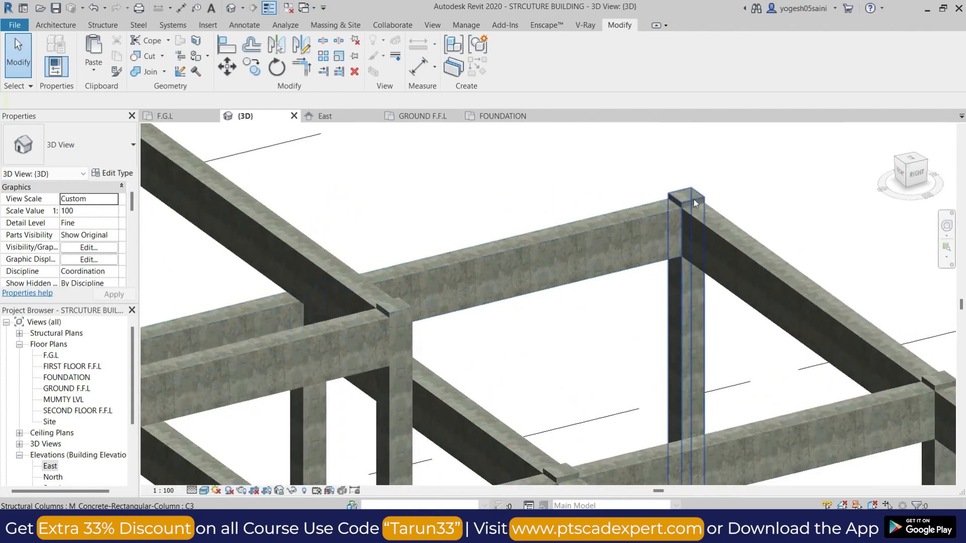
left_click(693, 199)
key("s")
key("a")
scroll(598, 217, "down", 6)
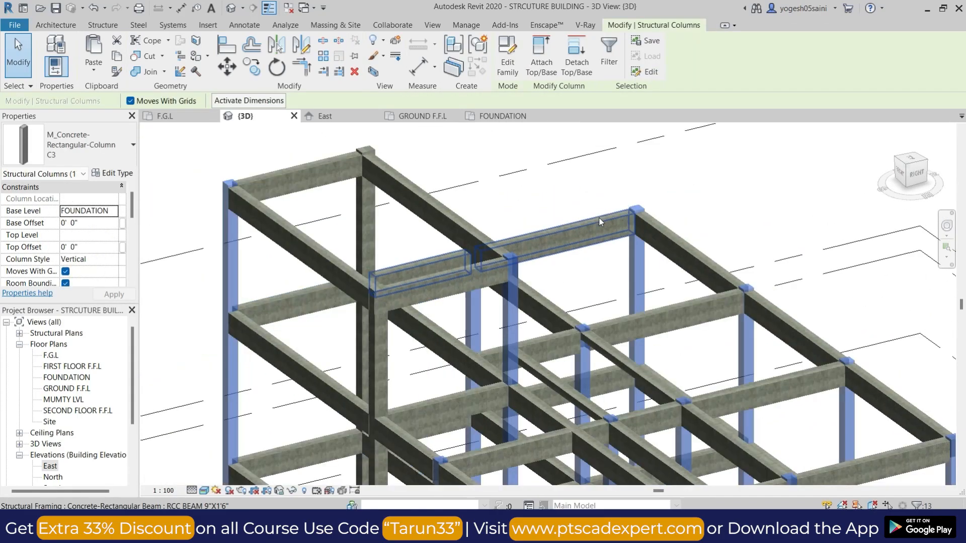
middle_click_drag(636, 328, 669, 323, "shift")
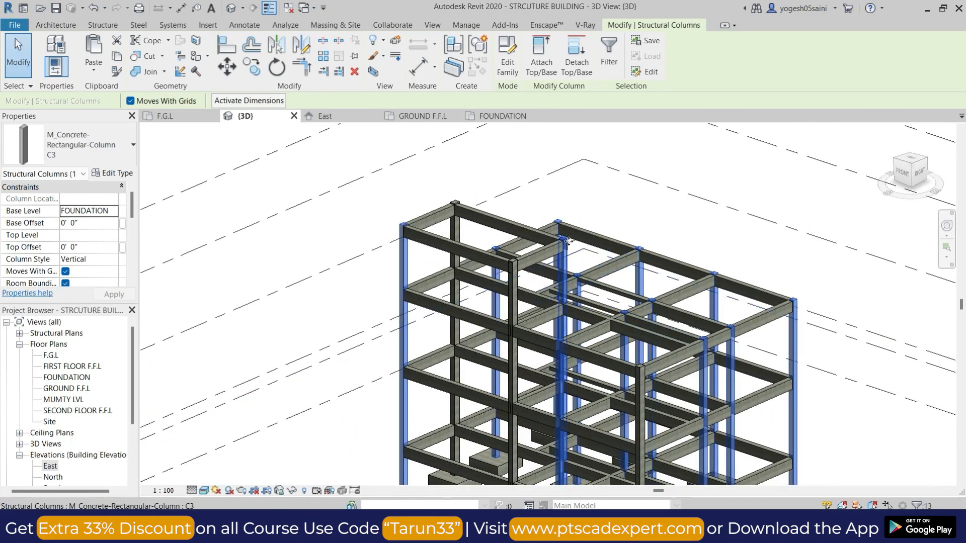
scroll(567, 238, "up", 5)
middle_click_drag(567, 238, 566, 244, "shift")
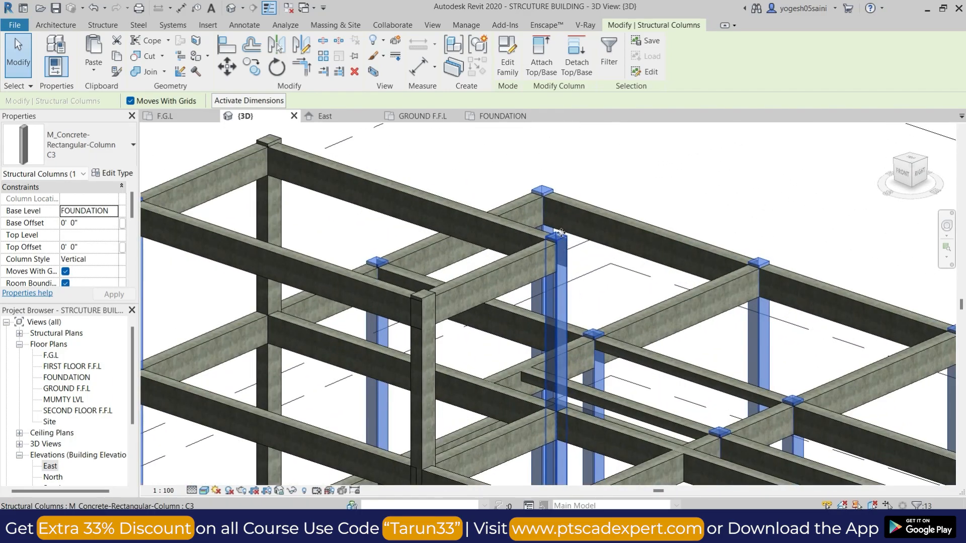
left_click(563, 236, "shift")
scroll(589, 247, "down", 3)
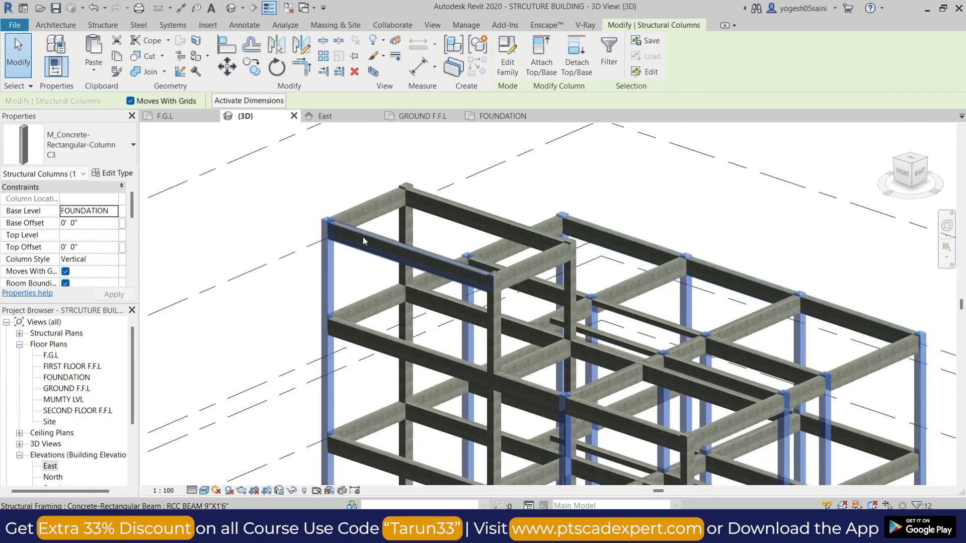
left_click(326, 223, "shift")
scroll(543, 289, "down", 3)
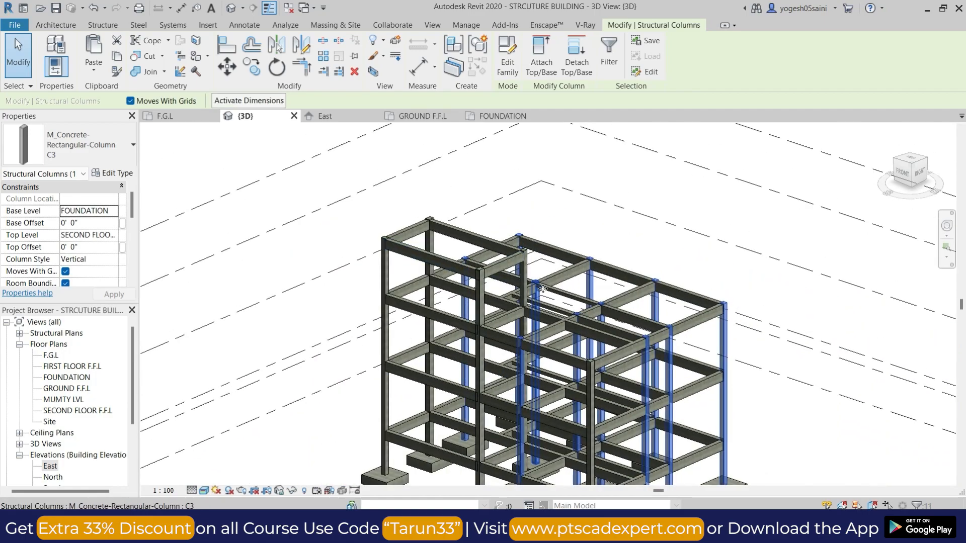
middle_click_drag(610, 336, 35, 300, "shift")
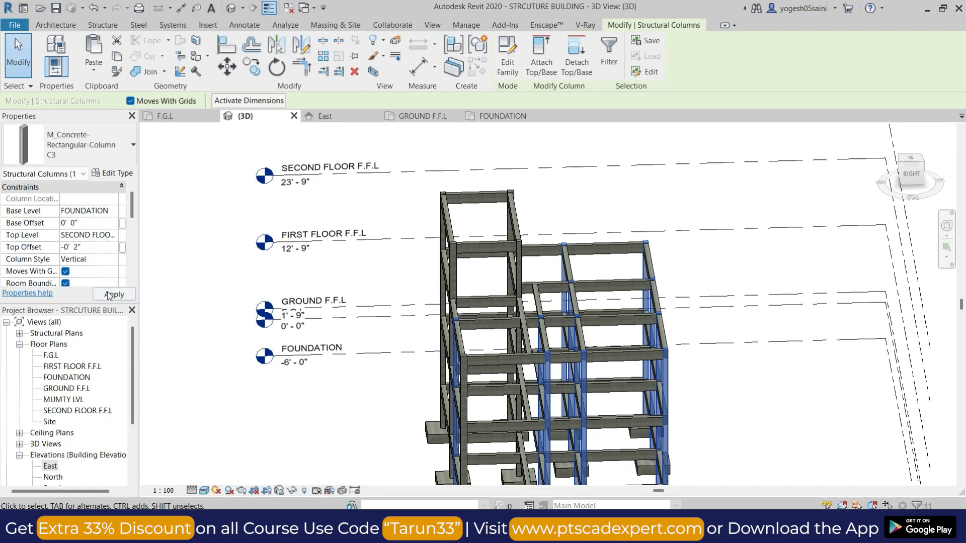
left_click(635, 190)
- Select every C3 column instance, including the two mumty-level ones, and set their Top Offset to -0' 2"
middle_click_drag(683, 325, 516, 309, "shift")
scroll(515, 309, "up", 3)
scroll(476, 327, "down", 5)
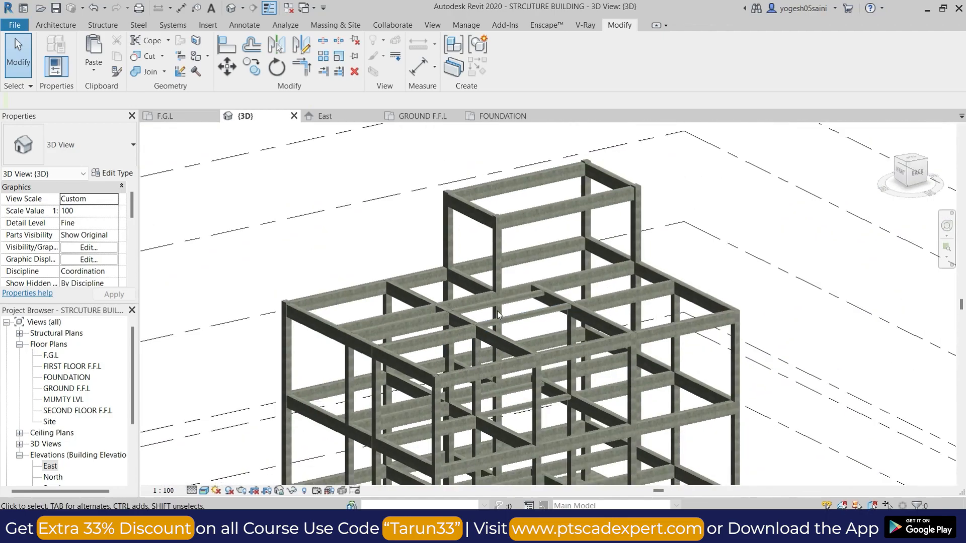
scroll(553, 264, "up", 5)
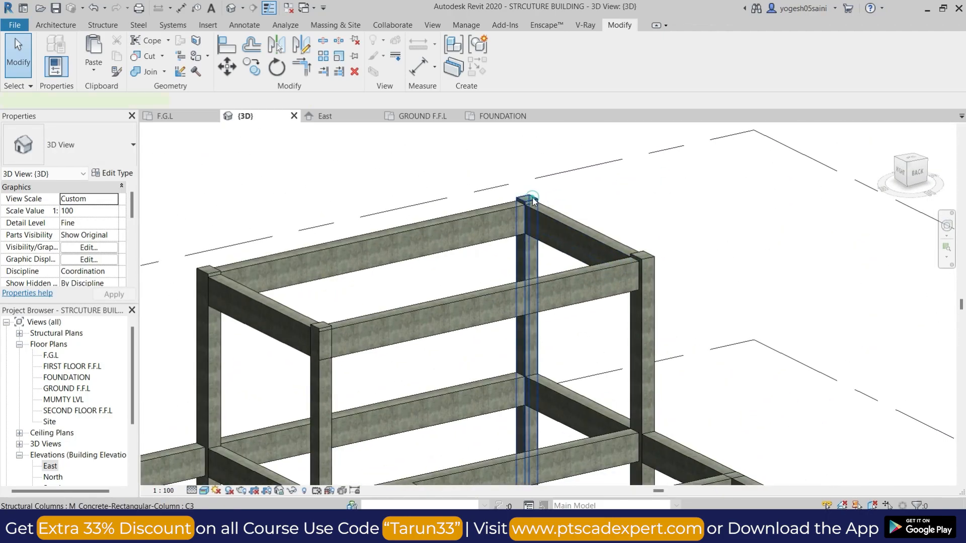
left_click(533, 202)
key("s")
key("a")
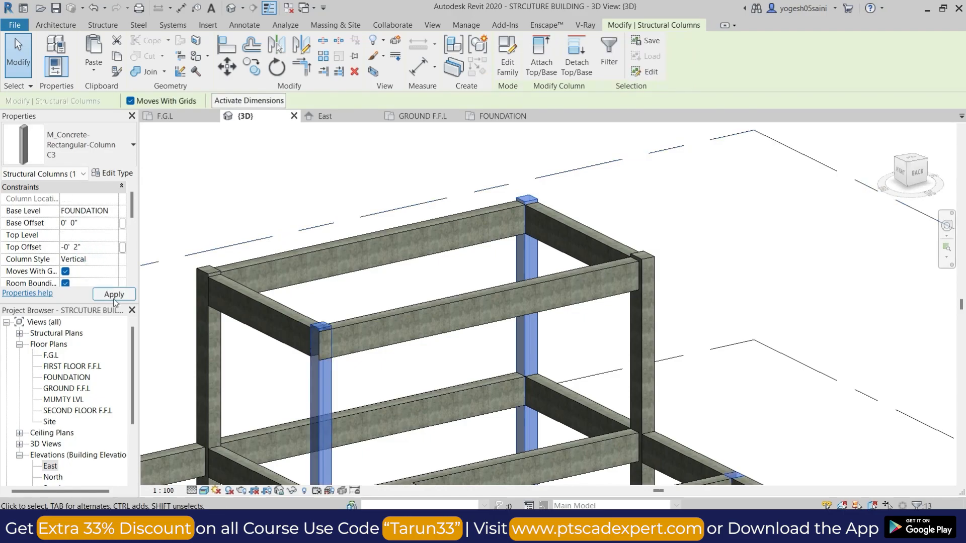
left_click(393, 175)
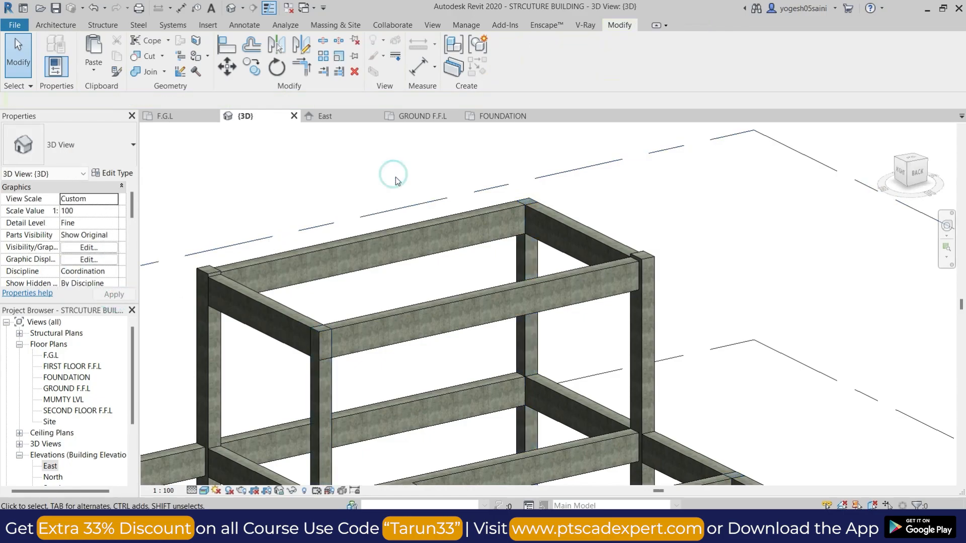
- Set the Top Offset of the two C2 columns at the mumty corners to -0' 2"
left_click(205, 272)
left_click(646, 260, "ctrl")
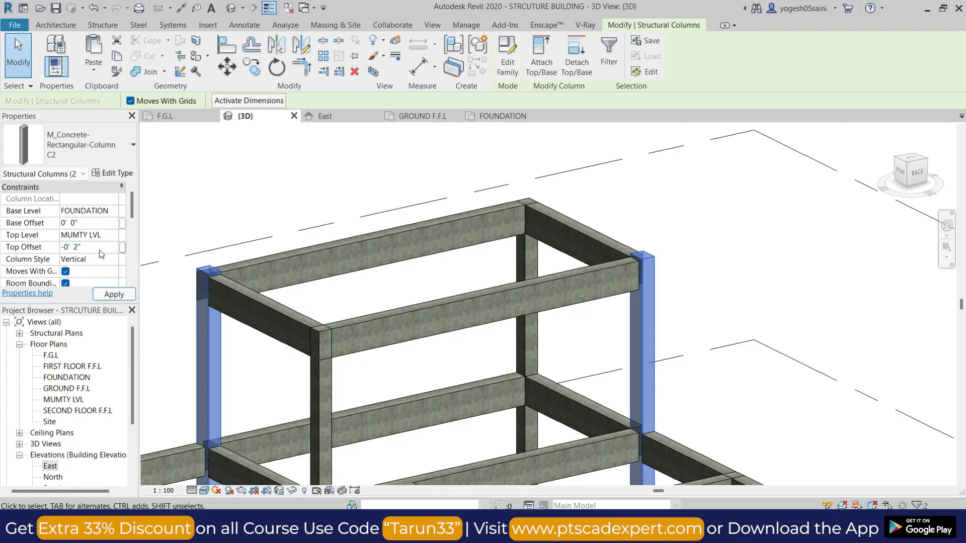
left_click(262, 189)
- Review the whole frame in 3D and open the East elevation to examine the beams and columns against the levels
scroll(300, 177, "down", 5)
middle_click_drag(300, 178, 634, 320, "shift")
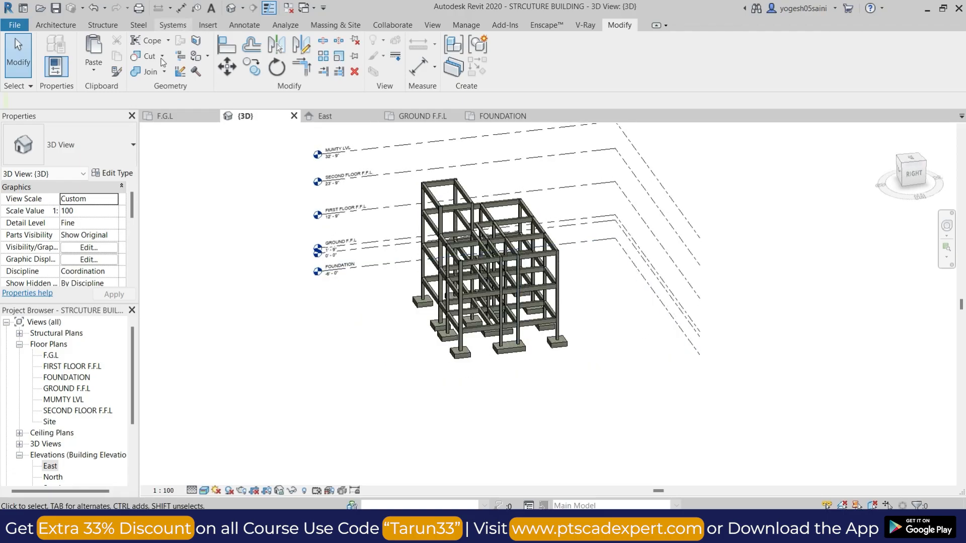
scroll(494, 280, "up", 5)
scroll(494, 280, "down", 4)
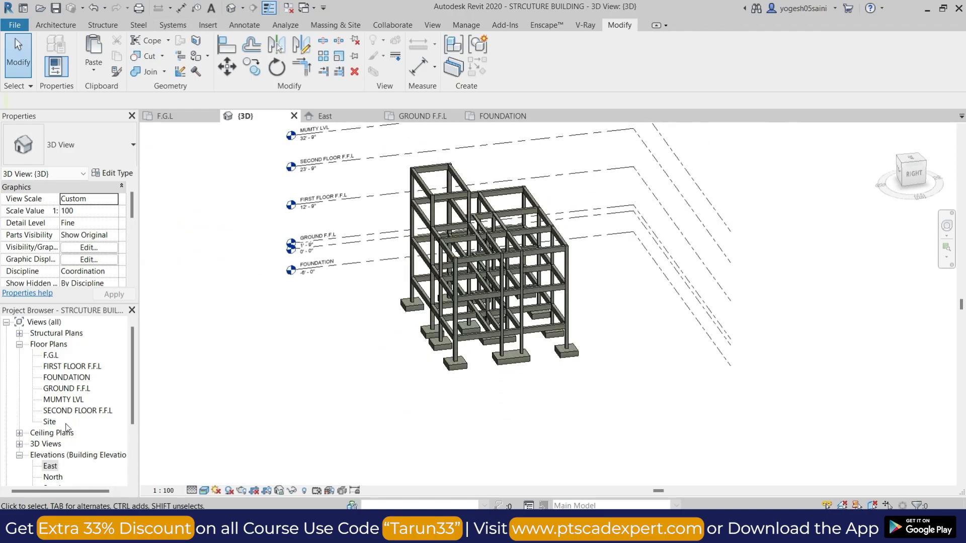
scroll(77, 425, "down", 2)
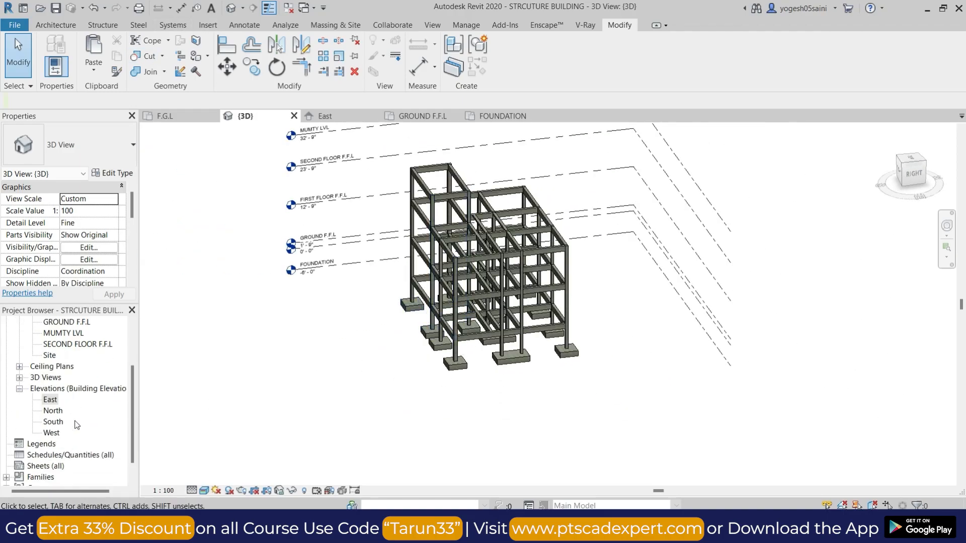
scroll(57, 435, "down", 2)
double_click(50, 378)
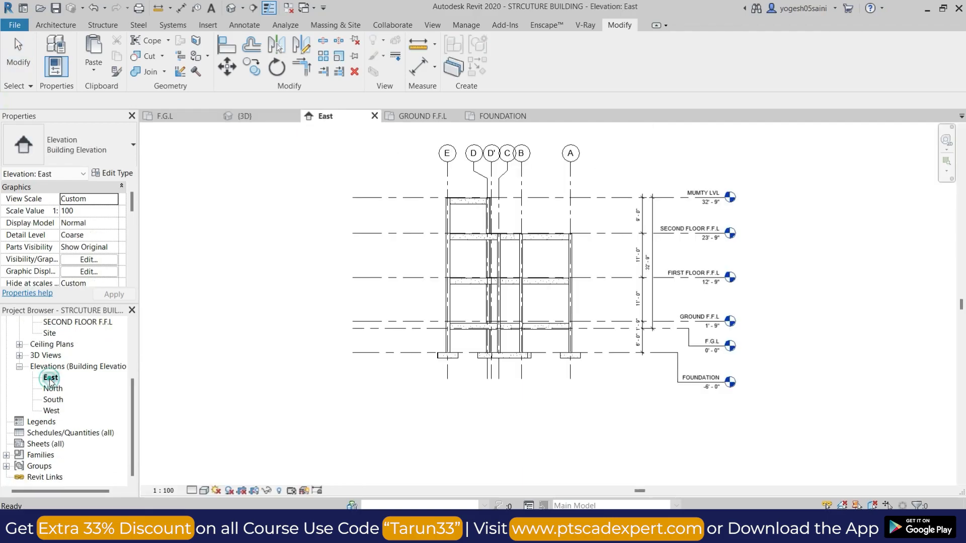
scroll(475, 203, "up", 2)
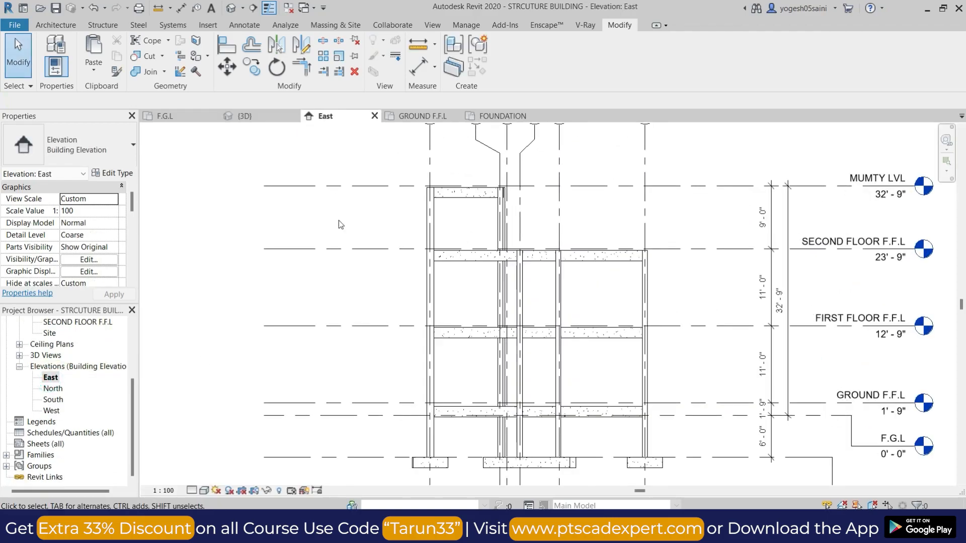
- Open the North elevation and raise the grid bubbles above the MUMTY LVL line
double_click(57, 391)
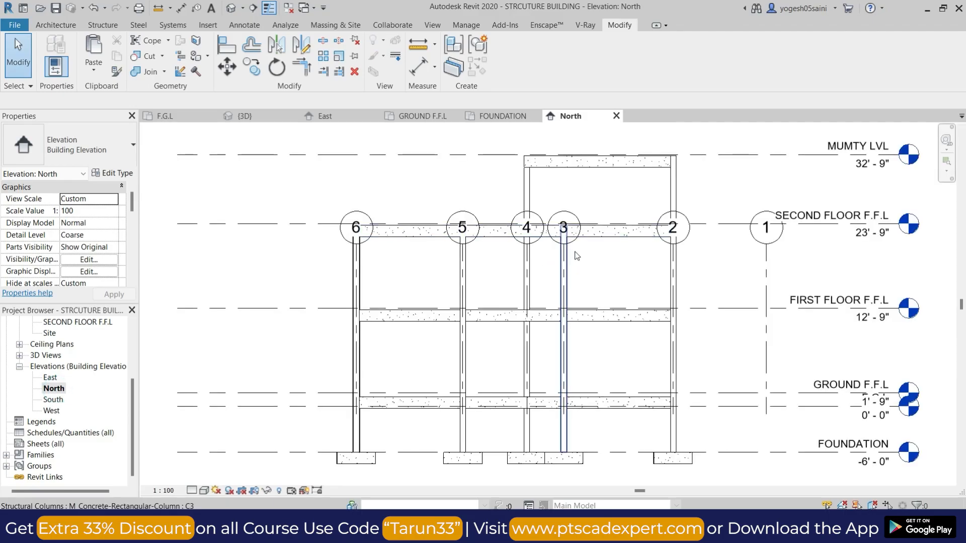
scroll(576, 245, "up", 1)
left_click(526, 279)
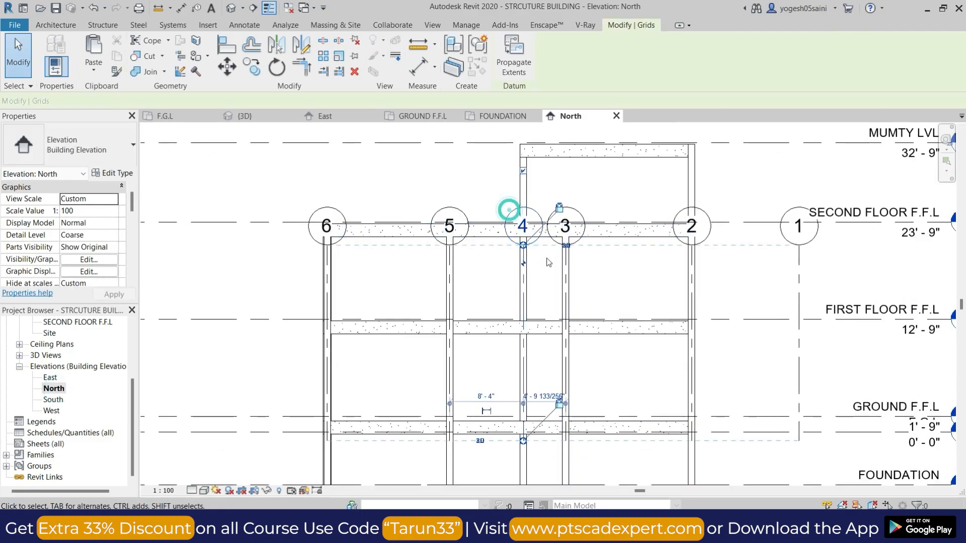
scroll(526, 279, "down", 2)
left_click_drag(530, 174, 530, 172)
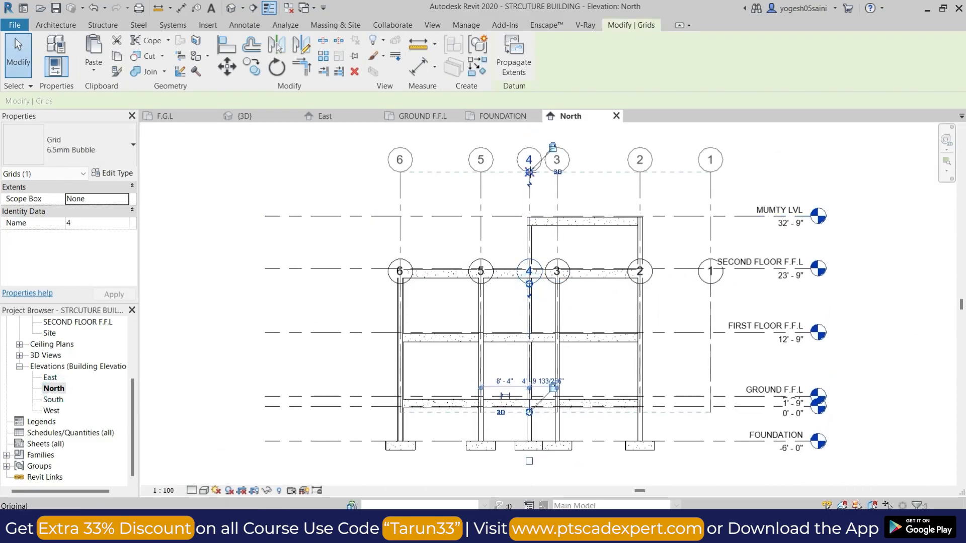
key("Escape")
scroll(640, 446, "up", 2)
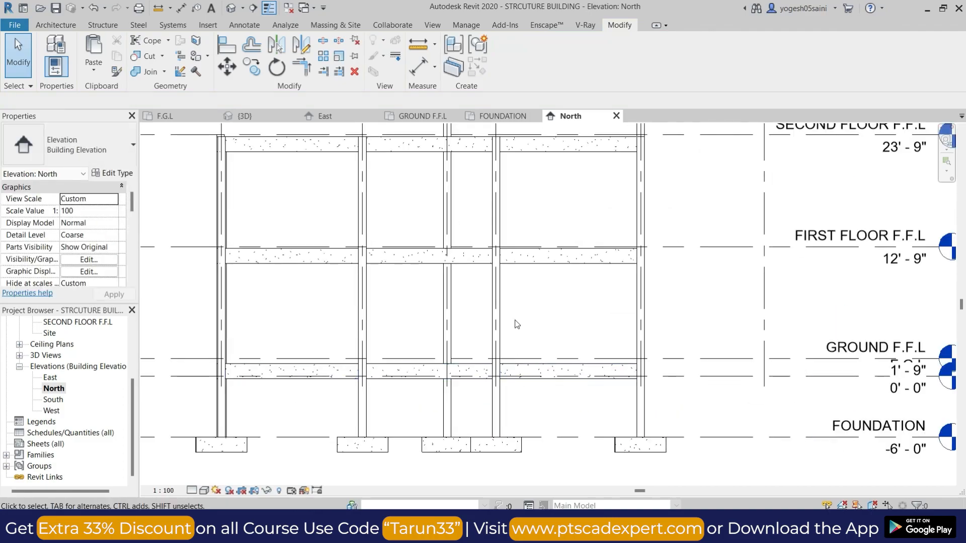
- Extend the lower ends of the grid lines below the footings in the North elevation
scroll(563, 280, "down", 2)
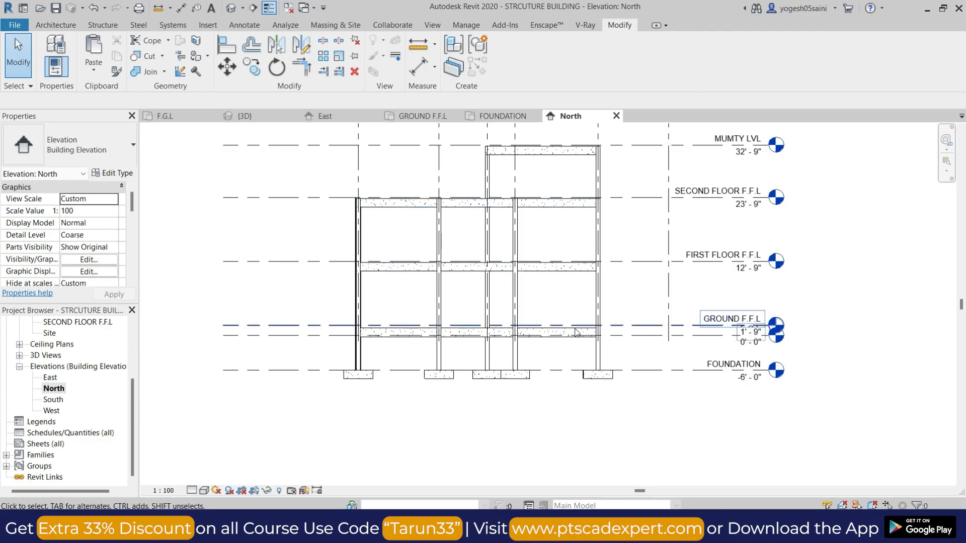
left_click(669, 307)
left_click_drag(668, 341, 667, 410)
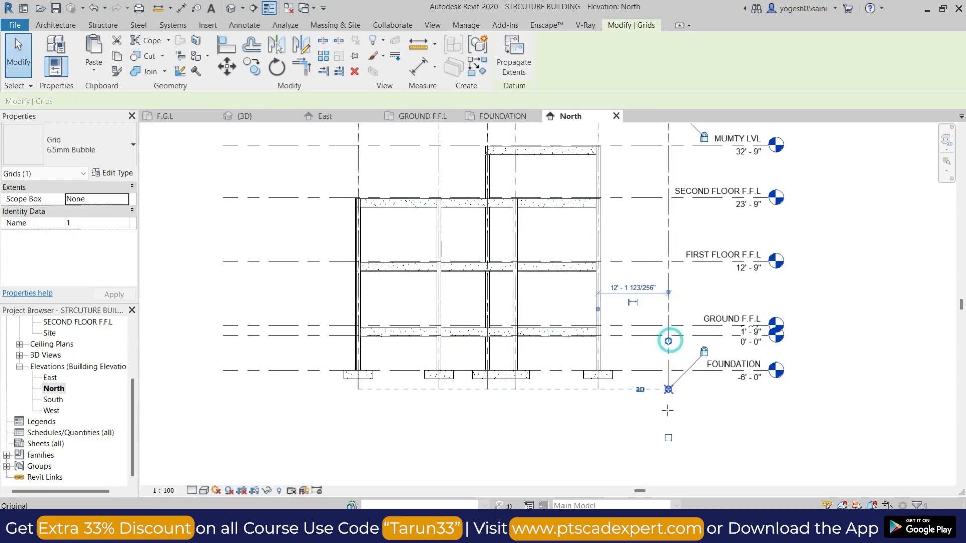
key("Escape")
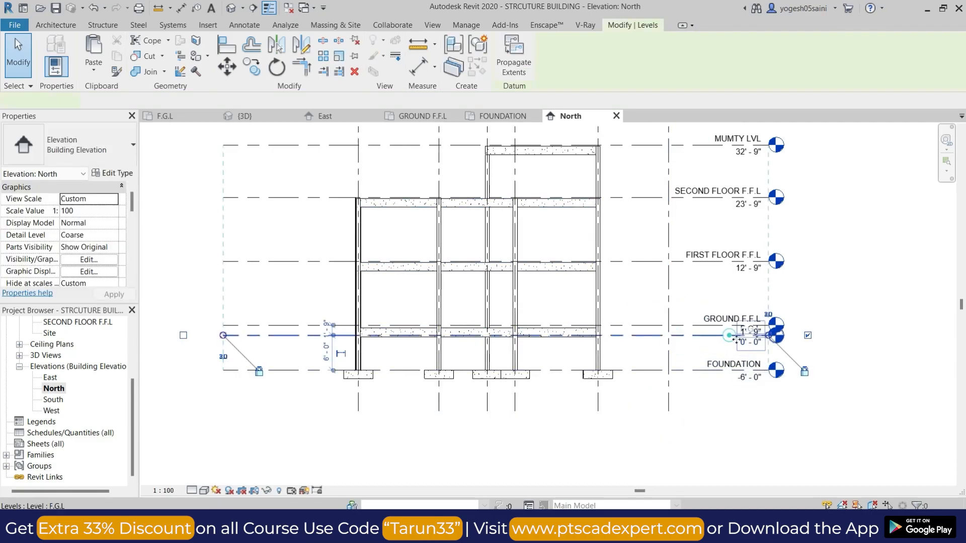
- Add an elbow to the F.G.L level line and shift its head below GROUND F.F.L so the labels separate
left_click(736, 338)
scroll(736, 338, "up", 2)
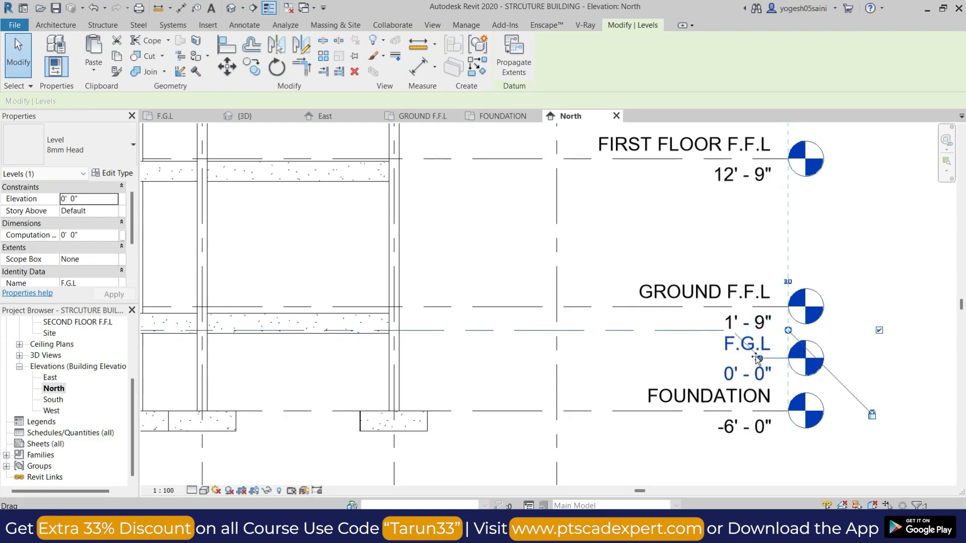
left_click_drag(732, 332, 697, 360)
left_click(475, 289)
scroll(469, 287, "down", 4)
middle_click_drag(486, 290, 605, 334)
- Examine the South elevation and the GROUND F.F.L, FOUNDATION and SECOND FLOOR F.F.L floor plans
double_click(53, 400)
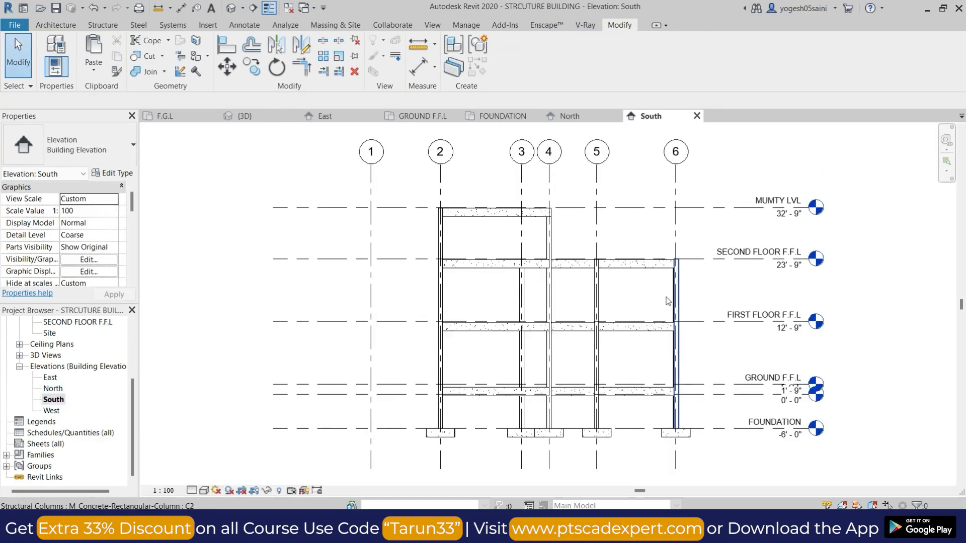
scroll(564, 247, "down", 3)
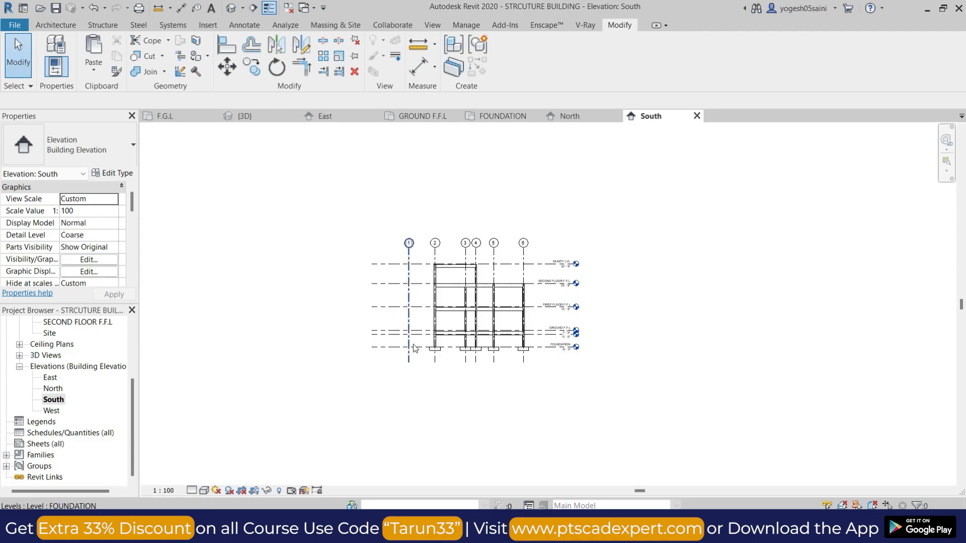
scroll(54, 361, "up", 4)
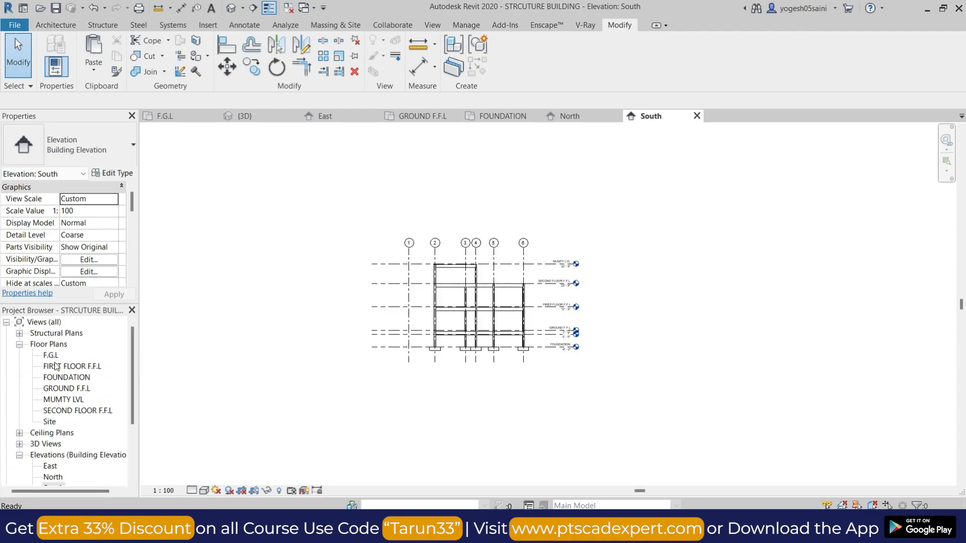
double_click(66, 388)
scroll(572, 293, "down", 2)
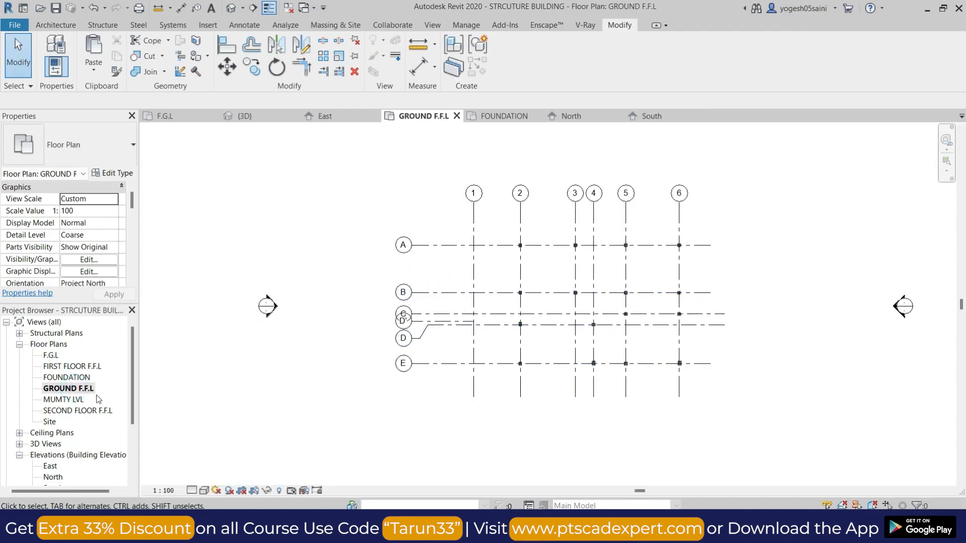
double_click(68, 378)
scroll(569, 267, "down", 3)
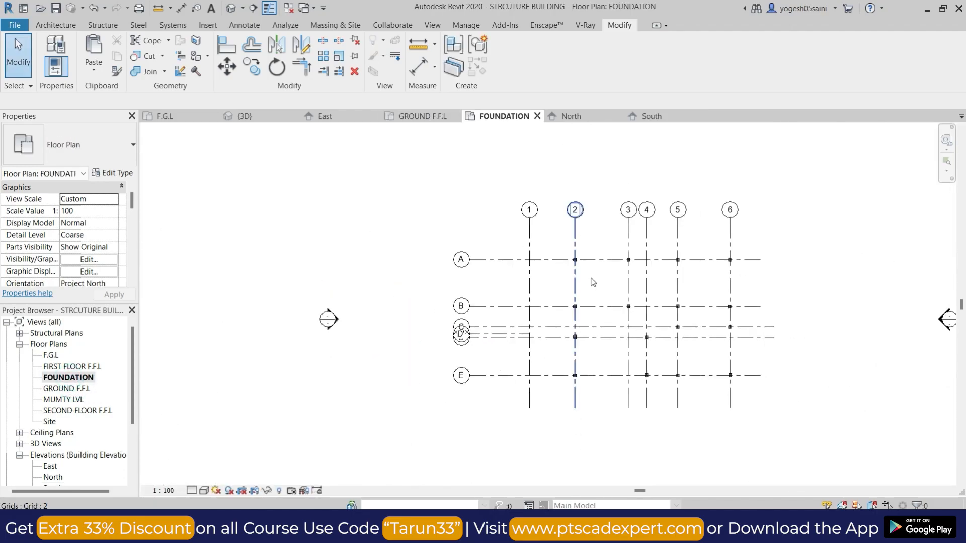
double_click(65, 410)
scroll(683, 280, "down", 3)
middle_click_drag(732, 369, 663, 342)
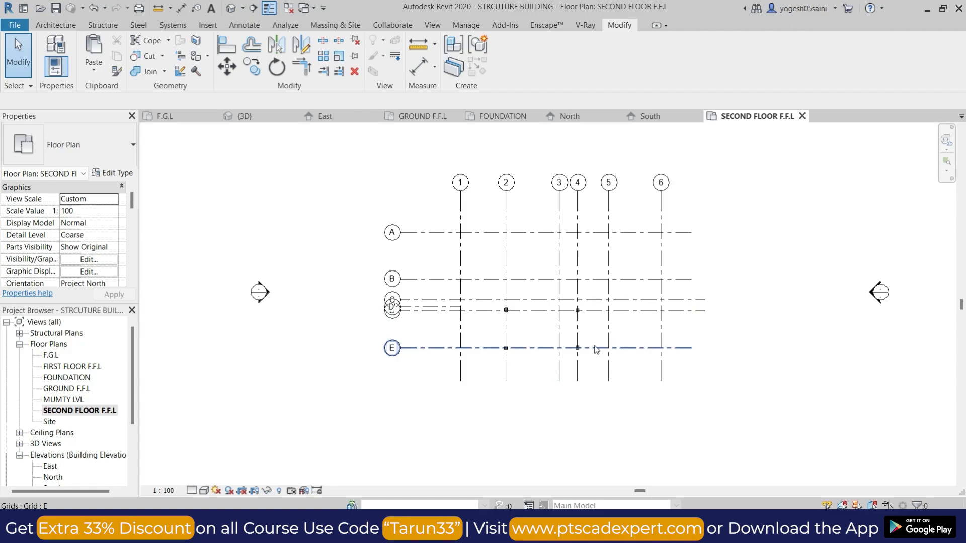
- Review the FOUNDATION, GROUND F.F.L, SECOND FLOOR F.F.L and MUMTY LVL structural plans for footings and beam layouts
left_click(19, 334)
double_click(79, 346)
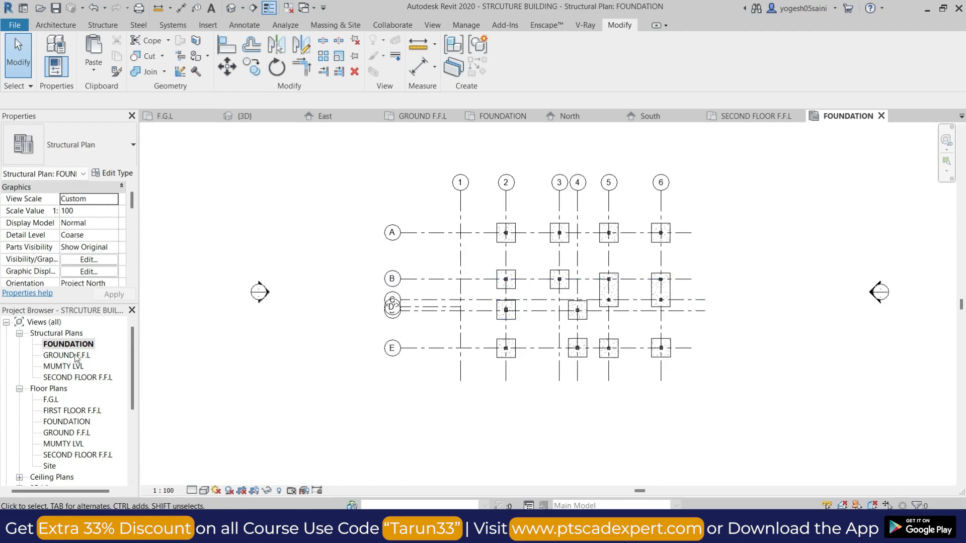
double_click(75, 356)
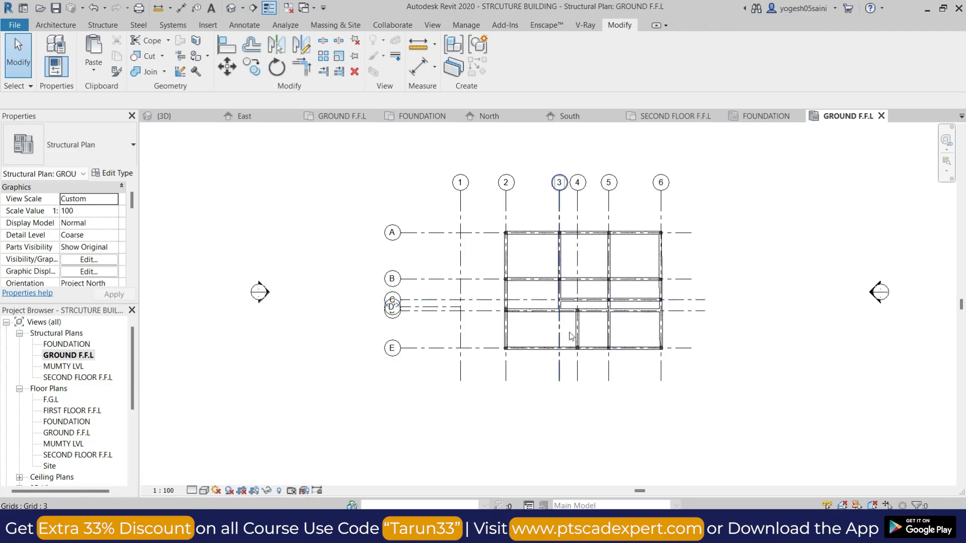
double_click(72, 377)
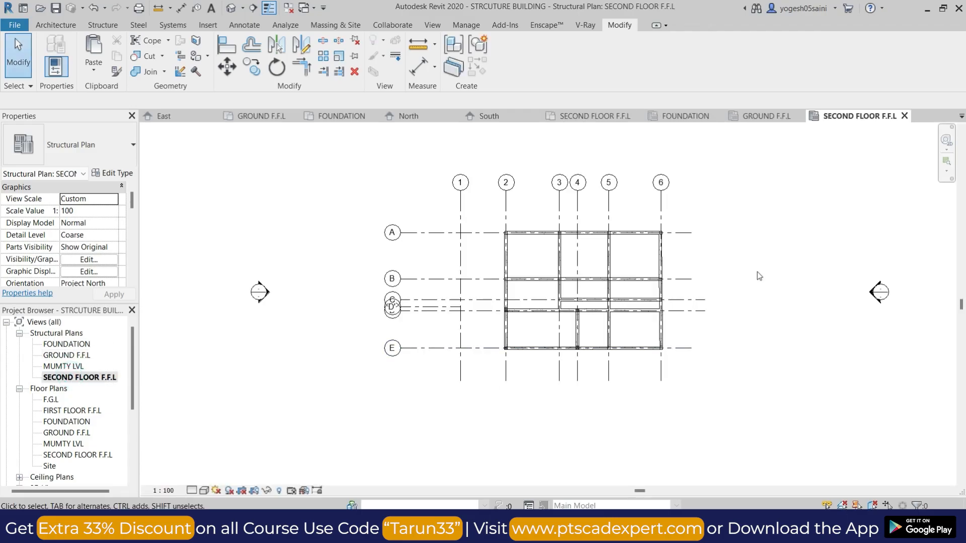
double_click(63, 366)
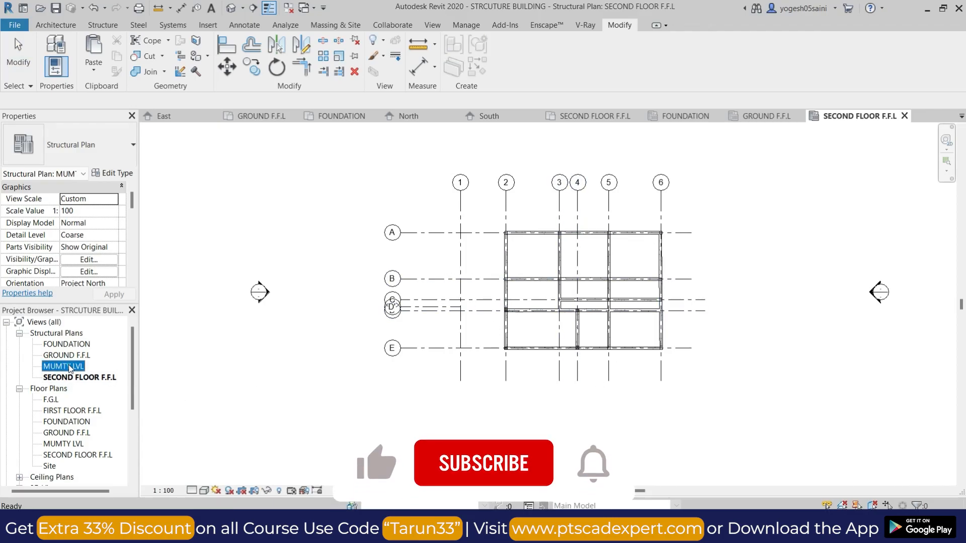
scroll(573, 282, "up", 3)
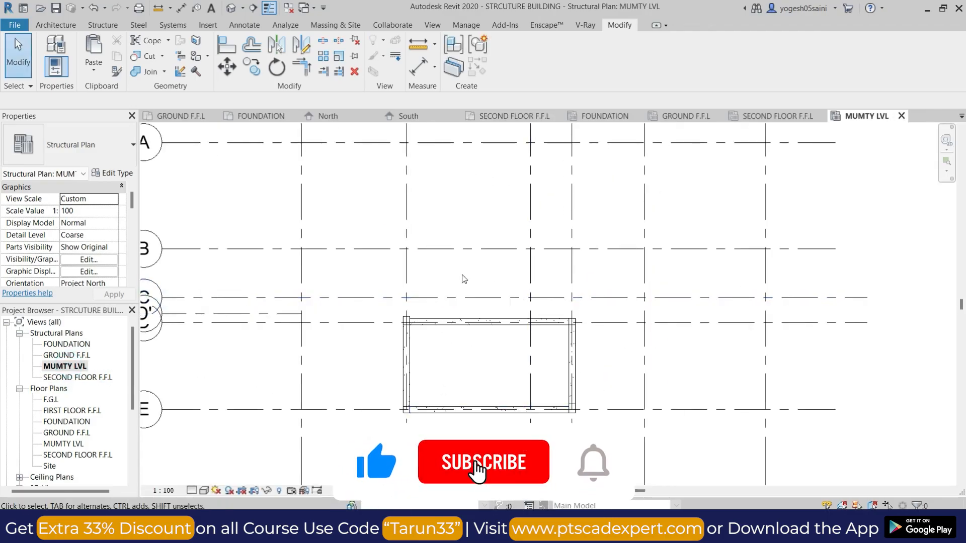
middle_click_drag(502, 355, 527, 252)
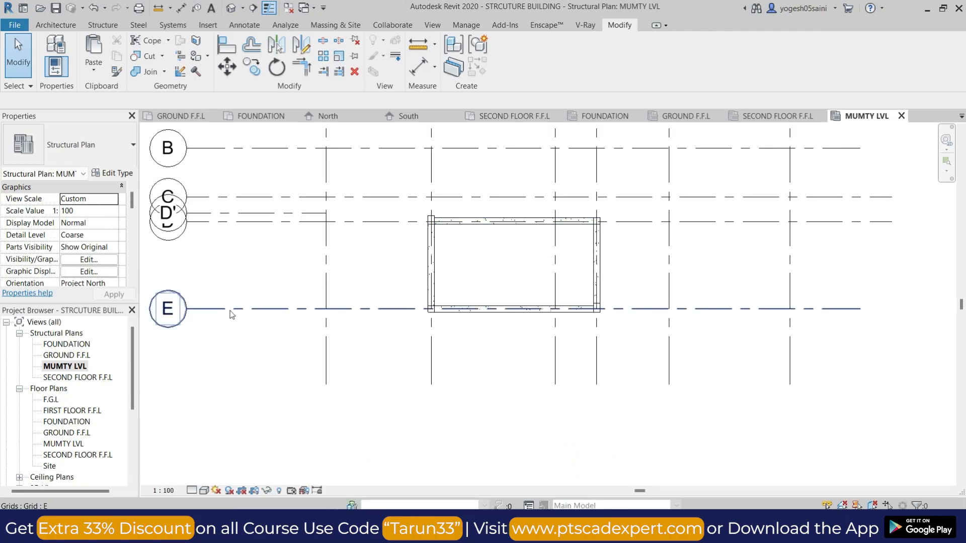
scroll(553, 249, "down", 3)
- Cut a horizontal building section between grids D and E, past grids 2 and 6, on the GROUND F.F.L structural plan and open it
double_click(61, 355)
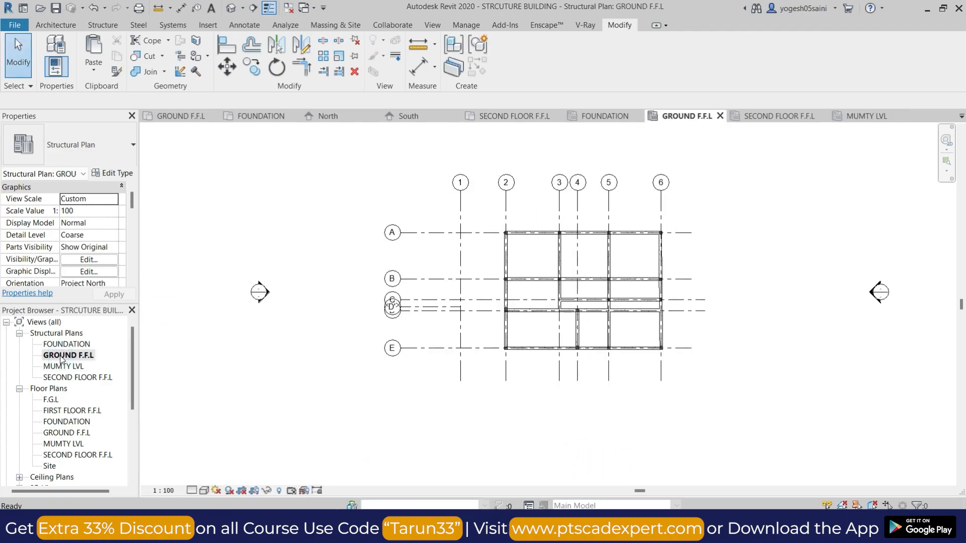
left_click(254, 8)
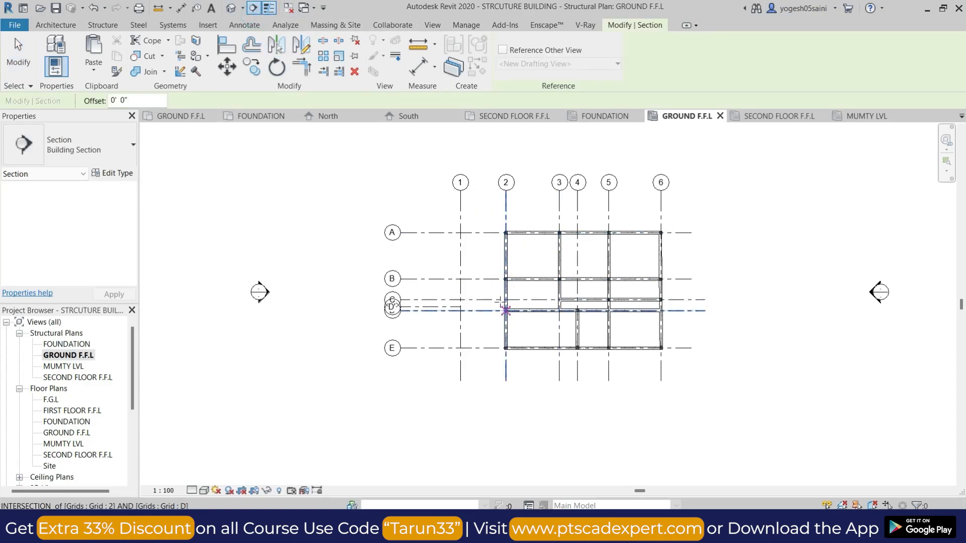
left_click(491, 328)
left_click(687, 328)
key("Escape")
key("Escape")
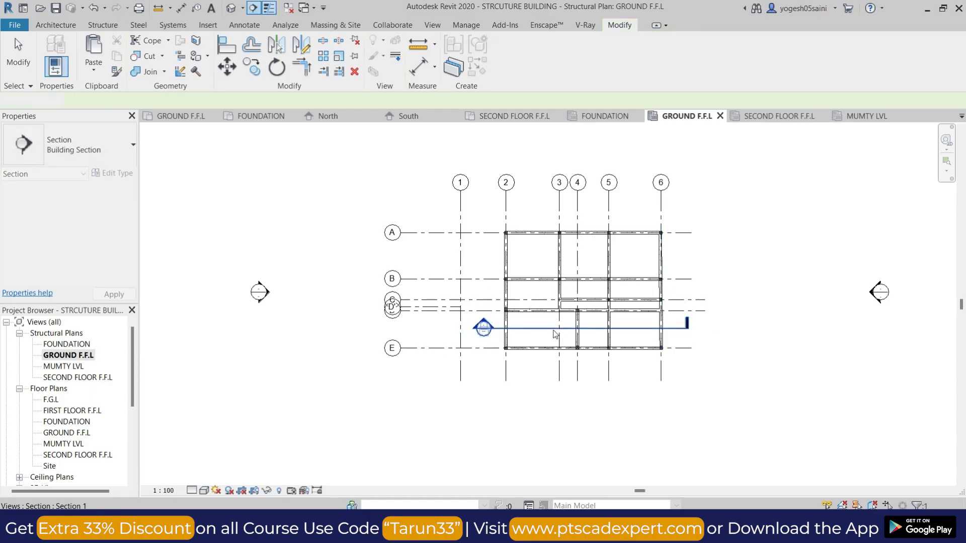
double_click(482, 323)
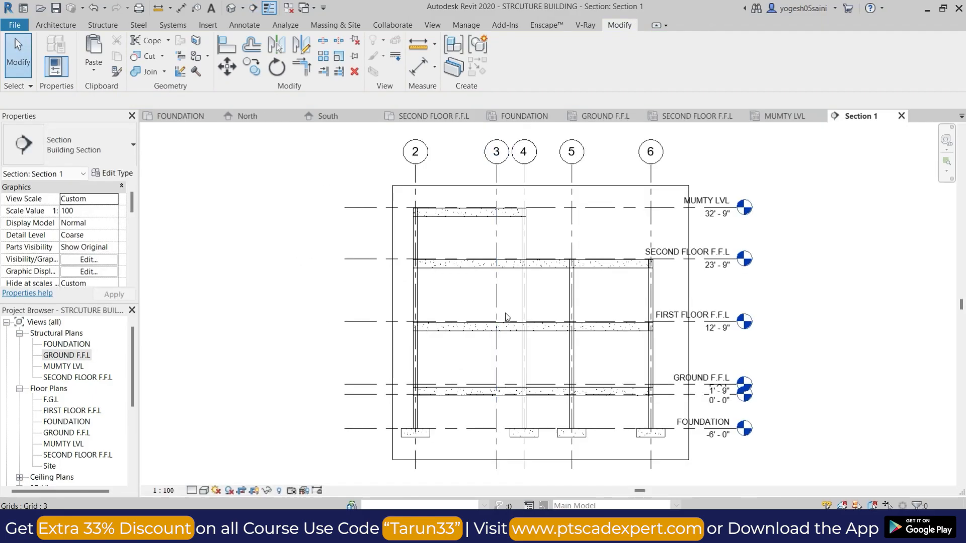
- Dimension the depth of the second floor beam, placing the dimension just beyond the column at grid 6
scroll(519, 324, "up", 3)
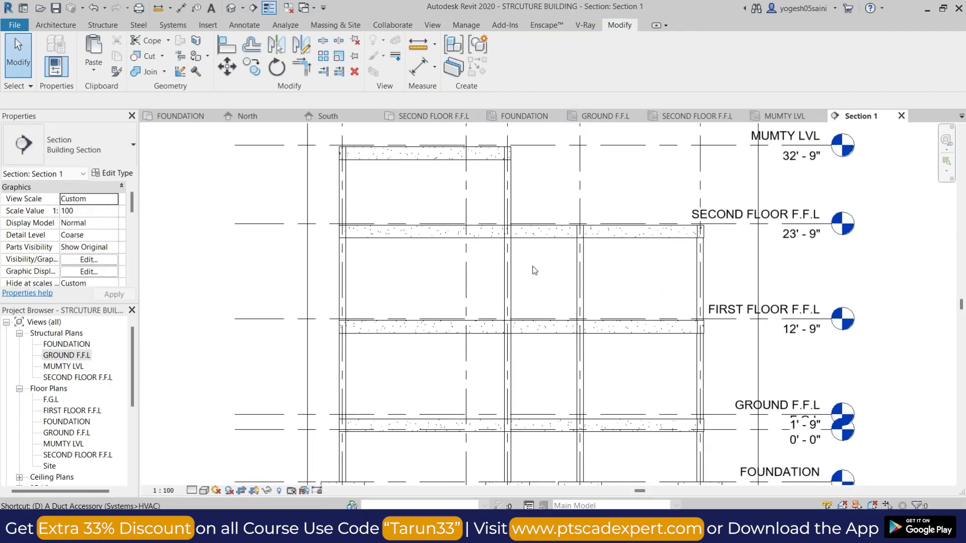
key("i")
scroll(548, 240, "up", 2)
left_click(559, 215)
left_click(559, 237)
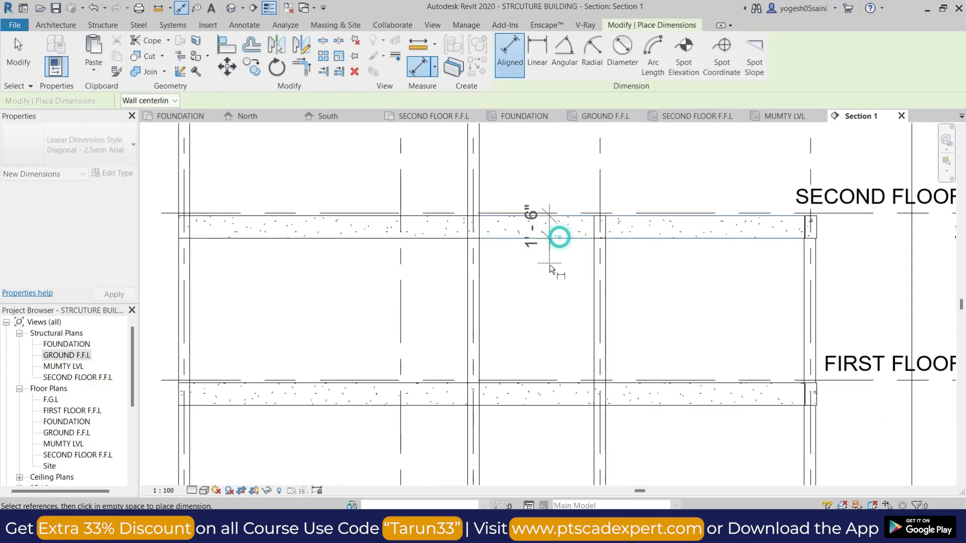
middle_click_drag(879, 252, 739, 243)
left_click(739, 246)
key("Escape")
key("Escape")
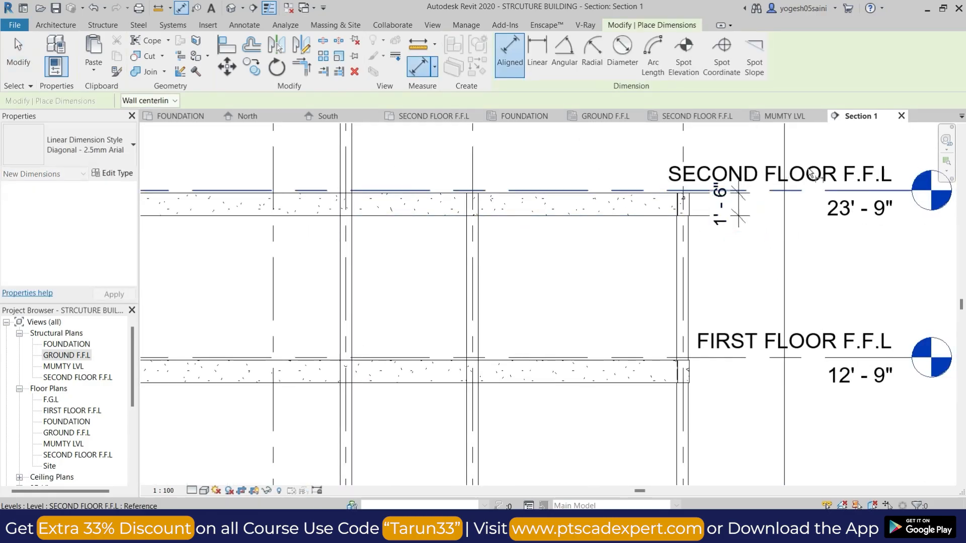
- Move the level heads in the section farther outward from the structure, away from the beam depth dimension
left_click(813, 176)
scroll(812, 176, "down", 2)
middle_click_drag(821, 244, 541, 252)
left_click_drag(598, 194, 737, 191)
left_click(496, 222)
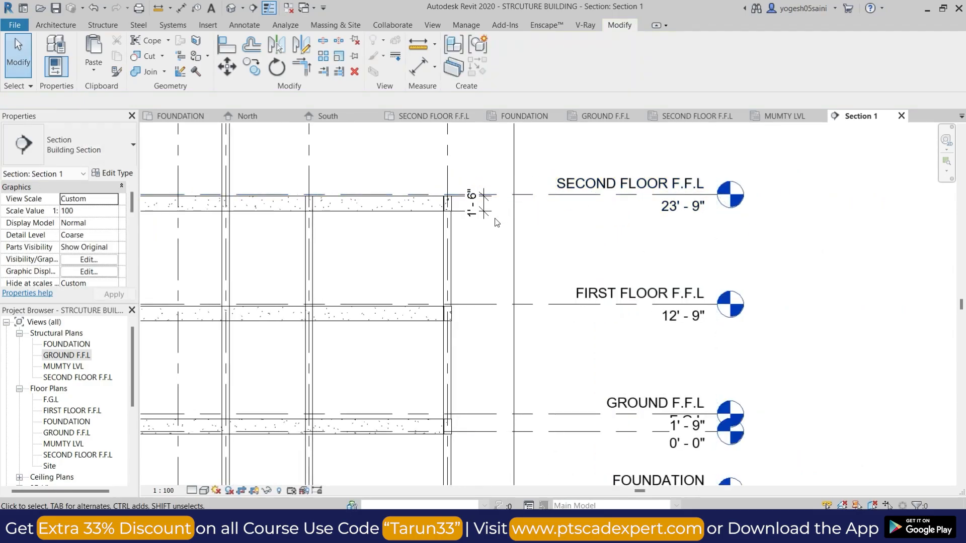
- Dimension the width of the grid 6 column below the second floor beam and pull its text outside with a leader
key("i")
middle_click_drag(401, 216, 577, 237)
scroll(474, 281, "up", 3)
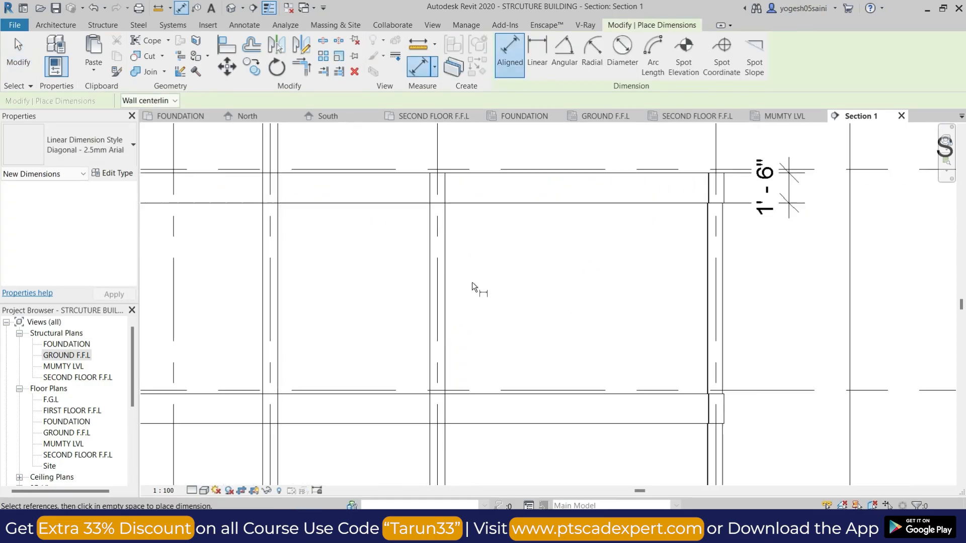
left_click(709, 256)
left_click(723, 251)
left_click(734, 270)
key("Escape")
key("Escape")
left_click(720, 273)
left_click_drag(720, 273, 776, 245)
scroll(780, 272, "down", 3)
middle_click_drag(772, 283, 753, 330)
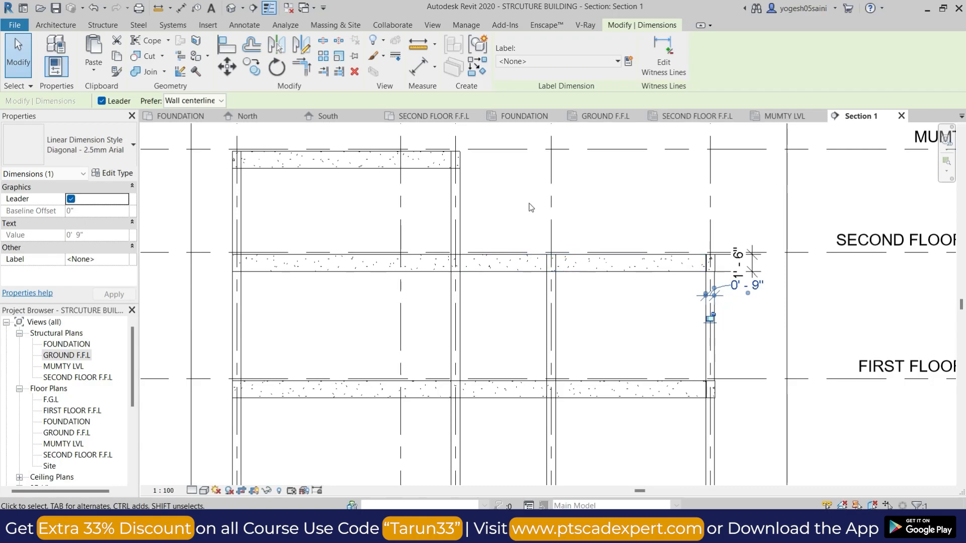
- Hide the crop region boundary in the section view
scroll(530, 207, "down", 4)
scroll(647, 219, "up", 1)
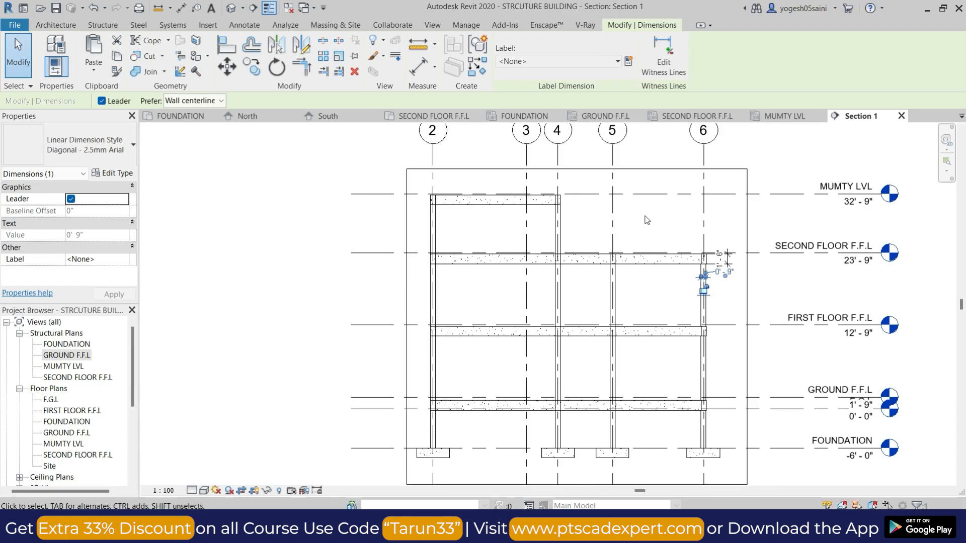
left_click(256, 492)
left_click(390, 240)
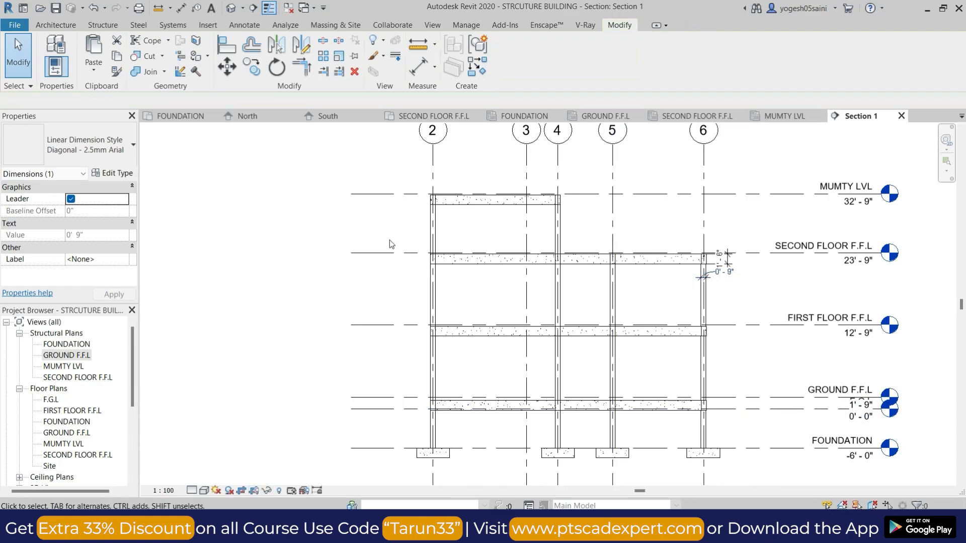
scroll(558, 238, "down", 3)
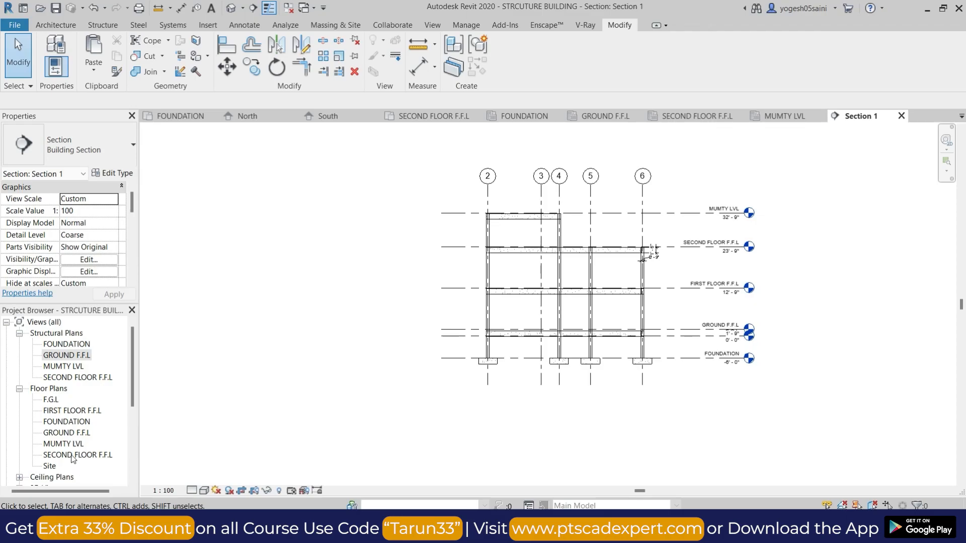
- On the GROUND F.F.L floor plan, sketch a rectangular structural floor boundary from the column at grid A-2 to the column at grid E-6
double_click(70, 433)
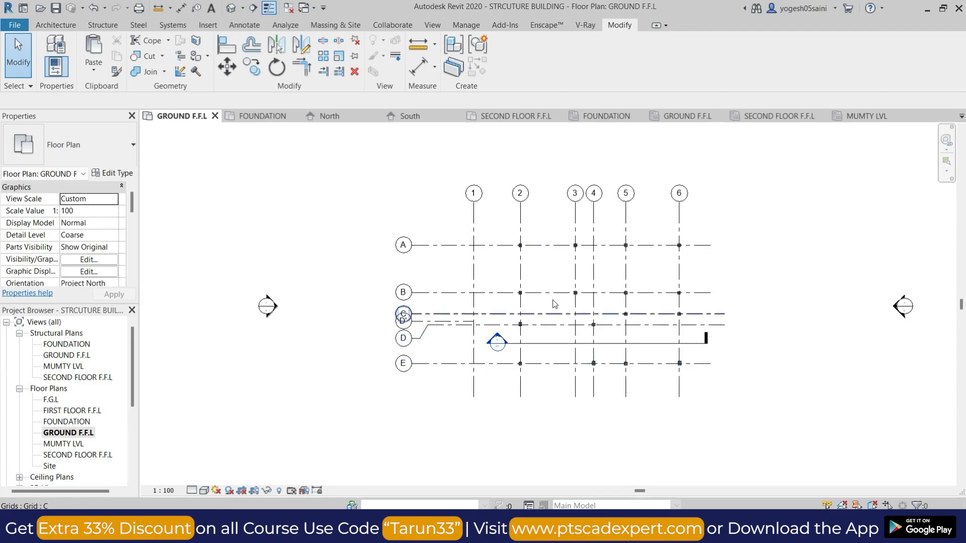
left_click(53, 26)
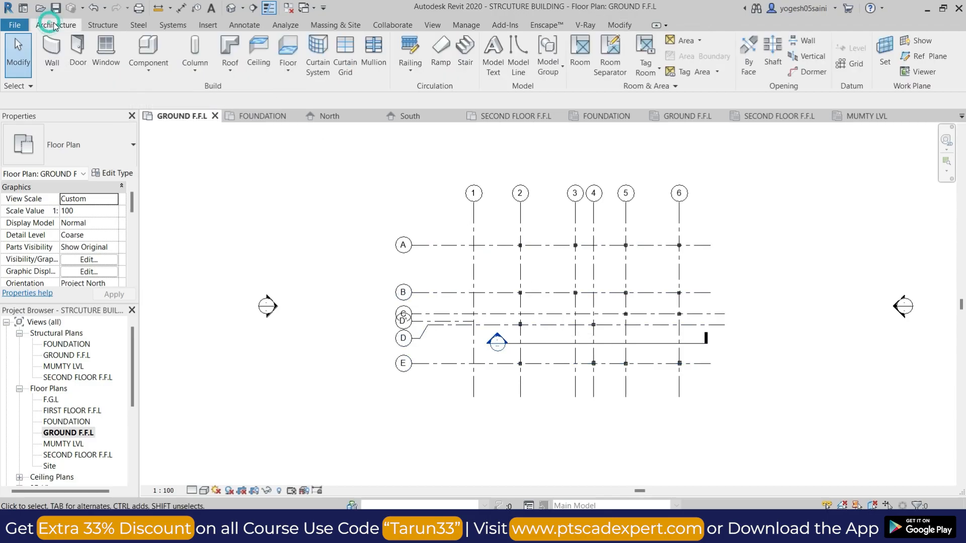
left_click(103, 26)
left_click(139, 75)
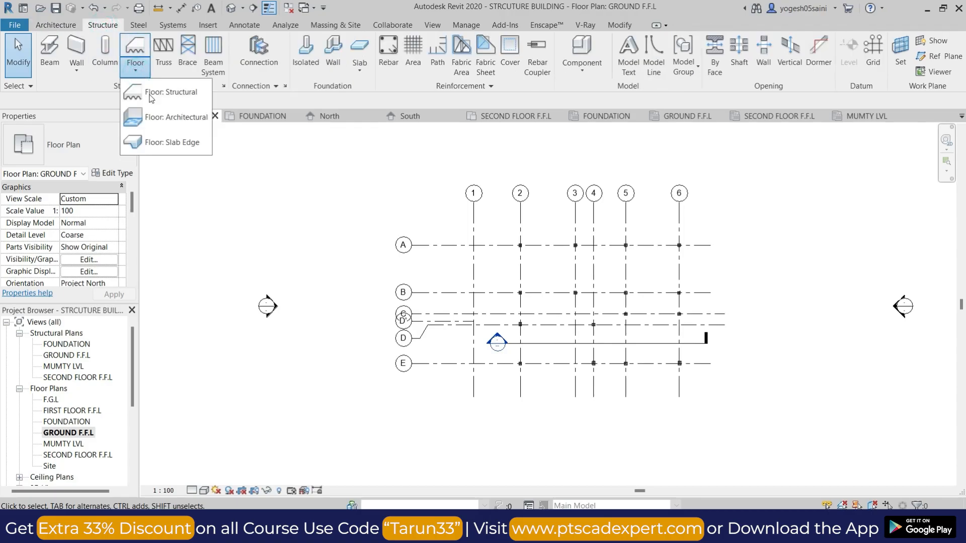
left_click(181, 92)
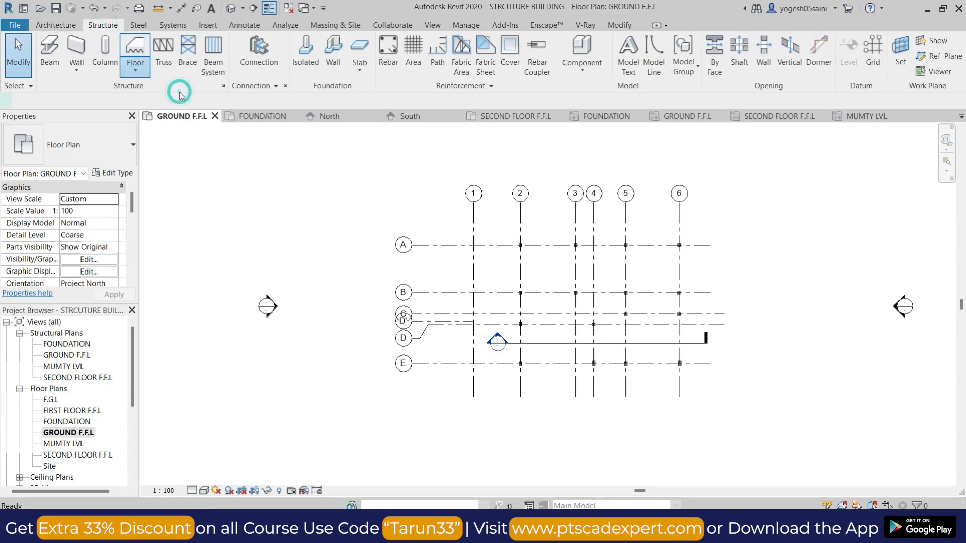
left_click(614, 42)
scroll(521, 248, "up", 6)
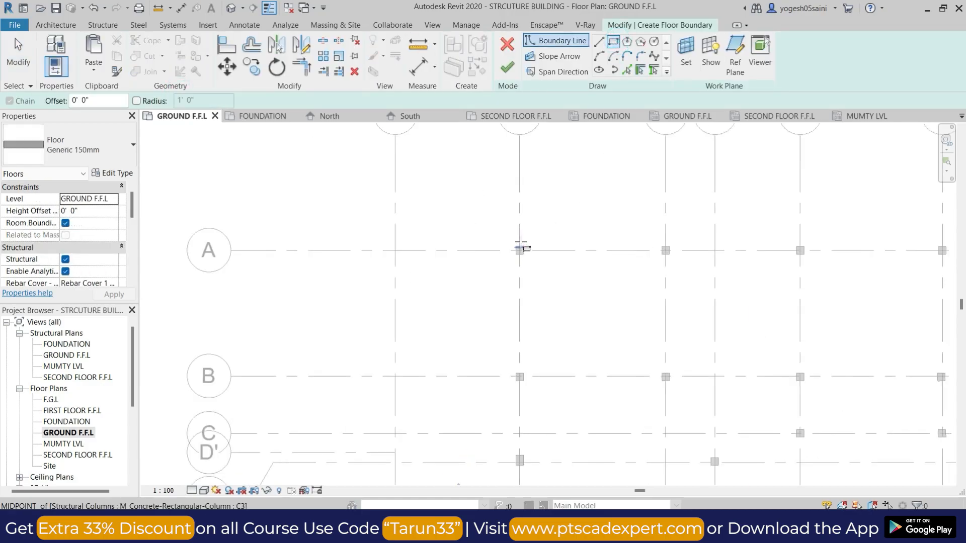
left_click(536, 223)
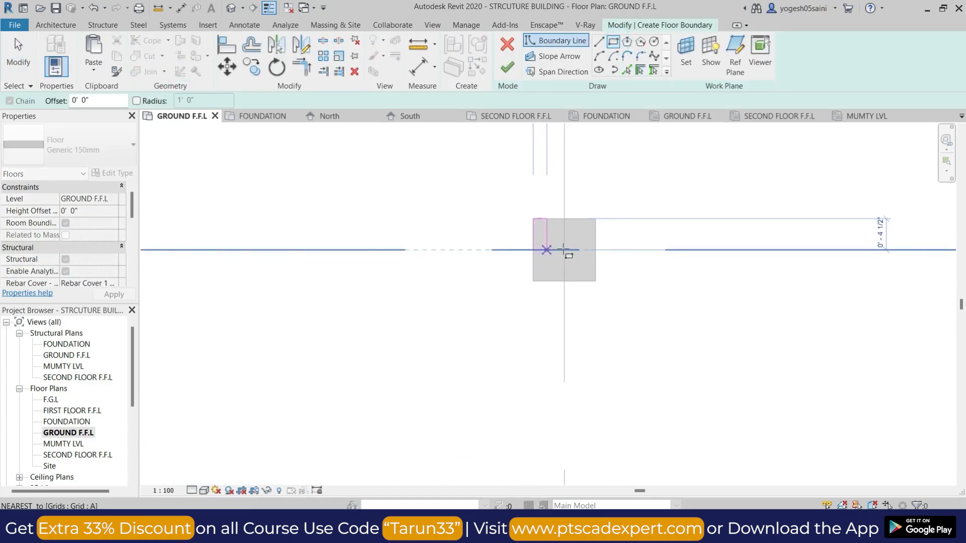
scroll(644, 277, "down", 6)
scroll(772, 410, "up", 6)
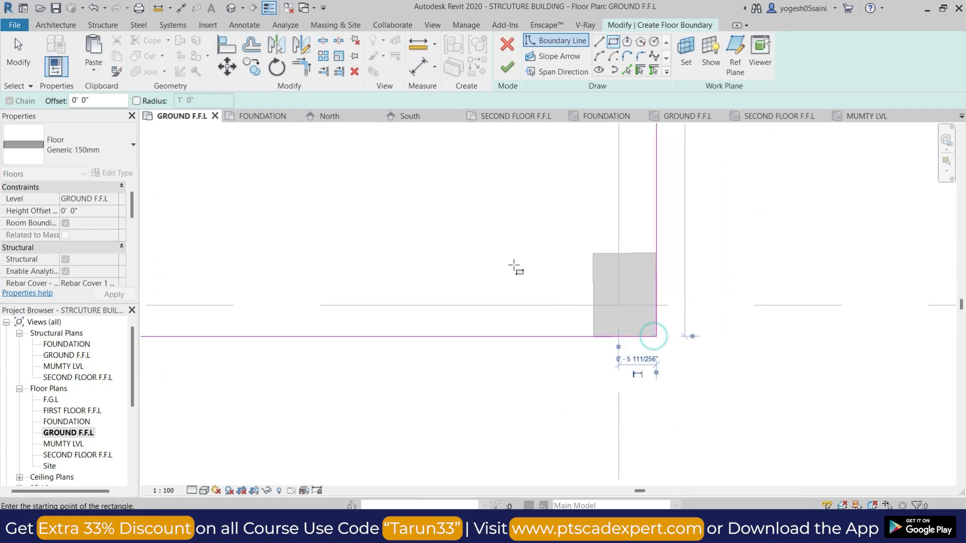
- Finish the floor boundary and change the slab's type to BASE SLAB WITH FFL
right_click(498, 253)
left_click(548, 260)
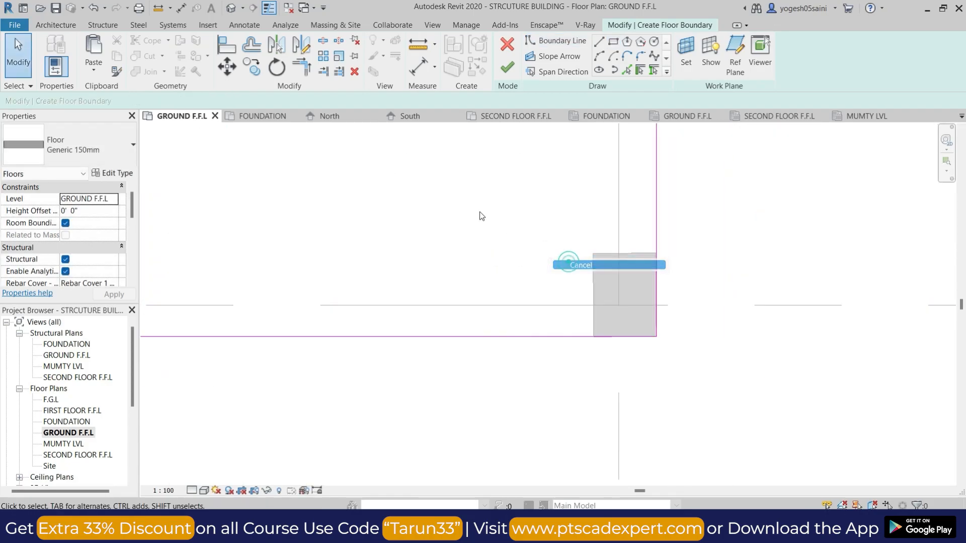
scroll(480, 214, "down", 1)
left_click(507, 67)
scroll(533, 227, "down", 5)
middle_click_drag(466, 343, 628, 399)
left_click(126, 173)
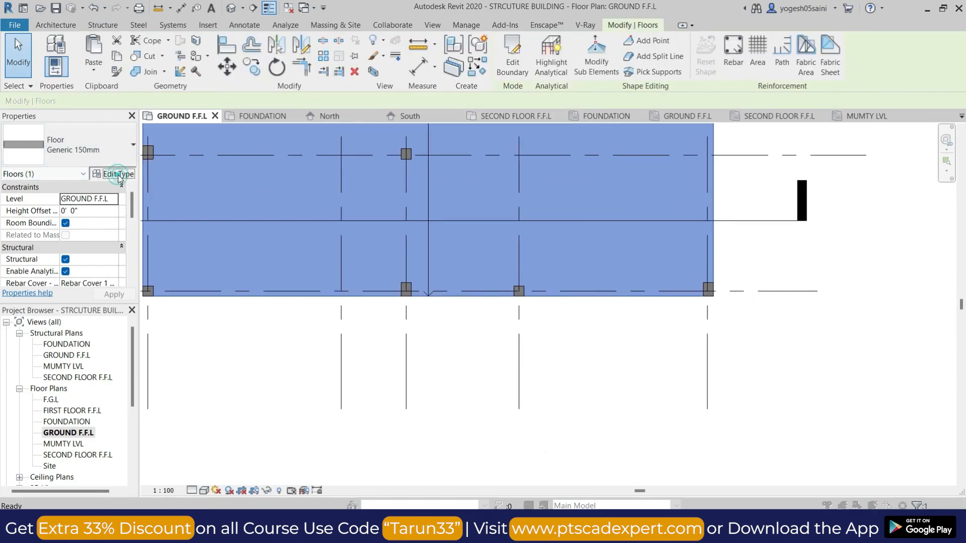
key("Escape")
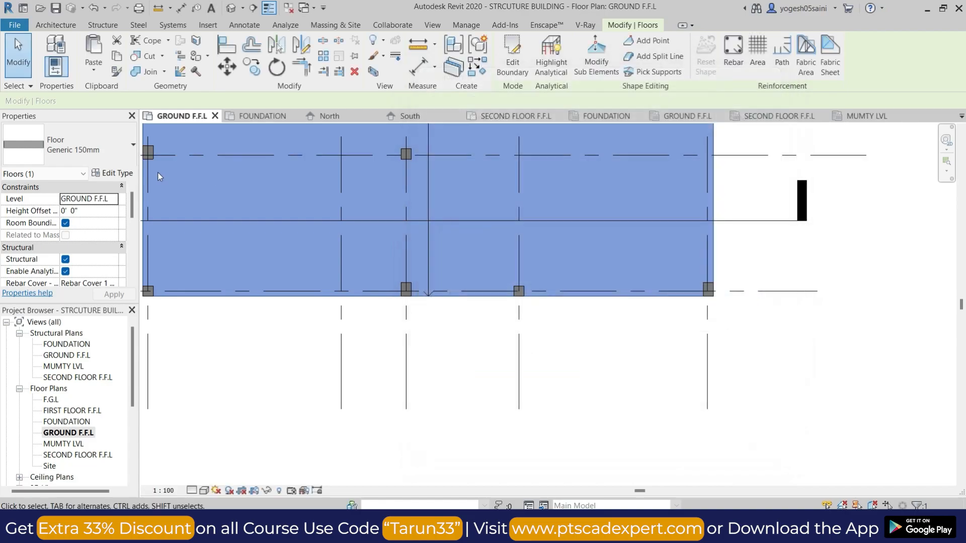
left_click(105, 143)
left_click(84, 234)
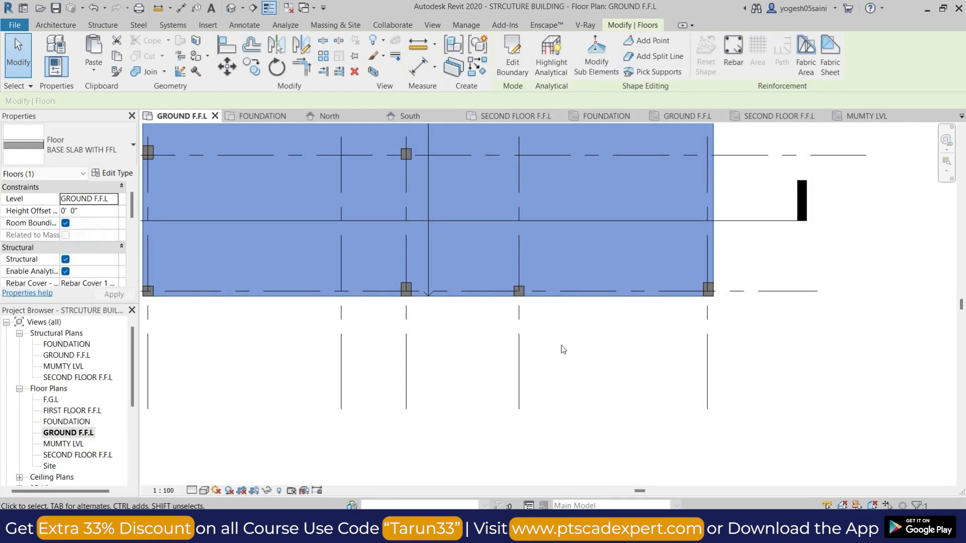
- Examine how the new ground slab sits on the beams and around the columns in the 3D view
scroll(560, 345, "down", 4)
left_click(231, 7)
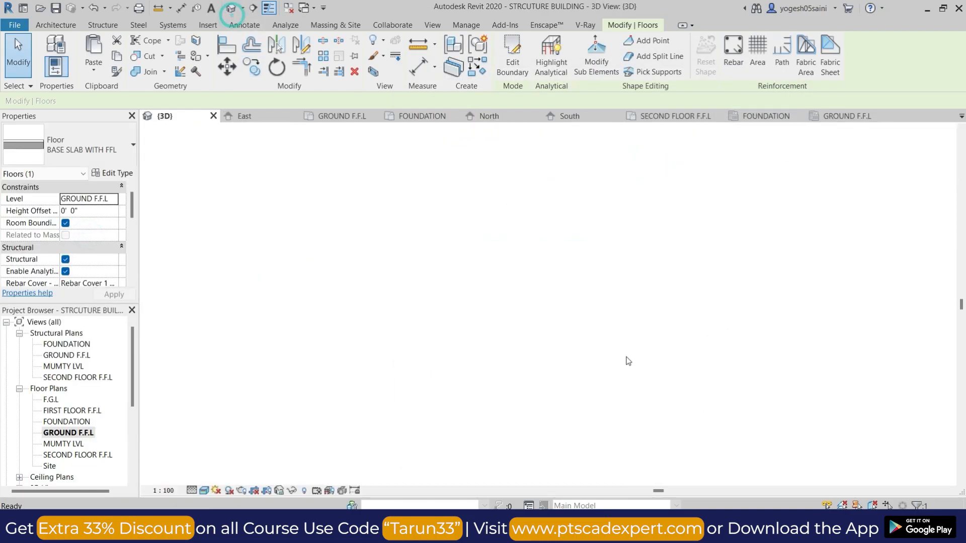
left_click(596, 328)
scroll(595, 329, "up", 10)
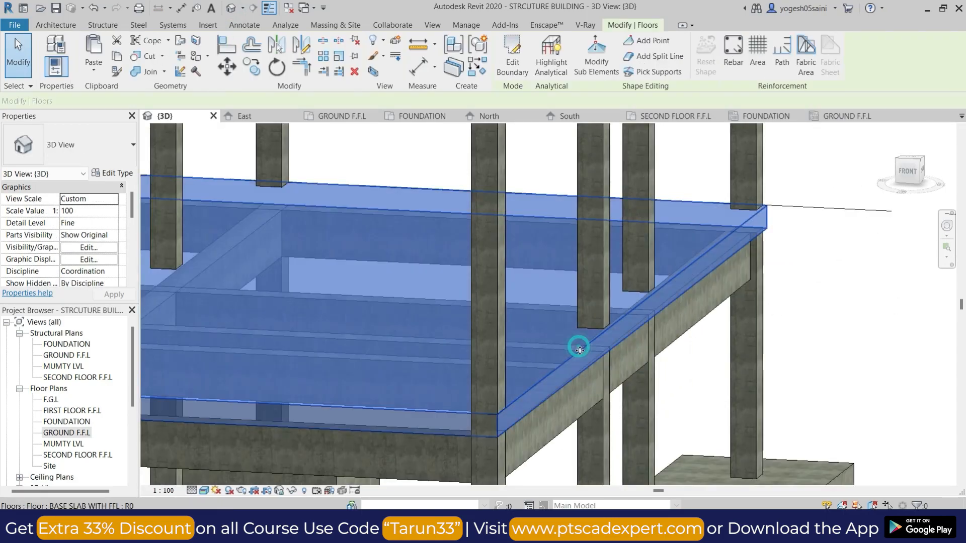
scroll(578, 348, "down", 12)
middle_click_drag(644, 327, 654, 352, "shift")
key("Escape")
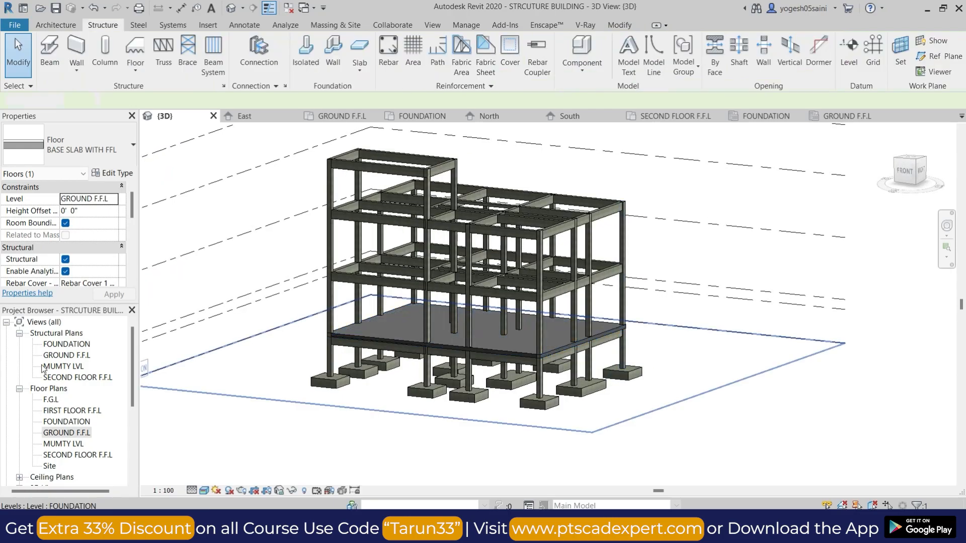
- Inspect the ground slab's position against the GROUND F.F.L level and the beams in the East elevation
left_click(67, 433)
double_click(67, 433)
scroll(61, 436, "down", 3)
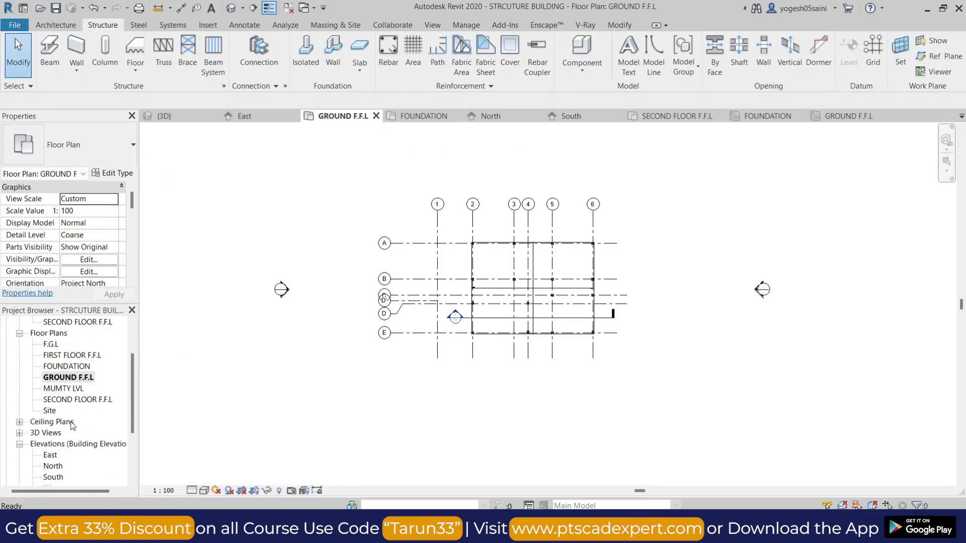
double_click(51, 434)
scroll(604, 327, "up", 5)
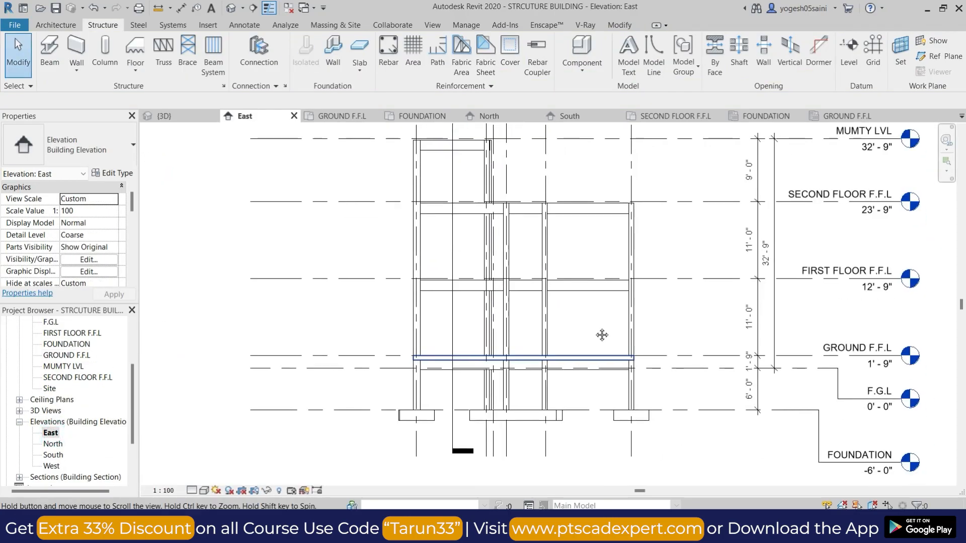
left_click(624, 317)
scroll(686, 326, "down", 3)
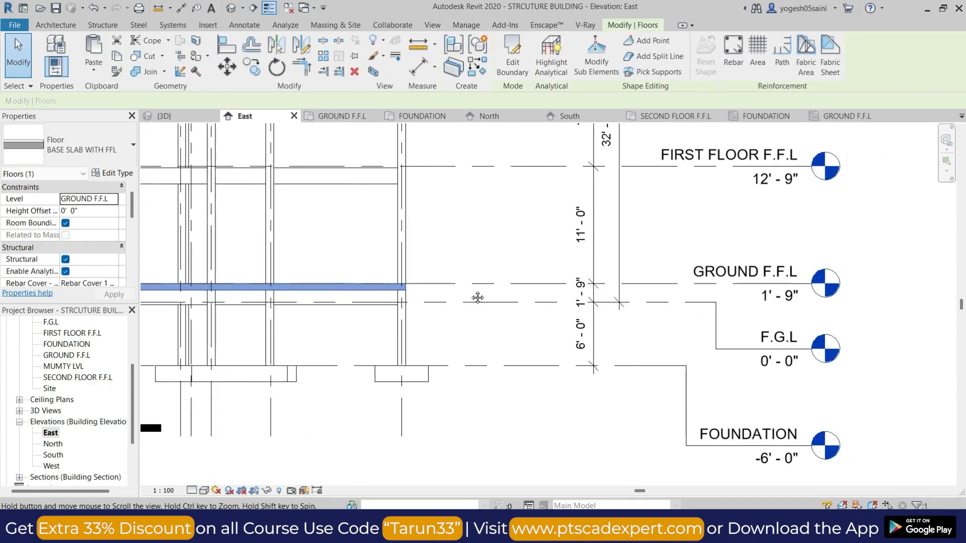
left_click(411, 294)
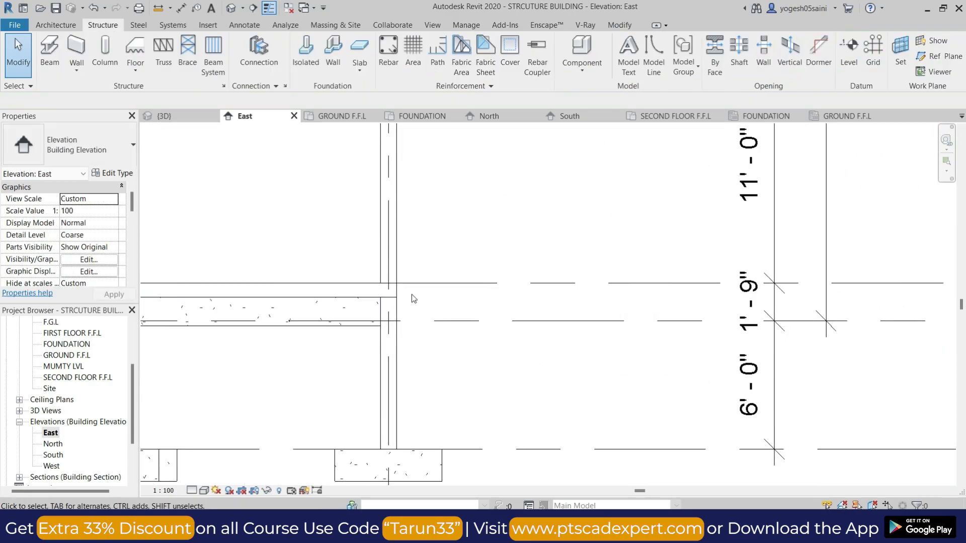
scroll(578, 327, "down", 6)
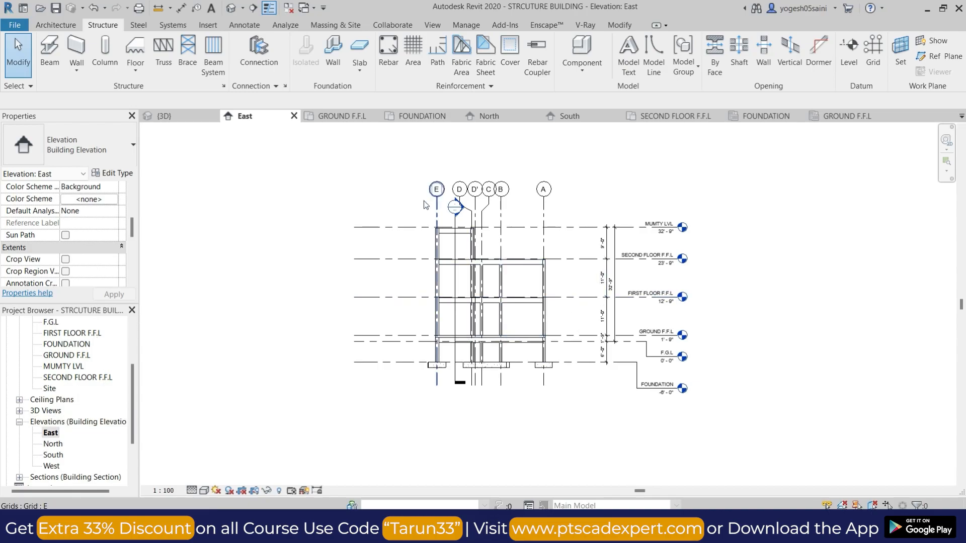
- Open Section 1 from its section mark and set the view's detail level to Fine
double_click(464, 208)
scroll(586, 318, "up", 5)
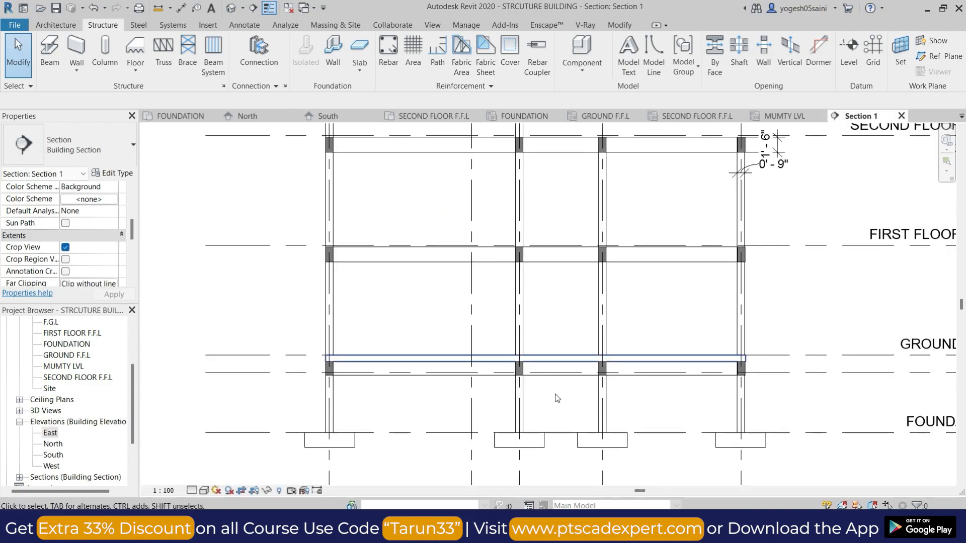
left_click(192, 490)
left_click(207, 484)
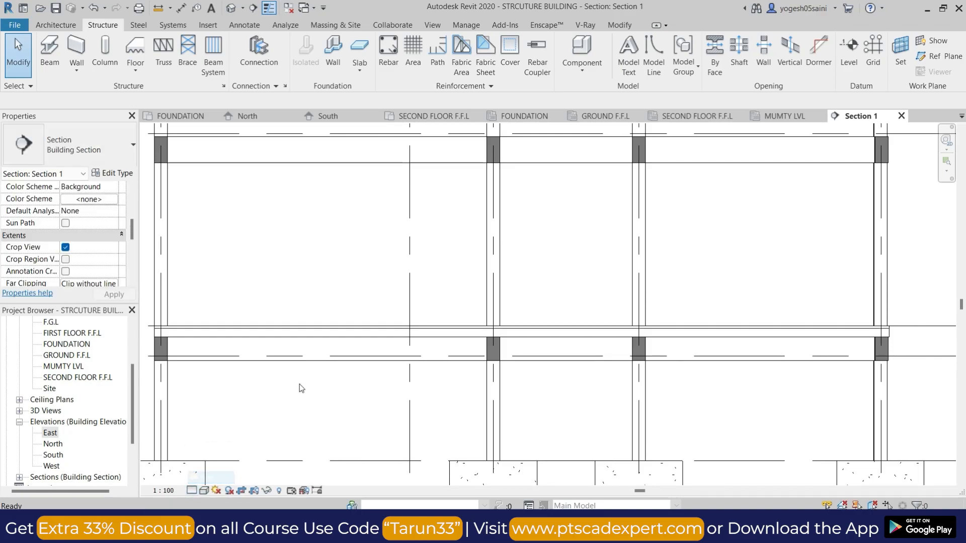
scroll(671, 374, "up", 4)
scroll(671, 374, "down", 4)
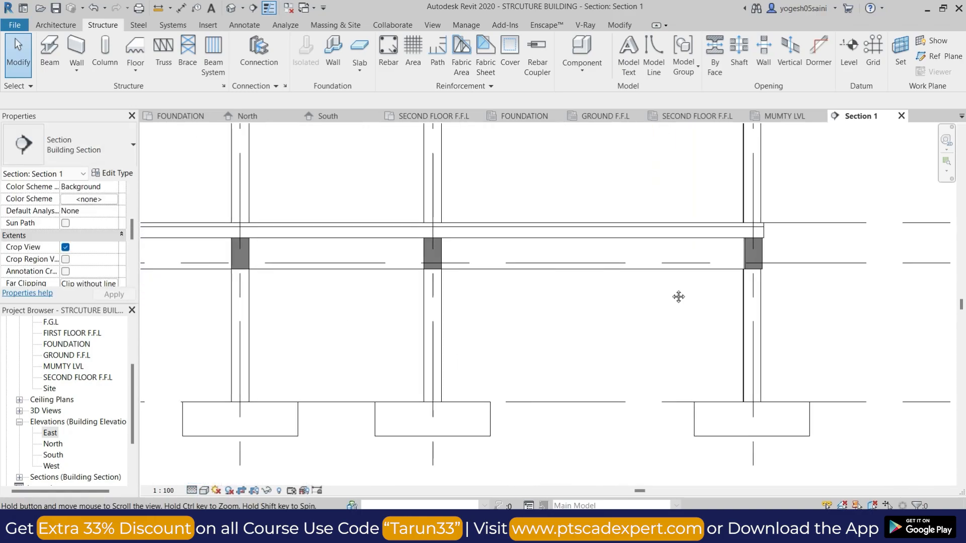
scroll(754, 230, "up", 1)
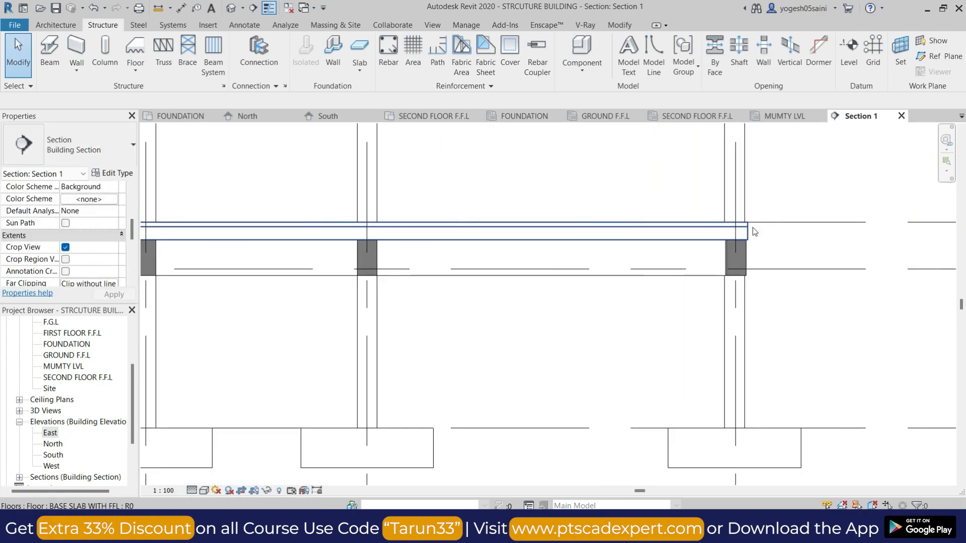
- Assign the material Concrete, Cast-in-Place SOLIDS to the Structure [1] layer of the BASE SLAB WITH FFL floor type
left_click(674, 231)
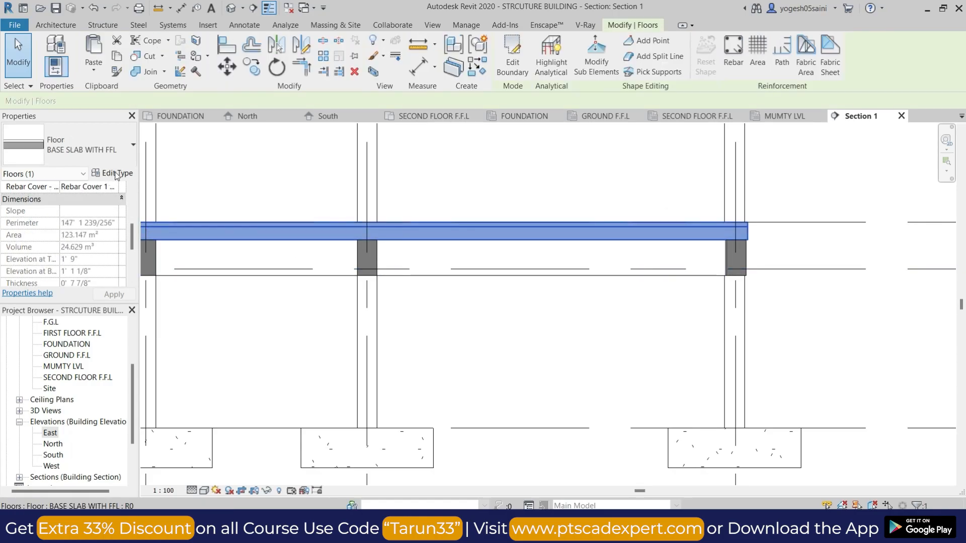
left_click(115, 173)
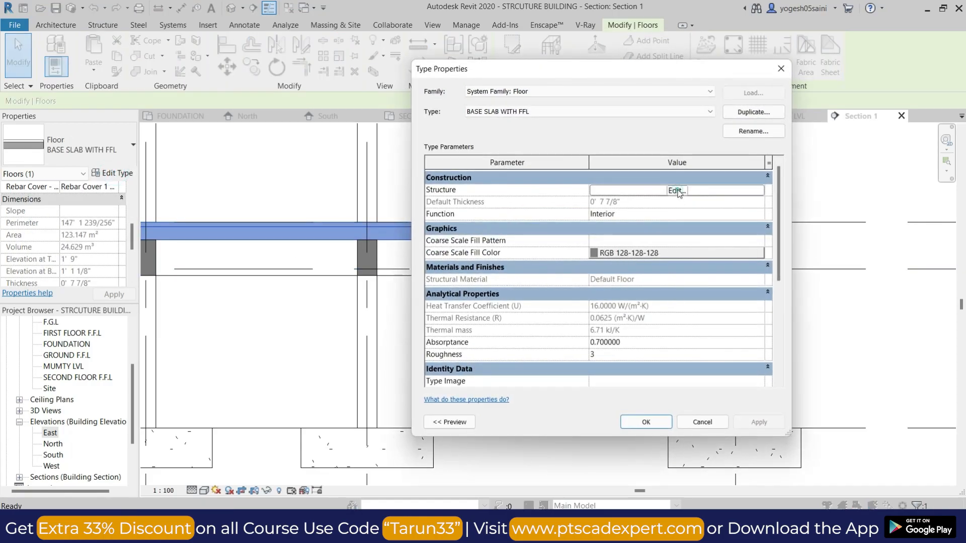
left_click(676, 191)
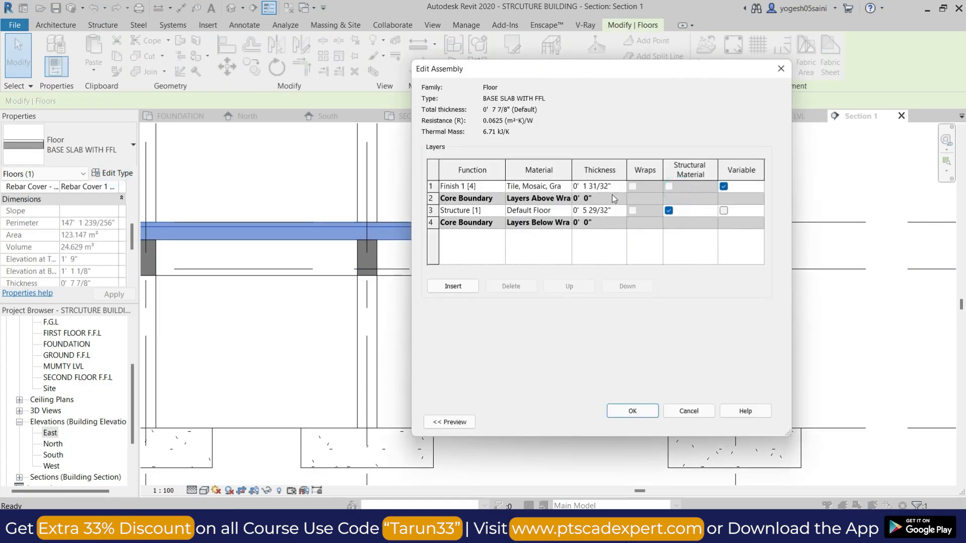
left_click(567, 211)
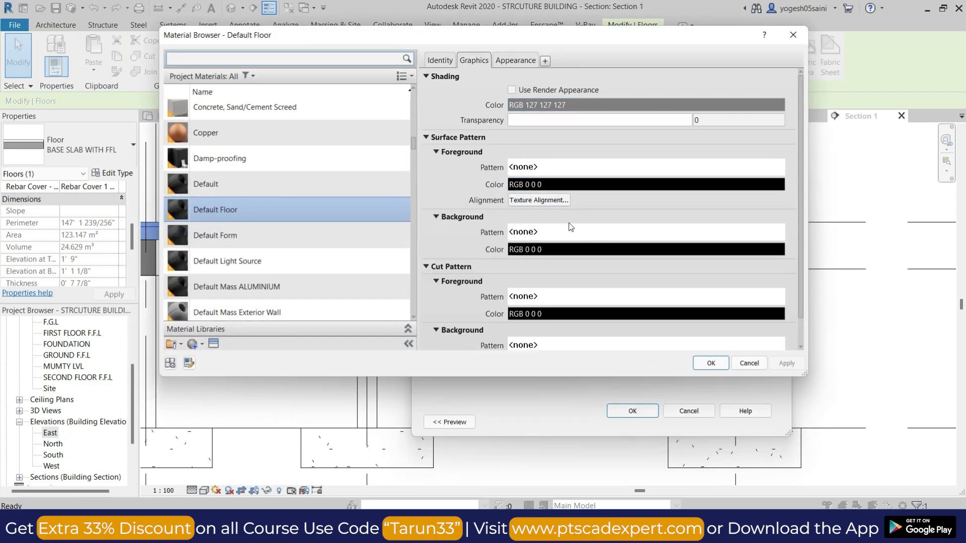
scroll(280, 222, "down", 5)
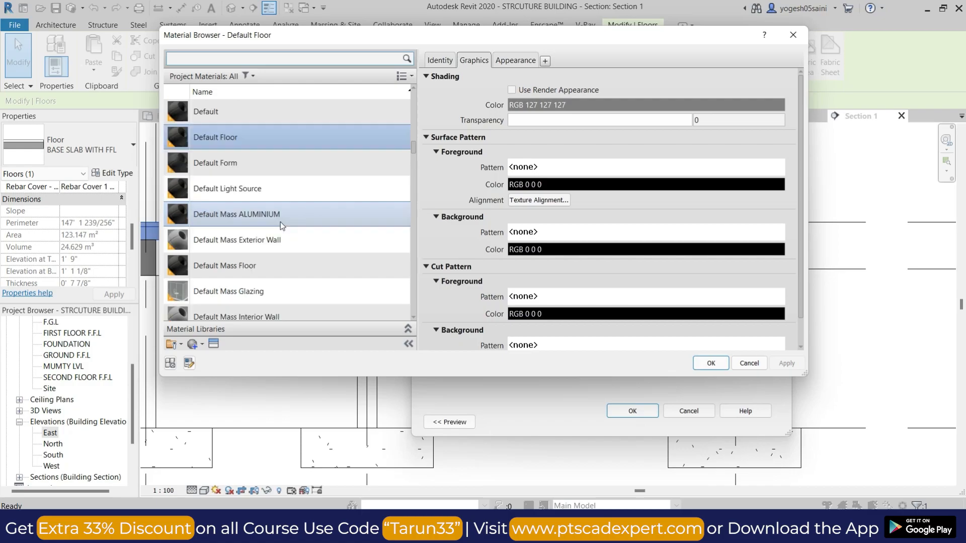
left_click_drag(498, 34, 537, 52)
scroll(327, 225, "down", 10)
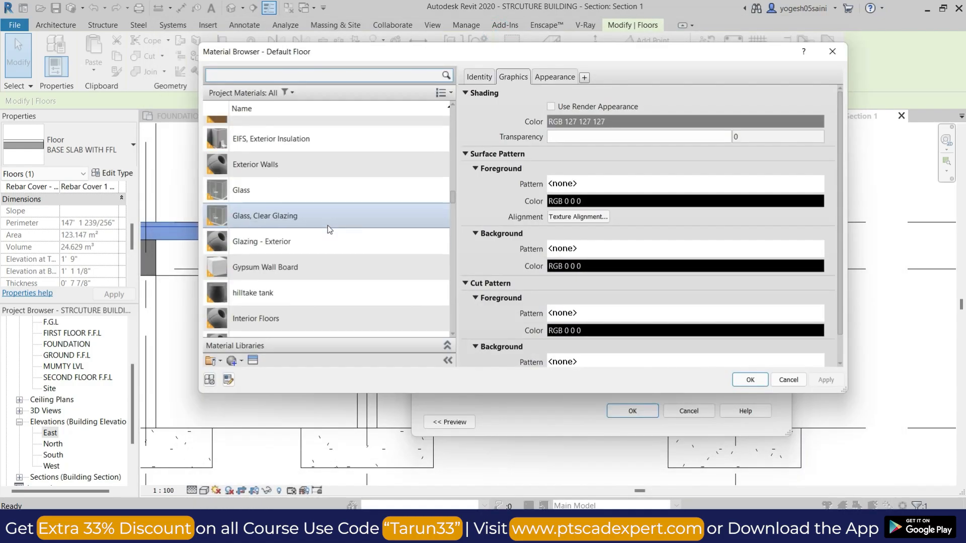
left_click(322, 76)
type("CON")
left_click(348, 195)
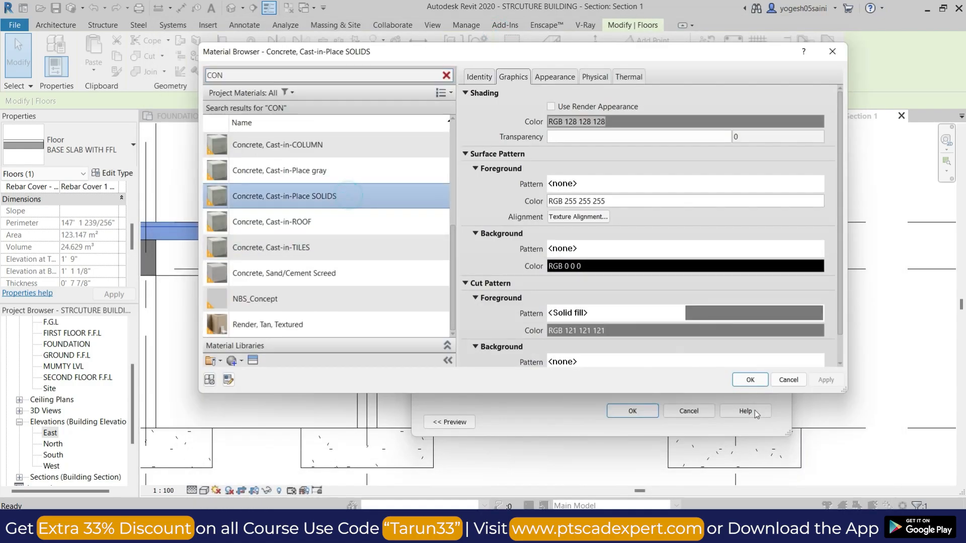
left_click(754, 379)
left_click(632, 411)
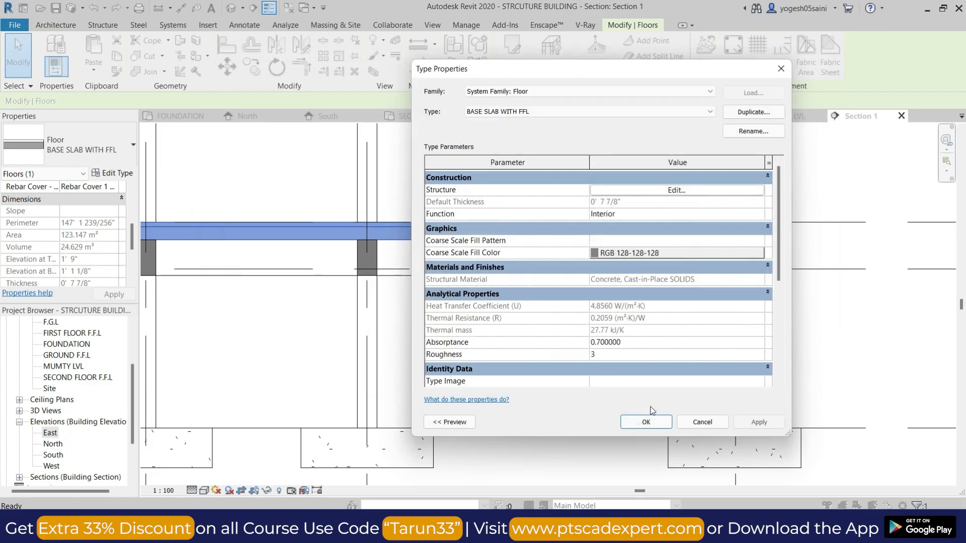
left_click(646, 421)
left_click(550, 345)
scroll(599, 347, "down", 2)
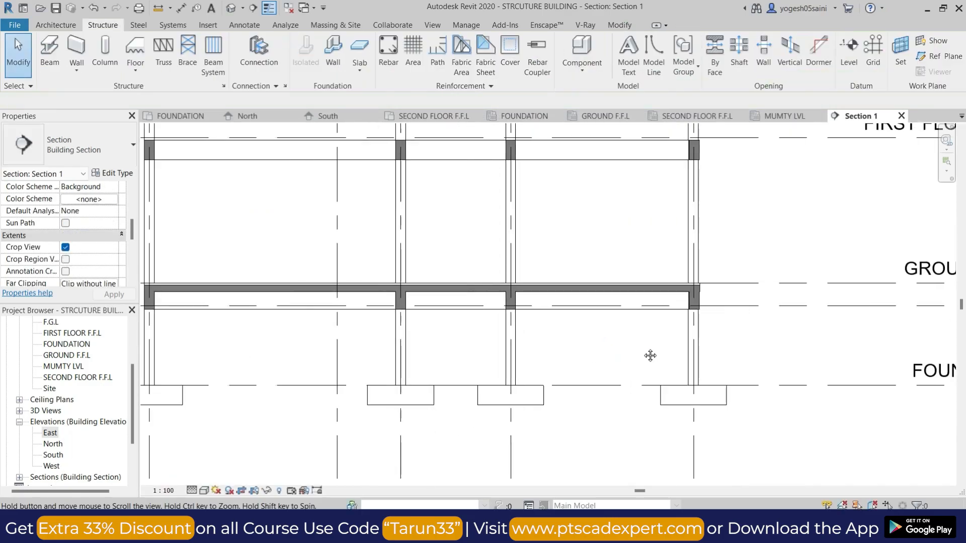
- Copy the ground slab in the 3D view and paste it aligned to the FIRST FLOOR F.F.L and SECOND FLOOR F.F.L levels
scroll(855, 288, "up", 2)
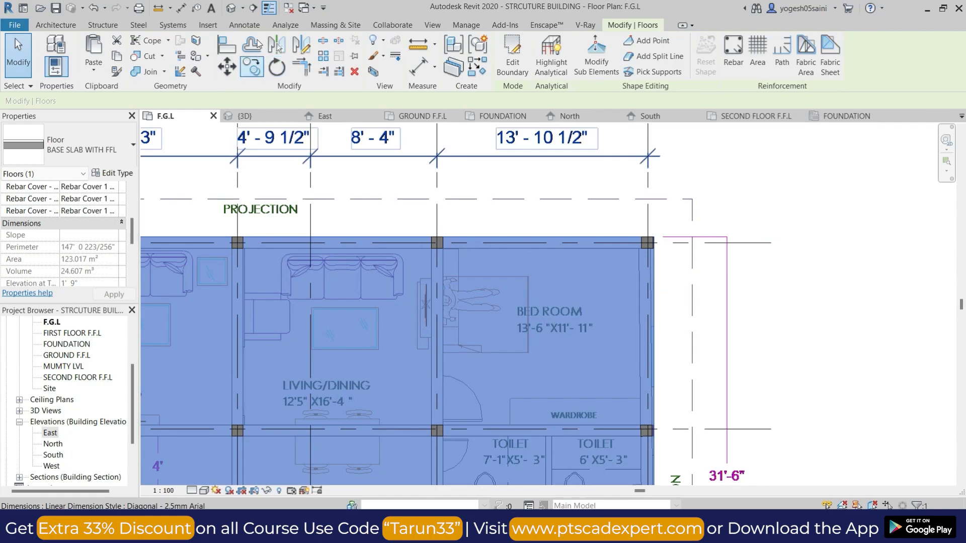
left_click(231, 8)
key("Escape")
scroll(557, 351, "down", 4)
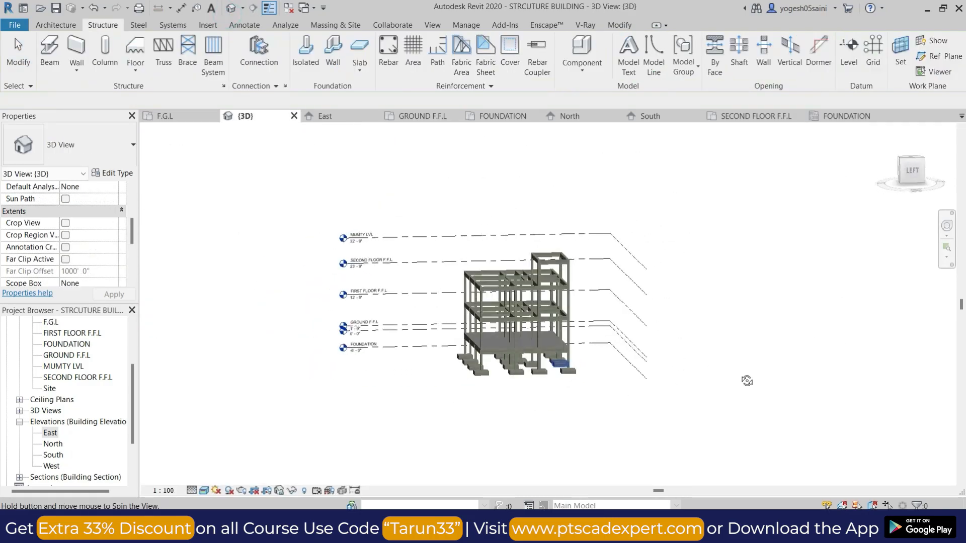
scroll(500, 361, "up", 4)
left_click(500, 355)
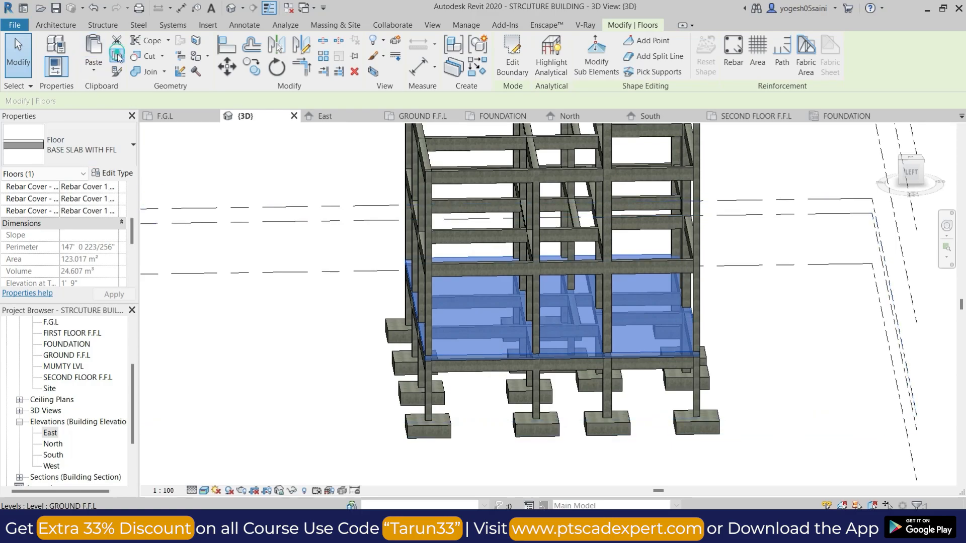
left_click(92, 71)
left_click(126, 117)
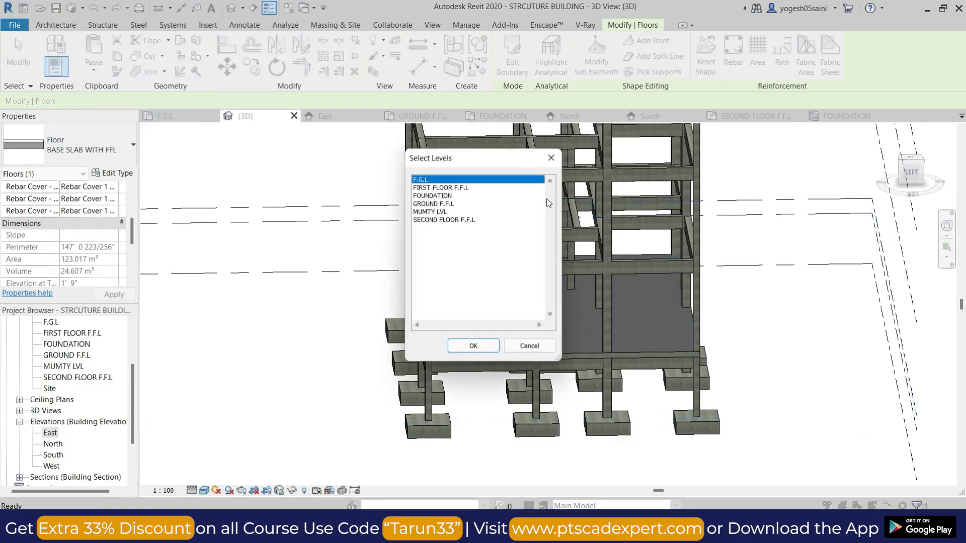
left_click(455, 189)
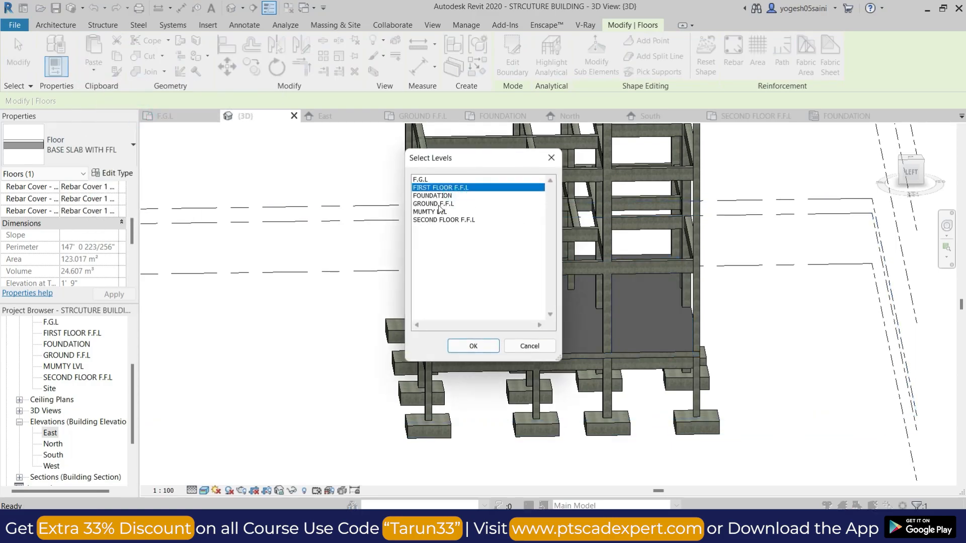
left_click(433, 220, "ctrl")
left_click(473, 346)
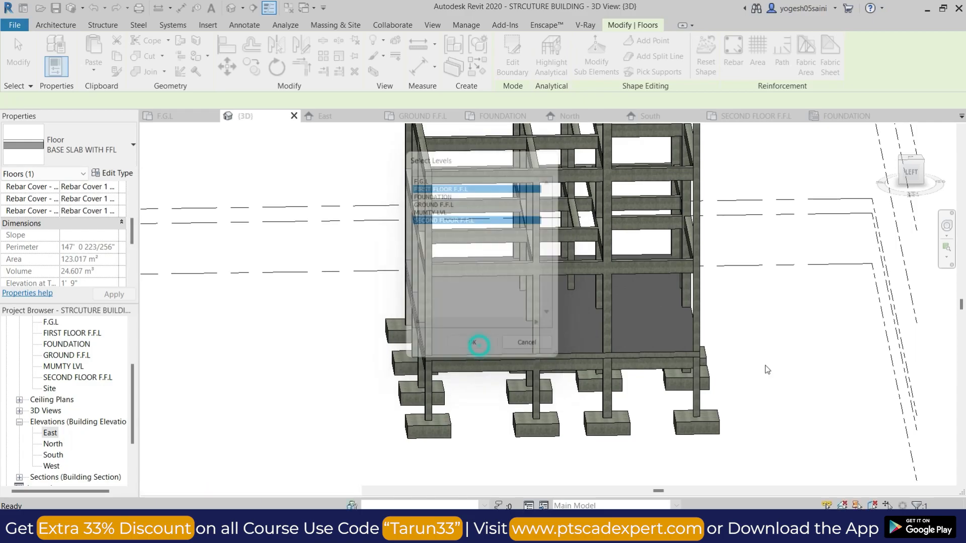
- Examine the pasted first-floor and second-floor slabs against the beams and columns in the 3D view
scroll(775, 349, "down", 4)
middle_click_drag(792, 364, 624, 425, "shift")
scroll(571, 292, "up", 4)
key("Escape")
scroll(628, 271, "down", 4)
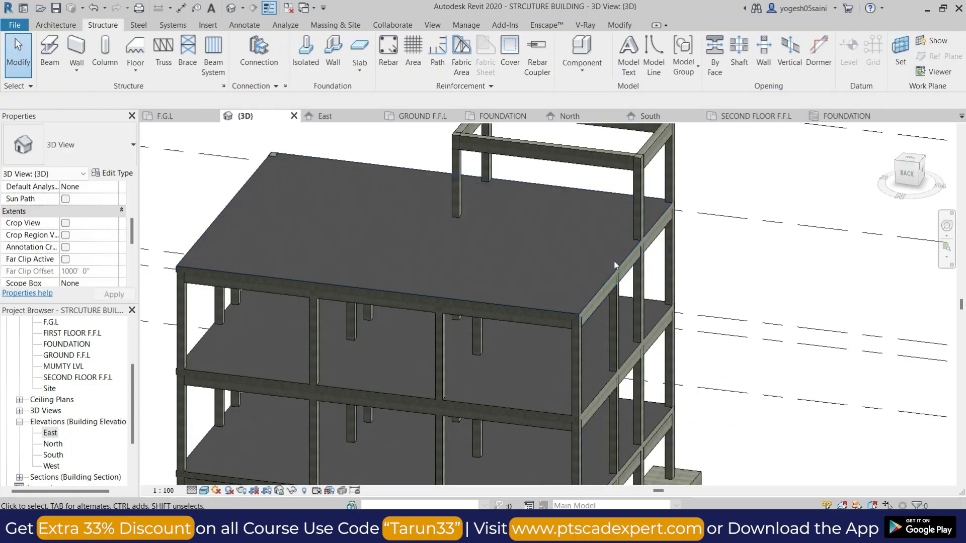
left_click(614, 260)
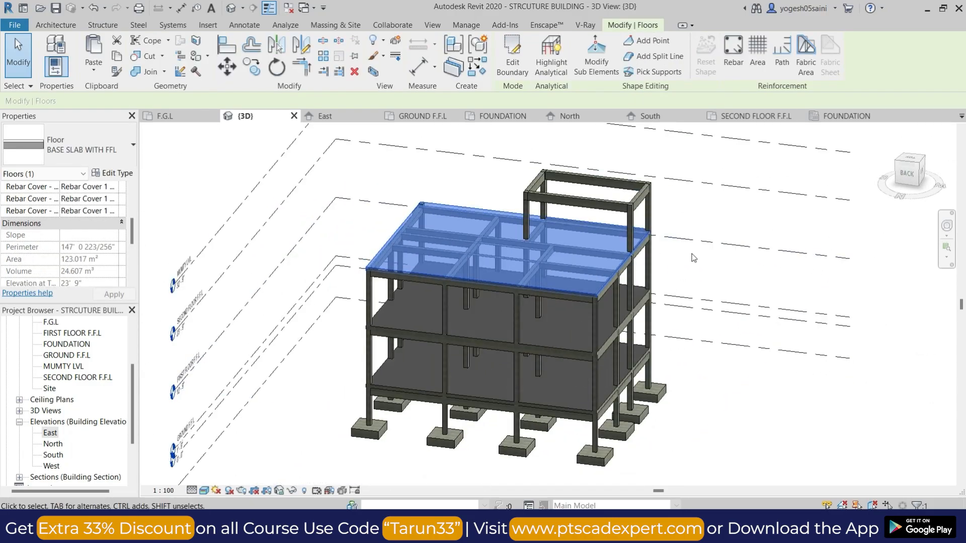
middle_click_drag(684, 270, 669, 299)
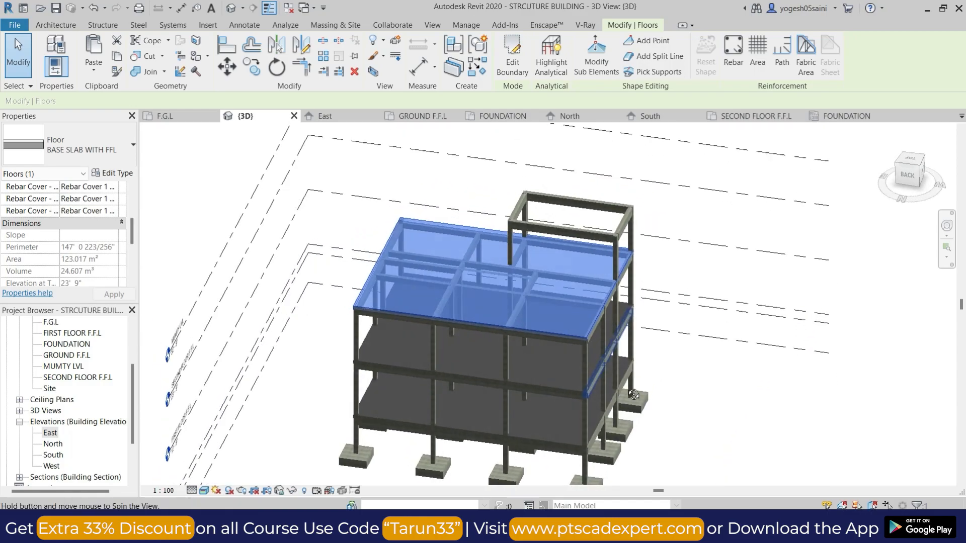
scroll(582, 355, "up", 3)
left_click(587, 355)
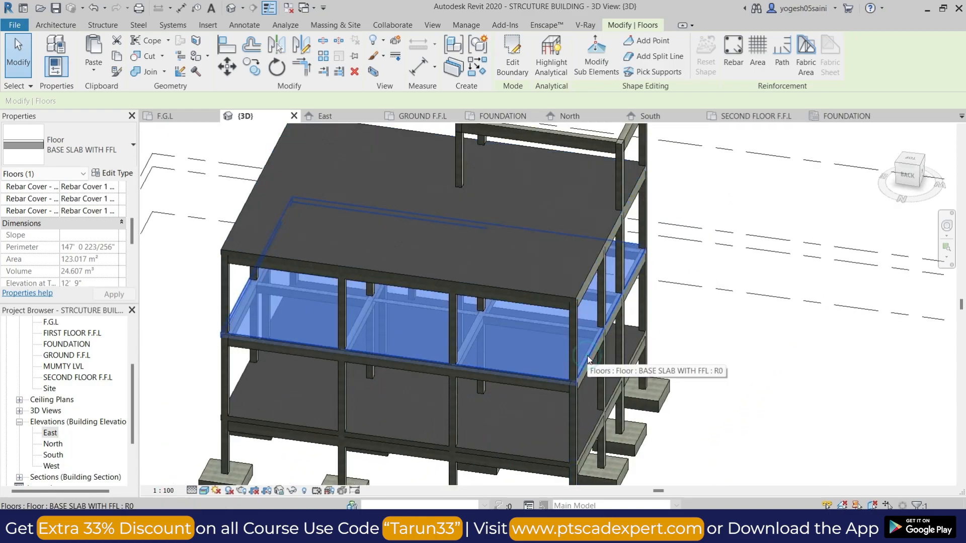
key("Escape")
- Delete the slab copy on the second floor
scroll(638, 354, "up", 2)
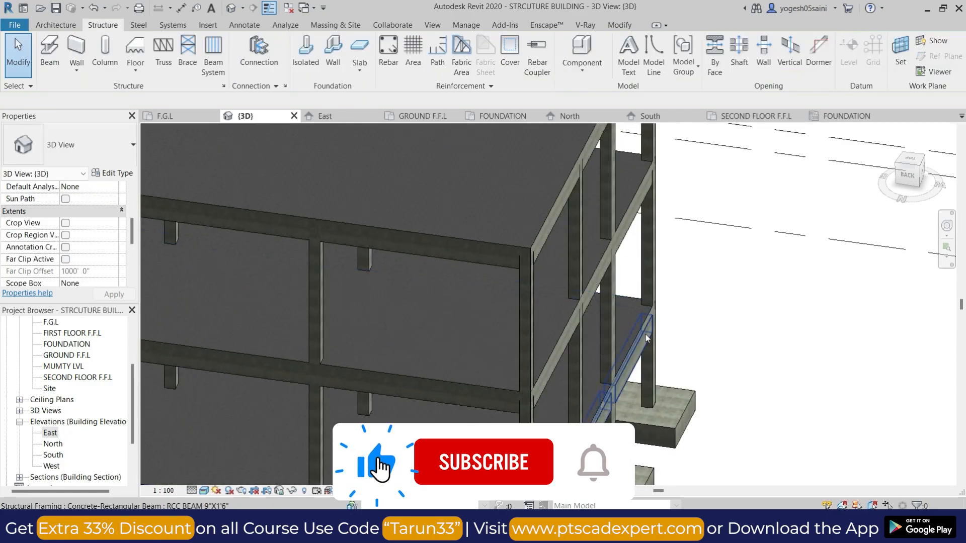
left_click(564, 322)
key("Escape")
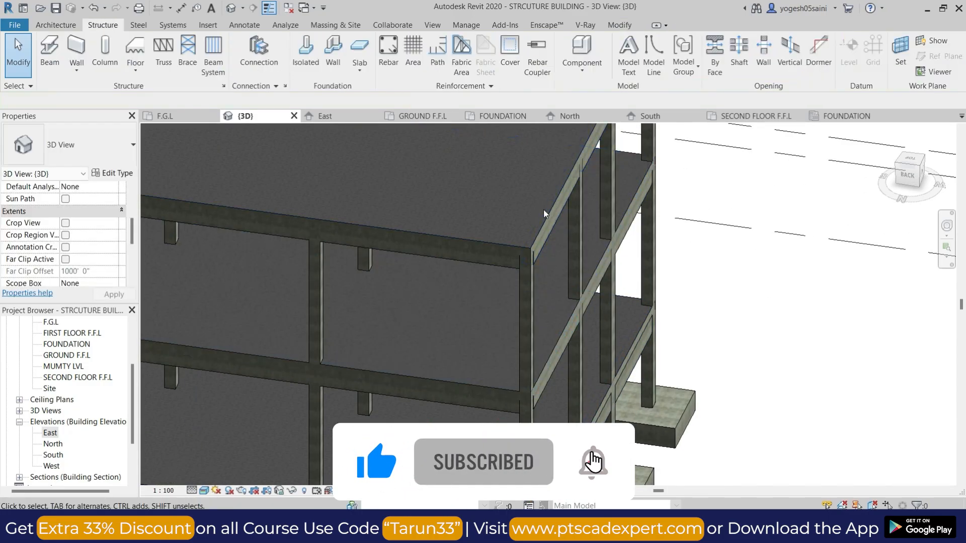
left_click(547, 215)
key("Escape")
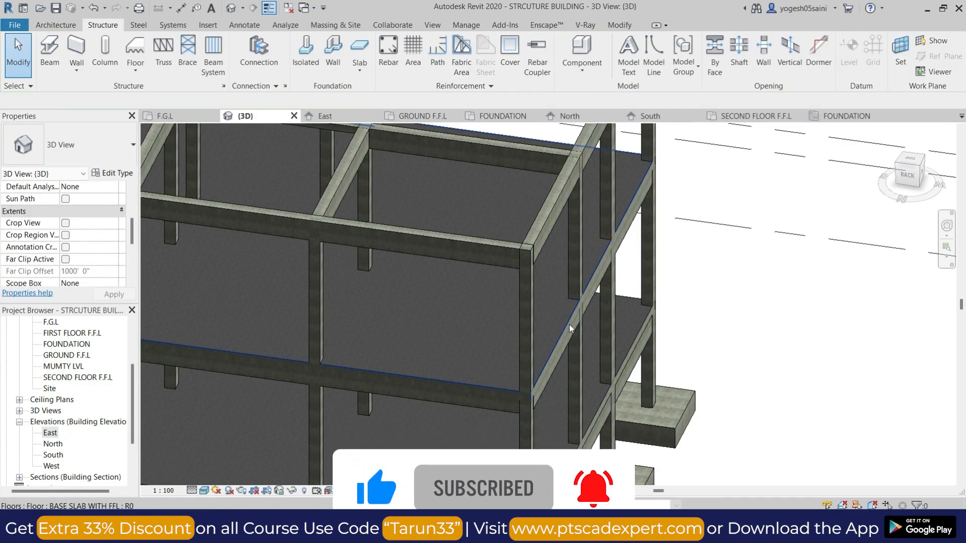
- Edit the first-floor slab's boundary from above and sketch a 4'-0" deep projection beyond grid 2, running from grid D to grid A
left_click(569, 324)
left_click(911, 160)
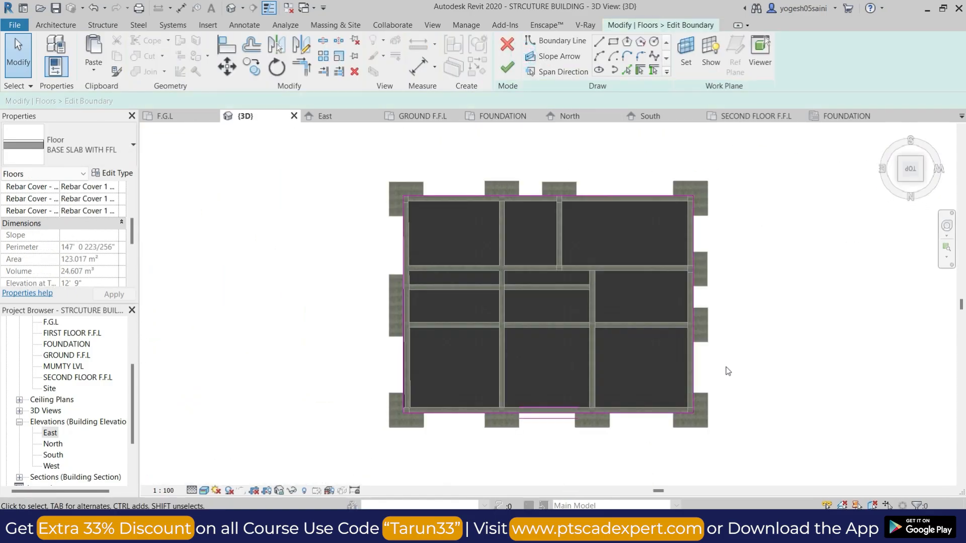
middle_click_drag(725, 371, 663, 327)
scroll(674, 379, "down", 3)
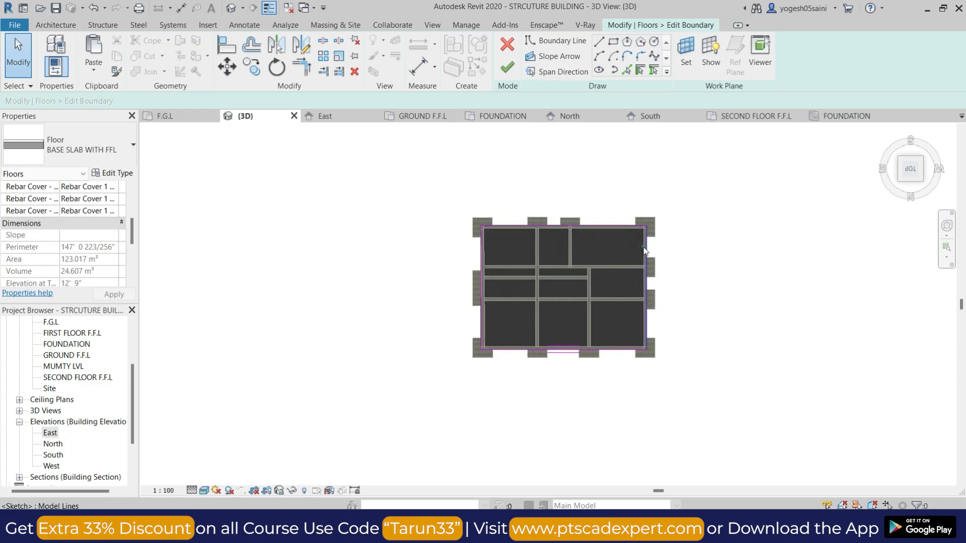
left_click(645, 251)
left_click(599, 41)
scroll(649, 265, "up", 3)
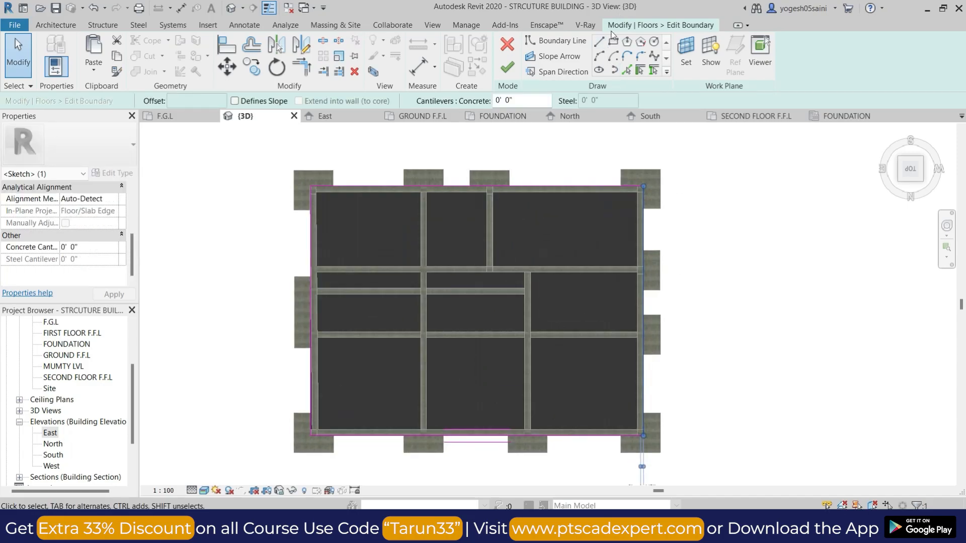
scroll(652, 271, "up", 3)
left_click(633, 261)
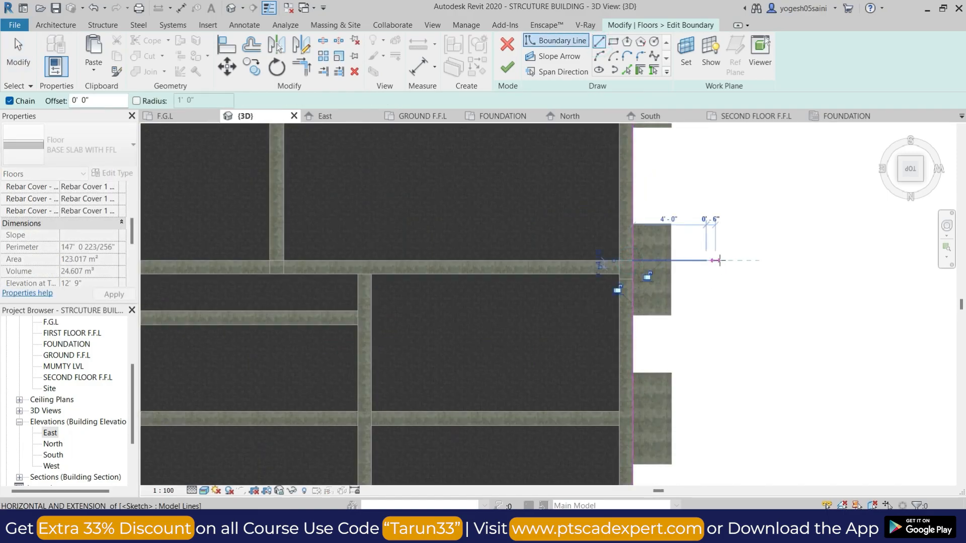
scroll(720, 260, "down", 2)
middle_click_drag(725, 426, 720, 336)
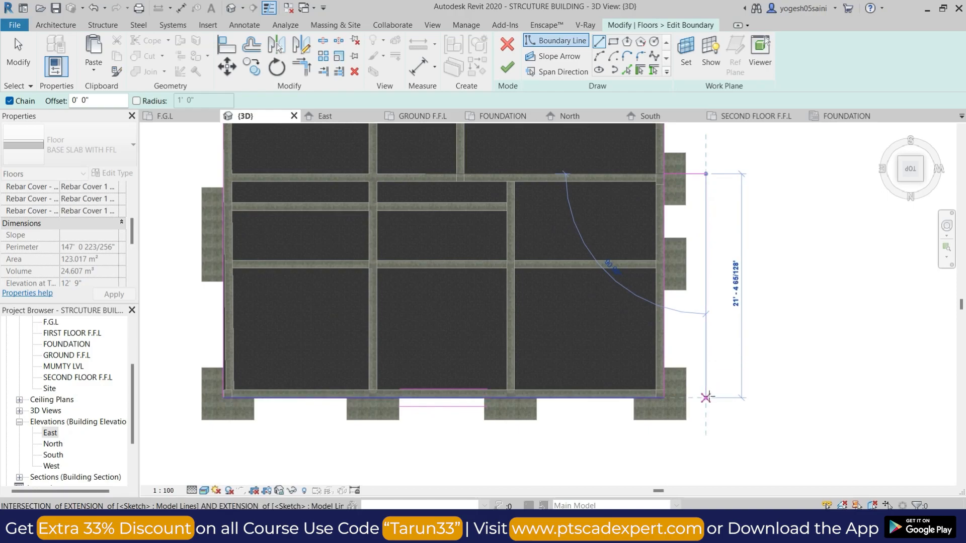
left_click(706, 397)
key("Escape")
key("Escape")
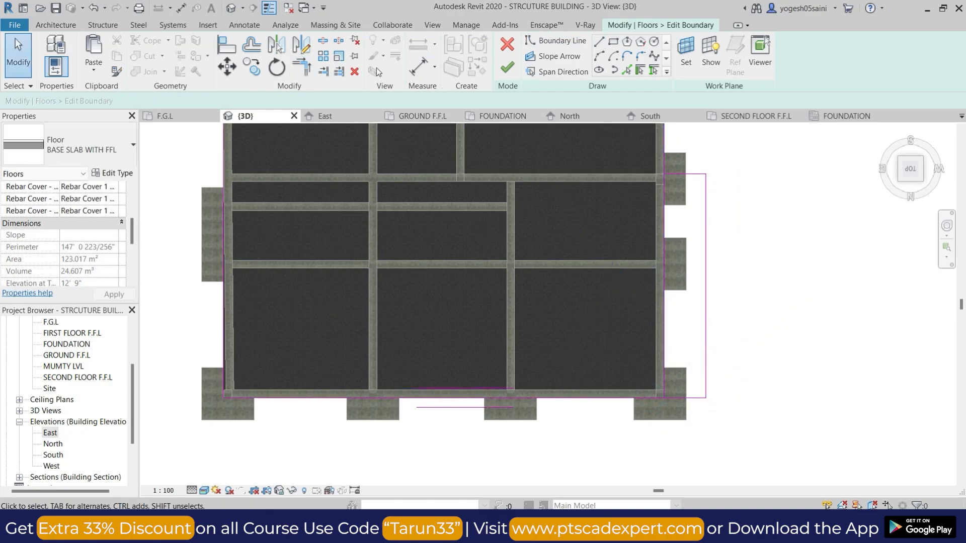
- Trim the old boundary edge so the sketch closes around the projection, and finish the first-floor slab
left_click(323, 71)
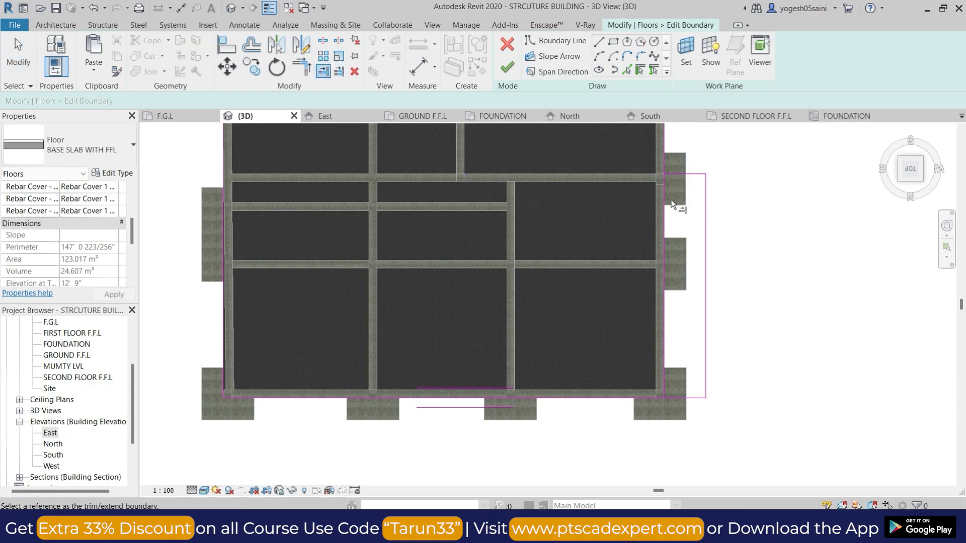
left_click(662, 214)
left_click_drag(665, 397, 661, 239)
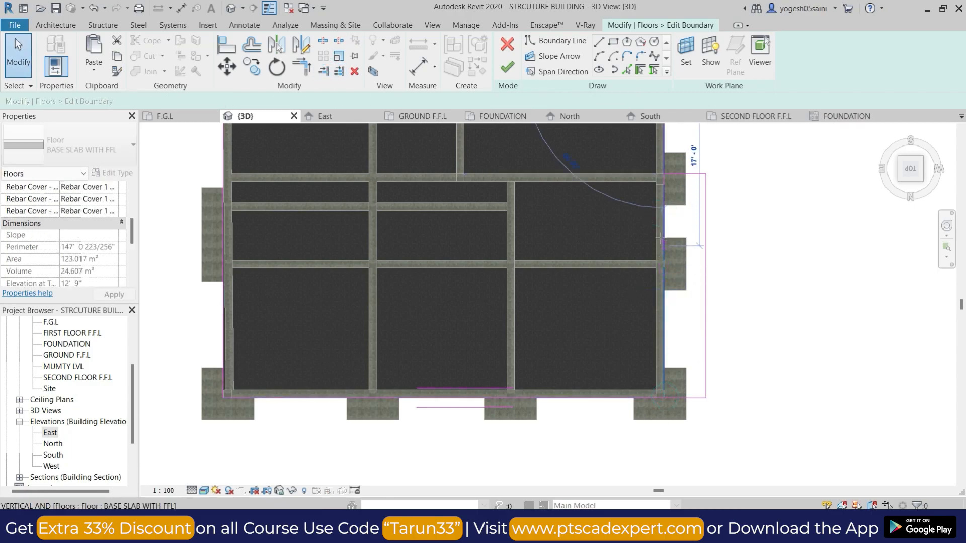
left_click(507, 67)
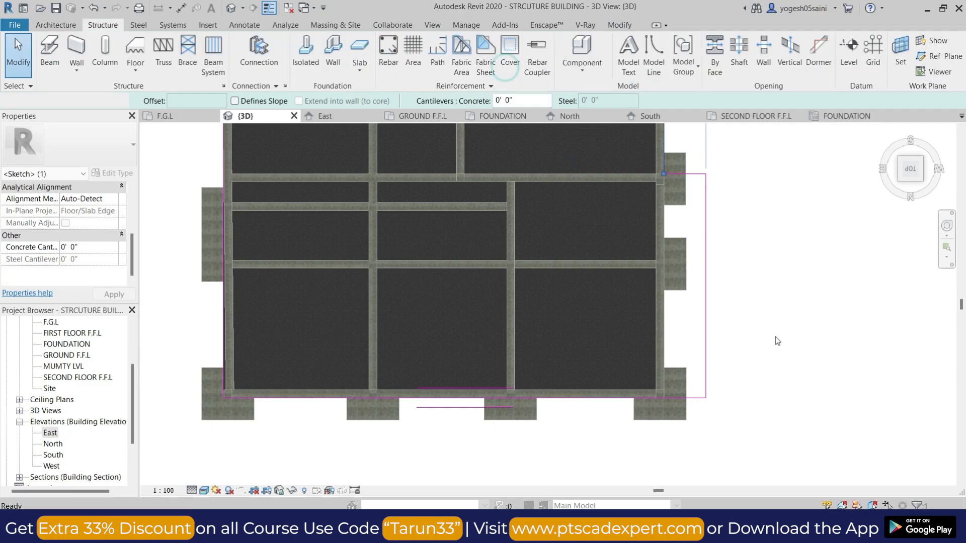
scroll(774, 337, "down", 4)
middle_click_drag(774, 337, 724, 171, "shift")
middle_click_drag(730, 414, 779, 332, "shift")
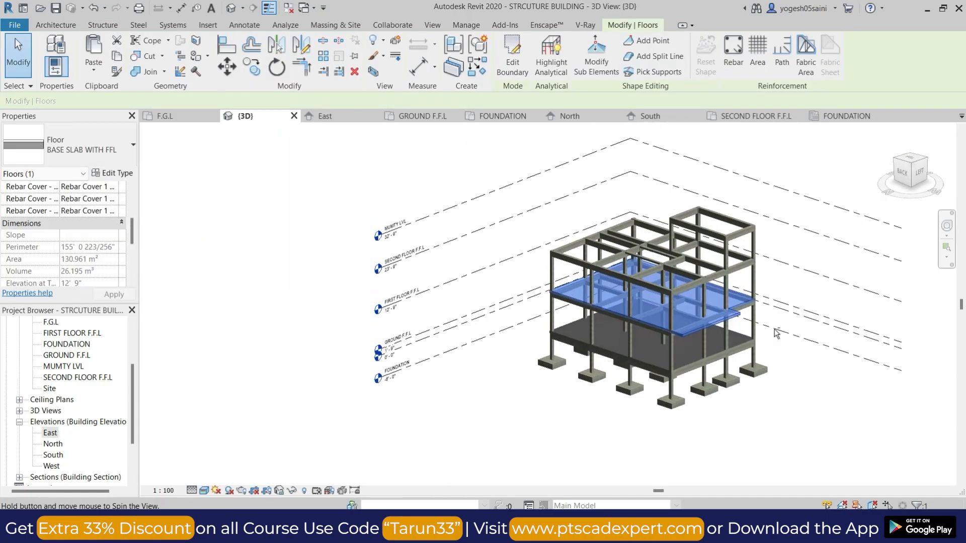
left_click(777, 331)
- Copy the first-floor slab with its projection and paste it aligned to the SECOND FLOOR F.F.L level
scroll(738, 318, "up", 4)
left_click(737, 318)
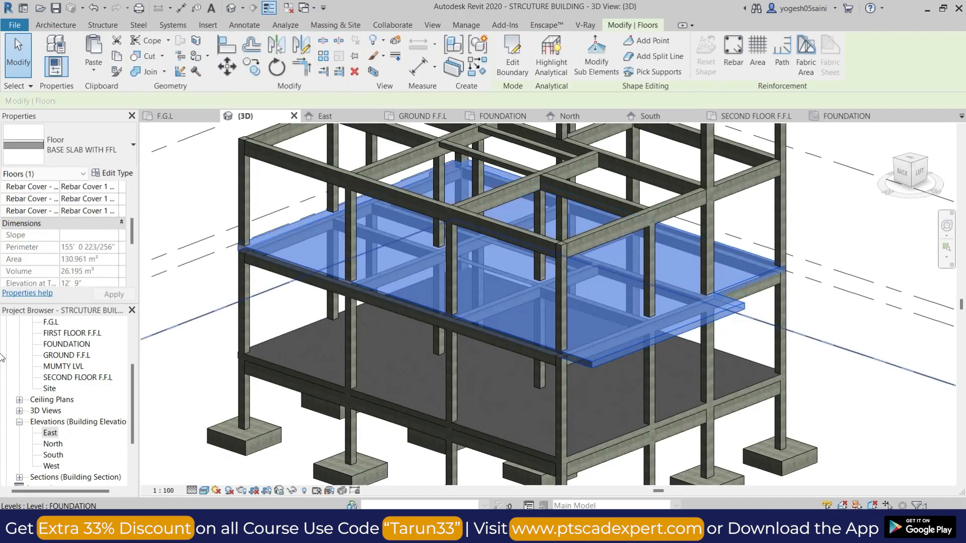
left_click(98, 74)
left_click(136, 119)
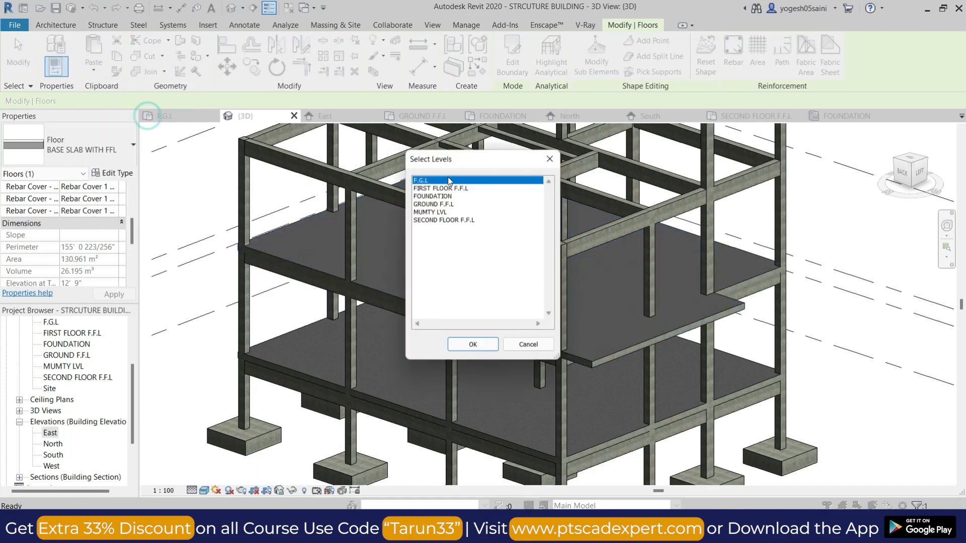
left_click(432, 220)
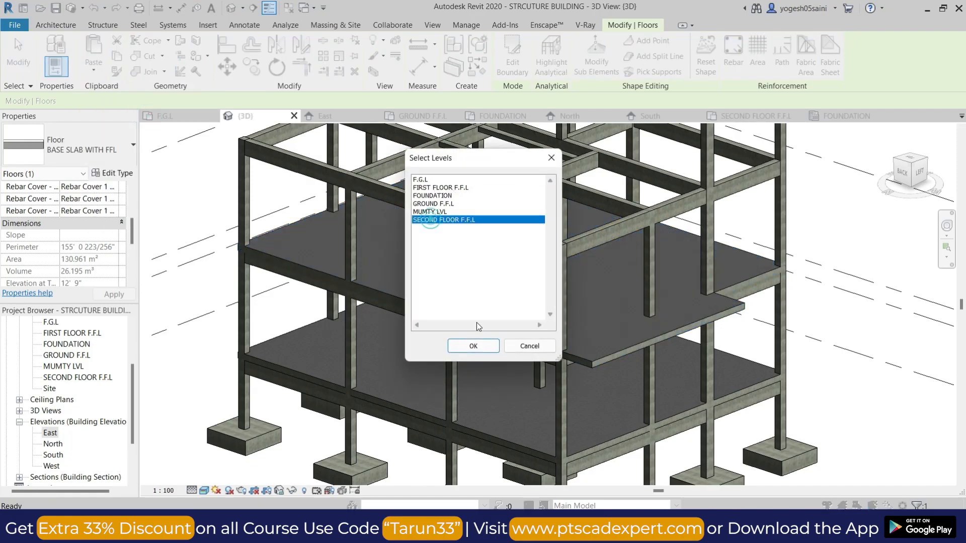
left_click(478, 347)
- Examine the second-floor slab and the mumty frame above it from an angle and from the top in 3D
scroll(796, 370, "down", 2)
middle_click_drag(825, 364, 541, 398)
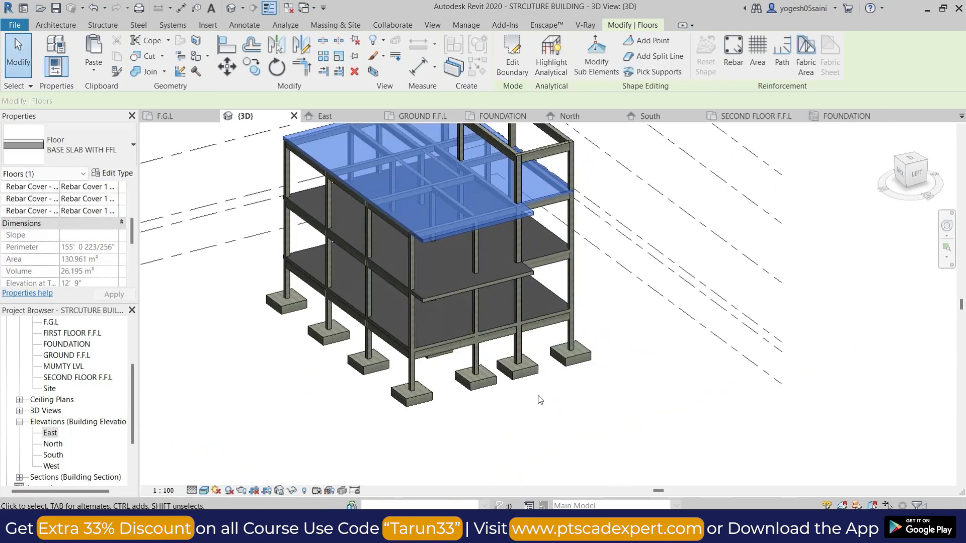
scroll(539, 400, "up", 4)
scroll(538, 400, "down", 4)
middle_click_drag(621, 396, 650, 425)
left_click(650, 425)
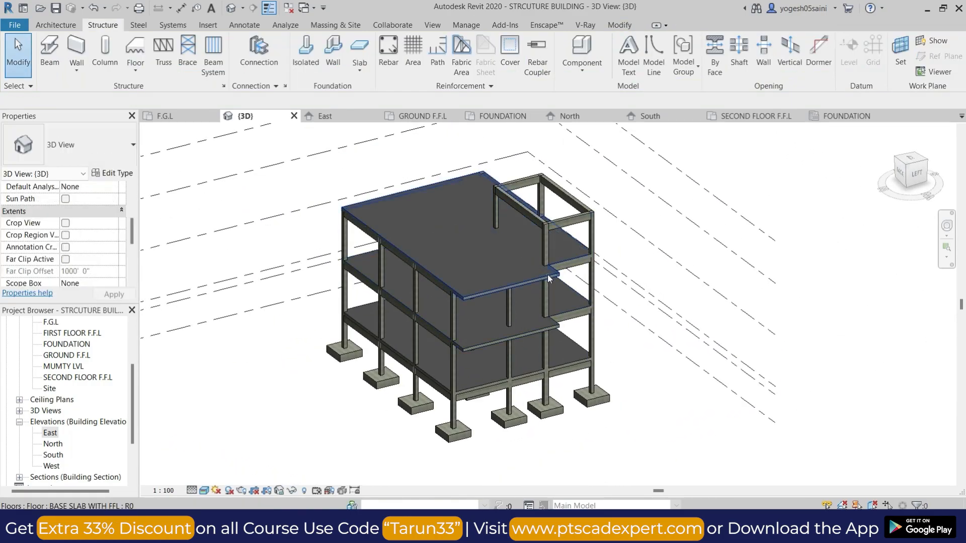
left_click(547, 275)
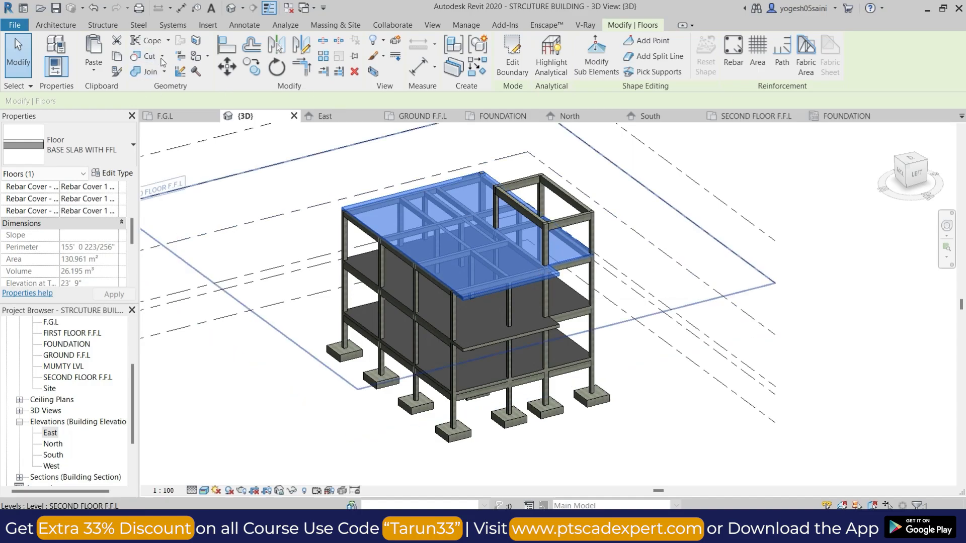
left_click(911, 157)
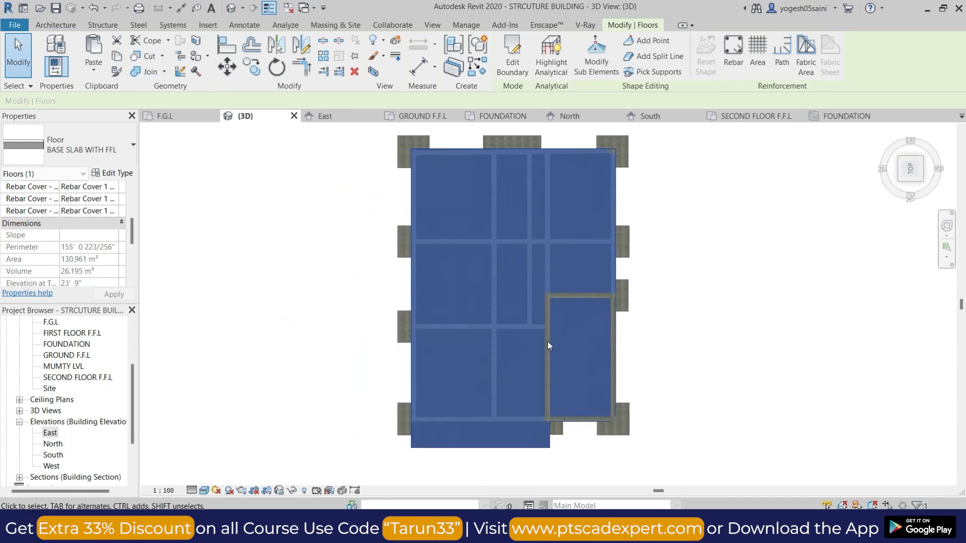
left_click(697, 362)
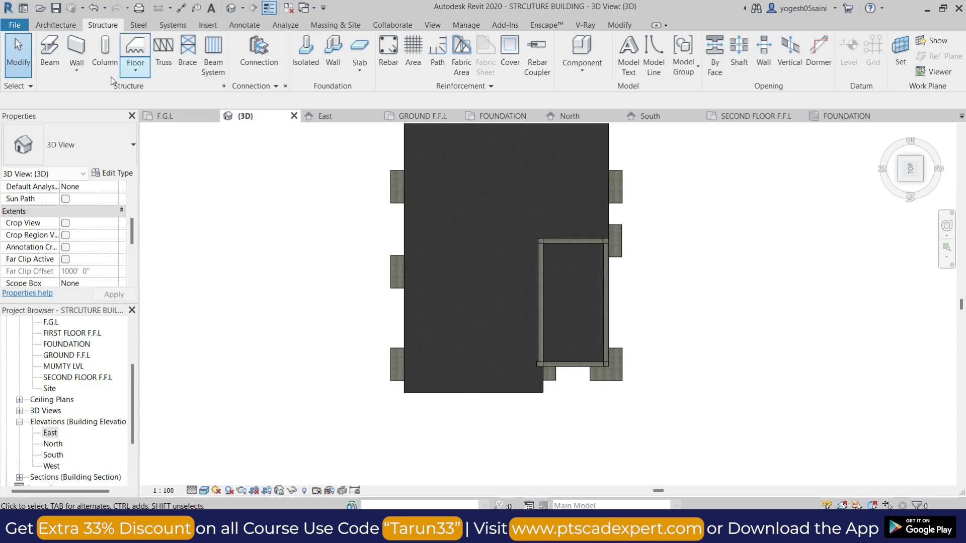
- On the SECOND FLOOR F.F.L structural plan, create a Generic 150mm floor around the mumty columns between grids 2-4 and D-E, offset 2'-0" outward
double_click(67, 366)
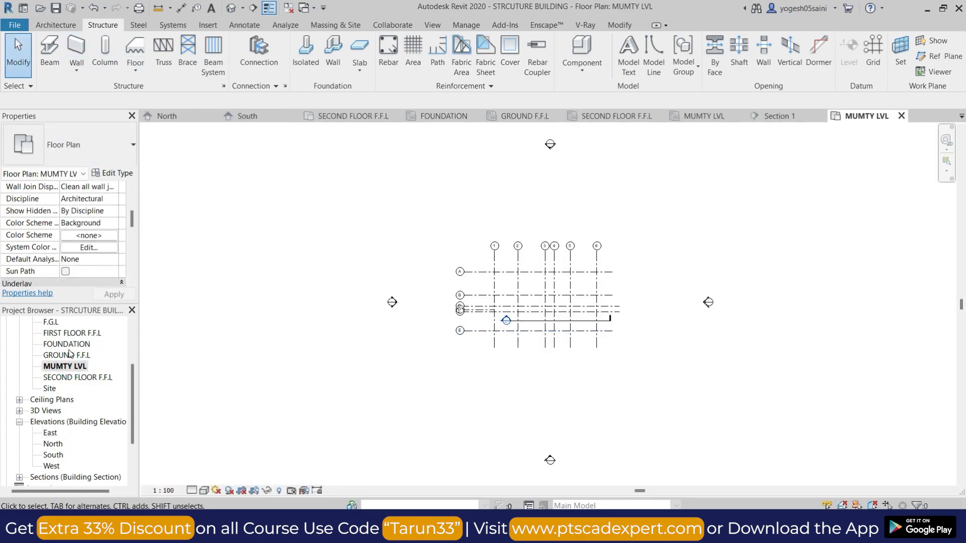
scroll(69, 352, "up", 2)
double_click(67, 367)
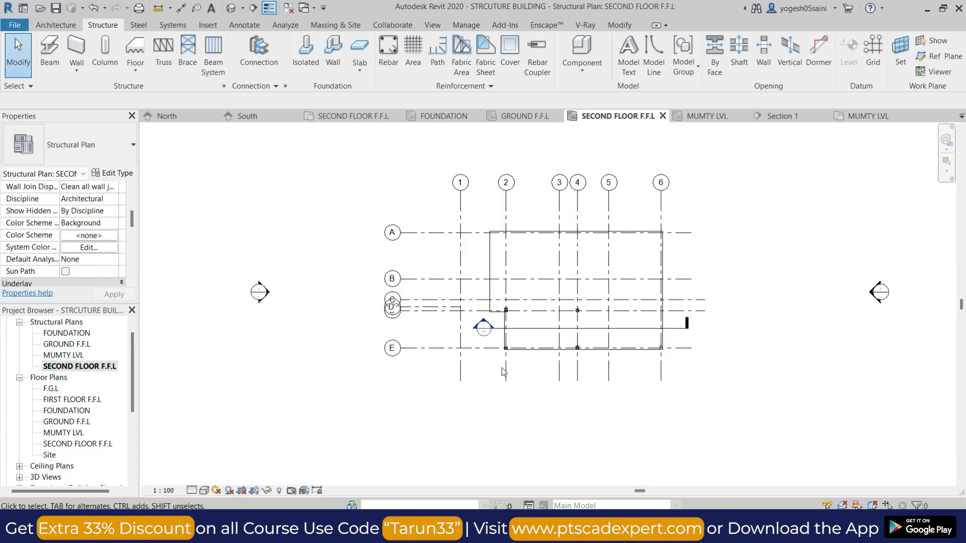
scroll(540, 340, "up", 3)
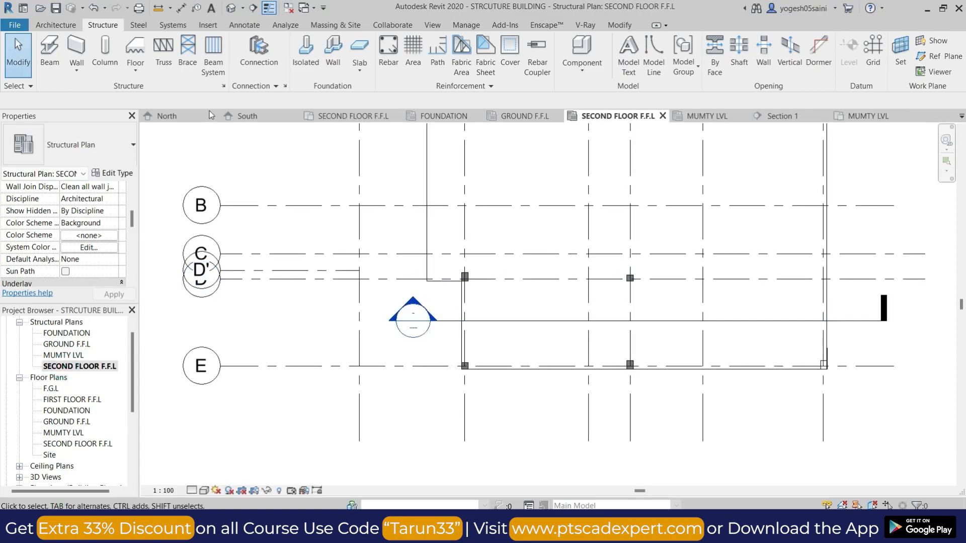
left_click(140, 75)
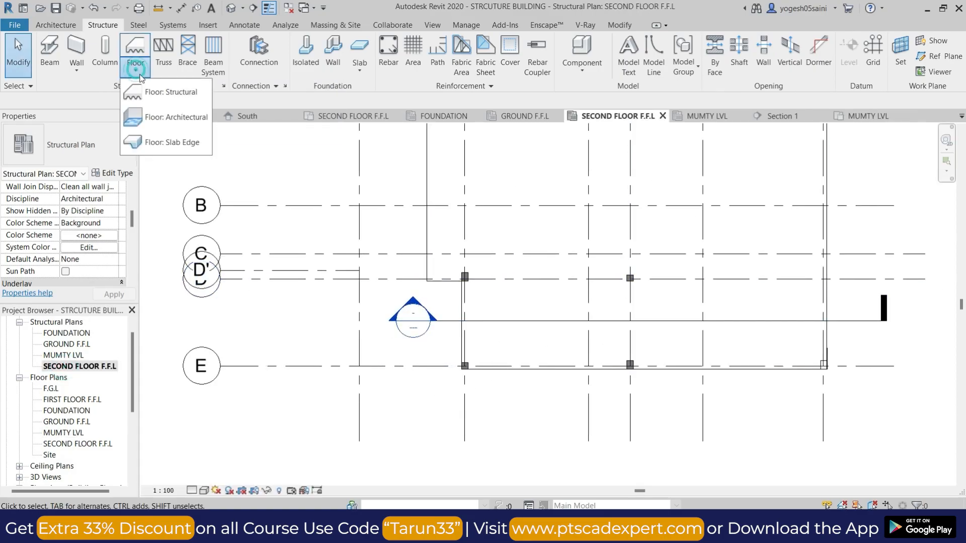
left_click(171, 119)
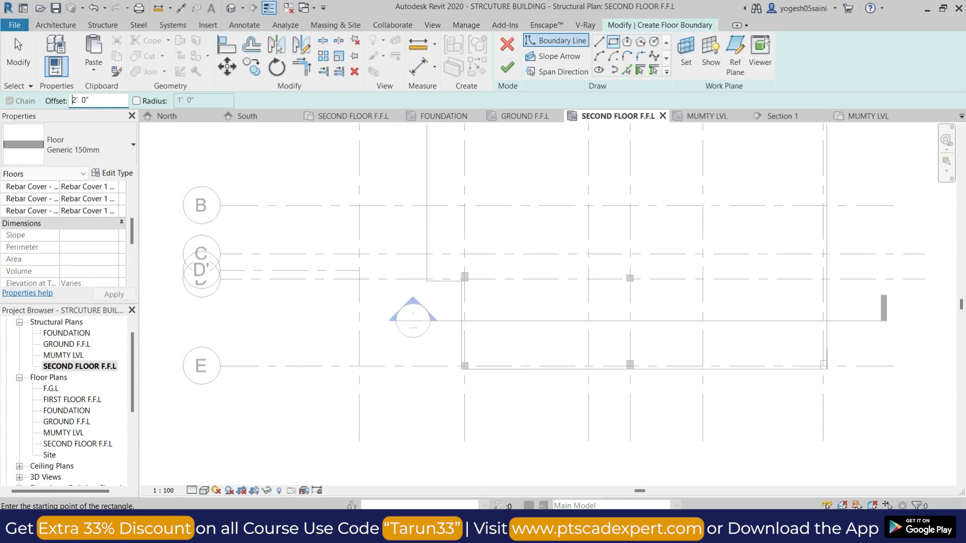
scroll(456, 271, "up", 1)
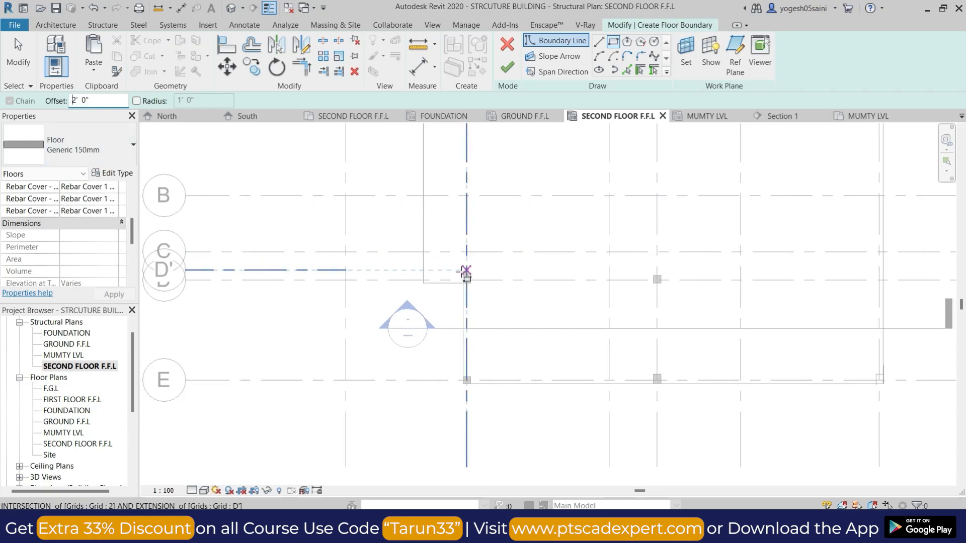
scroll(466, 271, "up", 2)
left_click(462, 277)
scroll(571, 362, "down", 3)
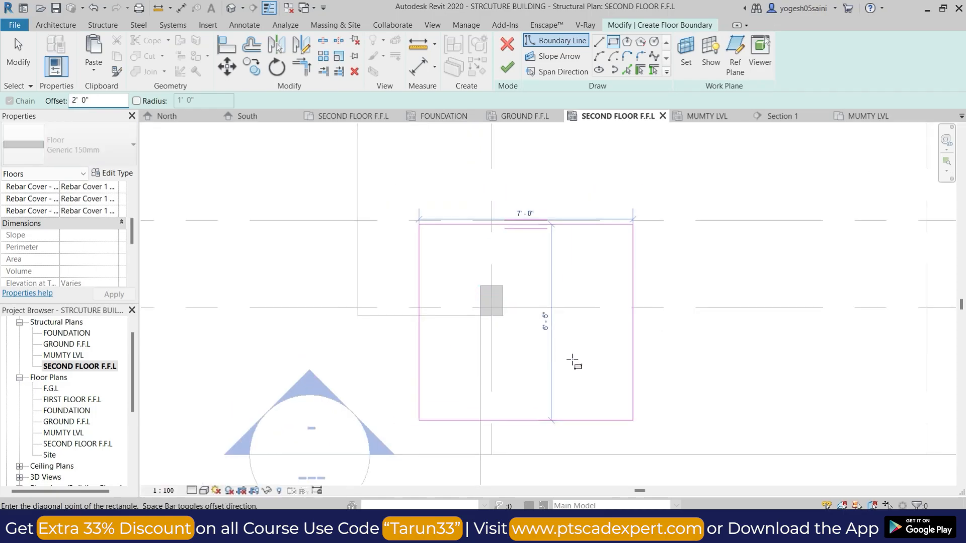
middle_click_drag(704, 420, 690, 364)
scroll(690, 363, "up", 6)
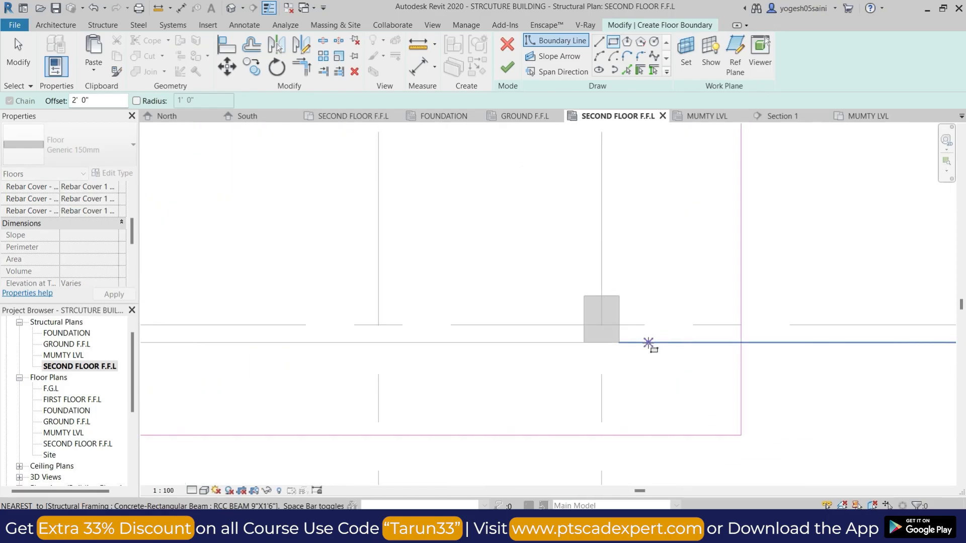
left_click(609, 341)
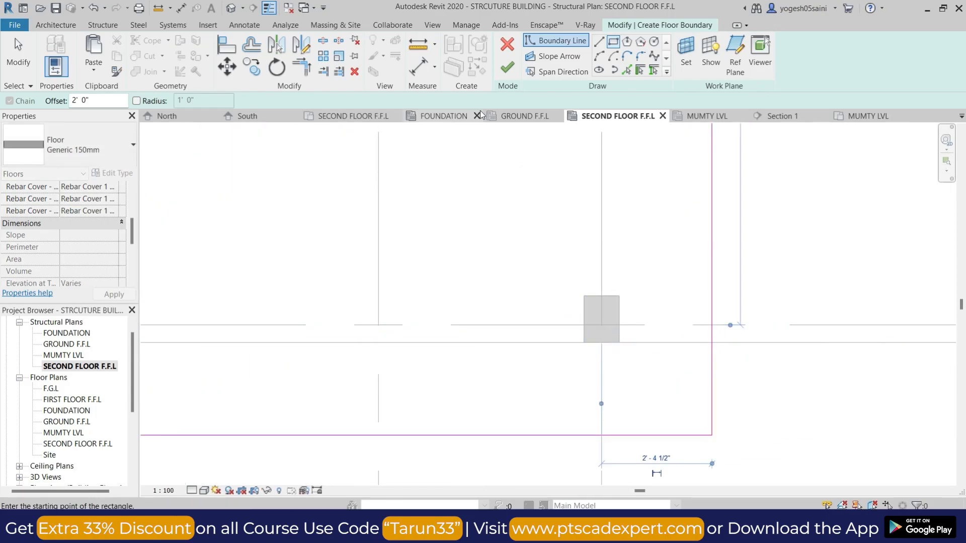
left_click(507, 67)
- Reassign the new mumty slab's level constraint to MUMTY LVL
scroll(694, 307, "down", 6)
middle_click_drag(691, 366, 649, 391)
key("Escape")
left_click(562, 359)
scroll(104, 198, "up", 3)
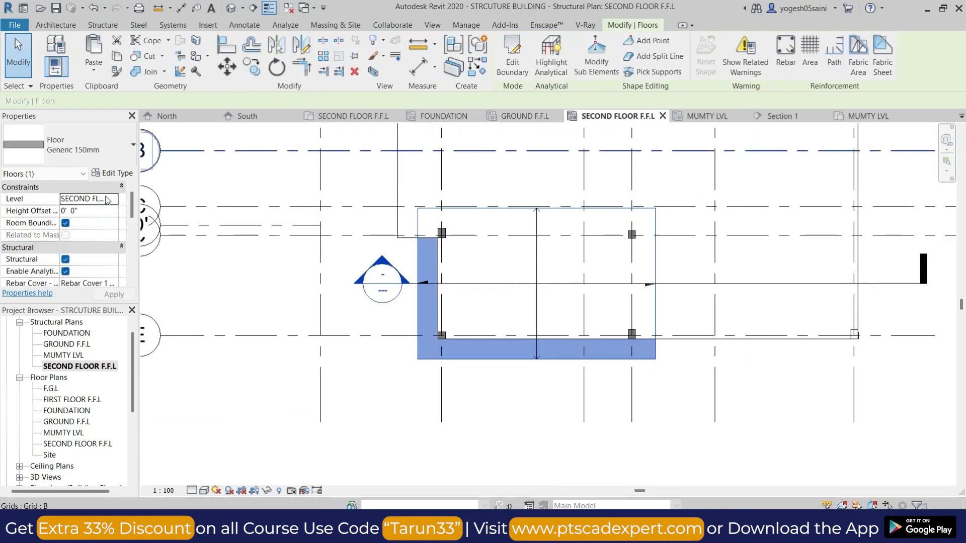
left_click(112, 199)
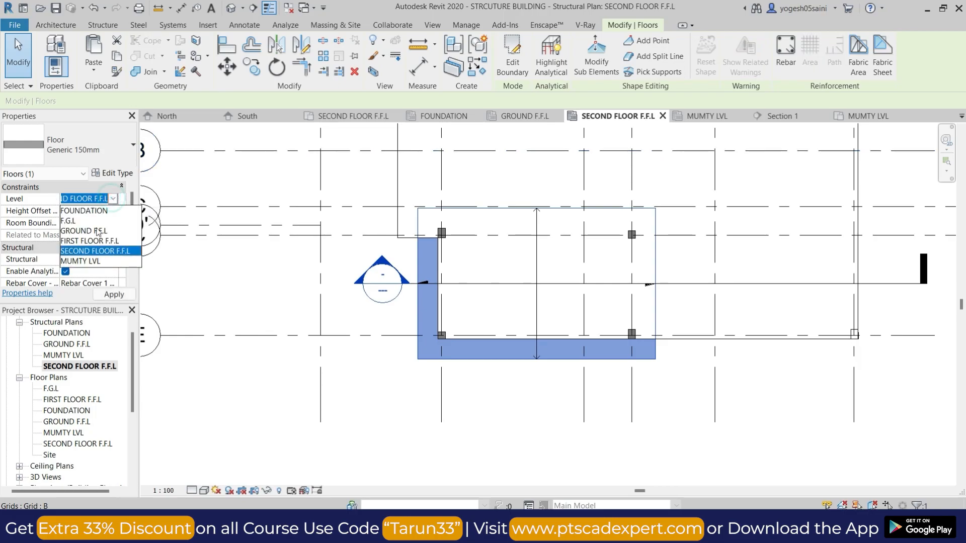
left_click(76, 260)
- In the 3D view, match the mumty slab's type to the second-floor slab's BASE SLAB WITH FFL type
left_click(231, 7)
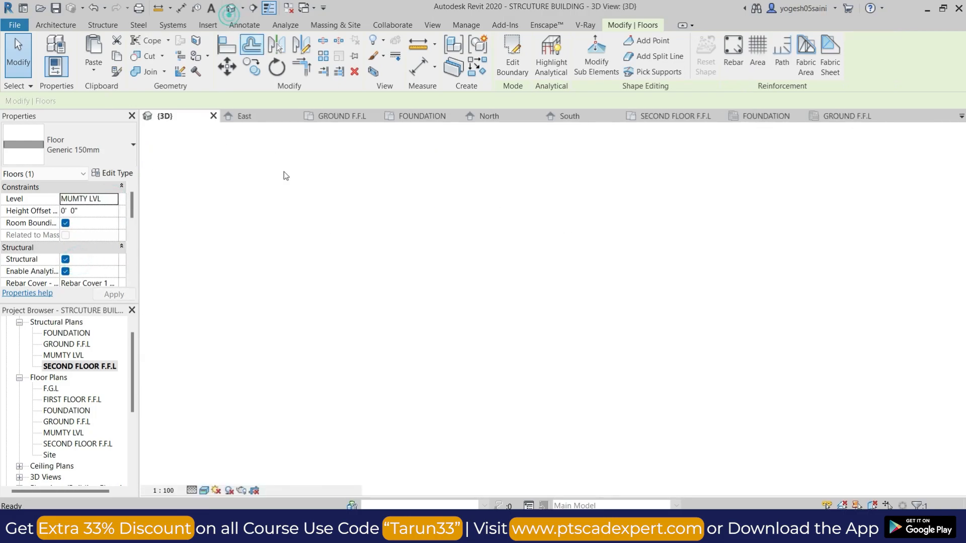
middle_click_drag(385, 348, 485, 317, "shift")
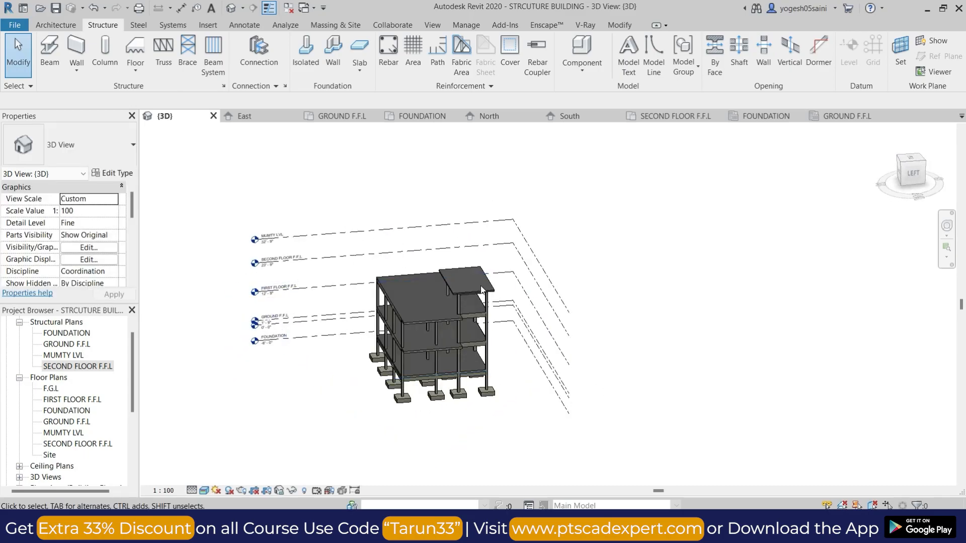
scroll(485, 316, "up", 10)
middle_click_drag(555, 323, 695, 321)
scroll(688, 275, "down", 4)
key("m")
key("a")
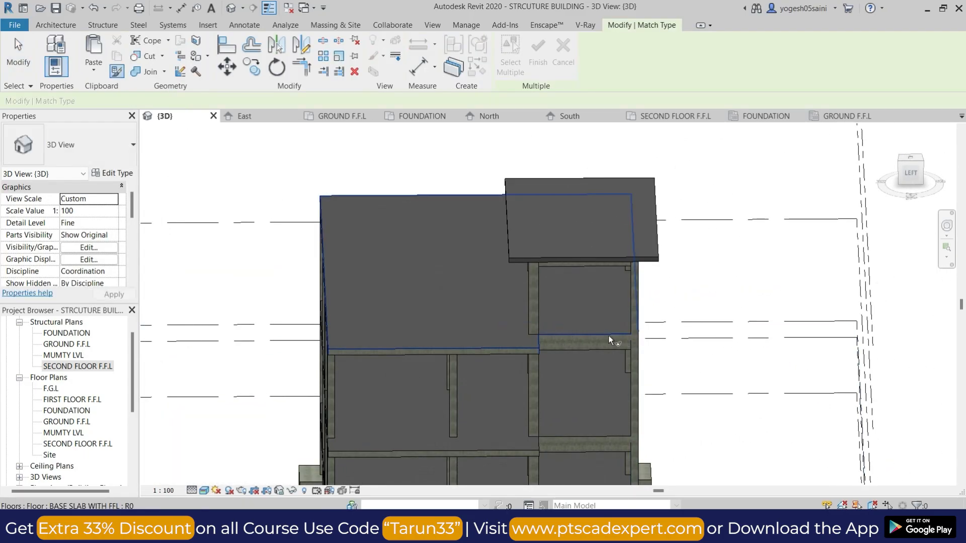
left_click(608, 336)
middle_click_drag(654, 259, 624, 320, "shift")
key("Escape")
- Examine the first-floor and ground-floor slabs one after the other in the 3D view
scroll(624, 320, "up", 3)
left_click(626, 319)
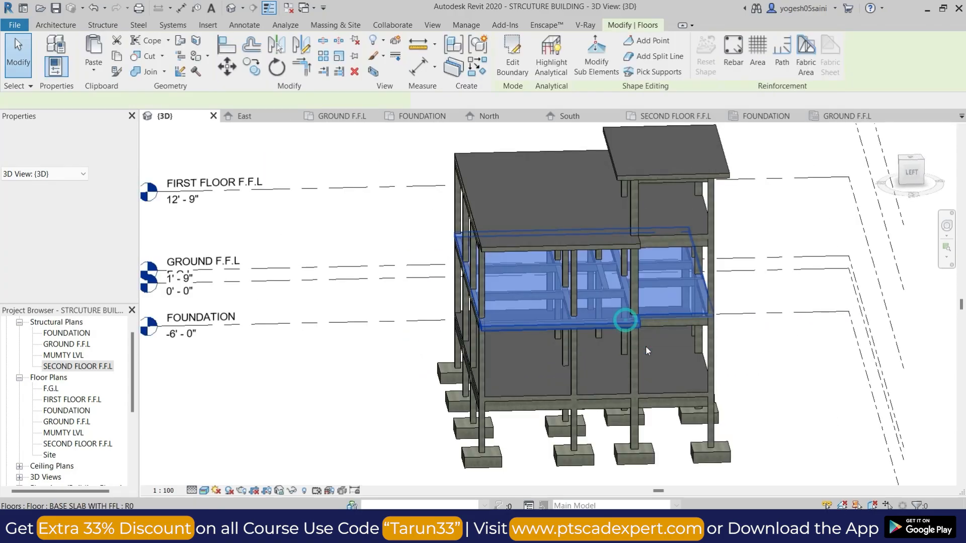
key("Escape")
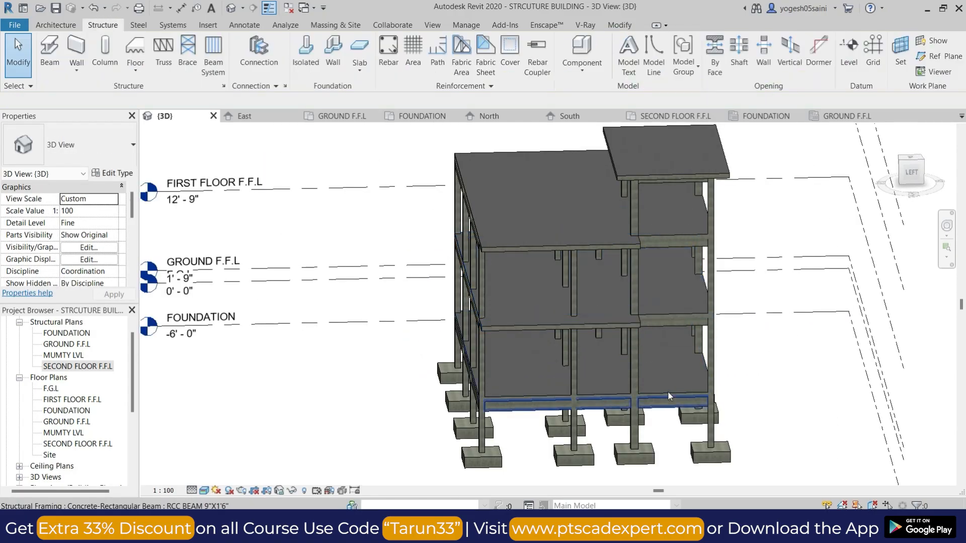
left_click(672, 388)
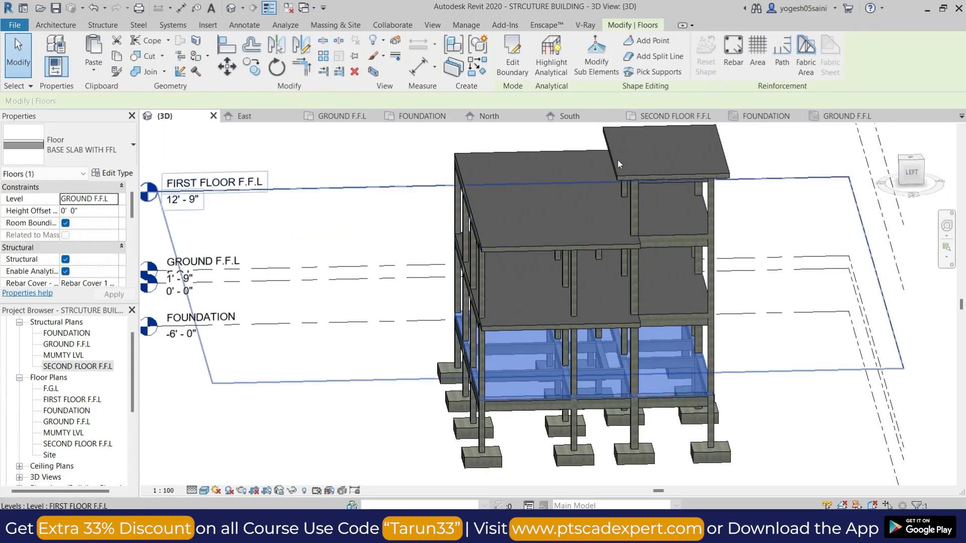
middle_click_drag(777, 351, 662, 306)
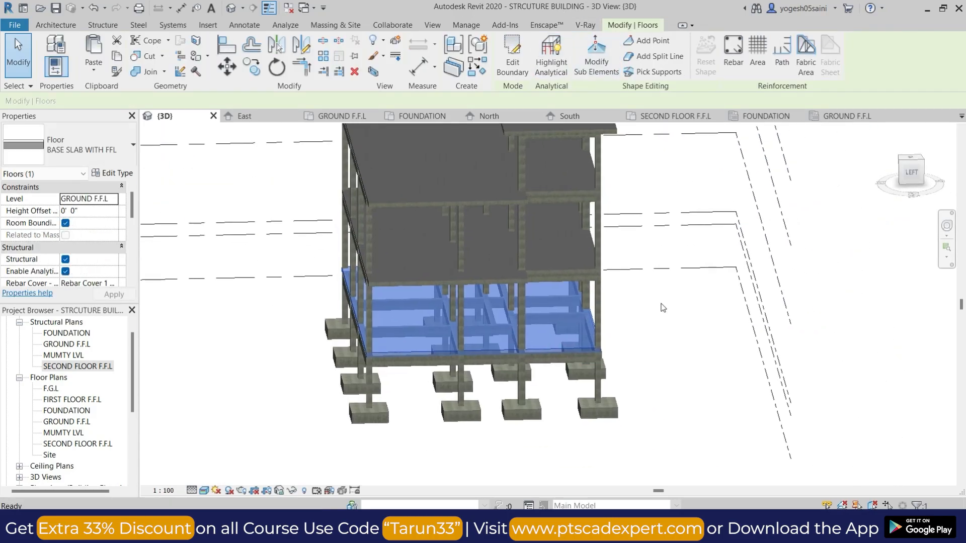
left_click(661, 308)
scroll(652, 330, "down", 2)
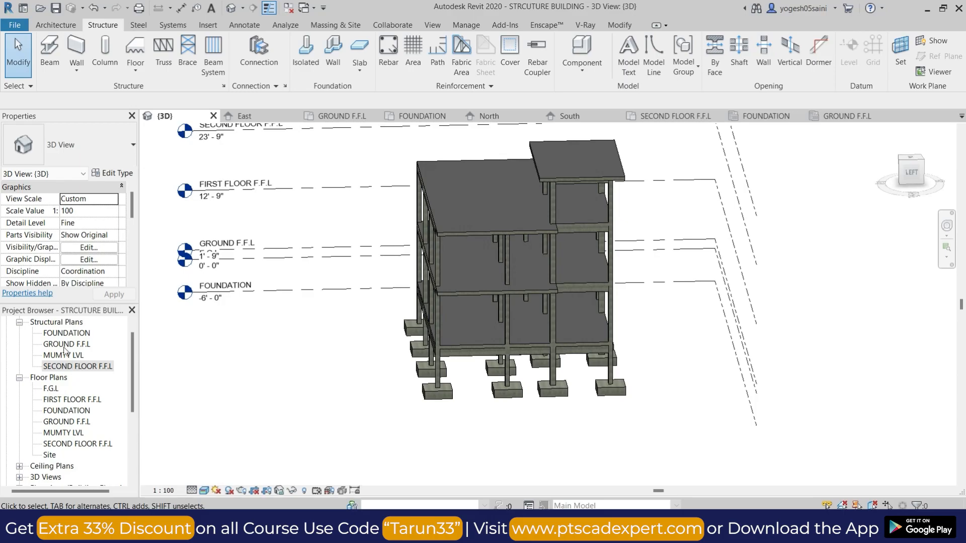
- On the GROUND F.F.L floor plan, sketch a rectangular shaft opening about 9'-9" deep from the slab edge near grids 2/D to the intersection of grids 3/E
double_click(69, 425)
scroll(455, 315, "up", 3)
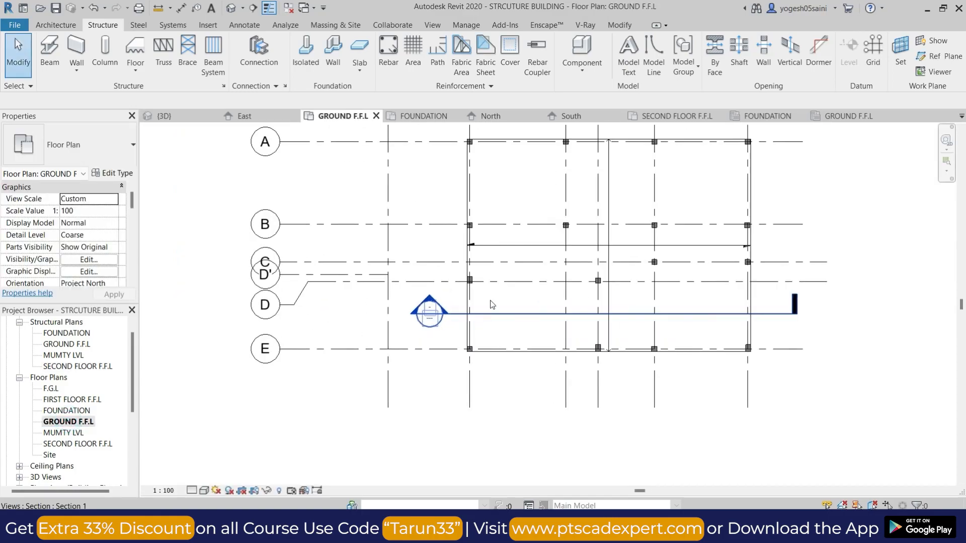
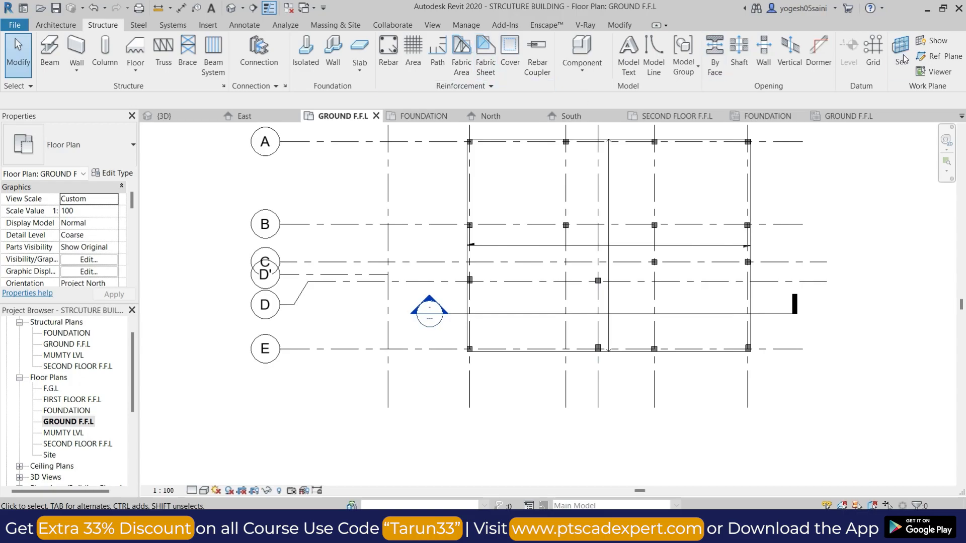
left_click(739, 51)
left_click(612, 42)
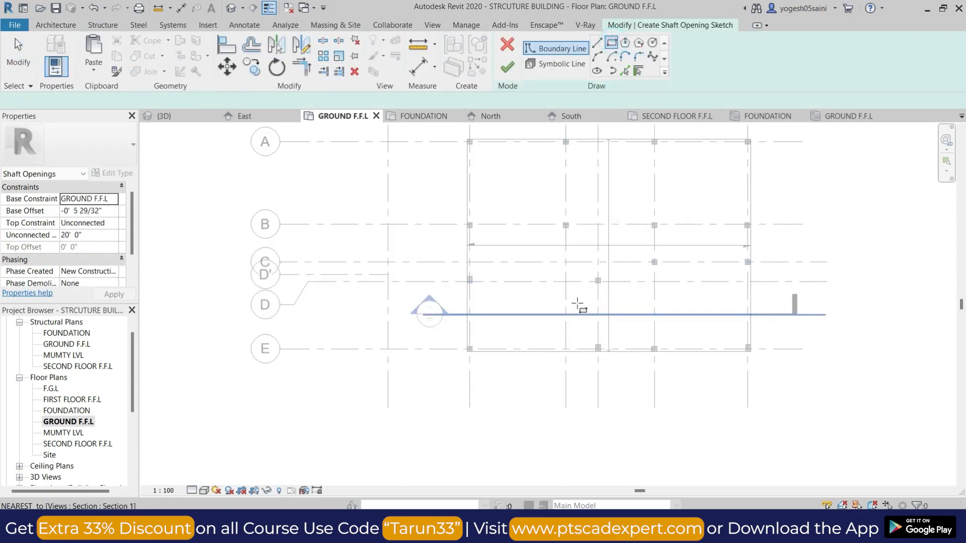
scroll(577, 303, "up", 3)
scroll(318, 253, "up", 2)
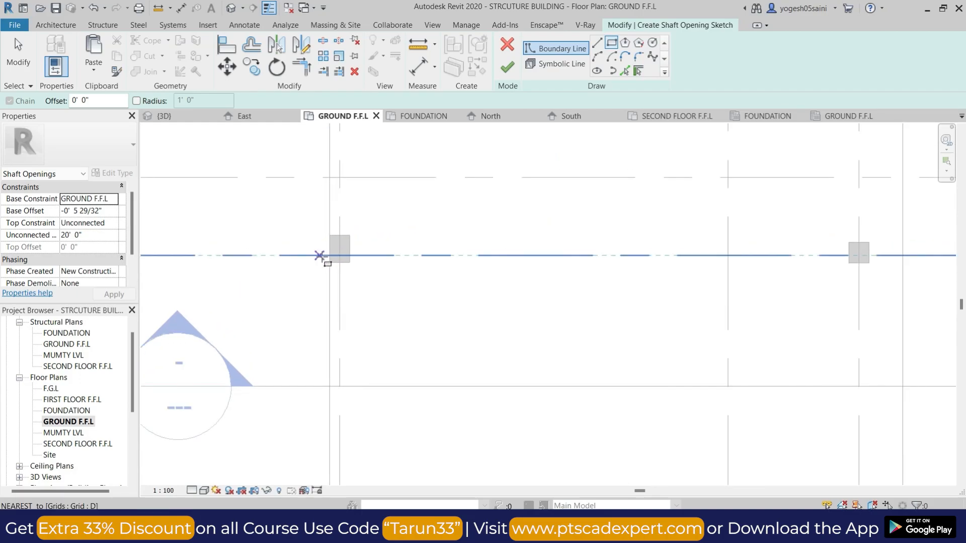
left_click(330, 261)
scroll(479, 386, "down", 3)
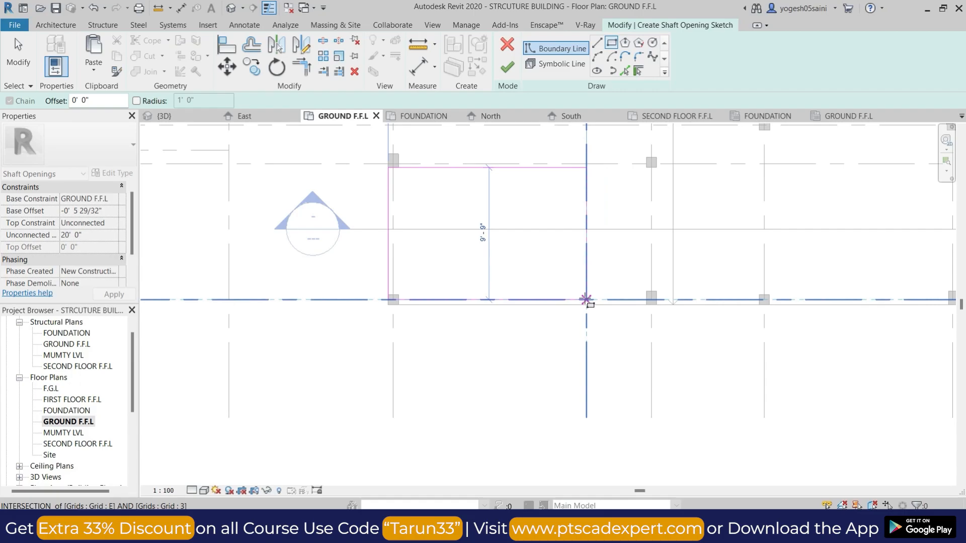
left_click(585, 300)
- Move the shaft boundary edge on grid E out to the slab's outer edge and finish the shaft opening
scroll(573, 302, "up", 3)
key("Escape")
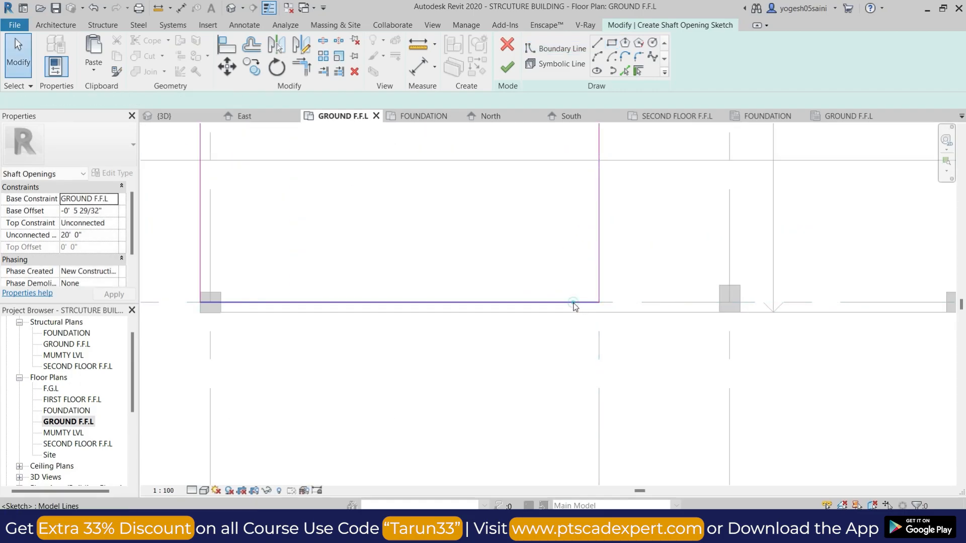
left_click(523, 302)
mouse_move(523, 301)
left_mouse_down()
mouse_move(522, 327)
mouse_move(524, 313)
left_mouse_up()
left_click(514, 70)
- Examine the shaft opening and how it cuts the slabs at each level in the 3D view
left_click(233, 11)
scroll(503, 365, "down", 3)
middle_click_drag(583, 390, 497, 380, "shift")
scroll(497, 328, "up", 1)
scroll(497, 328, "up", 3)
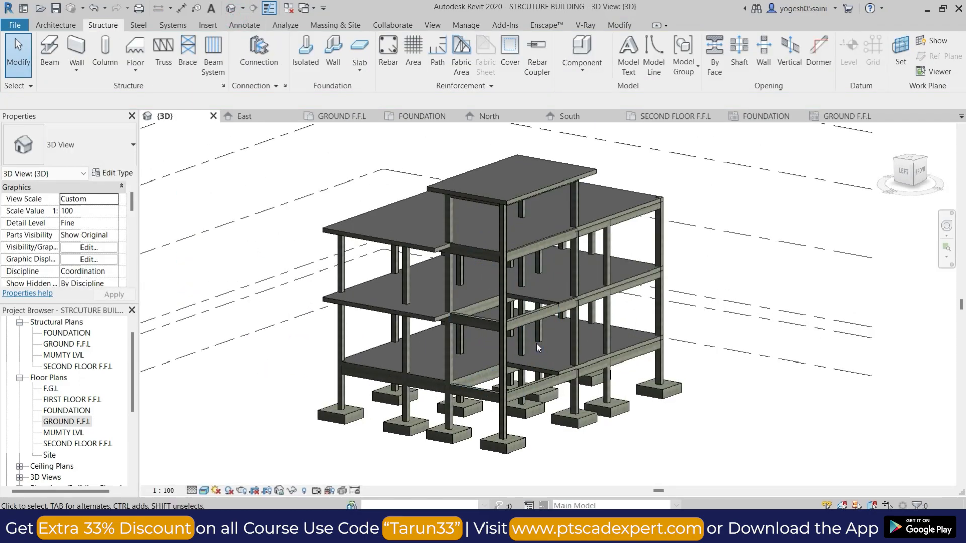
left_click(487, 368)
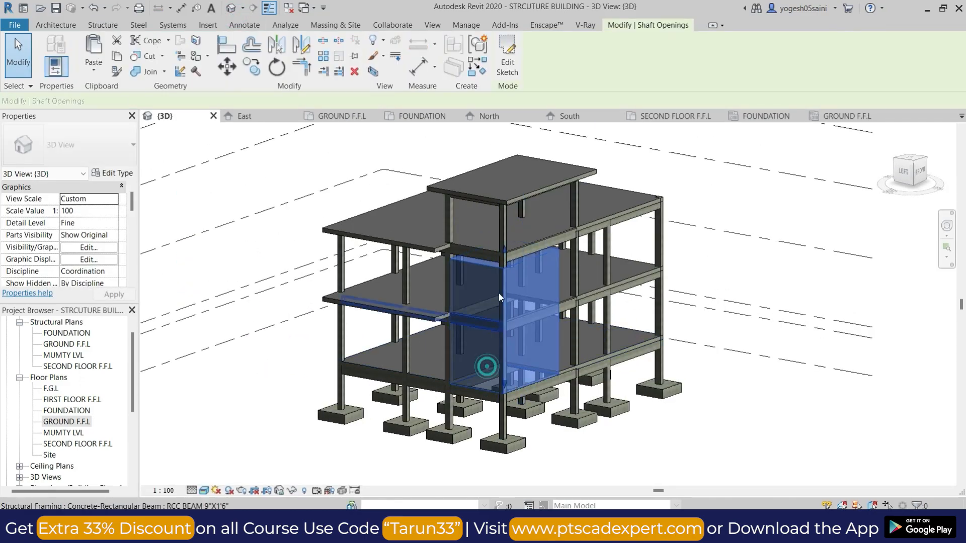
middle_click_drag(502, 231, 593, 332, "shift")
key("Escape")
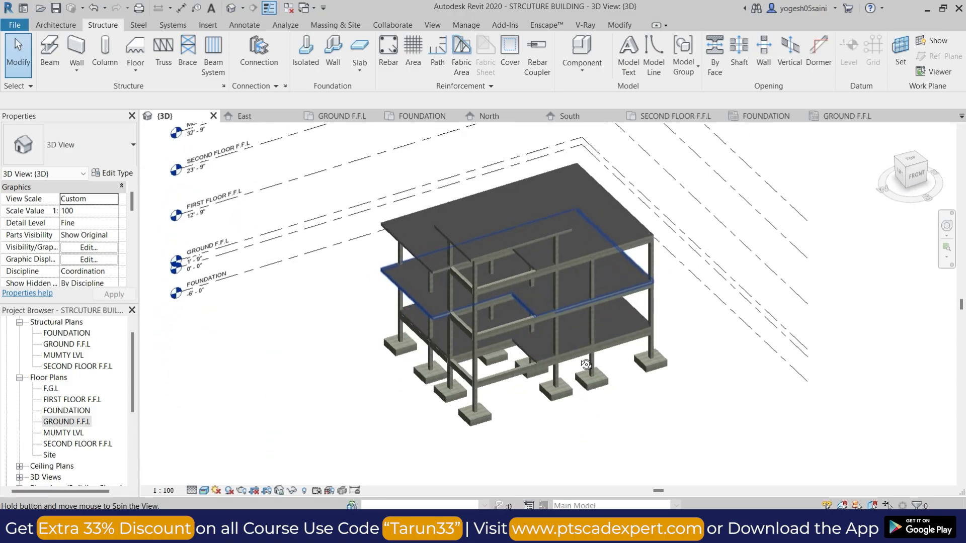
scroll(560, 346, "up", 6)
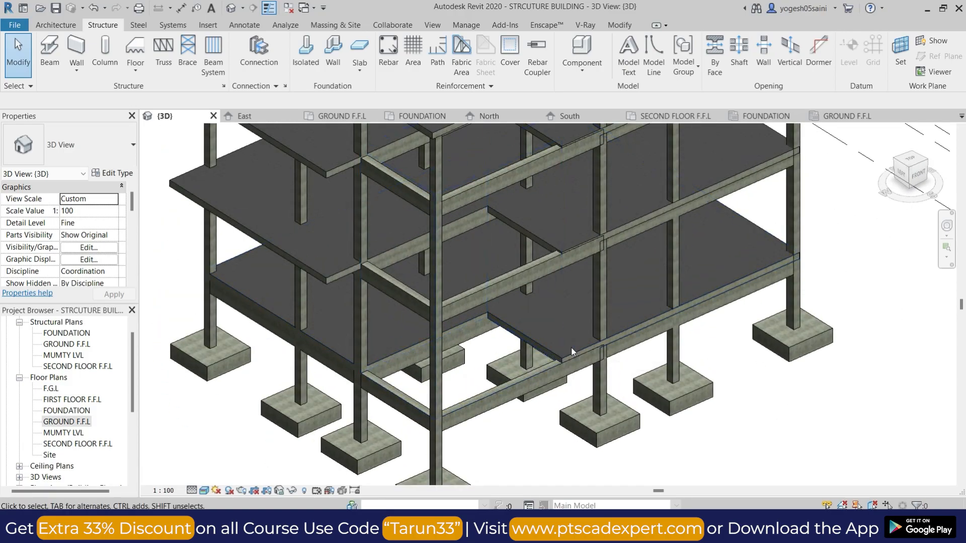
scroll(572, 348, "down", 5)
left_click(570, 353)
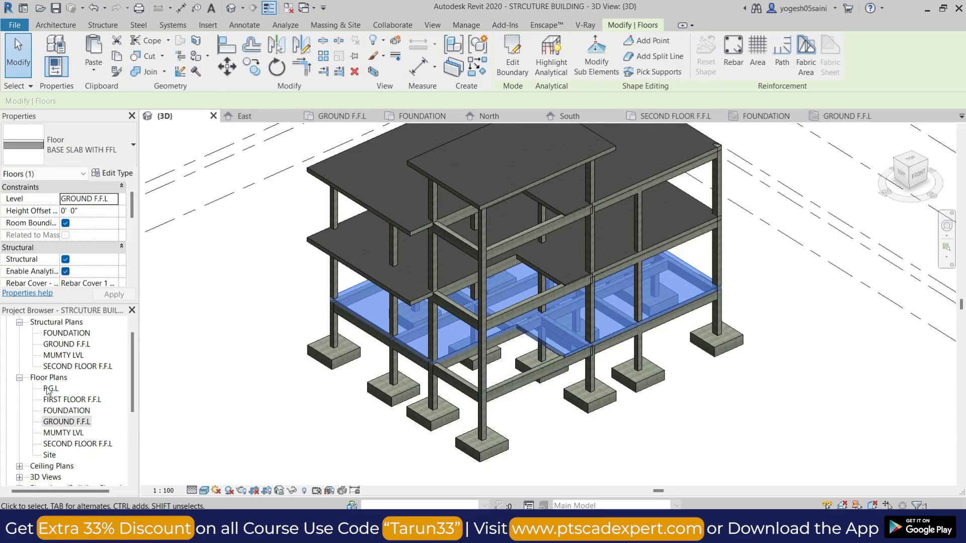
- On the F.G.L floor plan, start a structural floor and sketch a rectangle about 9'-4" deep around the open and covered parking
double_click(50, 388)
left_click(56, 25)
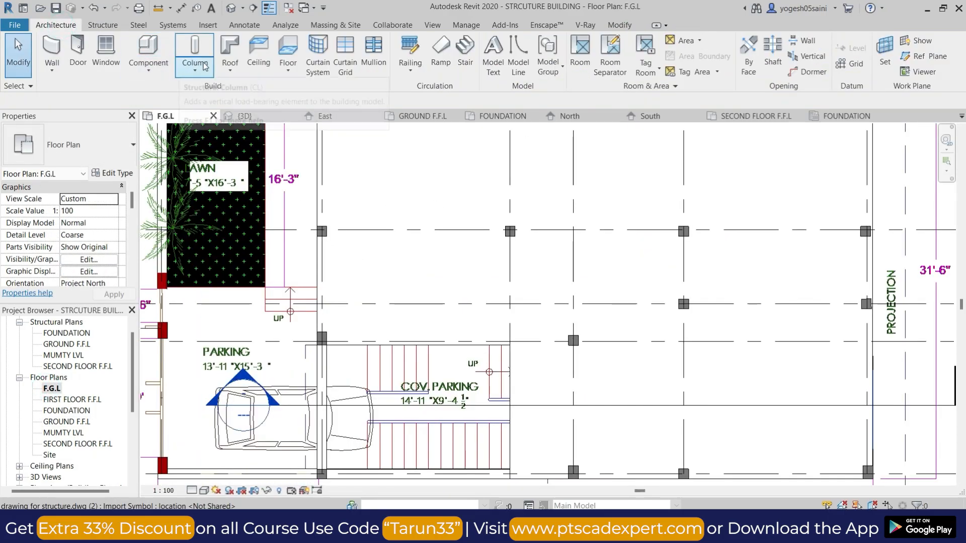
left_click(103, 24)
left_click(136, 74)
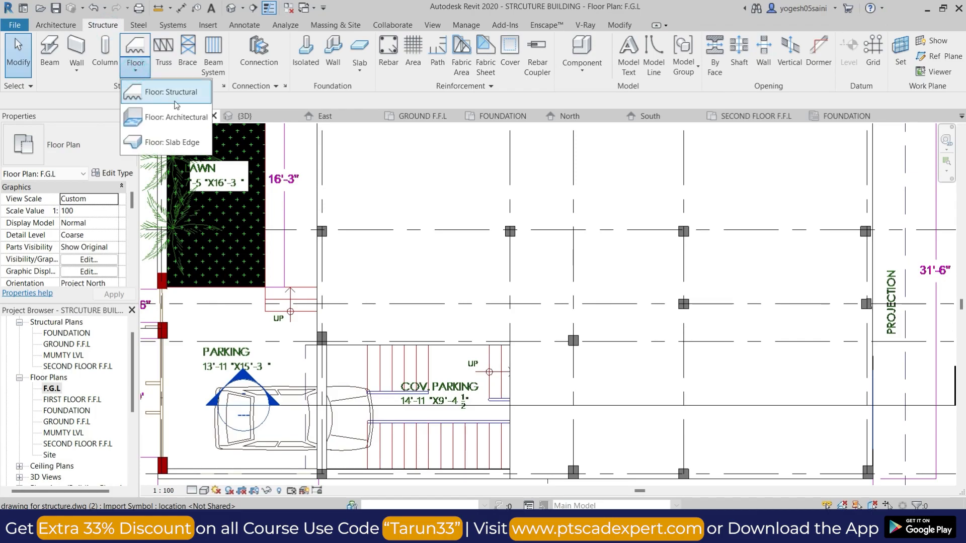
left_click(154, 92)
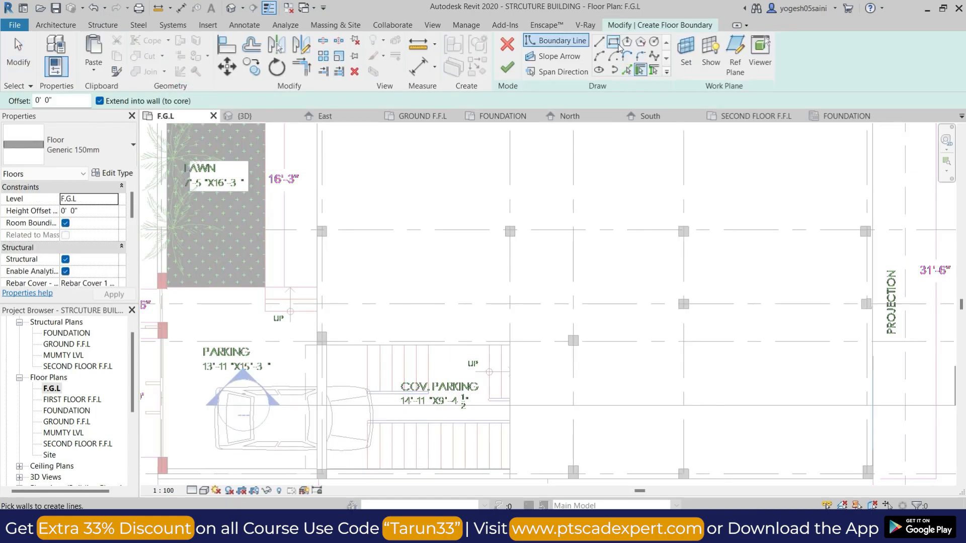
middle_click_drag(521, 356, 585, 227)
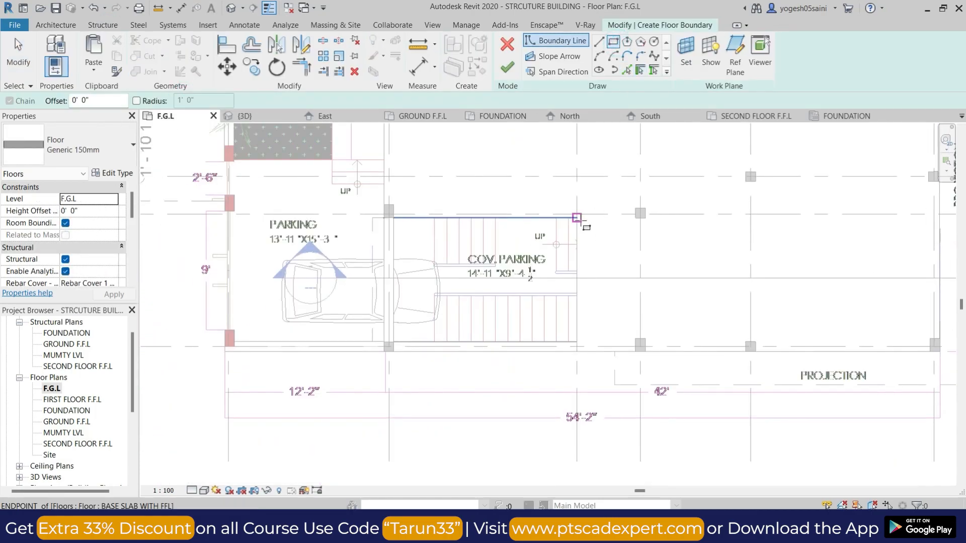
left_click(577, 218)
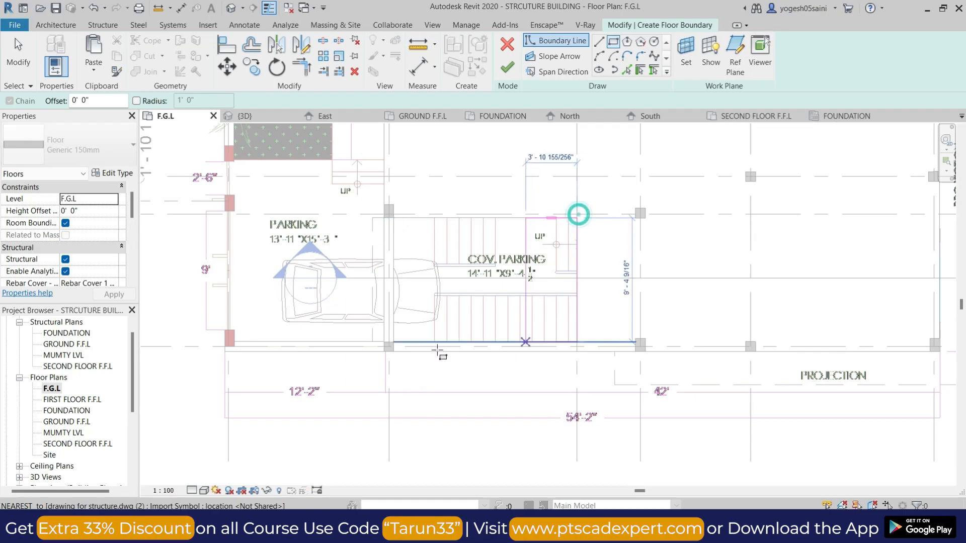
left_click(228, 345)
scroll(427, 285, "down", 3)
middle_click_drag(410, 261, 512, 333)
key("Escape")
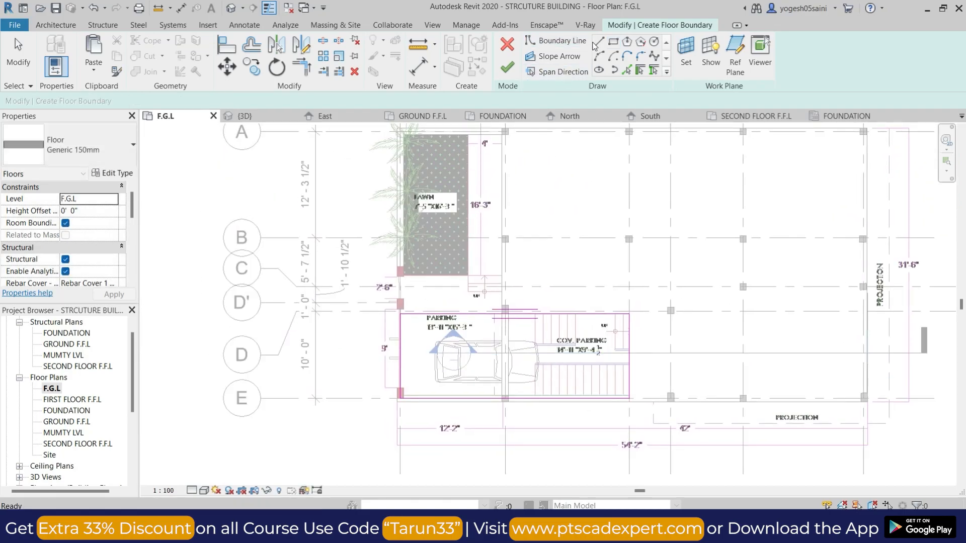
- Add boundary lines about 21'-4" long from the parking rectangle up to grid A, enclosing the lawn, and finish the floor
left_click(600, 42)
left_click(505, 131)
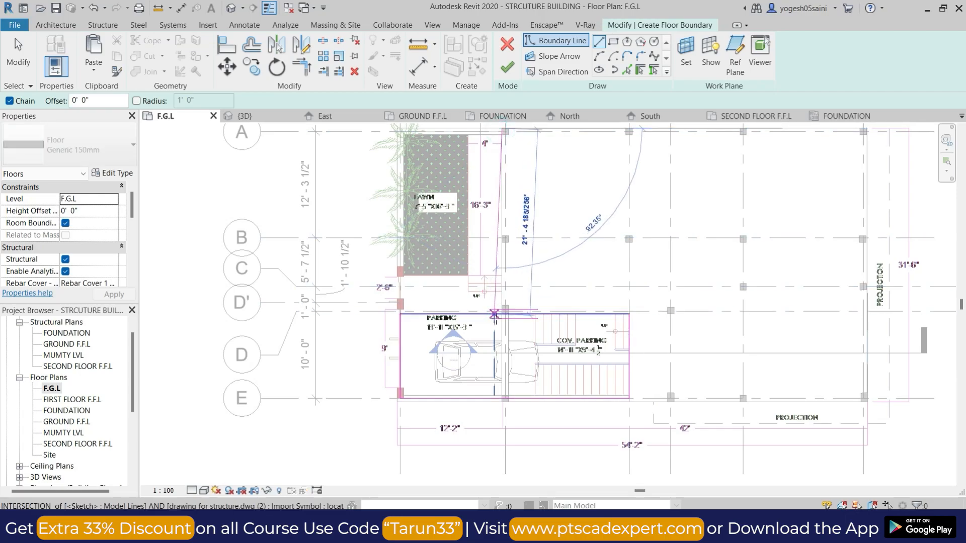
left_click(395, 129)
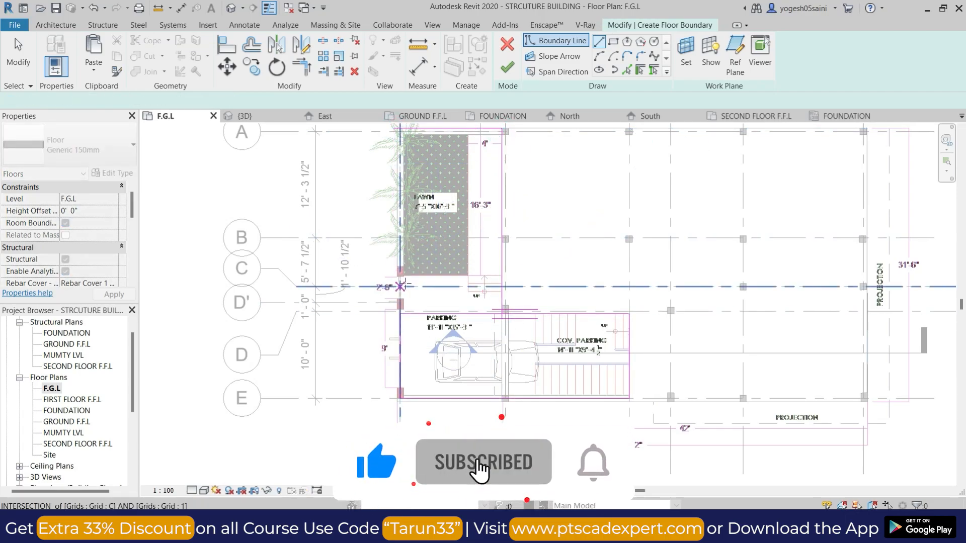
key("Escape")
left_click(400, 314)
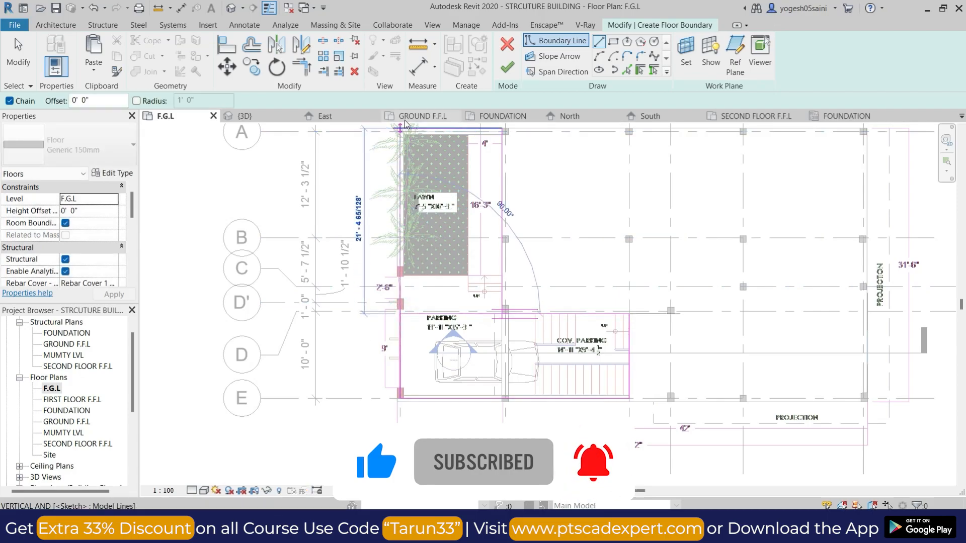
left_click(400, 128)
key("Escape")
key("Escape")
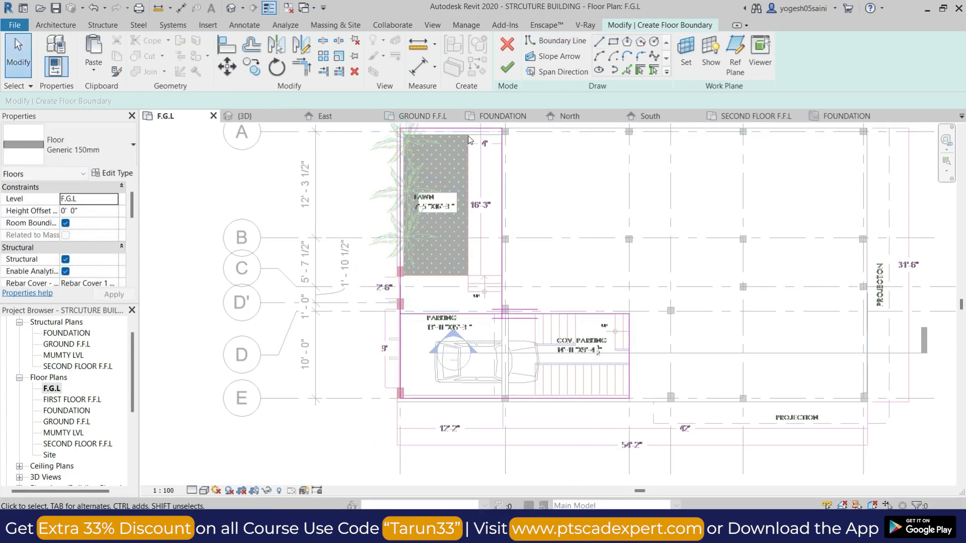
- In the 3D view, match the new parking floor's type to the ground-floor slab's BASE SLAB WITH FFL
left_click(231, 8)
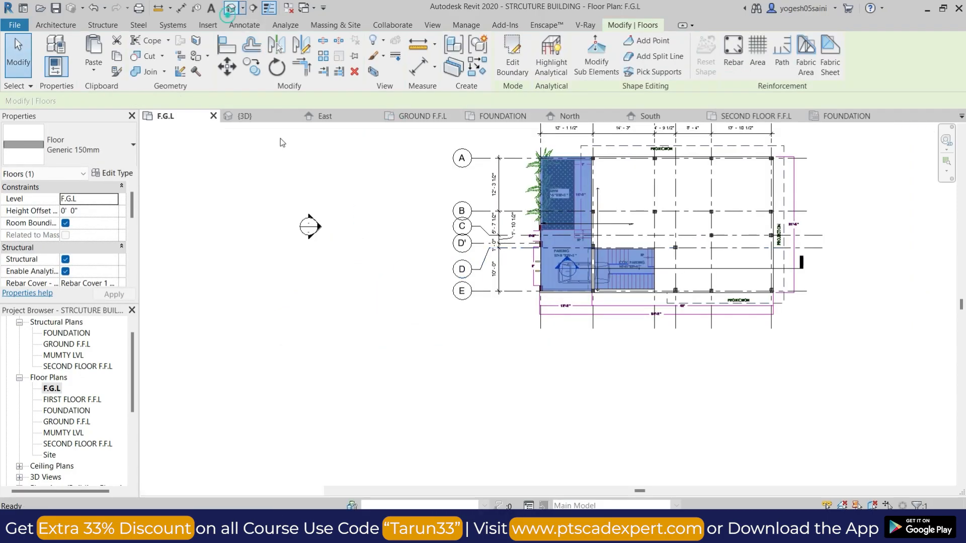
left_click(519, 394)
mouse_move(519, 394)
middle_mouse_down("shift")
mouse_move(563, 317)
mouse_move(543, 330)
middle_mouse_up("shift")
scroll(543, 330, "up", 4)
left_click(493, 371)
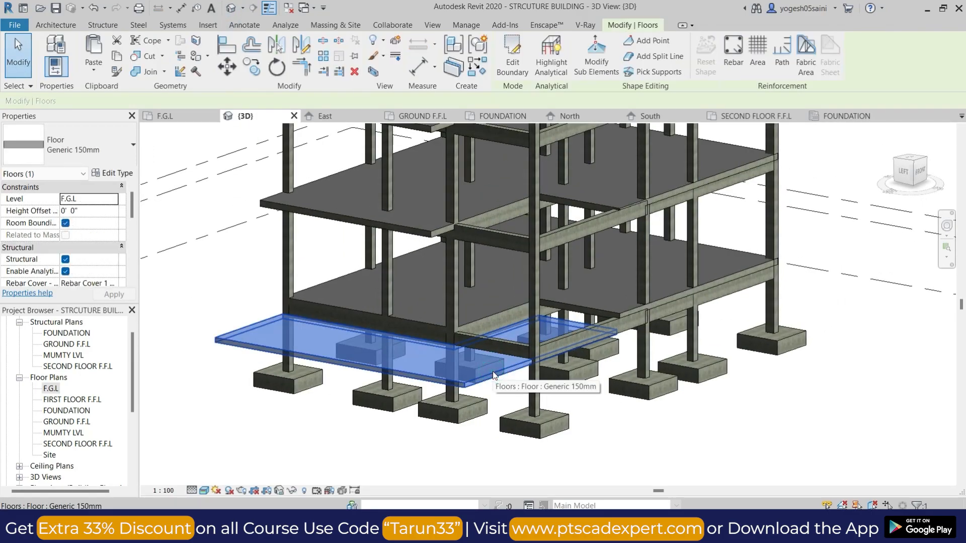
key("Escape")
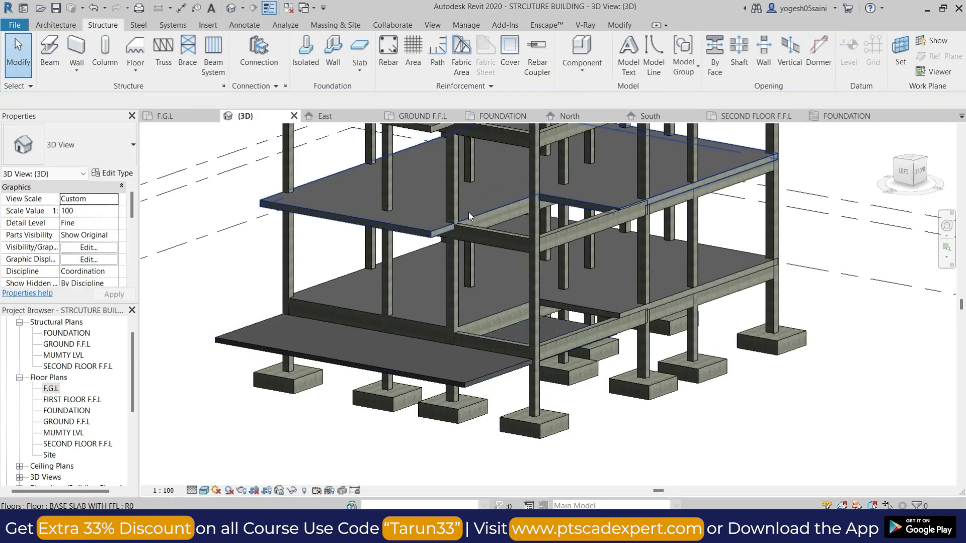
key("m")
key("a")
left_click(485, 315)
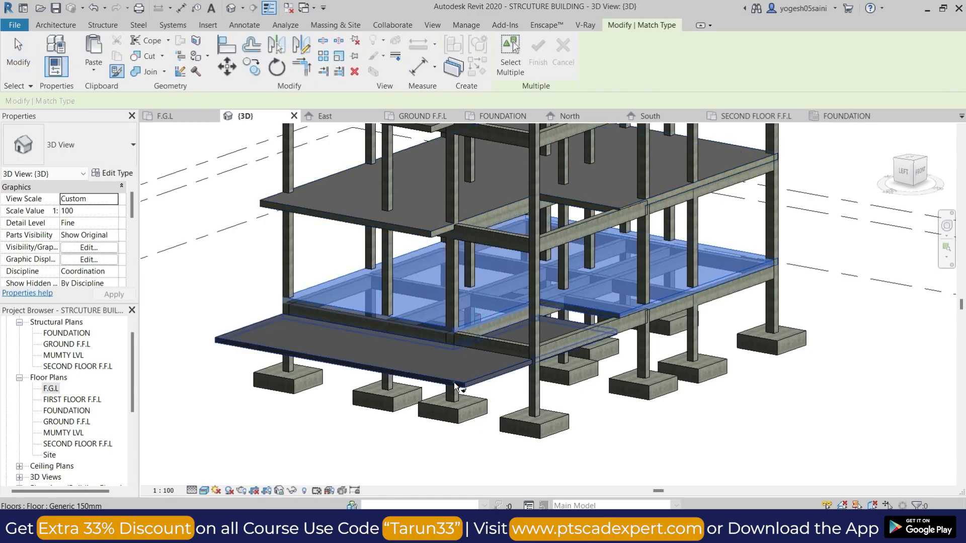
scroll(494, 379, "down", 2)
scroll(494, 379, "up", 4)
key("Escape")
left_click(532, 363)
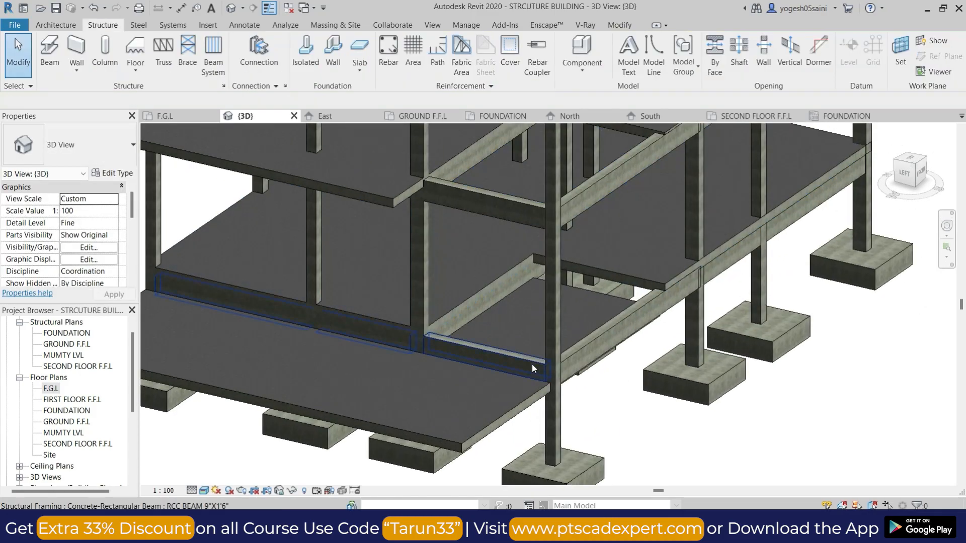
key("Escape")
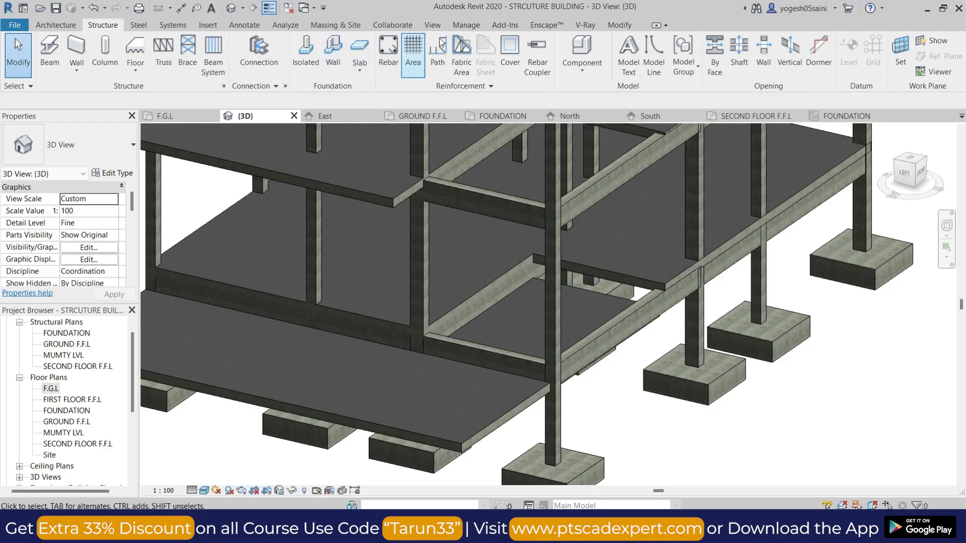
left_click(612, 25)
left_click(322, 72)
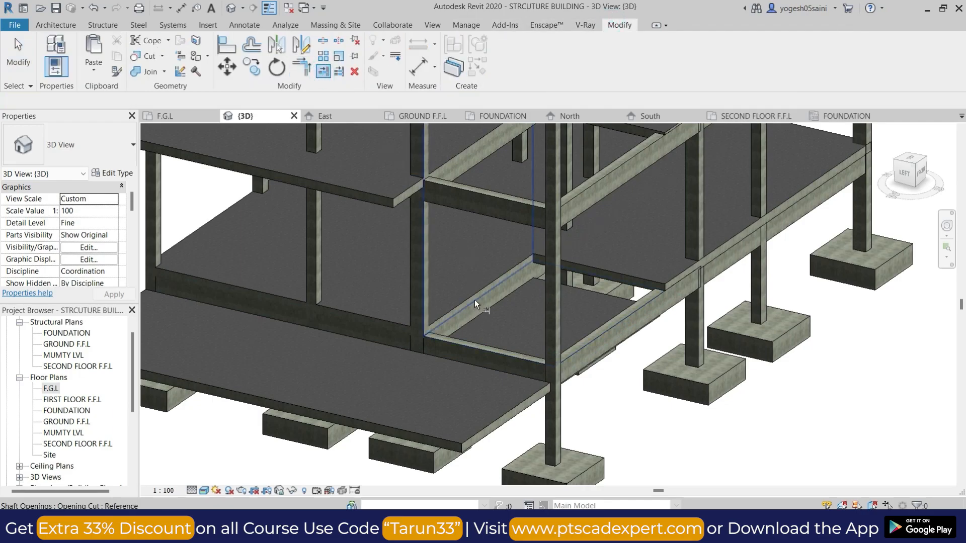
left_click(474, 300)
key("Escape")
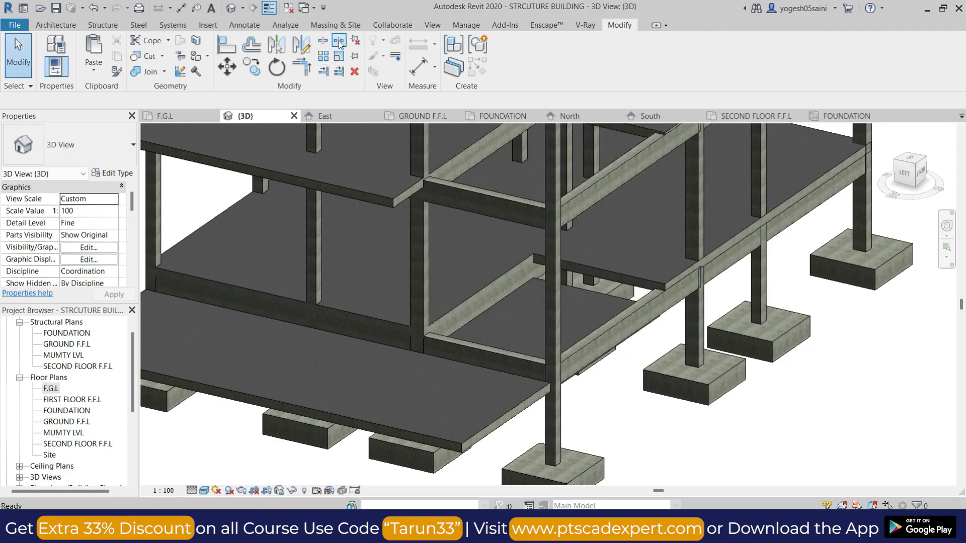
left_click(322, 72)
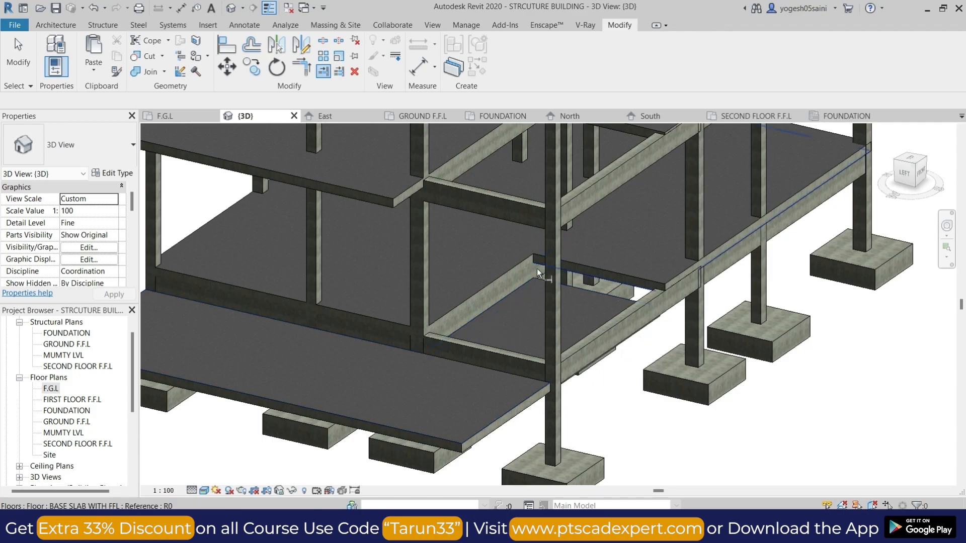
left_click(391, 347)
- Examine the whole structure from several sides in the 3D view, including the parking floor, shaft opening, slabs and footings
scroll(476, 352, "down", 2)
middle_click_drag(476, 352, 513, 349, "shift")
scroll(435, 393, "down", 2)
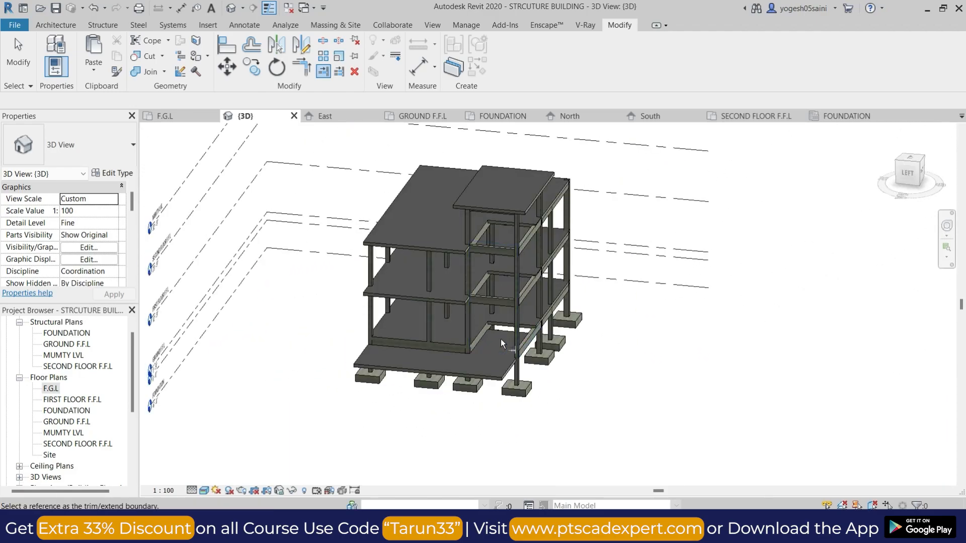
scroll(499, 344, "down", 2)
mouse_move(490, 388)
middle_mouse_down("shift")
mouse_move(397, 363)
mouse_move(498, 378)
middle_mouse_up("shift")
scroll(503, 358, "up", 3)
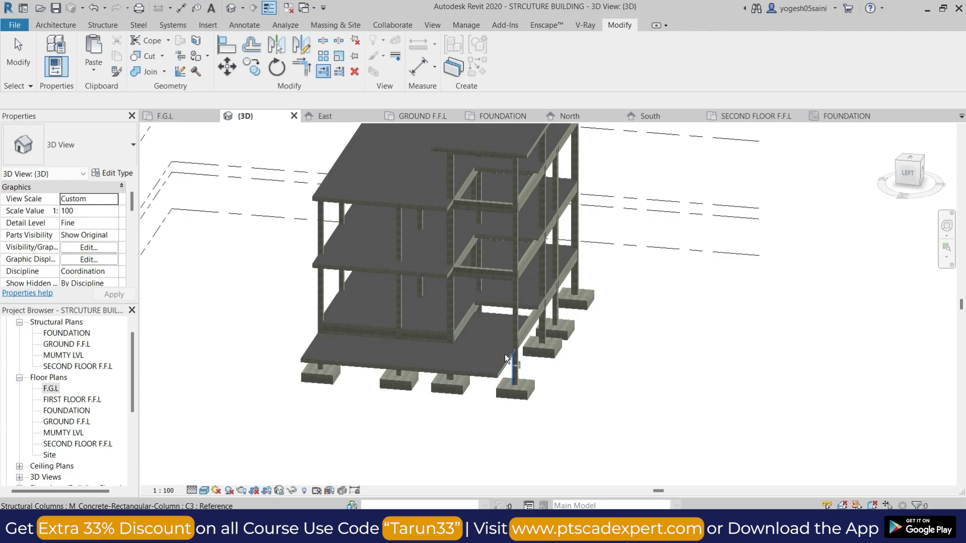
scroll(505, 347, "down", 3)
middle_click_drag(504, 347, 485, 381, "shift")
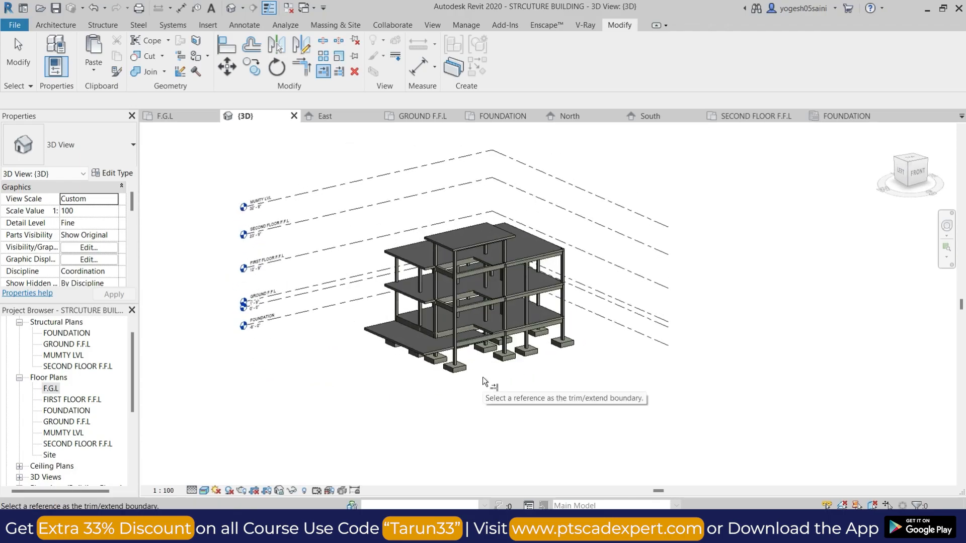
scroll(565, 410, "down", 3)
middle_click_drag(565, 409, 599, 344, "shift")
scroll(562, 420, "up", 4)
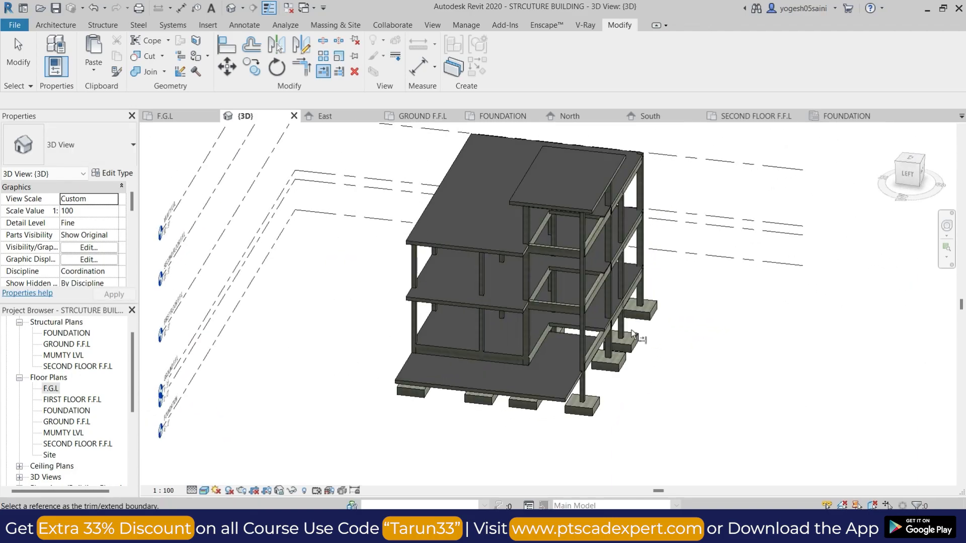
scroll(599, 344, "up", 3)
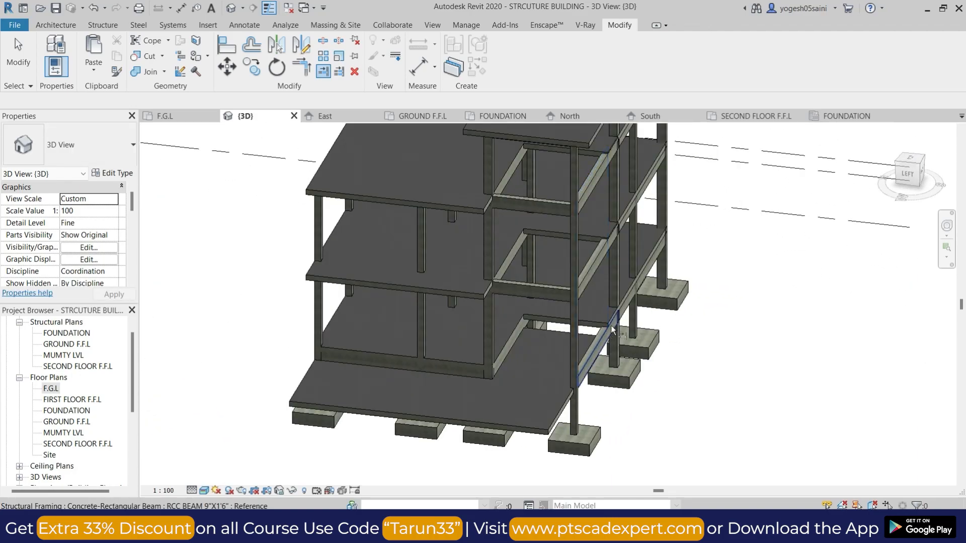
scroll(642, 402, "down", 3)
middle_click_drag(642, 402, 455, 384, "shift")
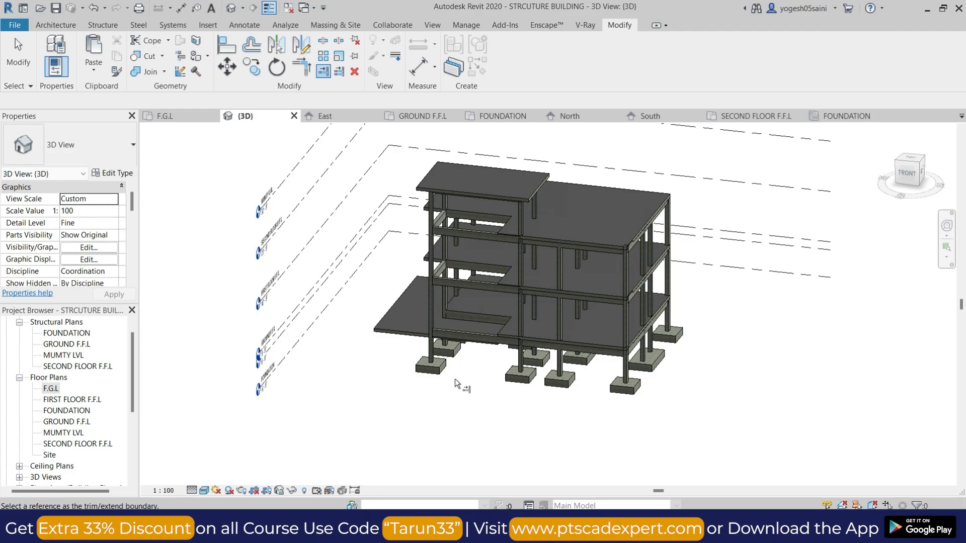
middle_click_drag(458, 421, 689, 412, "shift")
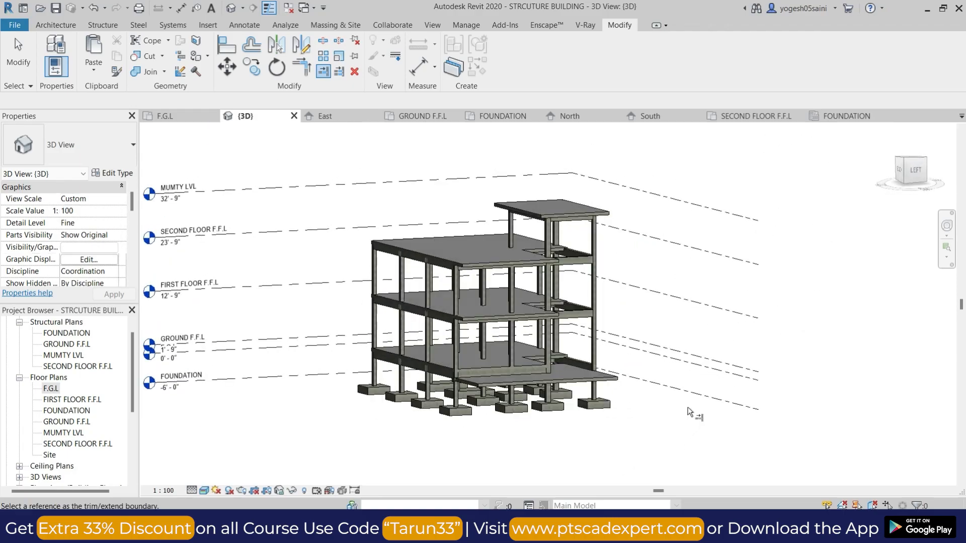